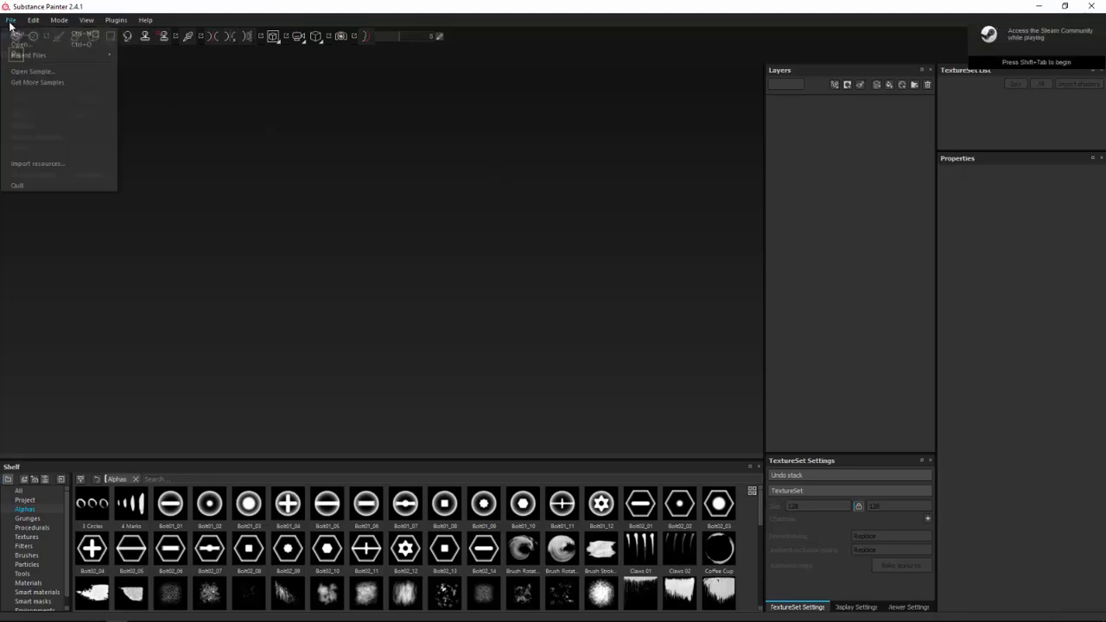
Start a new project and select PencilLow.fbx from the RandomArtAttackVideos folder as its mesh.
{"action": "left_click", "coordinate": [19, 34]}
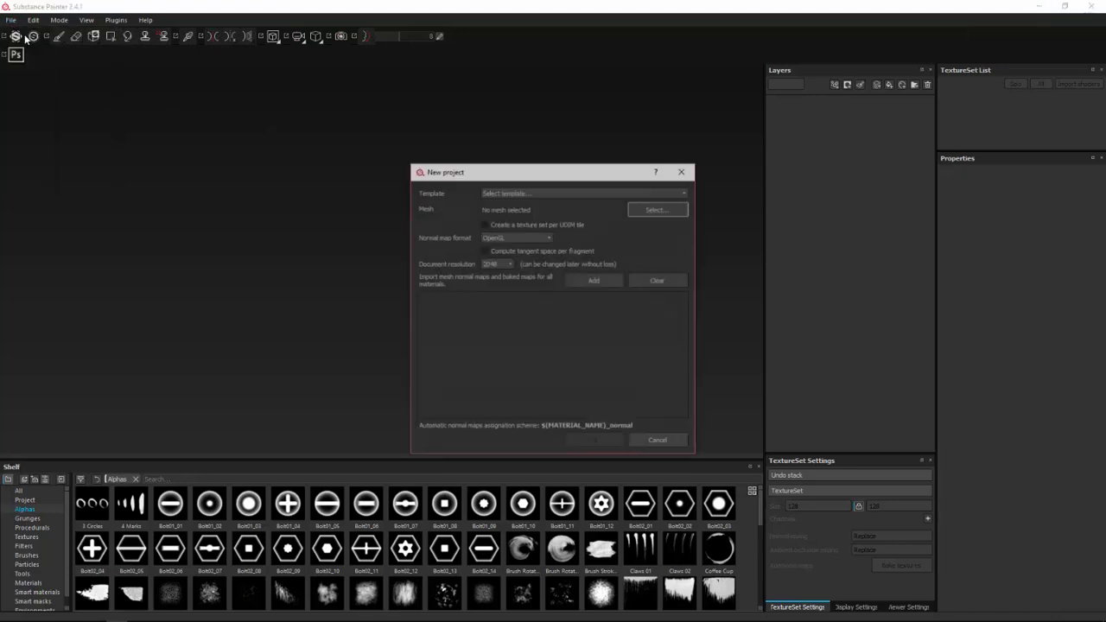
{"action": "left_click", "coordinate": [654, 210]}
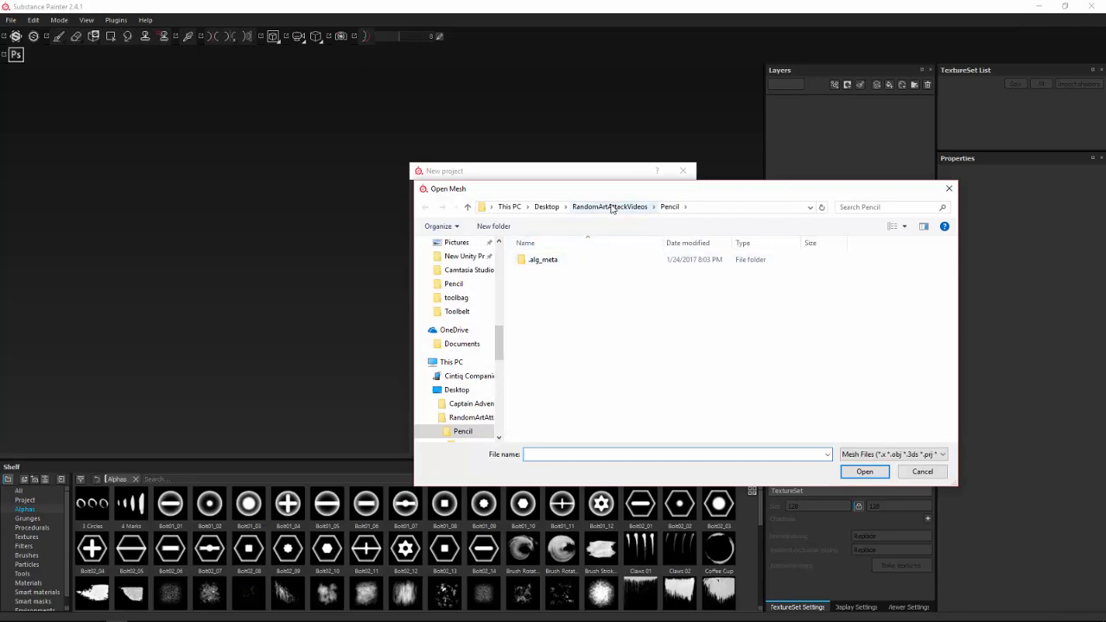
{"action": "left_click", "coordinate": [602, 208]}
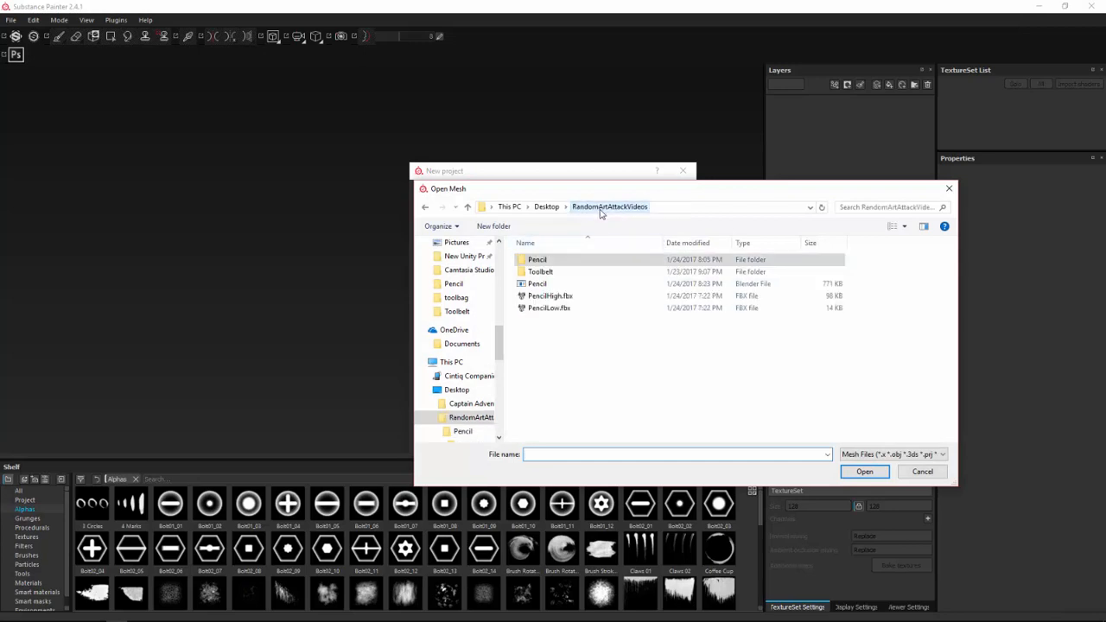
{"action": "double_click", "coordinate": [560, 308]}
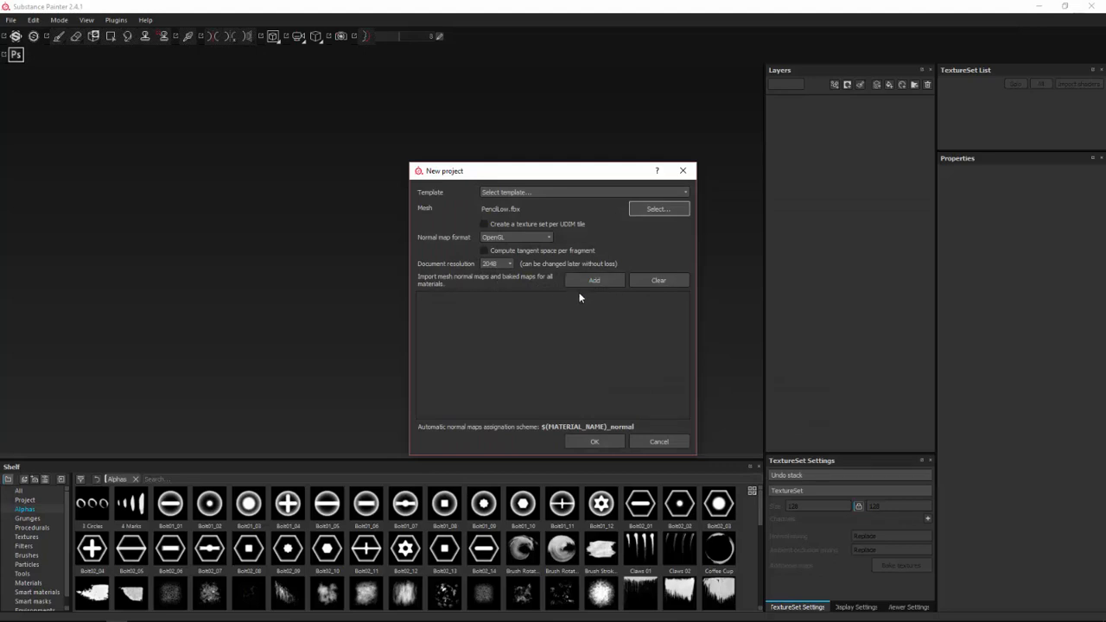
Import Pencil_ao, Pencil_curve, Pencil_matID and Pencil_normals from the Pencil folder into the new project and create it.
{"action": "left_click", "coordinate": [594, 280]}
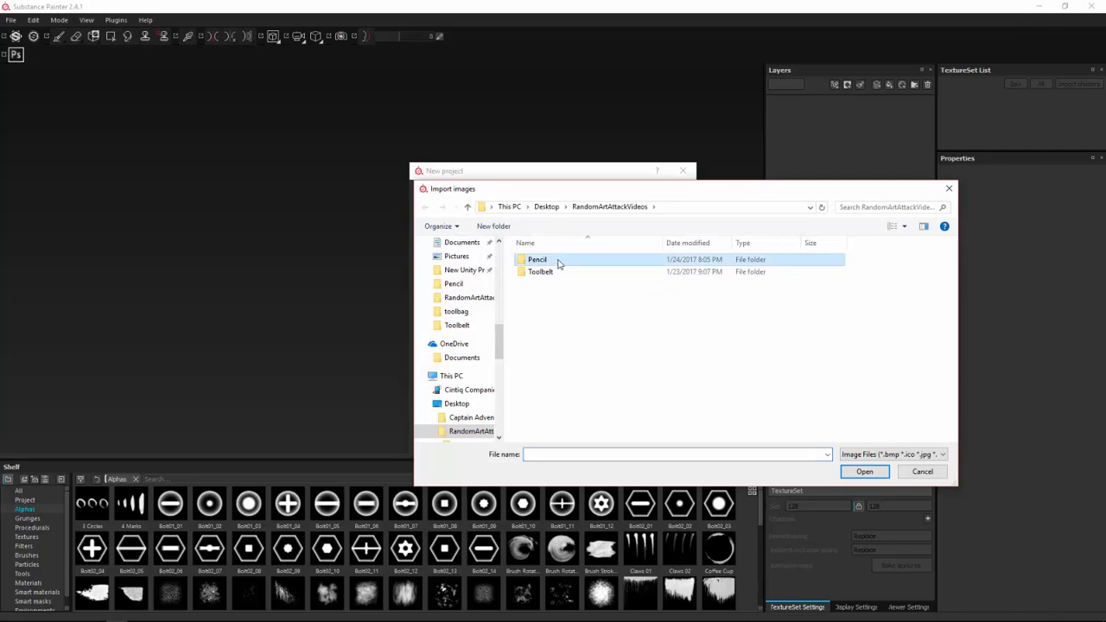
{"action": "double_click", "coordinate": [555, 260]}
{"action": "left_click", "coordinate": [560, 334]}
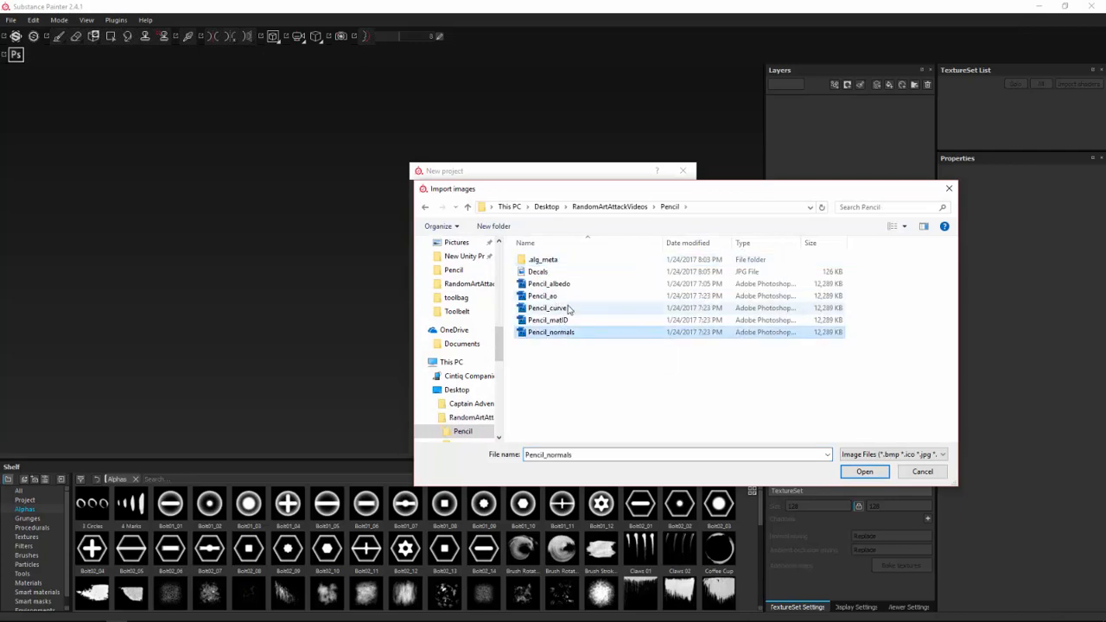
{"action": "left_click", "coordinate": [568, 309], "text": "ctrl"}
{"action": "left_click", "coordinate": [568, 298], "text": "ctrl"}
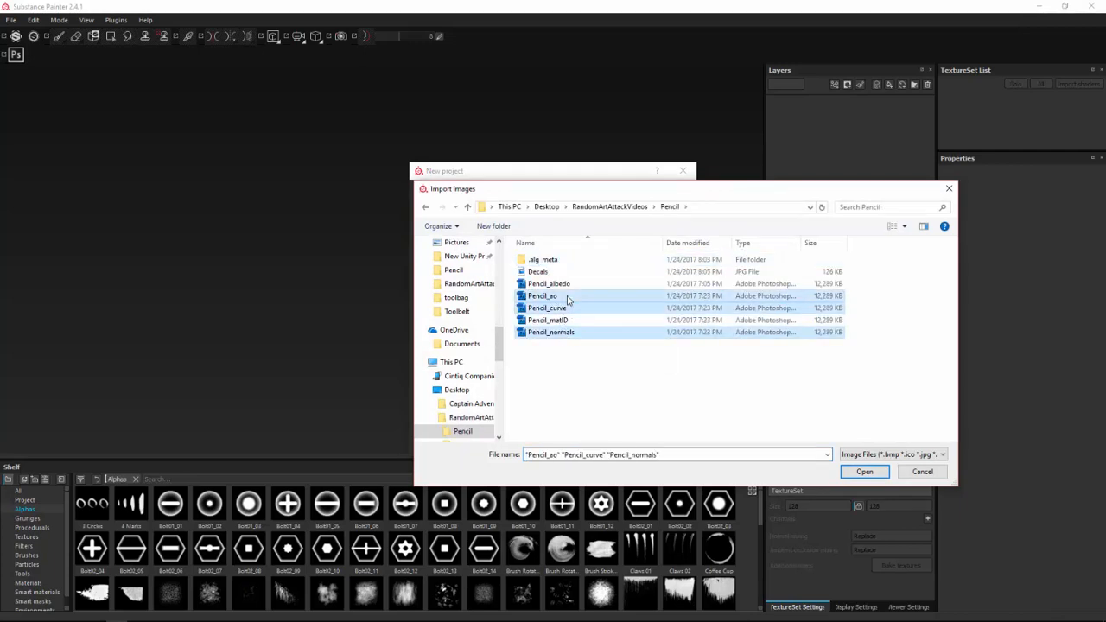
{"action": "left_click", "coordinate": [581, 322], "text": "ctrl"}
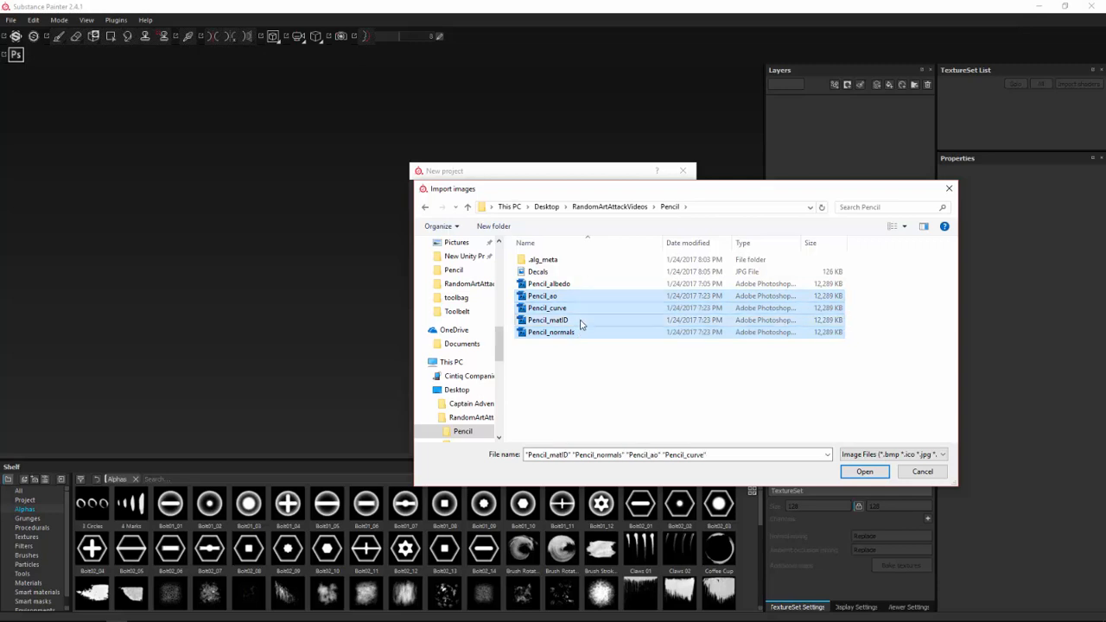
{"action": "left_click", "coordinate": [870, 477]}
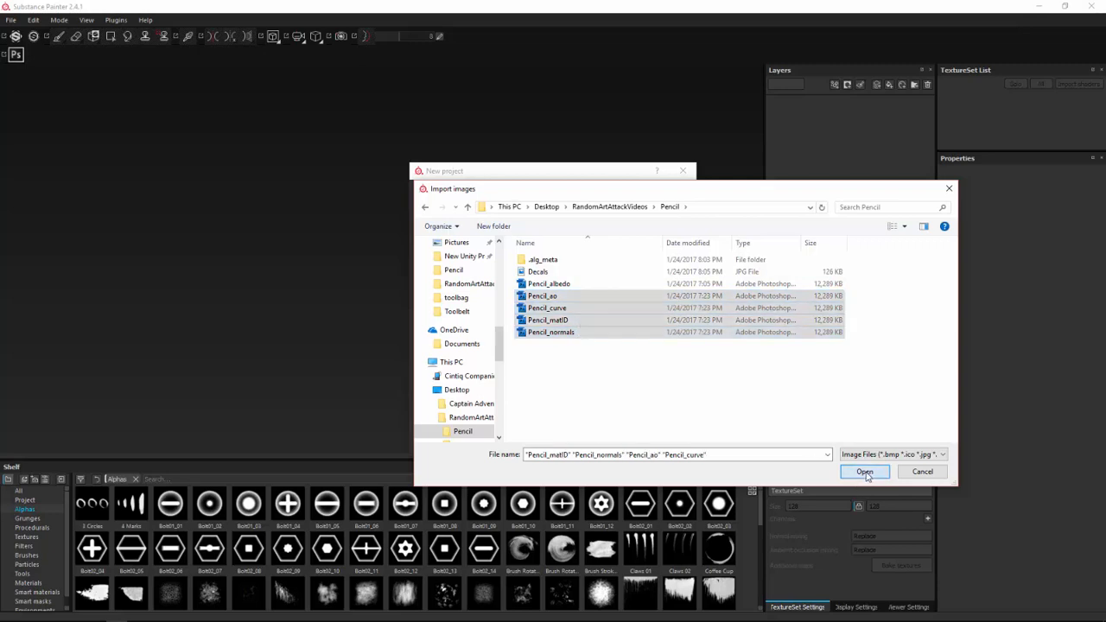
{"action": "left_click", "coordinate": [612, 439]}
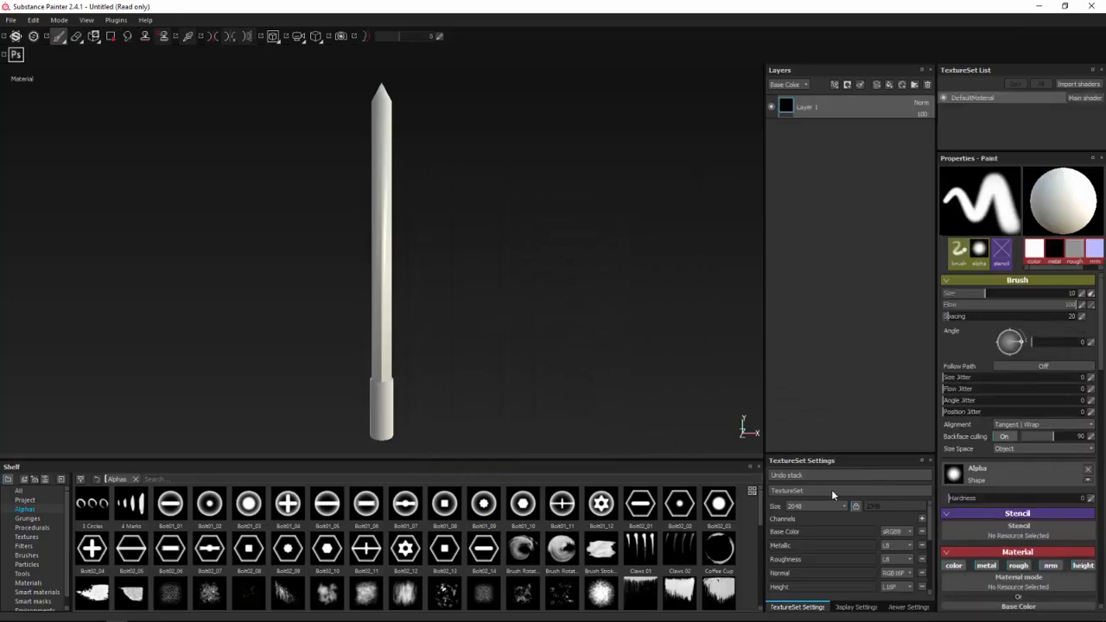
Assign Pencil_normals as the normal map in the texture set's additional maps.
{"action": "scroll", "coordinate": [834, 518], "scroll_direction": "down", "scroll_amount": 5}
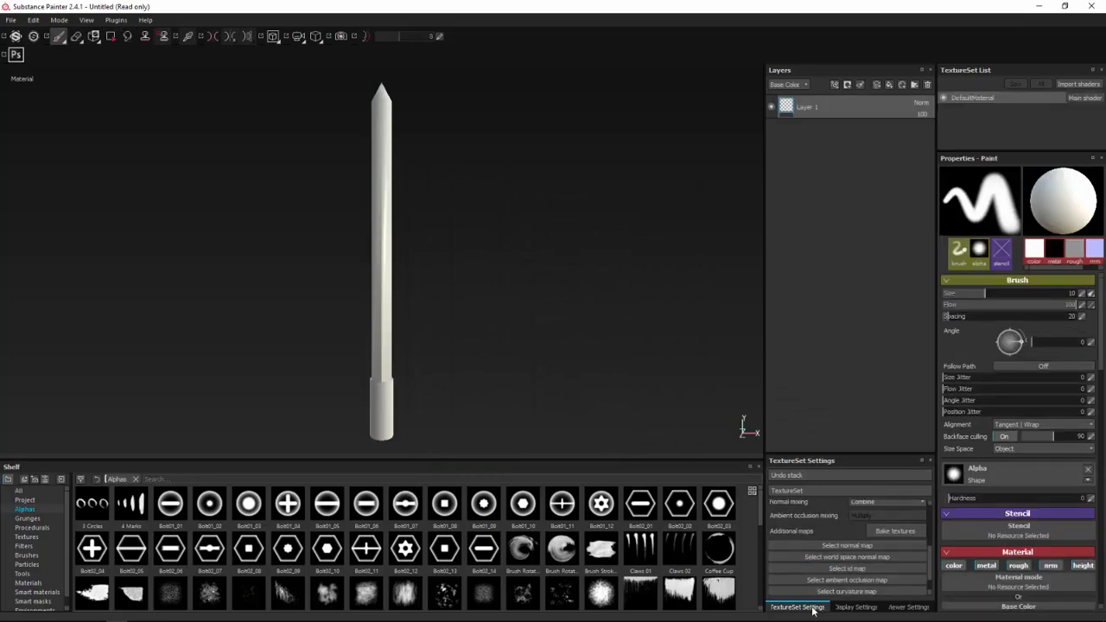
{"action": "left_click", "coordinate": [833, 546]}
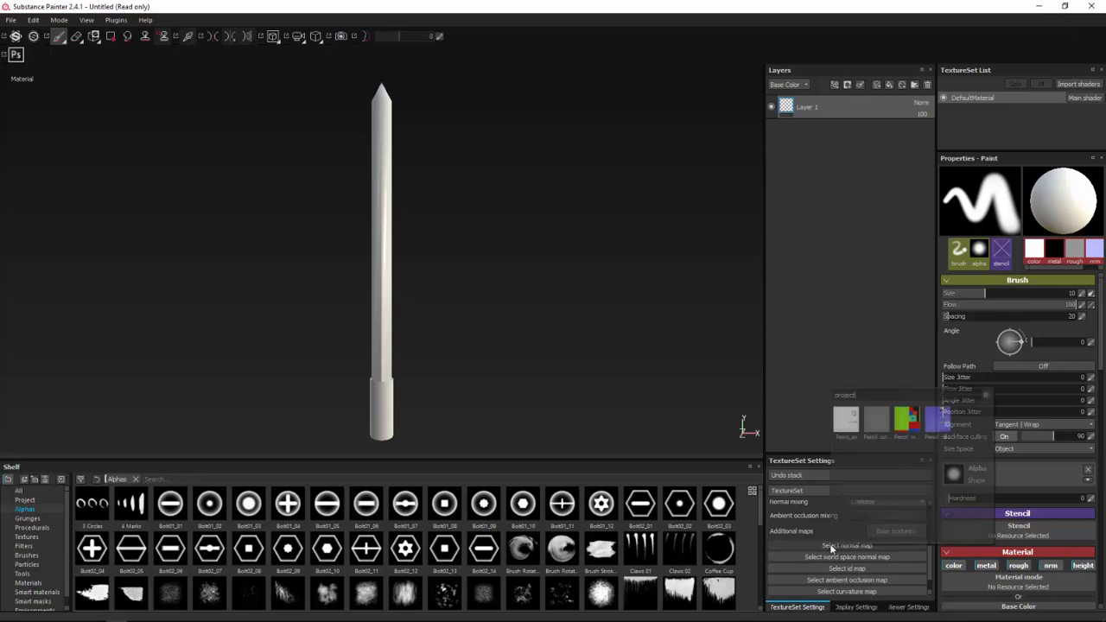
{"action": "left_click", "coordinate": [940, 423]}
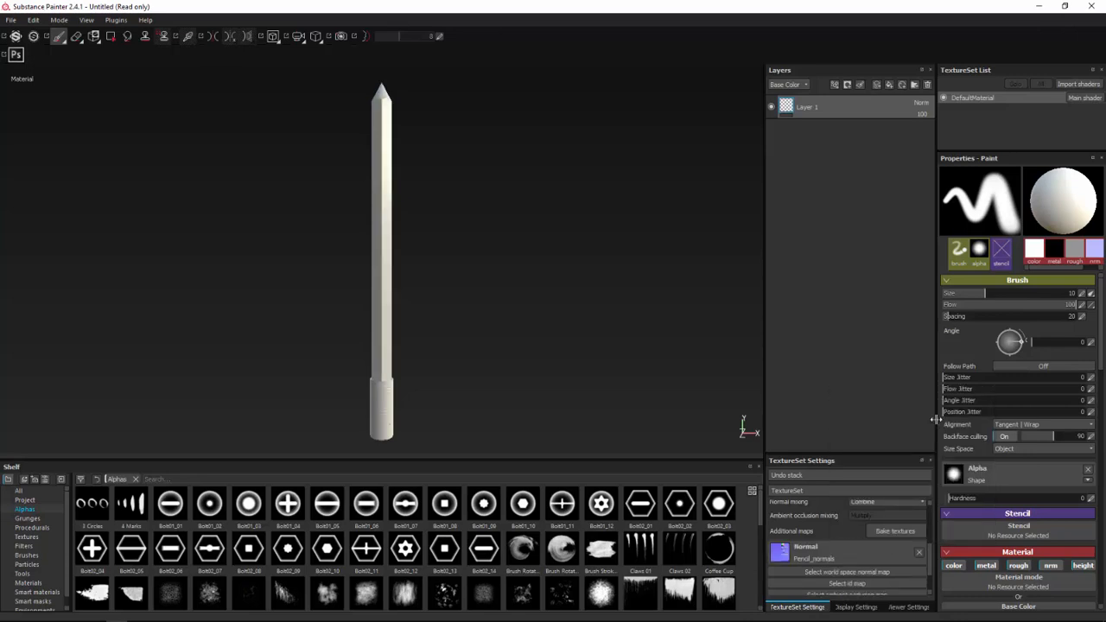
{"action": "mouse_move", "coordinate": [451, 383]}
{"action": "left_mouse_down", "text": "alt"}
{"action": "mouse_move", "coordinate": [587, 415]}
{"action": "mouse_move", "coordinate": [331, 397]}
{"action": "mouse_move", "coordinate": [277, 350]}
{"action": "mouse_move", "coordinate": [458, 385]}
{"action": "left_mouse_up", "text": "alt"}
Assign Pencil_matID as the ID map of the texture set.
{"action": "scroll", "coordinate": [827, 576], "scroll_direction": "down", "scroll_amount": 2}
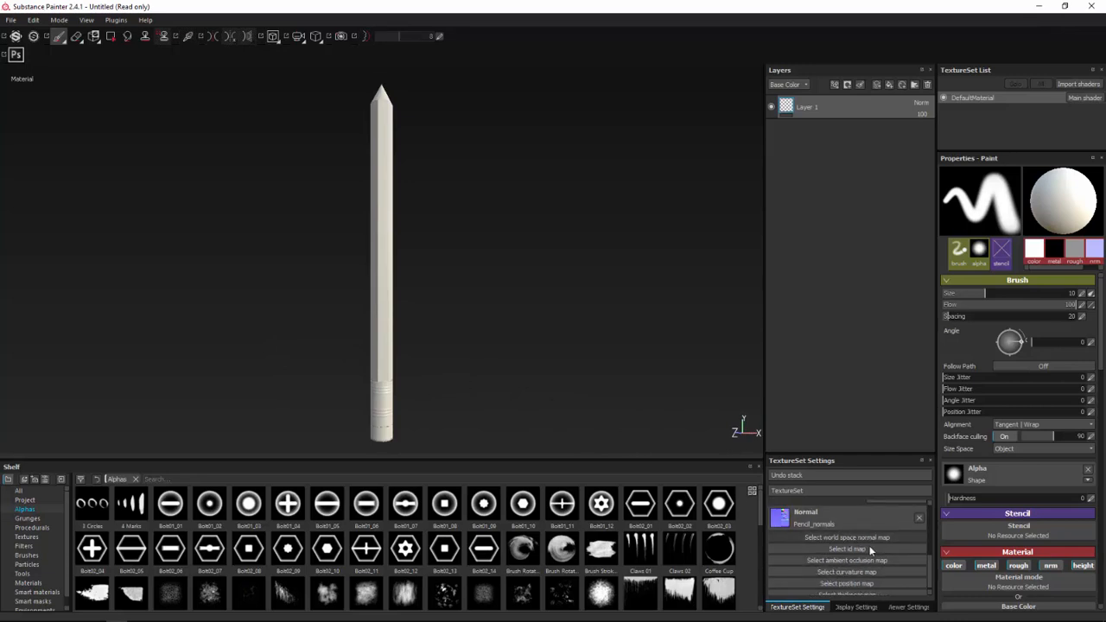
{"action": "left_click", "coordinate": [862, 550]}
{"action": "left_click", "coordinate": [943, 432]}
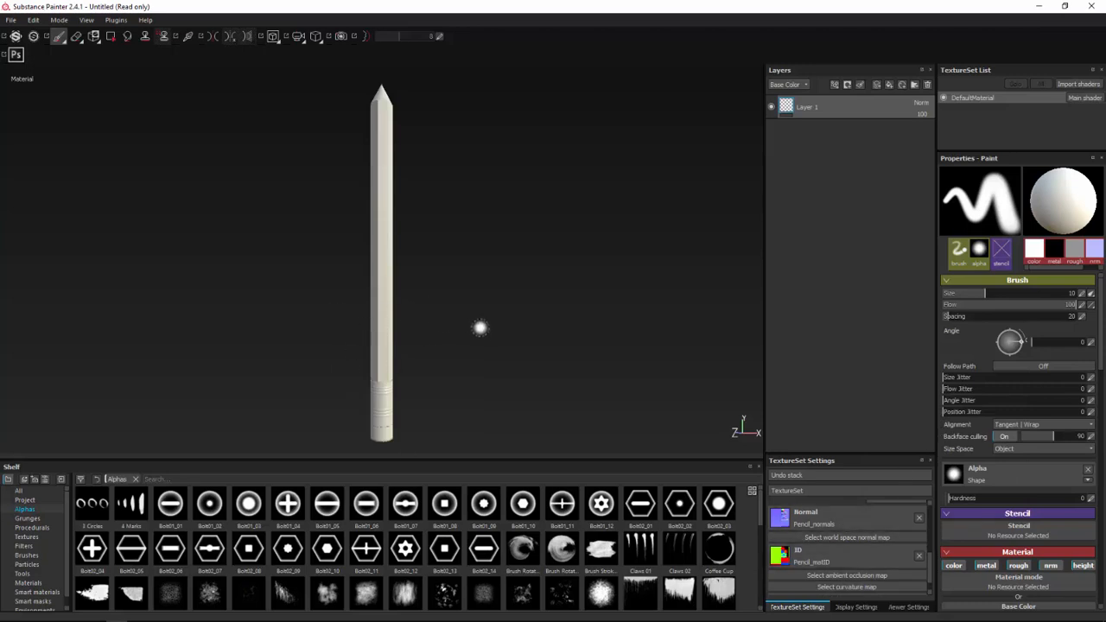
Add a fill layer above Layer 1.
{"action": "scroll", "coordinate": [828, 531], "scroll_direction": "down", "scroll_amount": 3}
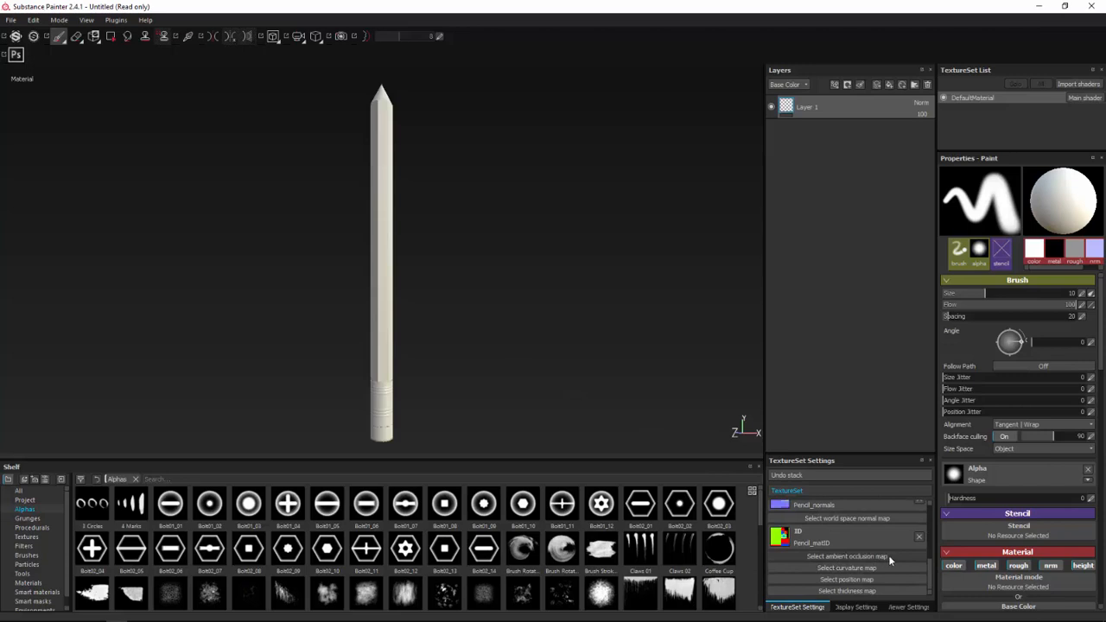
{"action": "left_click", "coordinate": [889, 85]}
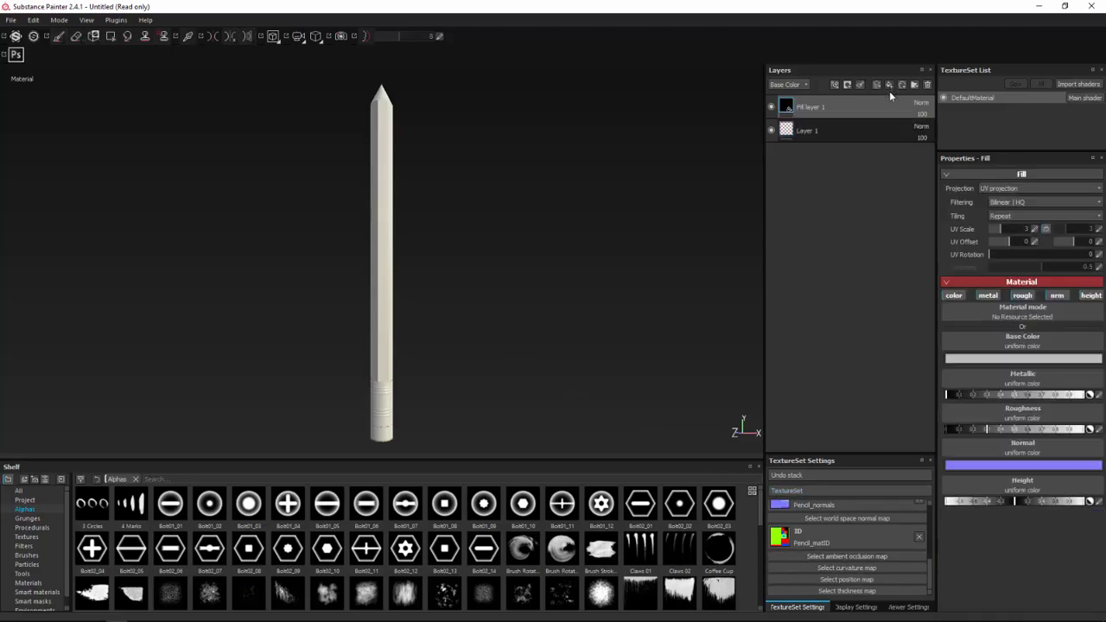
{"action": "left_click", "coordinate": [1007, 344]}
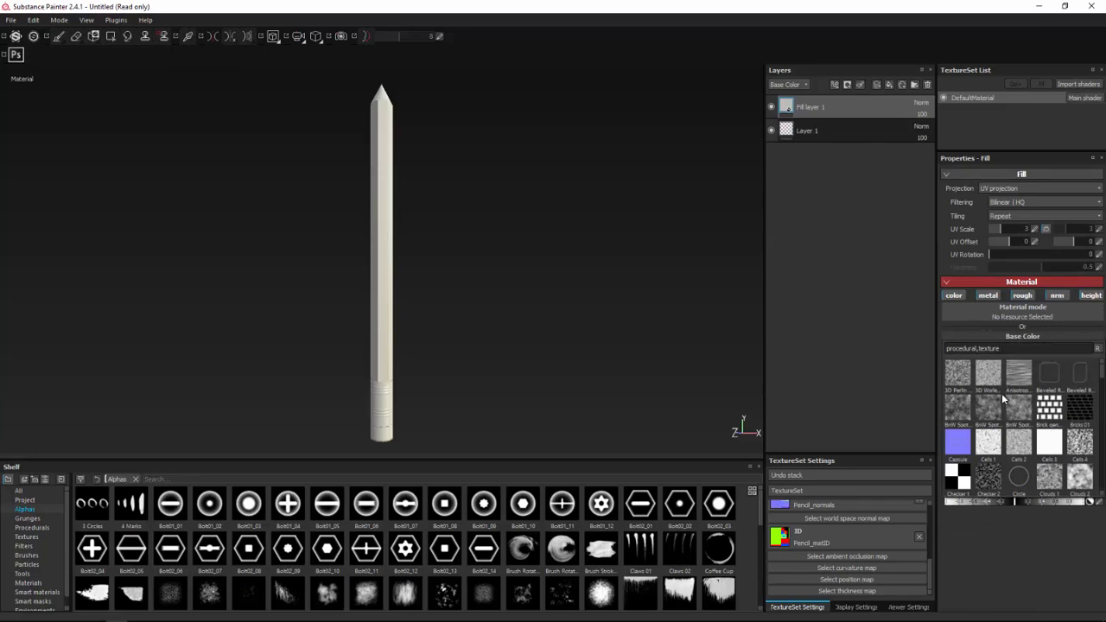
{"action": "scroll", "coordinate": [1003, 398], "scroll_direction": "down", "scroll_amount": 10}
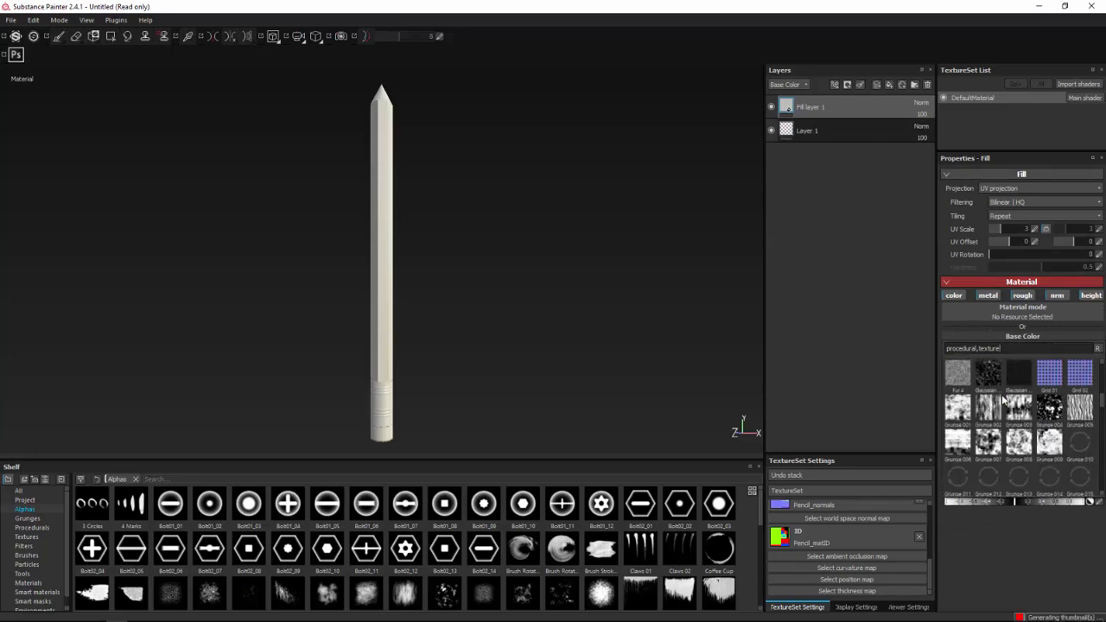
{"action": "scroll", "coordinate": [1003, 399], "scroll_direction": "down", "scroll_amount": 10}
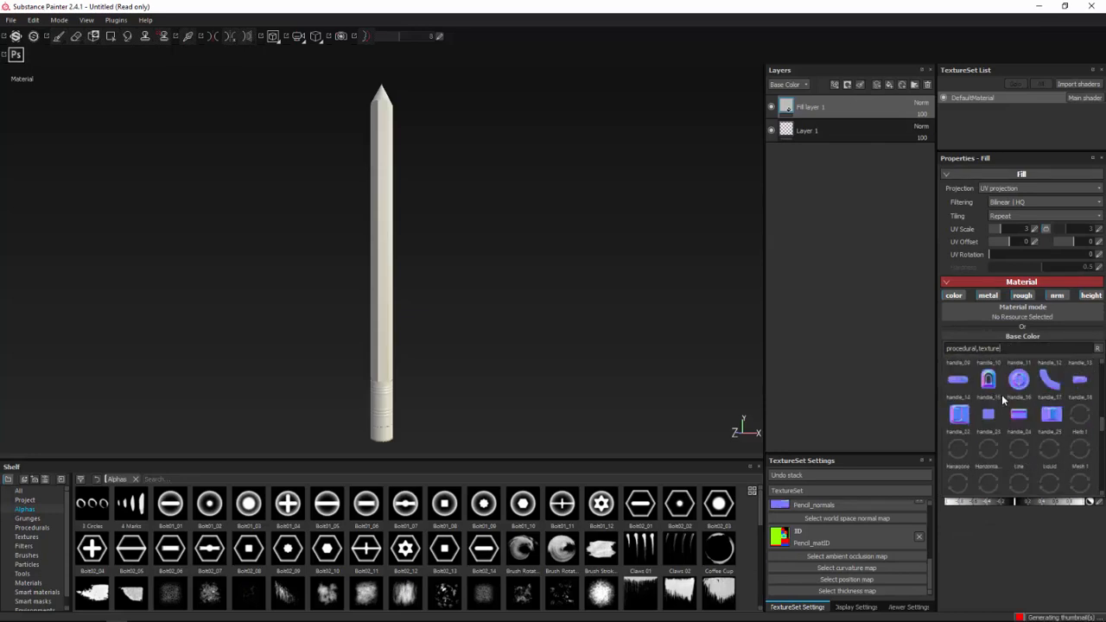
{"action": "scroll", "coordinate": [1003, 398], "scroll_direction": "down", "scroll_amount": 10}
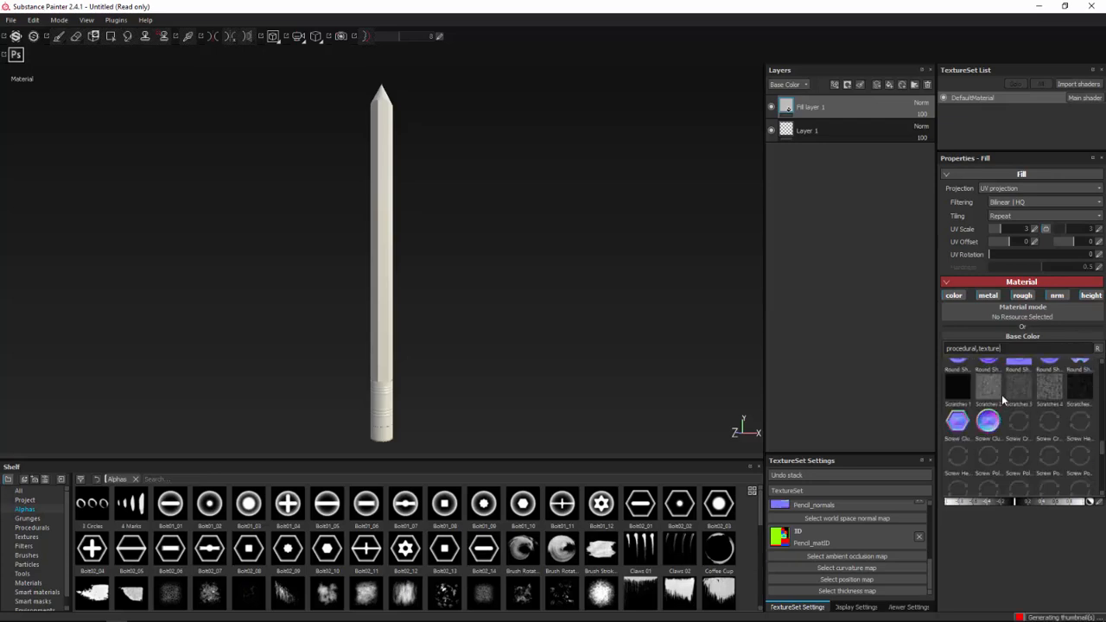
{"action": "left_click", "coordinate": [976, 536]}
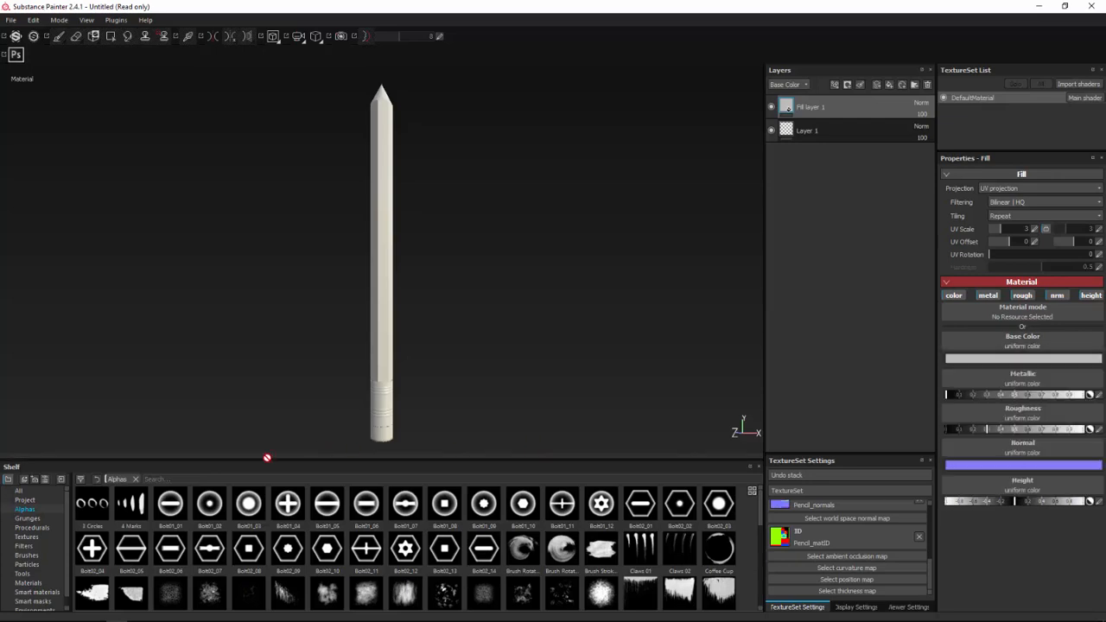
Find the Pencil_ao texture in the shelf's textures and apply it as the fill layer's base color.
{"action": "left_click", "coordinate": [28, 537]}
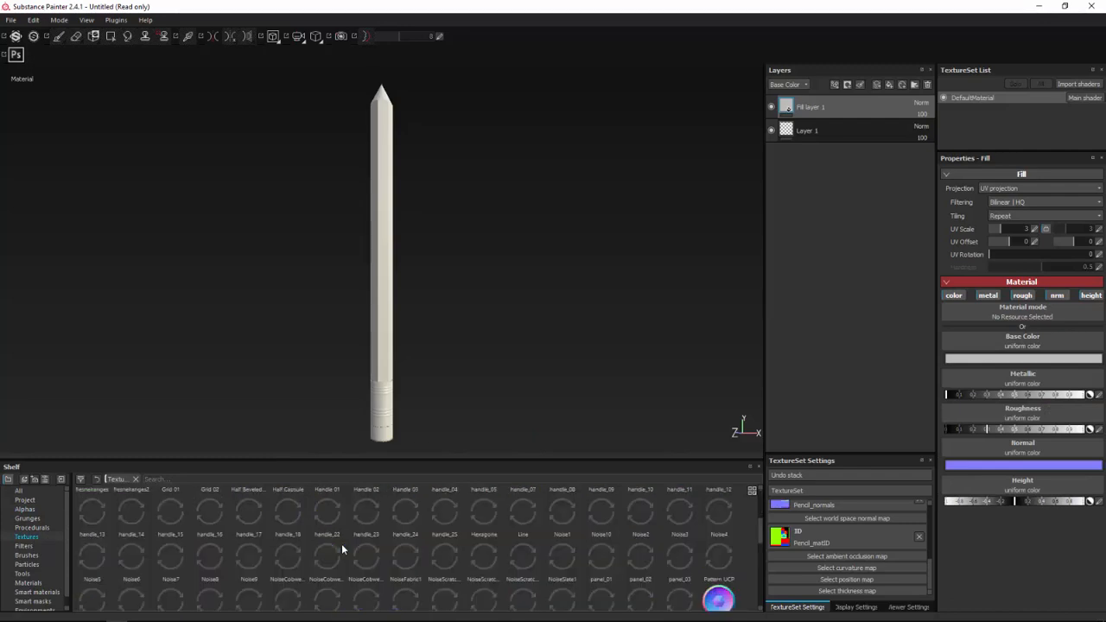
{"action": "scroll", "coordinate": [342, 549], "scroll_direction": "down", "scroll_amount": 5}
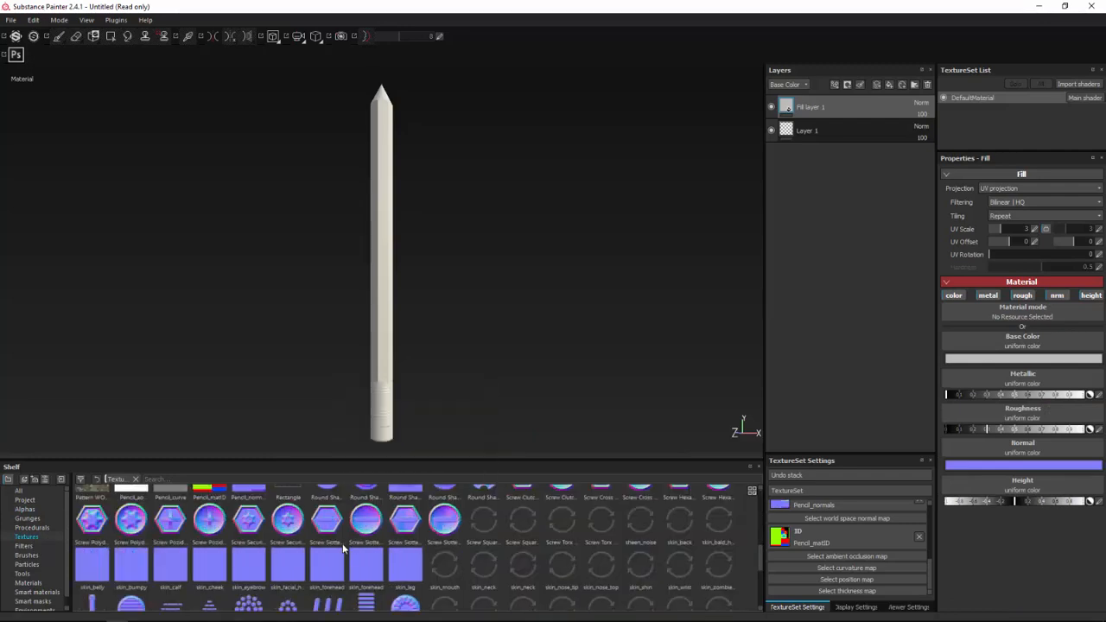
{"action": "scroll", "coordinate": [342, 550], "scroll_direction": "down", "scroll_amount": 1}
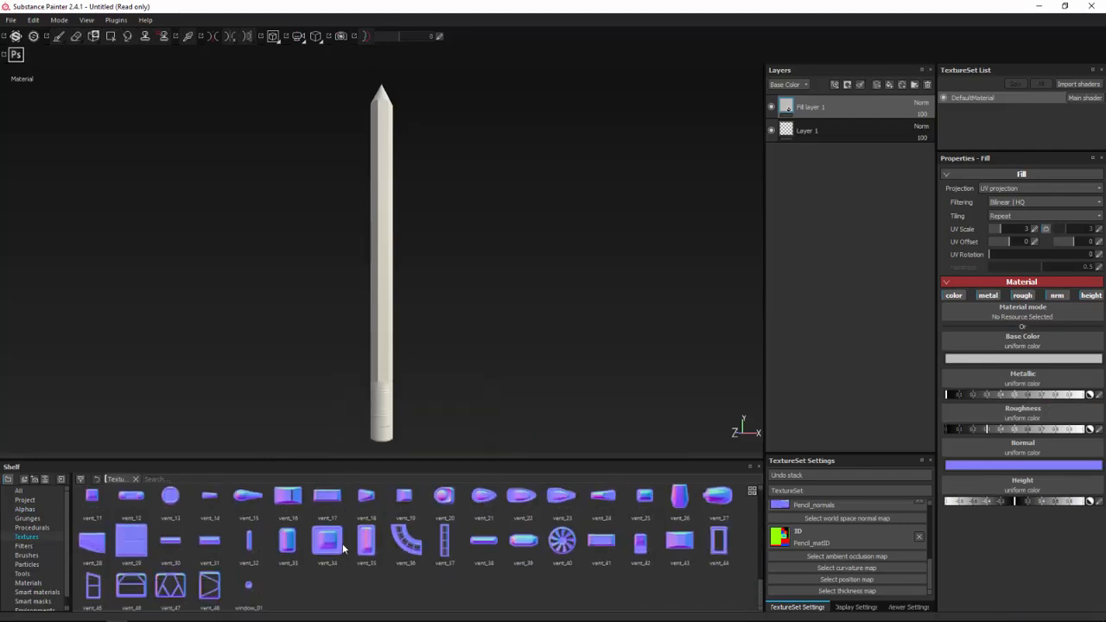
{"action": "scroll", "coordinate": [342, 549], "scroll_direction": "up", "scroll_amount": 5}
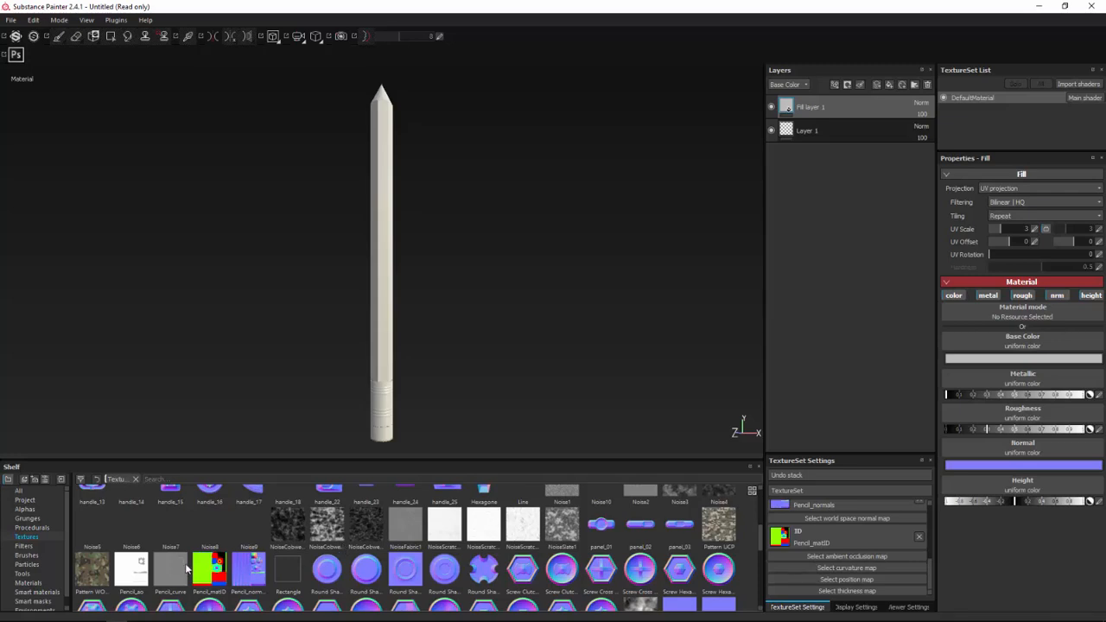
{"action": "mouse_move", "coordinate": [129, 570]}
{"action": "left_mouse_down"}
{"action": "mouse_move", "coordinate": [985, 335]}
{"action": "mouse_move", "coordinate": [958, 338]}
{"action": "mouse_move", "coordinate": [981, 344]}
{"action": "left_mouse_up"}
Turn off the fill layer's metal, rough, nrm and height channels and set its UV scale to 1.
{"action": "left_click", "coordinate": [988, 295]}
{"action": "left_click", "coordinate": [1022, 296]}
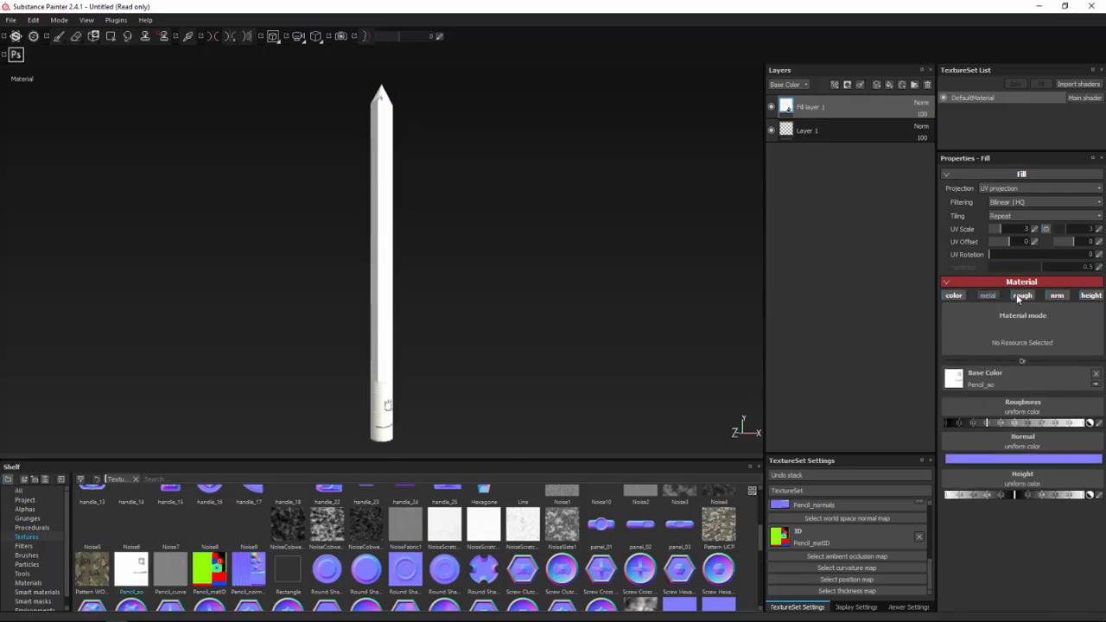
{"action": "left_click", "coordinate": [1057, 295]}
{"action": "left_click", "coordinate": [1090, 295]}
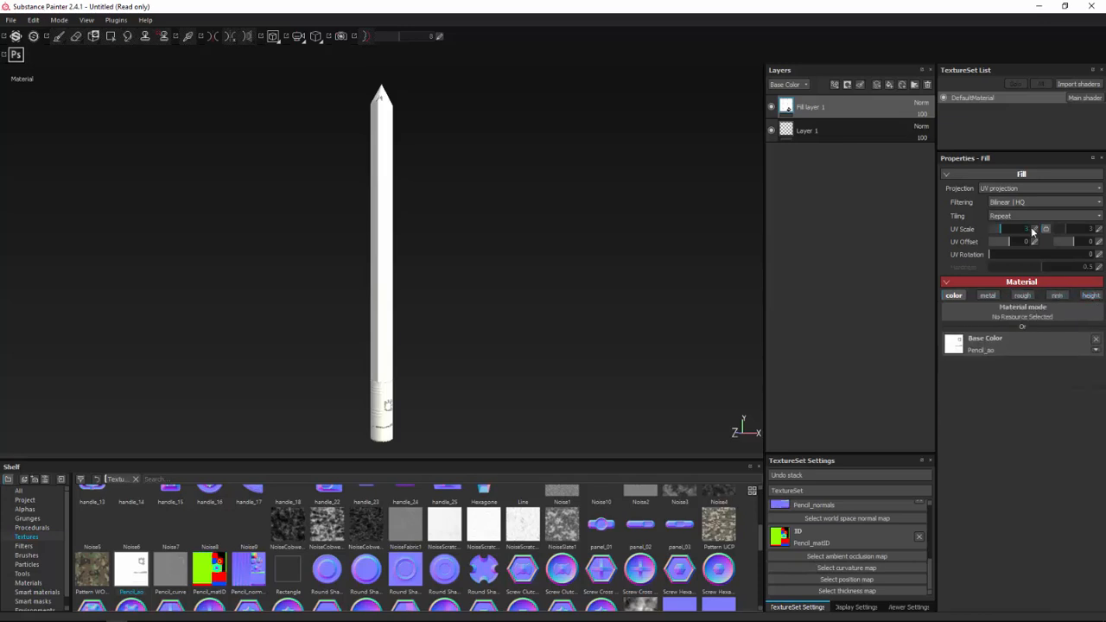
{"action": "left_click", "coordinate": [1033, 230]}
{"action": "left_click", "coordinate": [1040, 234]}
{"action": "mouse_move", "coordinate": [428, 252]}
{"action": "left_mouse_down", "text": "alt"}
{"action": "mouse_move", "coordinate": [265, 293]}
{"action": "mouse_move", "coordinate": [449, 285]}
{"action": "mouse_move", "coordinate": [606, 229]}
{"action": "left_mouse_up", "text": "alt"}
{"action": "left_click_drag", "start_coordinate": [596, 189], "coordinate": [525, 176], "text": "alt"}
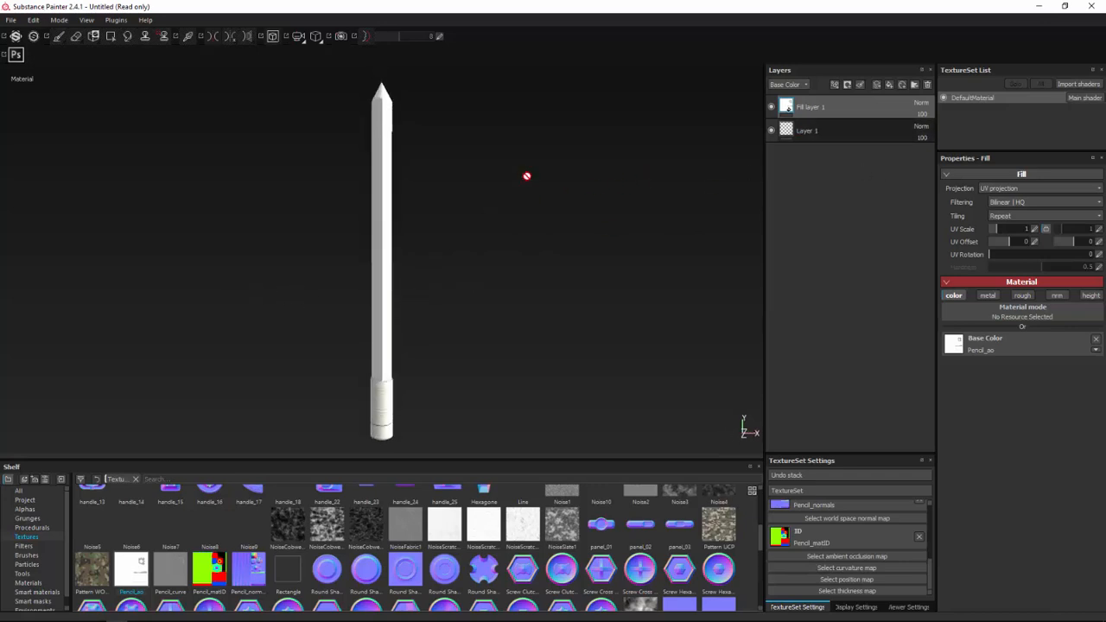
Set the Pencil_ao fill layer's blend mode to Multiply and rename the layer AO.
{"action": "mouse_move", "coordinate": [944, 128]}
{"action": "left_mouse_down"}
{"action": "mouse_move", "coordinate": [921, 124]}
{"action": "mouse_move", "coordinate": [964, 126]}
{"action": "mouse_move", "coordinate": [942, 131]}
{"action": "left_mouse_up"}
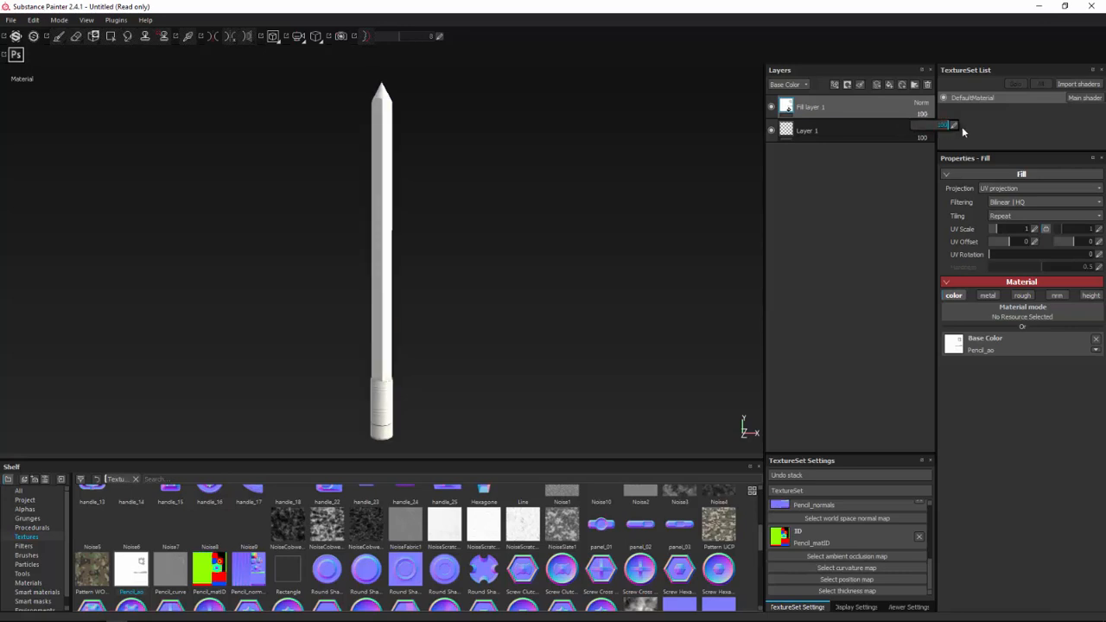
{"action": "left_click", "coordinate": [921, 103]}
{"action": "left_click", "coordinate": [924, 158]}
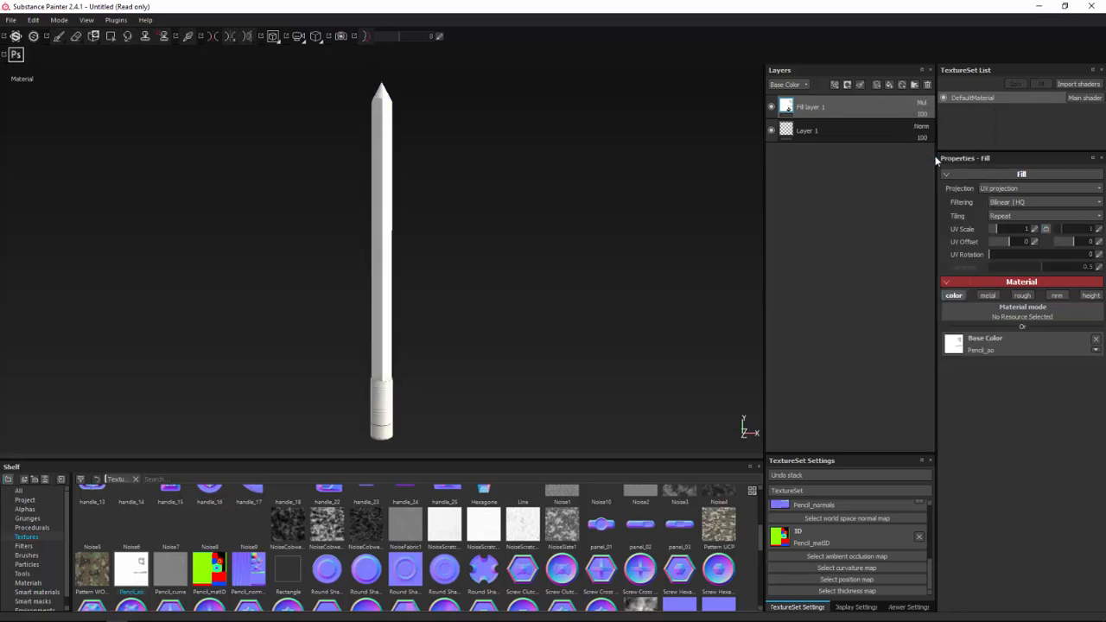
{"action": "double_click", "coordinate": [812, 107]}
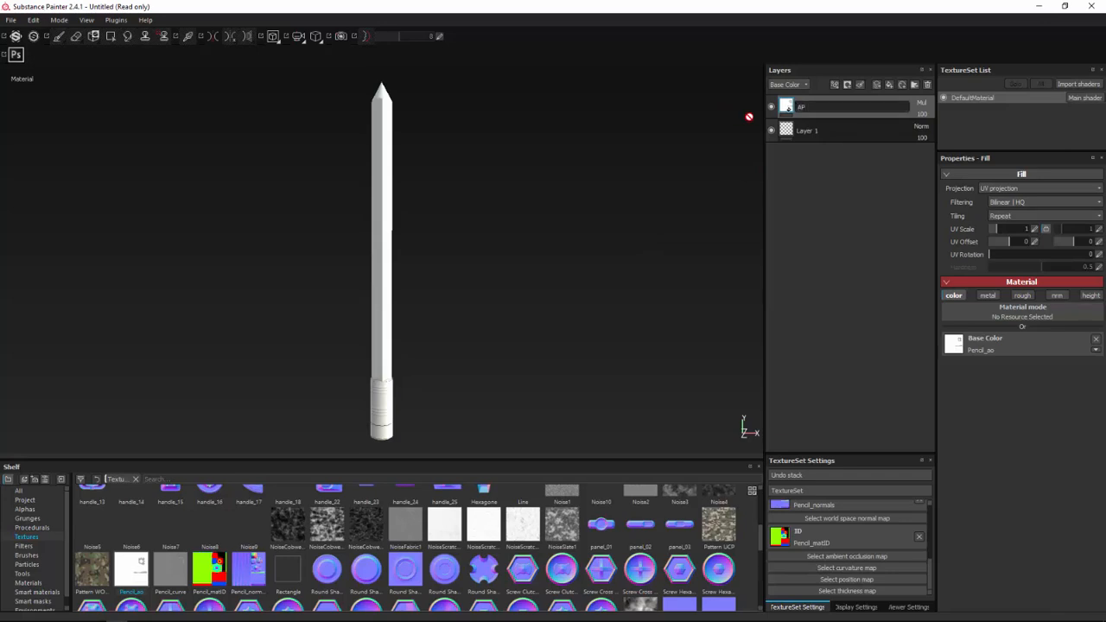
{"action": "key", "text": "Return"}
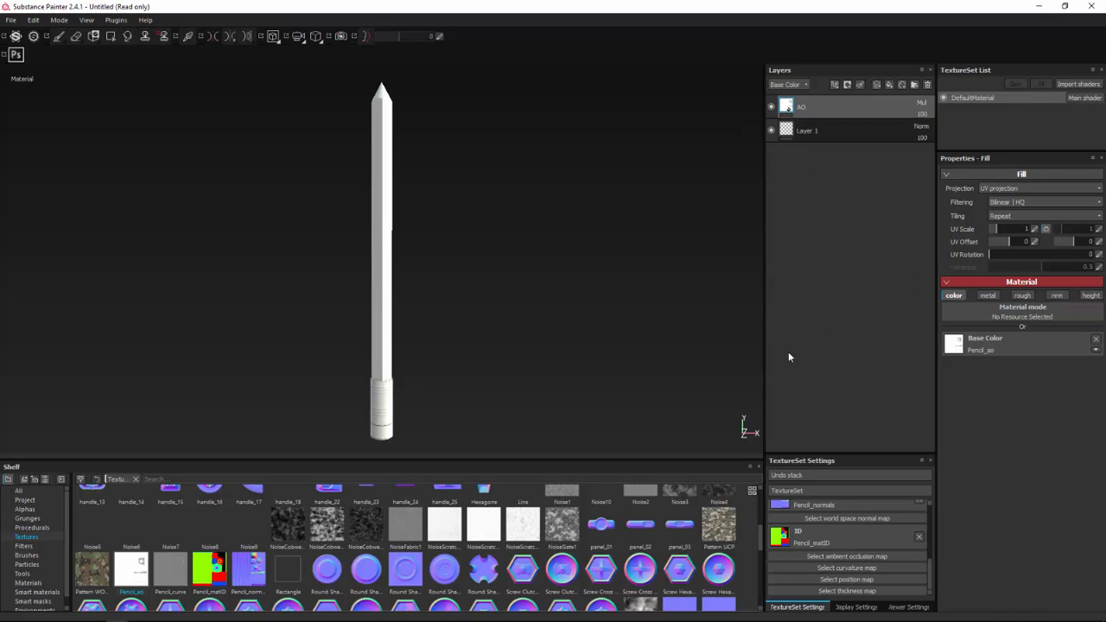
Add another fill layer above the AO layer and apply the Pencil_curve texture as its base color.
{"action": "left_click", "coordinate": [889, 85]}
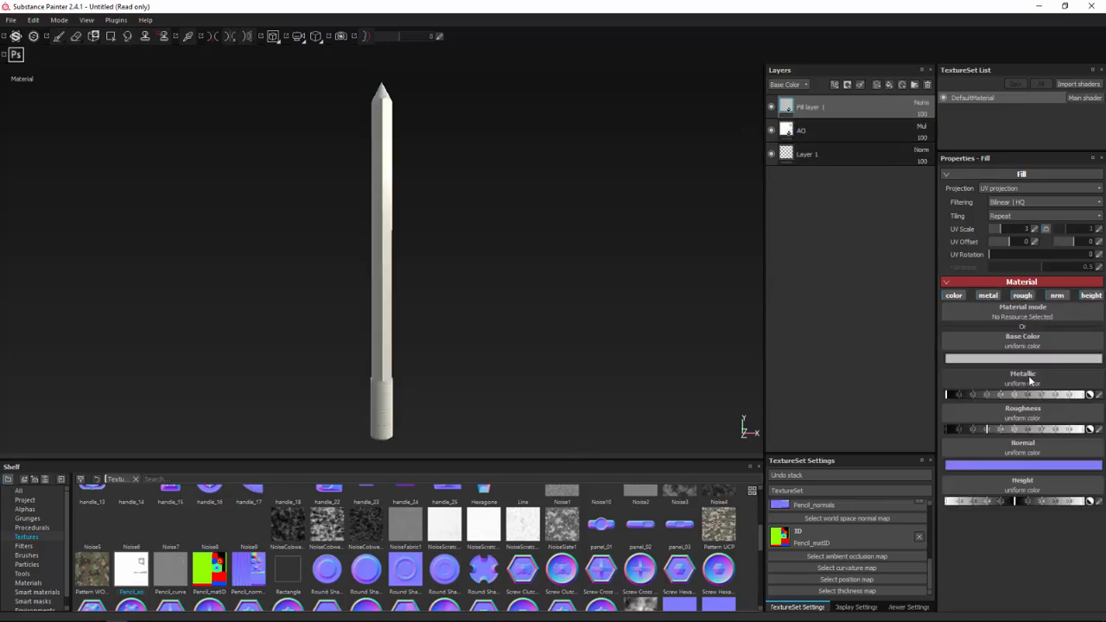
{"action": "mouse_move", "coordinate": [162, 591]}
{"action": "left_mouse_down"}
{"action": "mouse_move", "coordinate": [531, 453]}
{"action": "mouse_move", "coordinate": [998, 358]}
{"action": "mouse_move", "coordinate": [1002, 344]}
{"action": "left_mouse_up"}
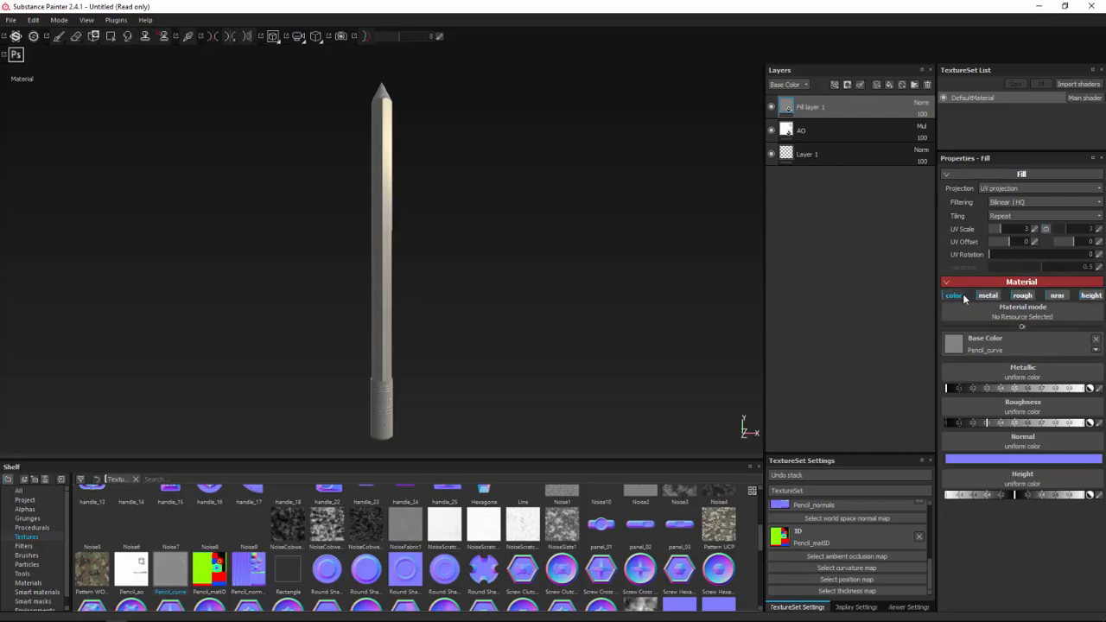
Turn off the curvature fill layer's metal, rough, nrm and height channels and set its UV scale to 1.
{"action": "left_click", "coordinate": [985, 298]}
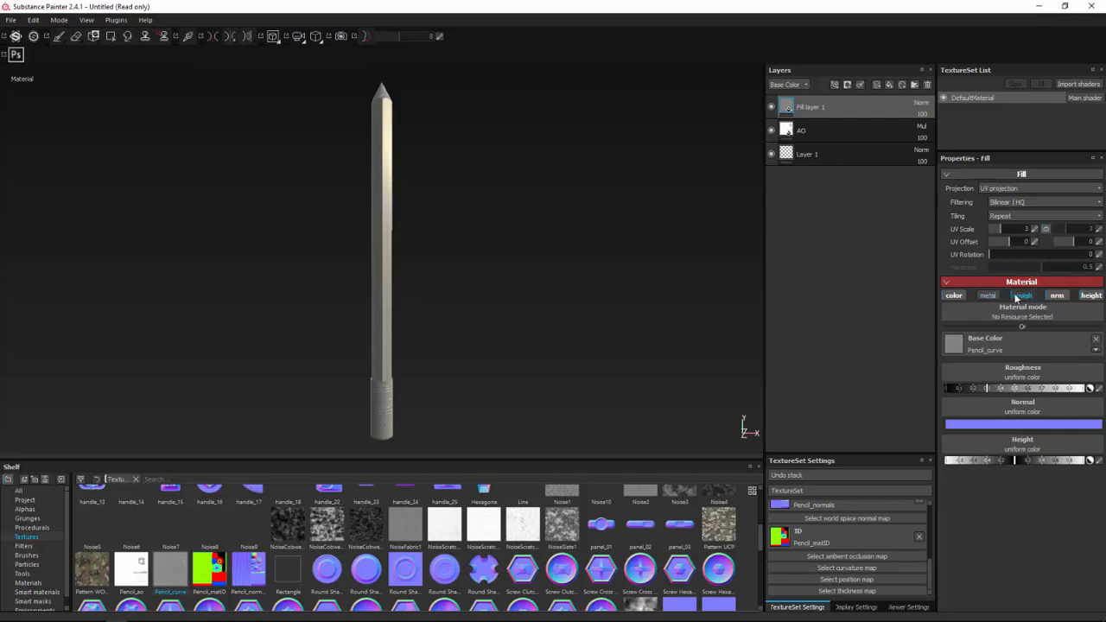
{"action": "left_click", "coordinate": [1021, 295]}
{"action": "left_click", "coordinate": [1058, 296]}
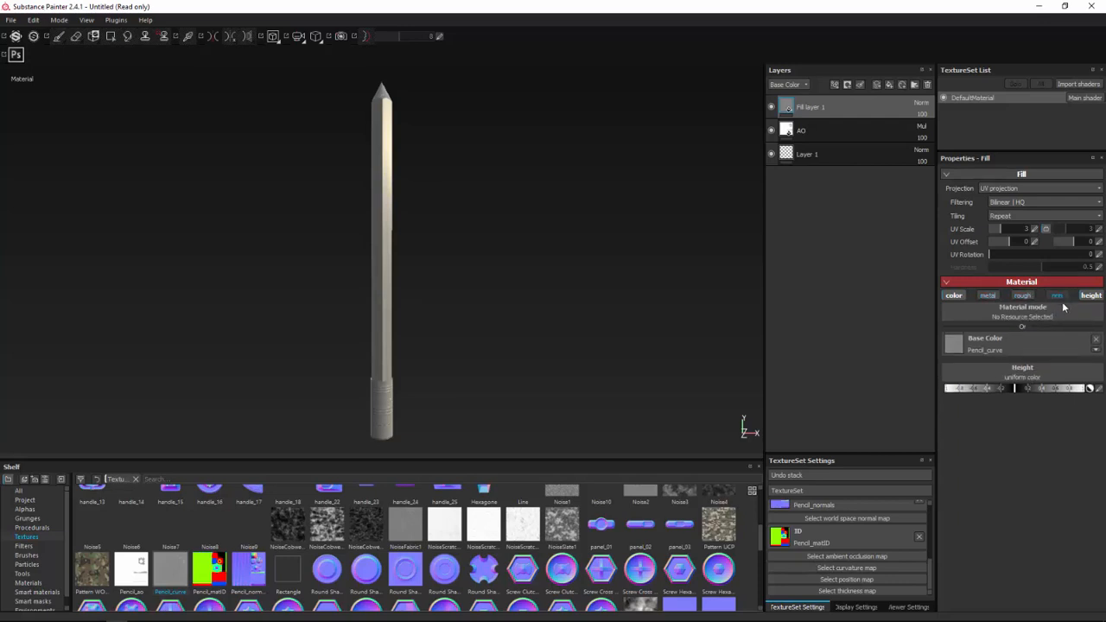
{"action": "left_click", "coordinate": [1088, 297]}
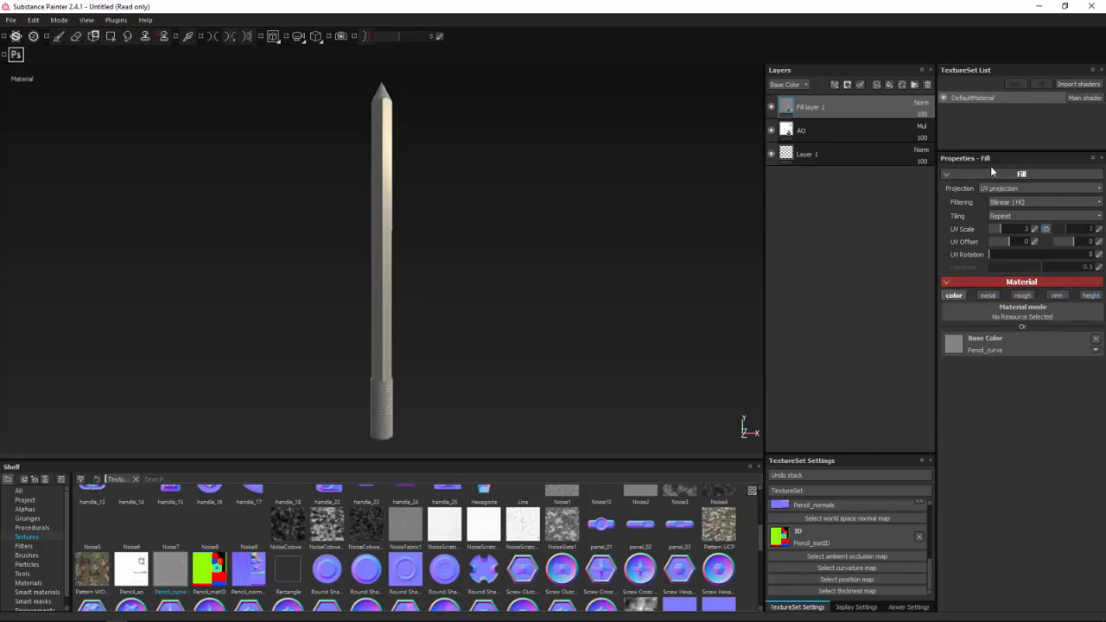
{"action": "left_click", "coordinate": [1032, 229]}
{"action": "type", "text": "1"}
{"action": "key", "text": "Return"}
Add a Levels effect to the curvature fill layer, setting its output black to 0.299 and midtones to 0.969.
{"action": "mouse_move", "coordinate": [441, 242]}
{"action": "left_mouse_down", "text": "alt"}
{"action": "mouse_move", "coordinate": [441, 279]}
{"action": "mouse_move", "coordinate": [576, 420]}
{"action": "mouse_move", "coordinate": [522, 420]}
{"action": "mouse_move", "coordinate": [565, 383]}
{"action": "mouse_move", "coordinate": [560, 343]}
{"action": "mouse_move", "coordinate": [297, 323]}
{"action": "mouse_move", "coordinate": [382, 329]}
{"action": "mouse_move", "coordinate": [435, 264]}
{"action": "mouse_move", "coordinate": [412, 193]}
{"action": "left_mouse_up", "text": "alt"}
{"action": "scroll", "coordinate": [416, 204], "scroll_direction": "up", "scroll_amount": 3}
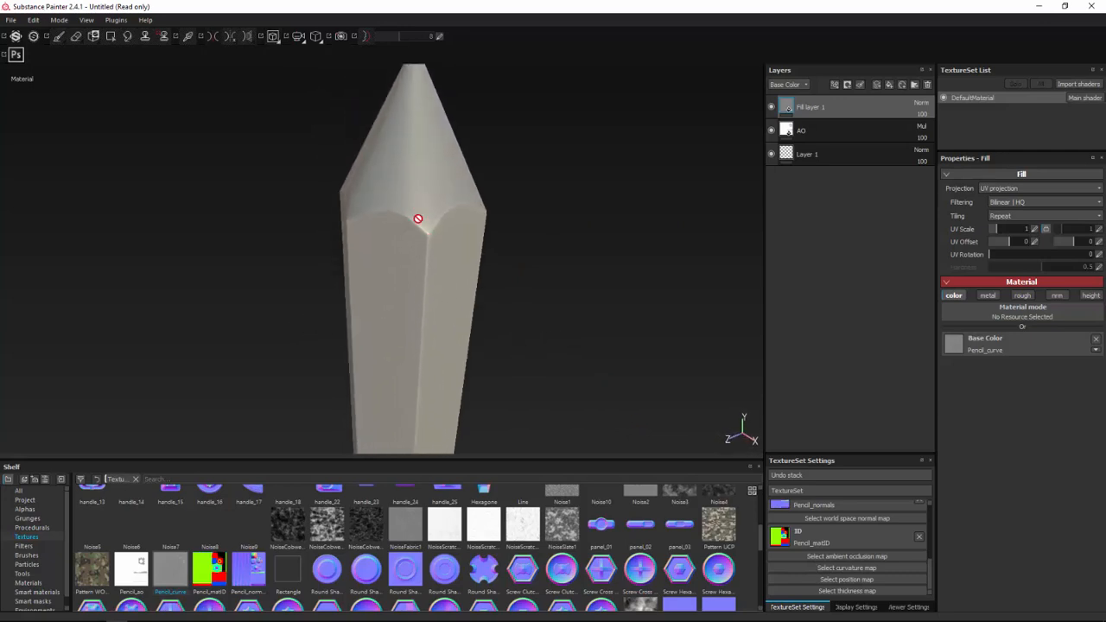
{"action": "scroll", "coordinate": [600, 276], "scroll_direction": "down", "scroll_amount": 5}
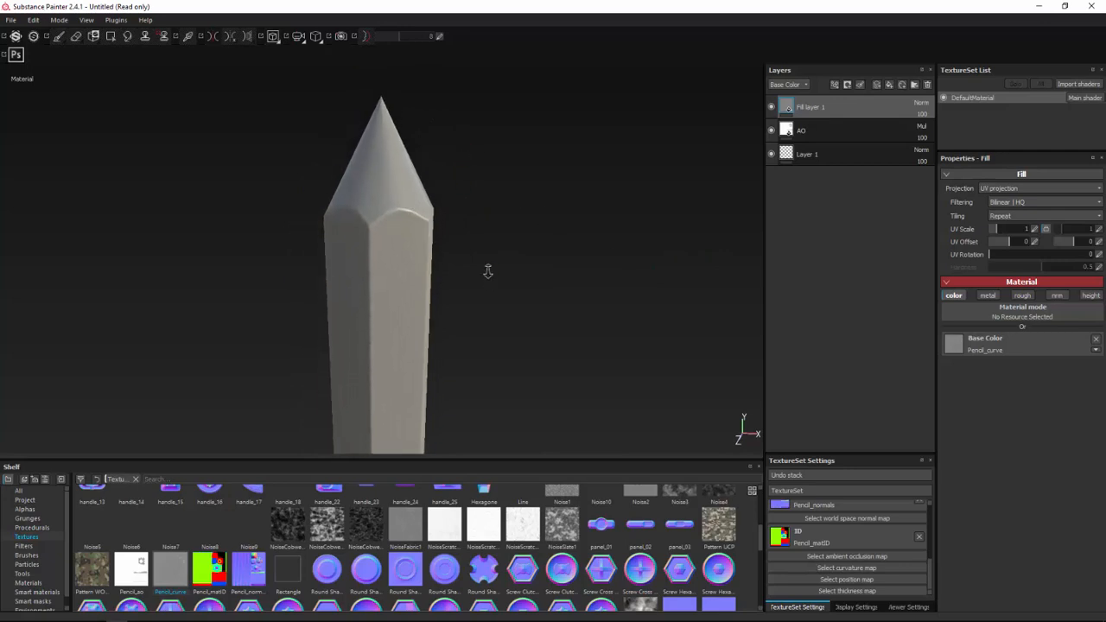
{"action": "right_click", "coordinate": [854, 105]}
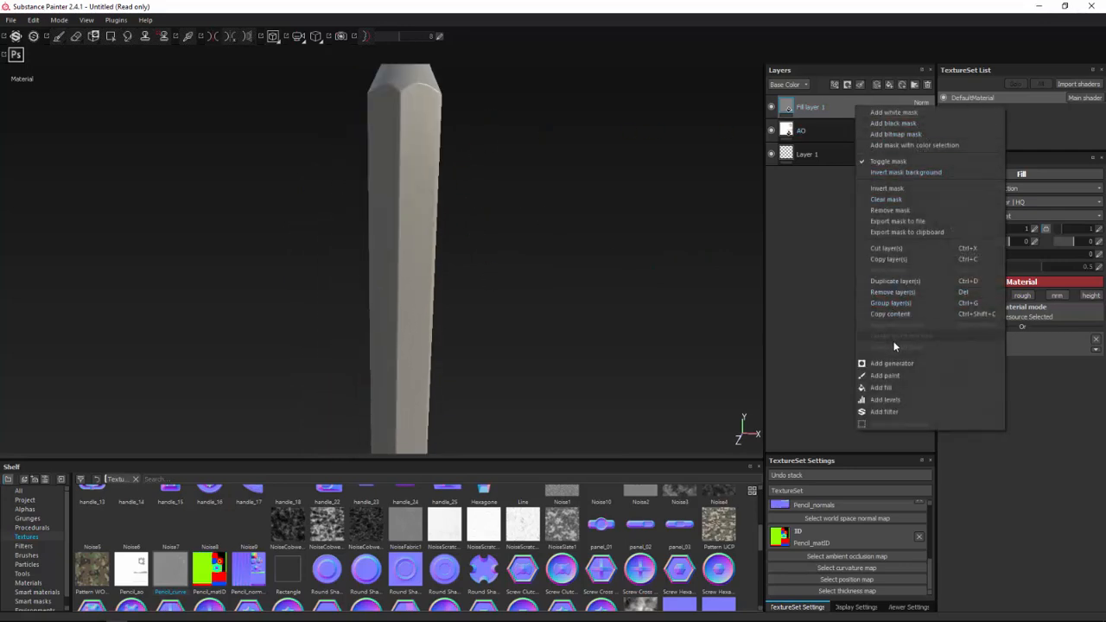
{"action": "left_click", "coordinate": [882, 399]}
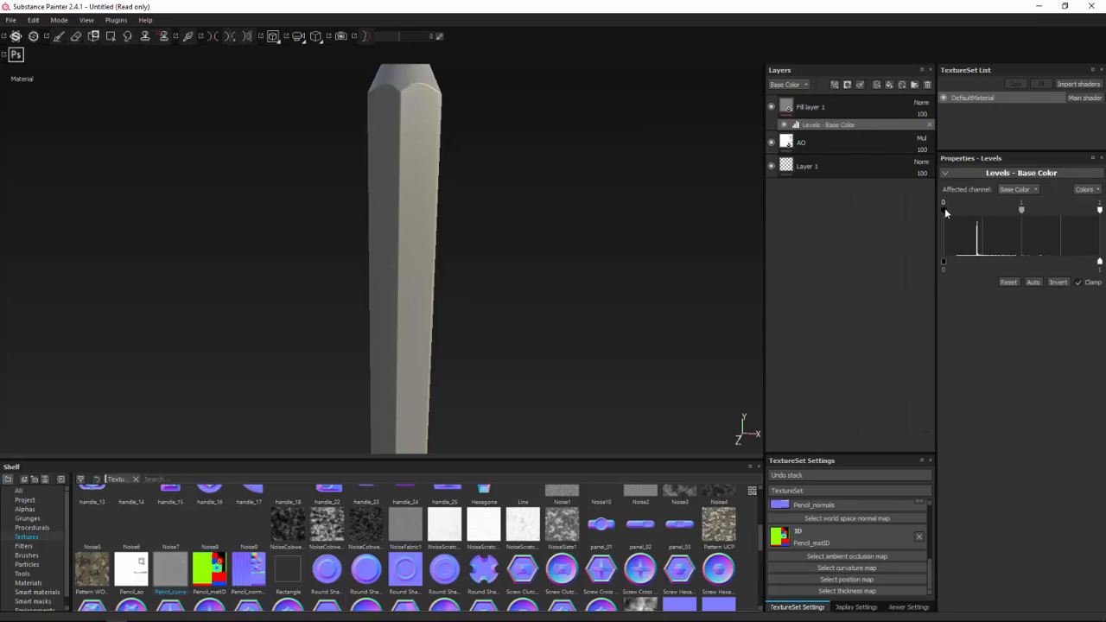
{"action": "mouse_move", "coordinate": [944, 208]}
{"action": "left_mouse_down"}
{"action": "mouse_move", "coordinate": [967, 208]}
{"action": "mouse_move", "coordinate": [944, 209]}
{"action": "left_mouse_up"}
{"action": "mouse_move", "coordinate": [1100, 209]}
{"action": "left_mouse_down"}
{"action": "mouse_move", "coordinate": [1076, 210]}
{"action": "mouse_move", "coordinate": [1099, 210]}
{"action": "left_mouse_up"}
{"action": "mouse_move", "coordinate": [1100, 264]}
{"action": "left_mouse_down"}
{"action": "mouse_move", "coordinate": [1069, 264]}
{"action": "mouse_move", "coordinate": [1099, 264]}
{"action": "left_mouse_up"}
{"action": "left_click_drag", "start_coordinate": [944, 262], "coordinate": [990, 267]}
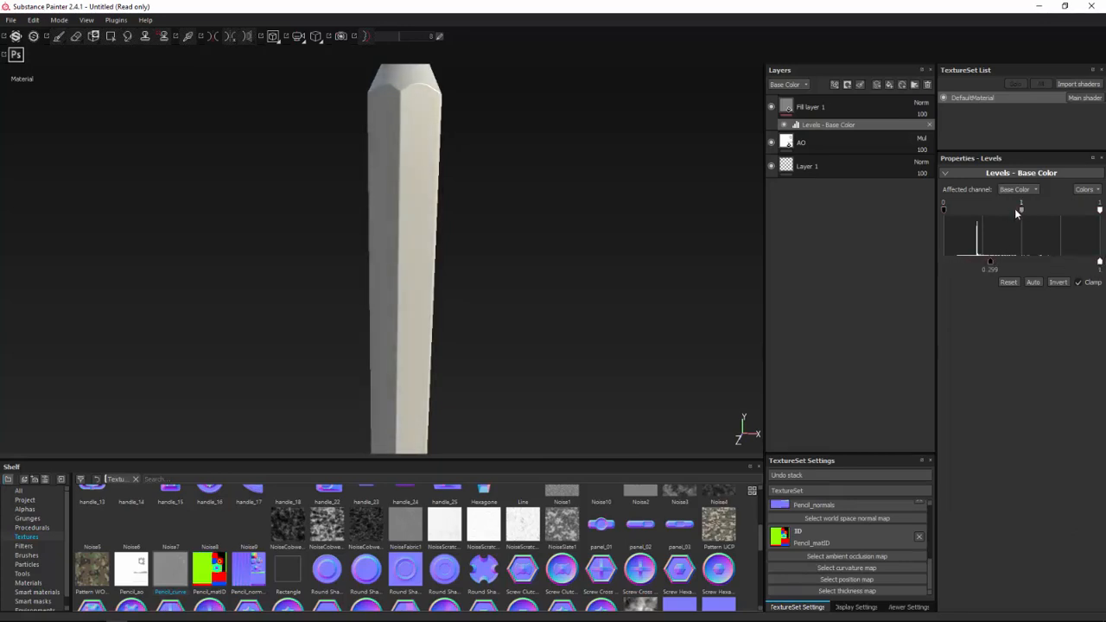
{"action": "mouse_move", "coordinate": [1020, 209]}
{"action": "left_mouse_down"}
{"action": "mouse_move", "coordinate": [994, 211]}
{"action": "mouse_move", "coordinate": [1019, 211]}
{"action": "left_mouse_up"}
Set the base color Levels input white point to 0.712 and input black point to 0.199.
{"action": "scroll", "coordinate": [516, 246], "scroll_direction": "down", "scroll_amount": 5}
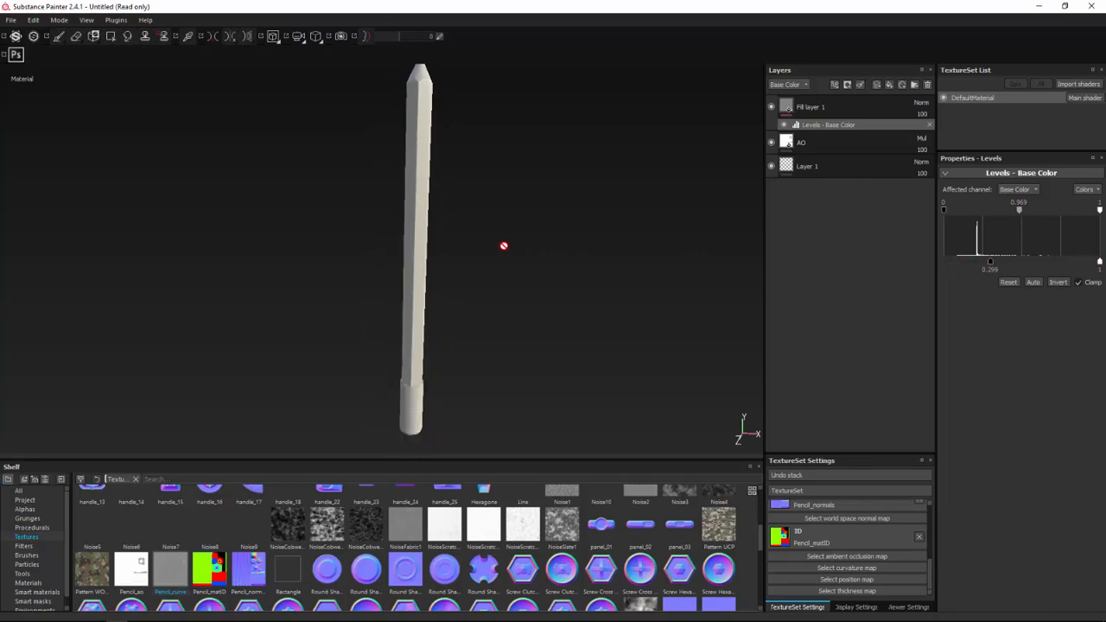
{"action": "mouse_move", "coordinate": [511, 237]}
{"action": "left_mouse_down", "text": "alt"}
{"action": "mouse_move", "coordinate": [262, 198]}
{"action": "mouse_move", "coordinate": [370, 126]}
{"action": "mouse_move", "coordinate": [412, 222]}
{"action": "mouse_move", "coordinate": [499, 239]}
{"action": "left_mouse_up", "text": "alt"}
{"action": "scroll", "coordinate": [413, 223], "scroll_direction": "up", "scroll_amount": 5}
{"action": "scroll", "coordinate": [458, 210], "scroll_direction": "up", "scroll_amount": 5}
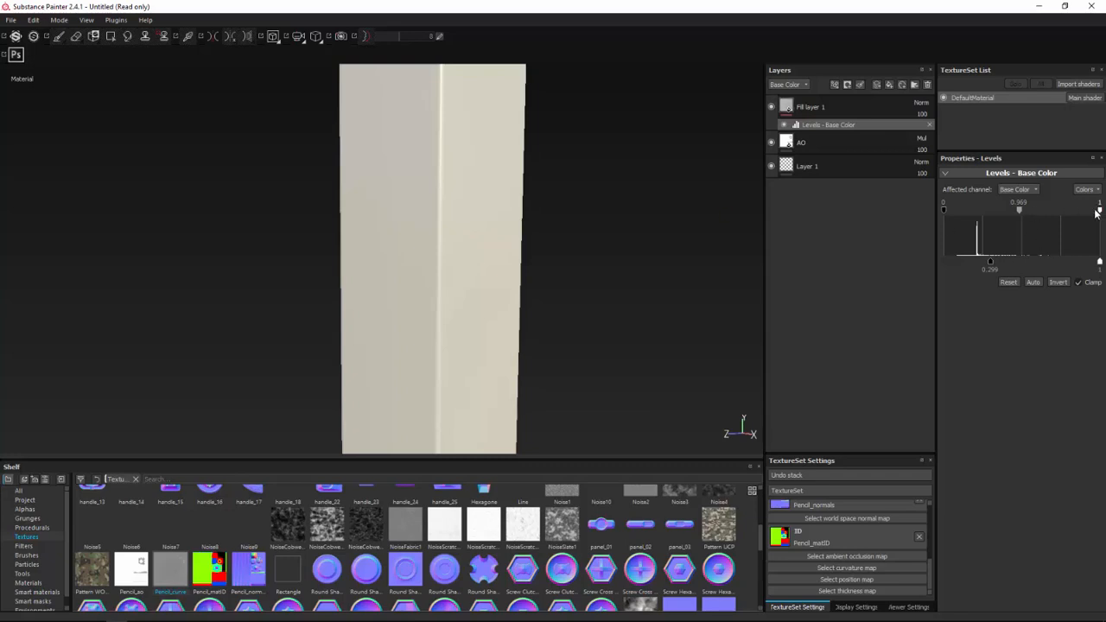
{"action": "left_click_drag", "start_coordinate": [1096, 211], "coordinate": [1054, 209]}
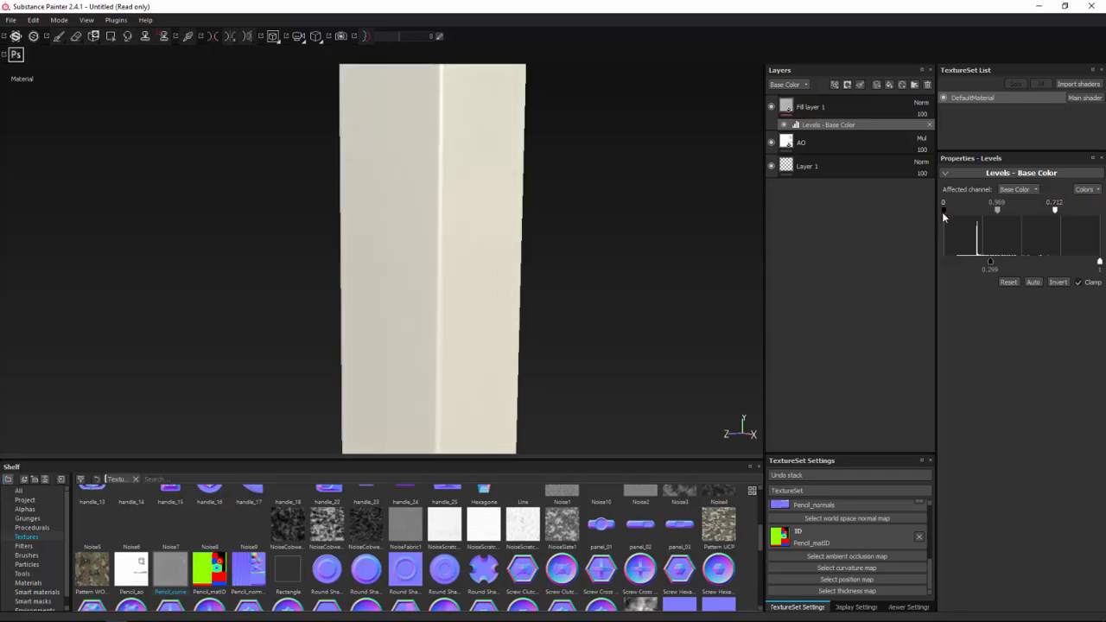
{"action": "mouse_move", "coordinate": [942, 211]}
{"action": "left_mouse_down"}
{"action": "mouse_move", "coordinate": [985, 218]}
{"action": "mouse_move", "coordinate": [969, 220]}
{"action": "left_mouse_up"}
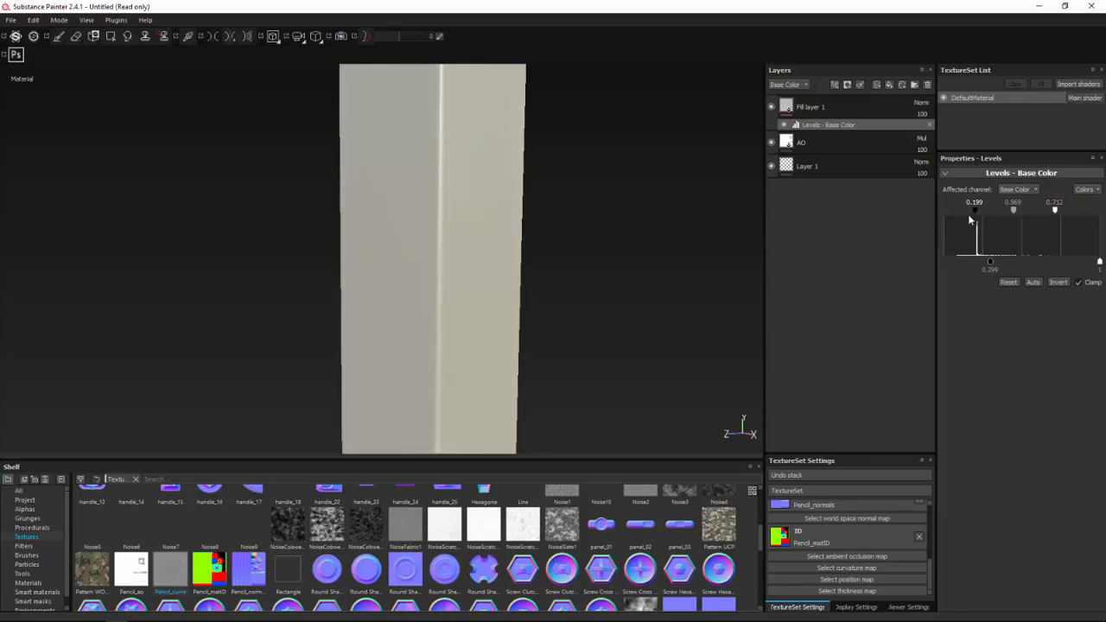
{"action": "scroll", "coordinate": [535, 233], "scroll_direction": "down", "scroll_amount": 8}
{"action": "mouse_move", "coordinate": [570, 248]}
{"action": "left_mouse_down", "text": "alt"}
{"action": "mouse_move", "coordinate": [688, 261]}
{"action": "mouse_move", "coordinate": [383, 249]}
{"action": "mouse_move", "coordinate": [510, 285]}
{"action": "mouse_move", "coordinate": [503, 255]}
{"action": "left_mouse_up", "text": "alt"}
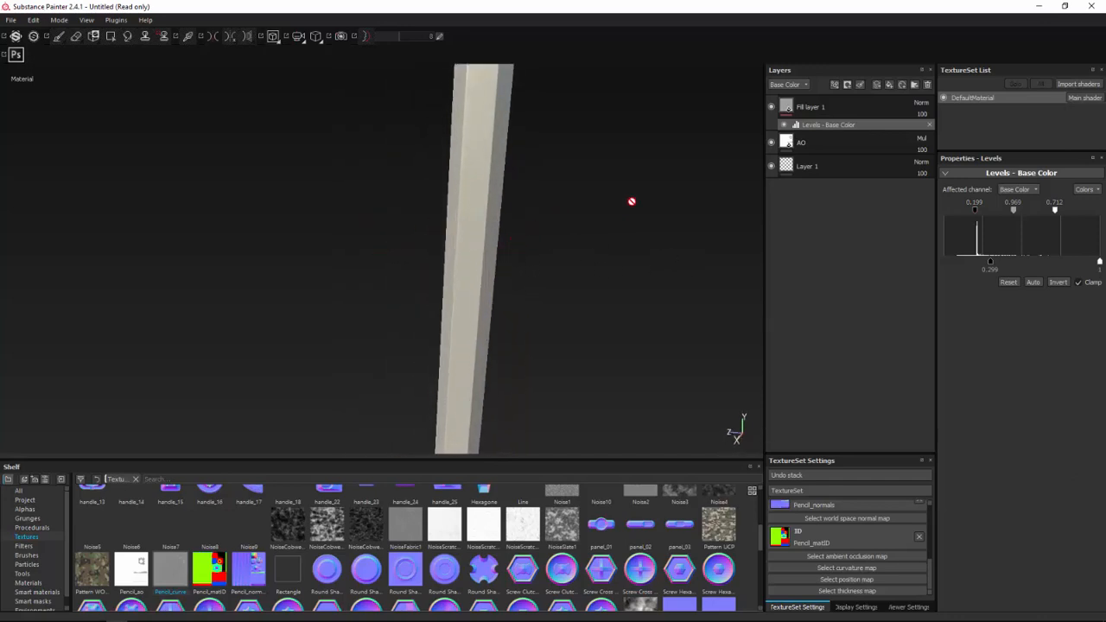
Try the Overlay blend mode on the curvature fill layer.
{"action": "left_click", "coordinate": [922, 104]}
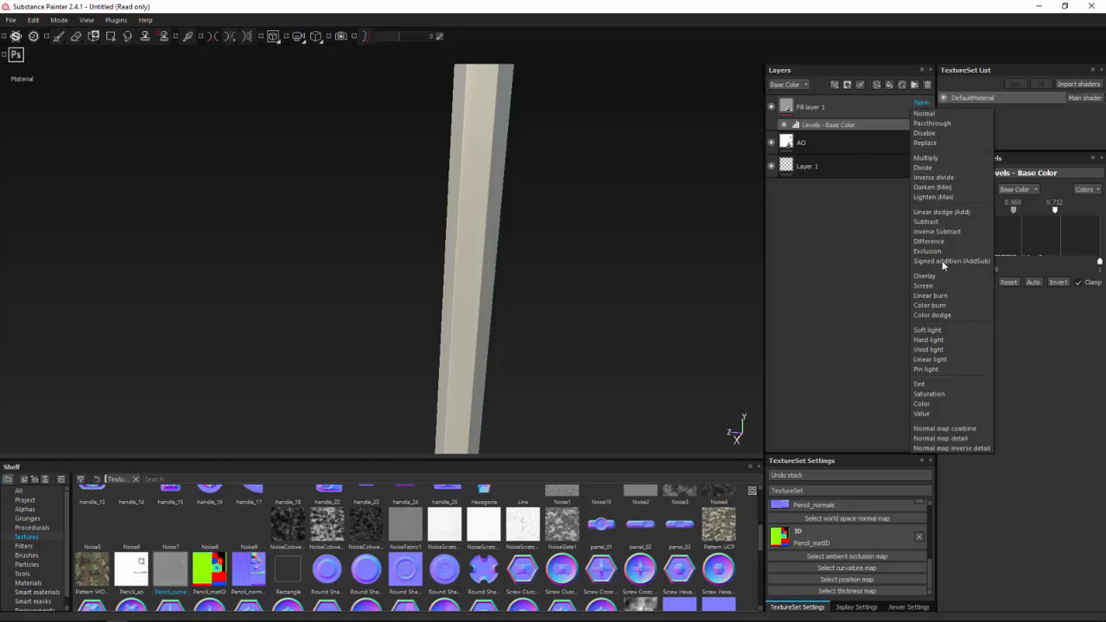
{"action": "left_click", "coordinate": [936, 276]}
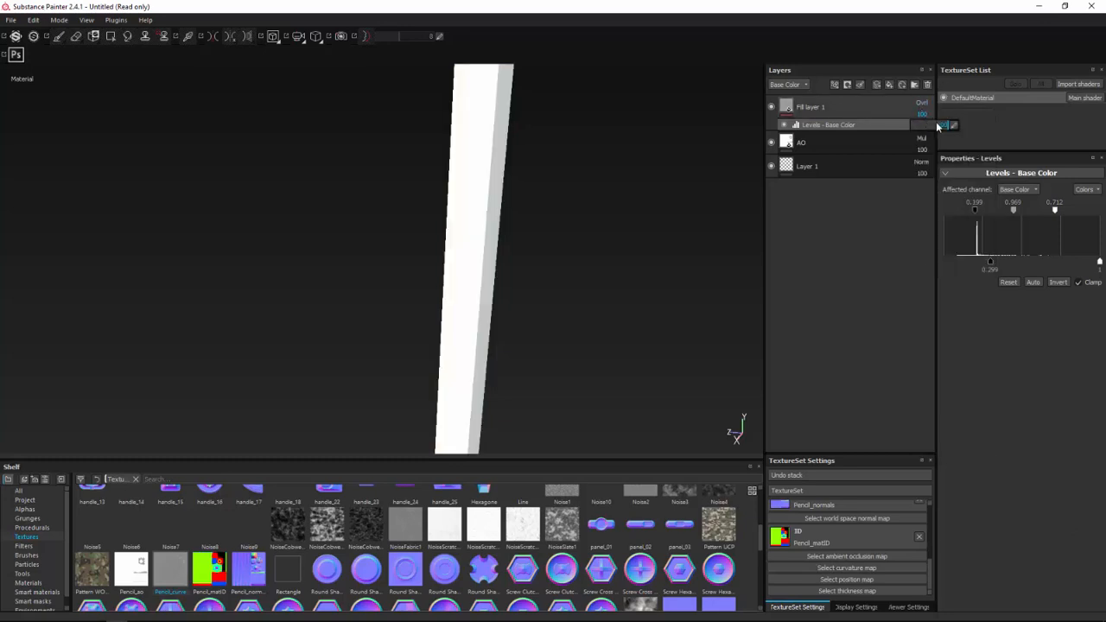
{"action": "left_click_drag", "start_coordinate": [925, 129], "coordinate": [931, 130]}
Set the curvature fill layer's blend mode to Multiply.
{"action": "left_click", "coordinate": [922, 104]}
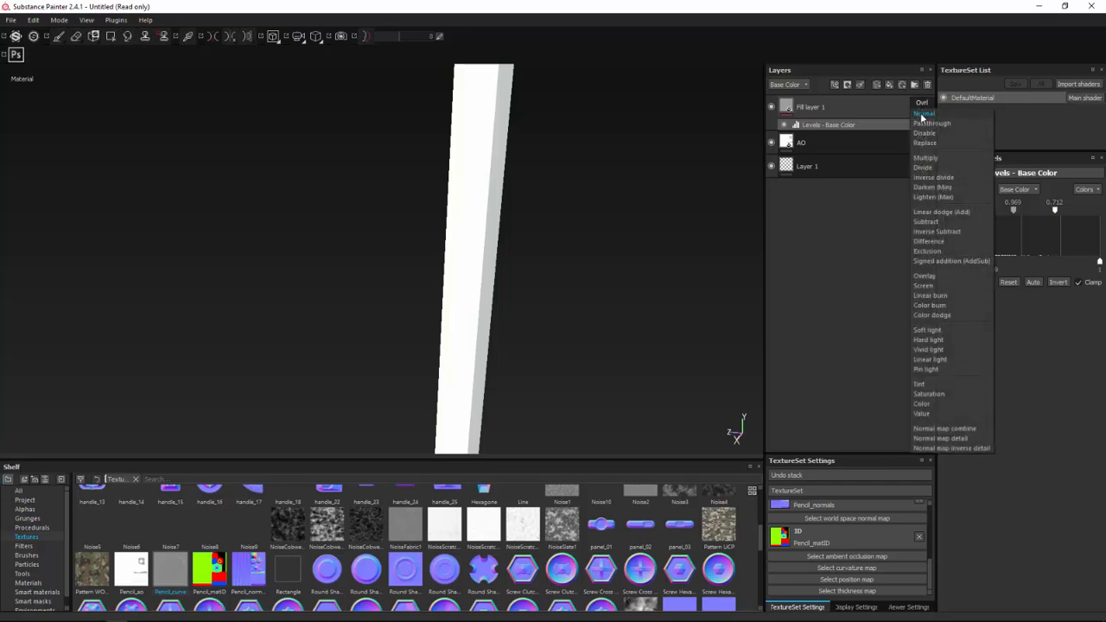
{"action": "left_click", "coordinate": [926, 157]}
{"action": "scroll", "coordinate": [637, 198], "scroll_direction": "down", "scroll_amount": 4}
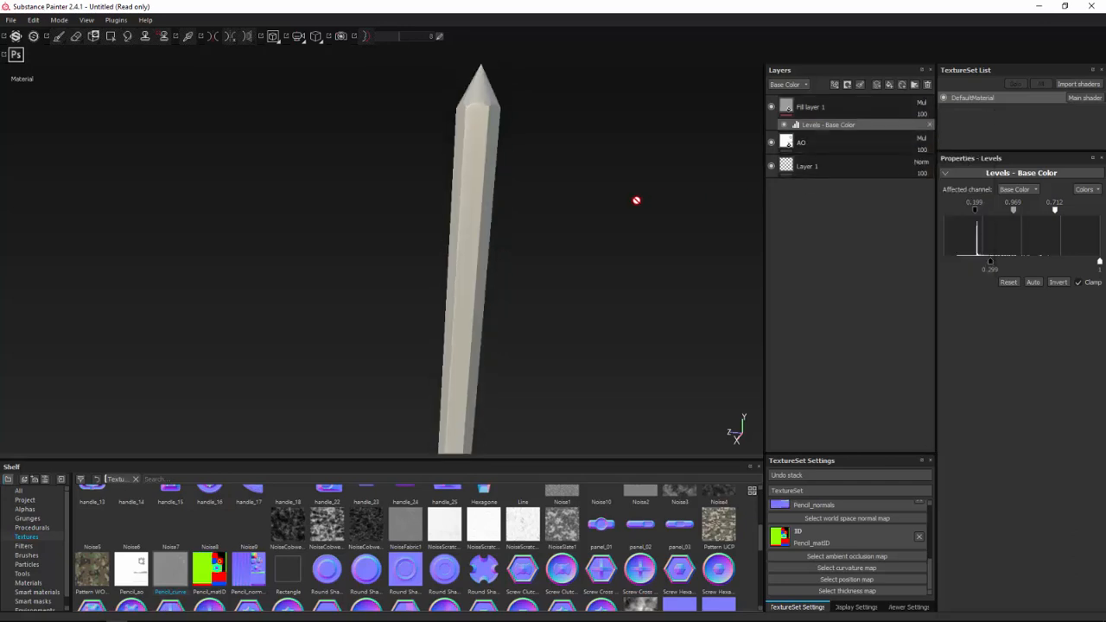
Examine the curvature and ambient occlusion shading along the whole pencil from tip to eraser end.
{"action": "mouse_move", "coordinate": [530, 215]}
{"action": "left_mouse_down", "text": "alt"}
{"action": "mouse_move", "coordinate": [492, 204]}
{"action": "mouse_move", "coordinate": [541, 172]}
{"action": "mouse_move", "coordinate": [513, 154]}
{"action": "left_mouse_up", "text": "alt"}
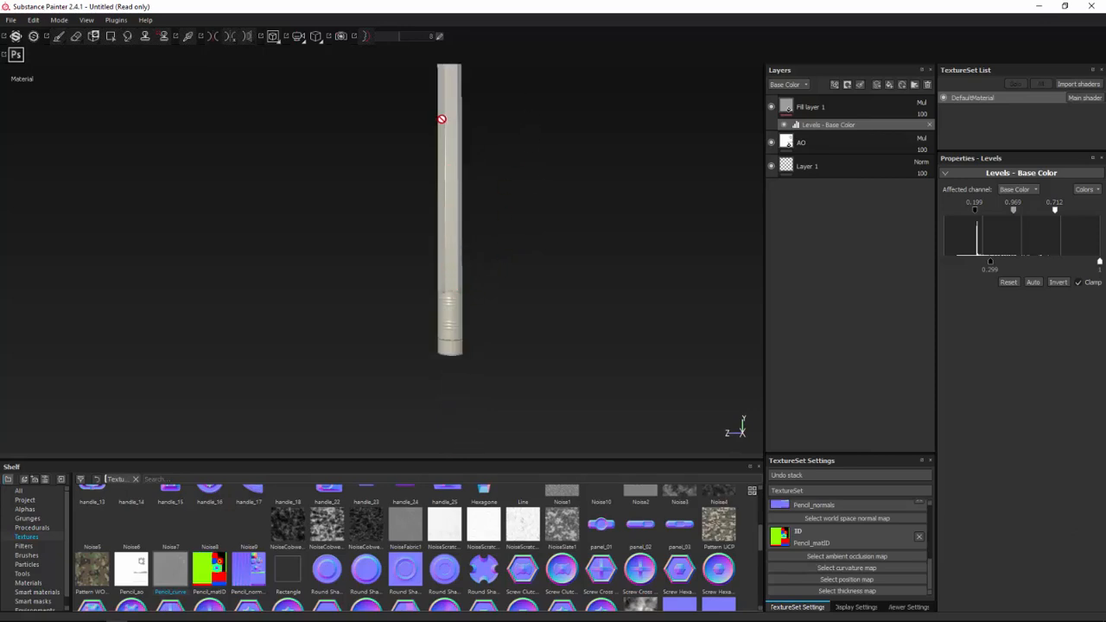
{"action": "mouse_move", "coordinate": [442, 119]}
{"action": "left_mouse_down", "text": "alt"}
{"action": "mouse_move", "coordinate": [568, 205]}
{"action": "mouse_move", "coordinate": [647, 210]}
{"action": "mouse_move", "coordinate": [515, 202]}
{"action": "mouse_move", "coordinate": [499, 314]}
{"action": "left_mouse_up", "text": "alt"}
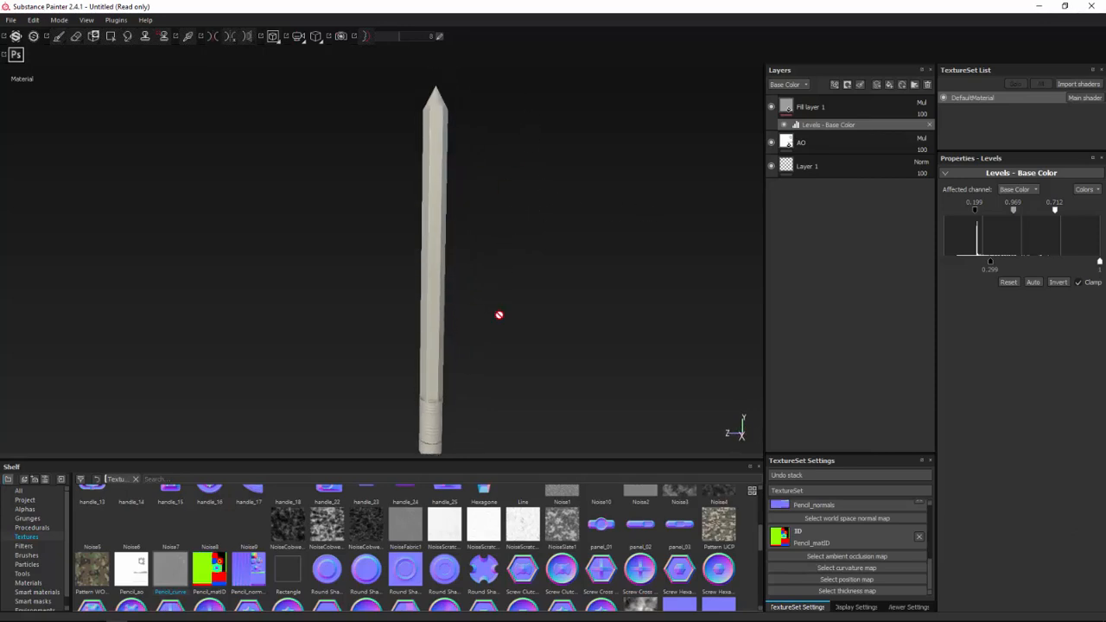
{"action": "scroll", "coordinate": [491, 215], "scroll_direction": "up", "scroll_amount": 2}
{"action": "mouse_move", "coordinate": [495, 222]}
{"action": "left_mouse_down", "text": "alt"}
{"action": "mouse_move", "coordinate": [323, 215]}
{"action": "mouse_move", "coordinate": [530, 229]}
{"action": "mouse_move", "coordinate": [545, 250]}
{"action": "mouse_move", "coordinate": [463, 237]}
{"action": "mouse_move", "coordinate": [462, 222]}
{"action": "left_mouse_up", "text": "alt"}
{"action": "scroll", "coordinate": [522, 229], "scroll_direction": "down", "scroll_amount": 2}
{"action": "scroll", "coordinate": [517, 229], "scroll_direction": "down", "scroll_amount": 1}
{"action": "middle_click_drag", "start_coordinate": [462, 221], "coordinate": [456, 155], "text": "alt"}
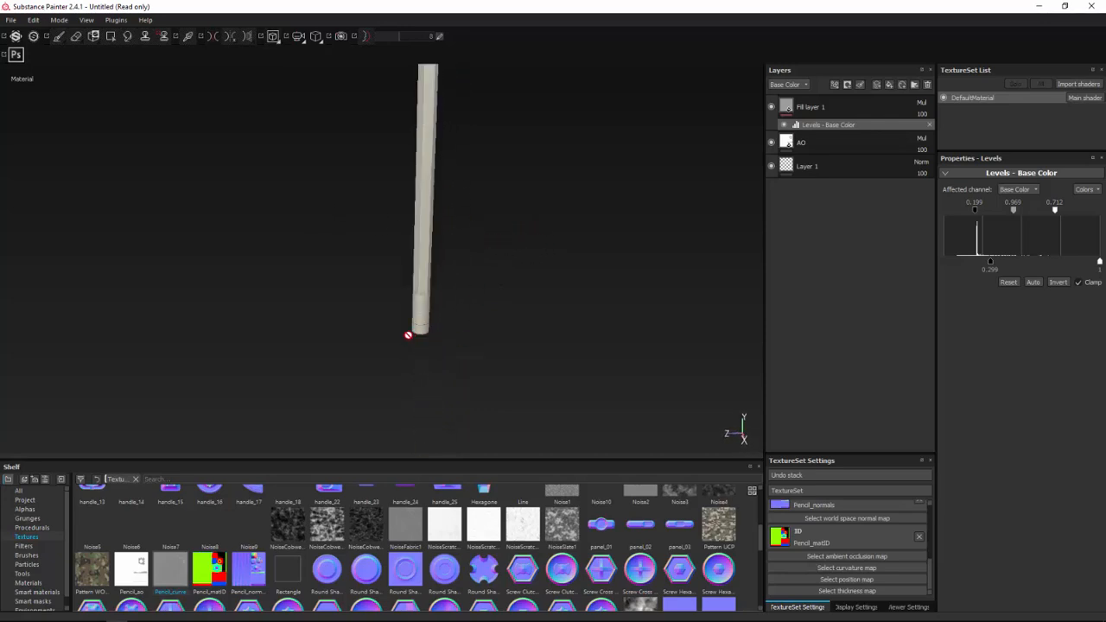
{"action": "middle_click_drag", "start_coordinate": [521, 166], "coordinate": [527, 197], "text": "alt"}
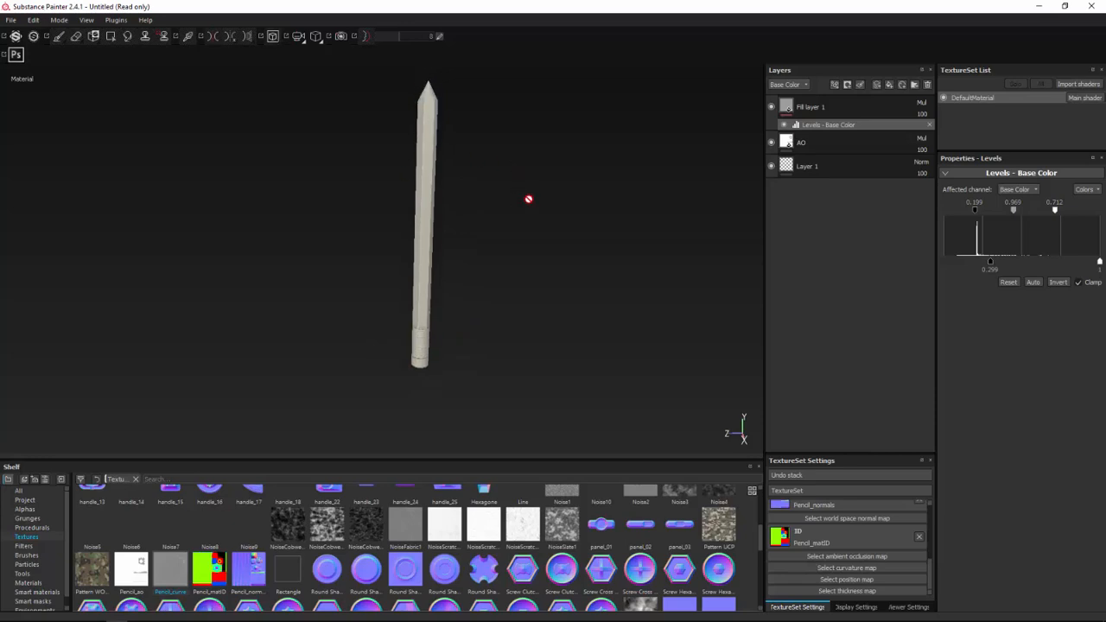
Rename the Pencil_curve fill layer Curve.
{"action": "double_click", "coordinate": [802, 108]}
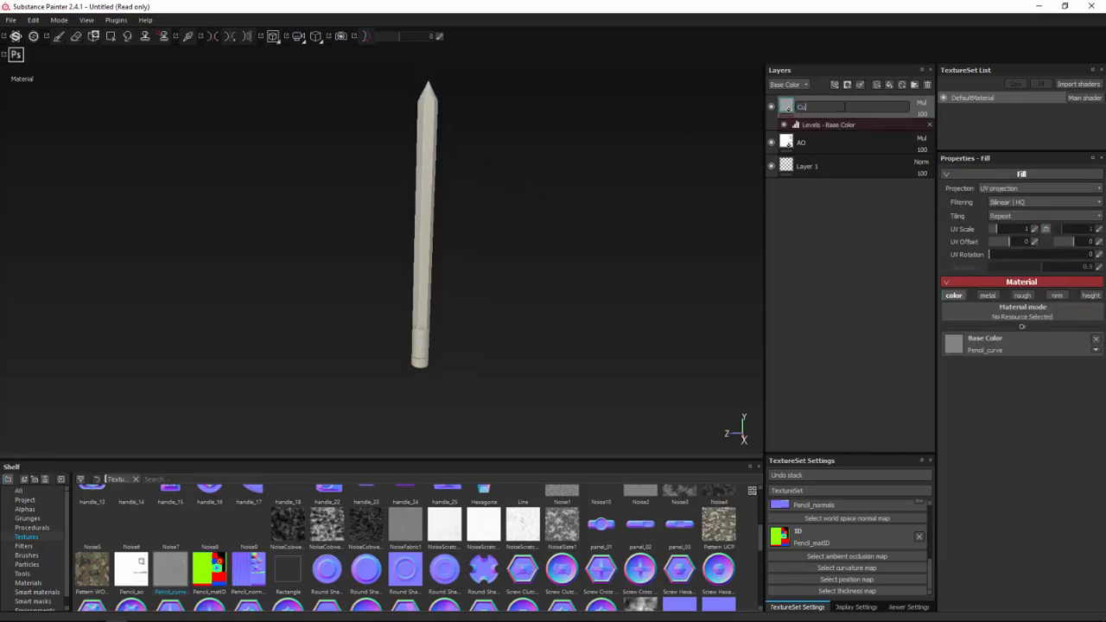
{"action": "type", "text": "Curve"}
{"action": "key", "text": "Return"}
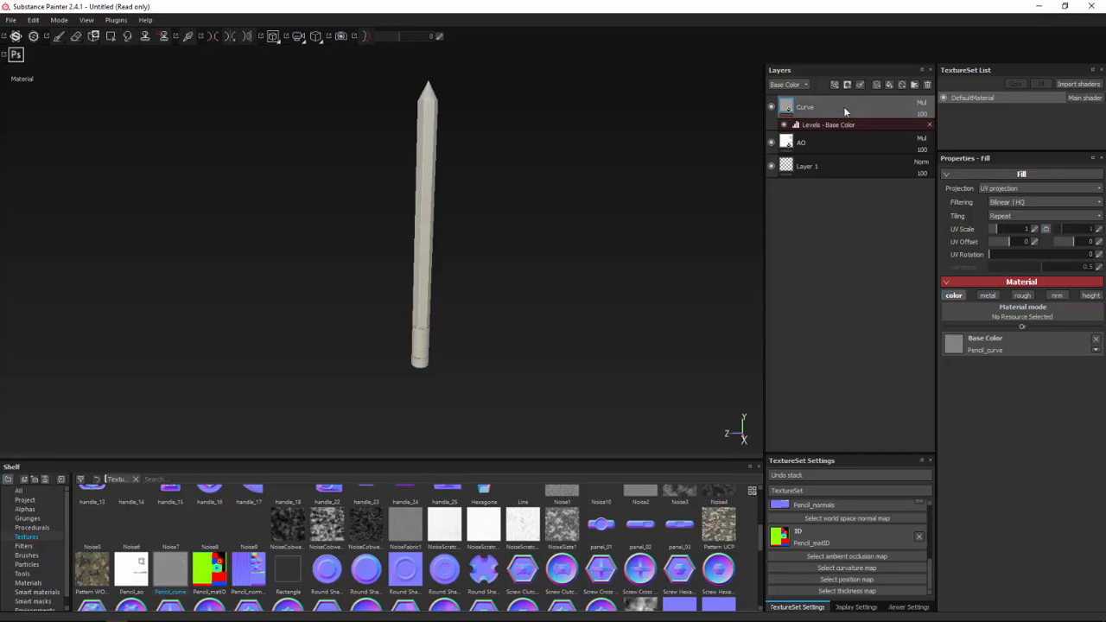
Add a fill layer between Layer 1 and AO and give it a light orange base color.
{"action": "left_click", "coordinate": [842, 165]}
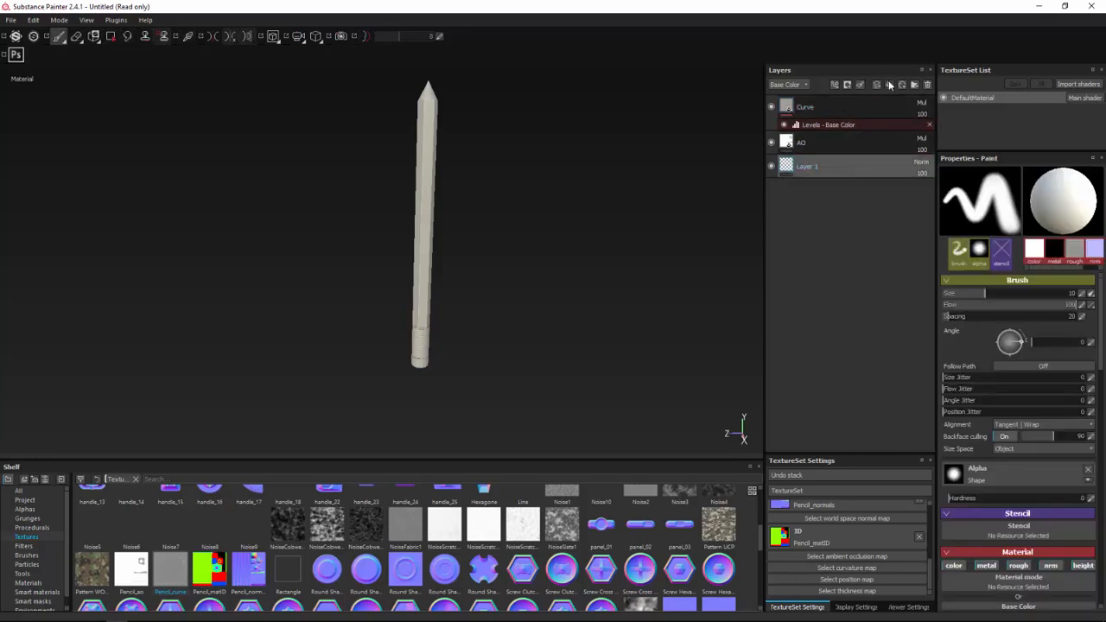
{"action": "left_click", "coordinate": [888, 86]}
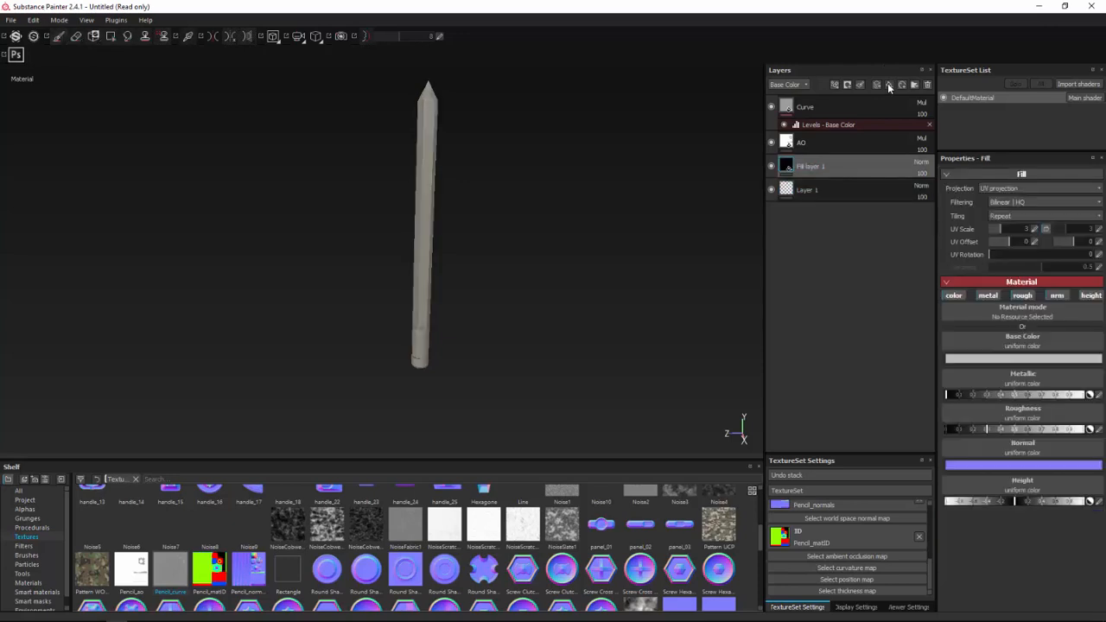
{"action": "left_click", "coordinate": [974, 360]}
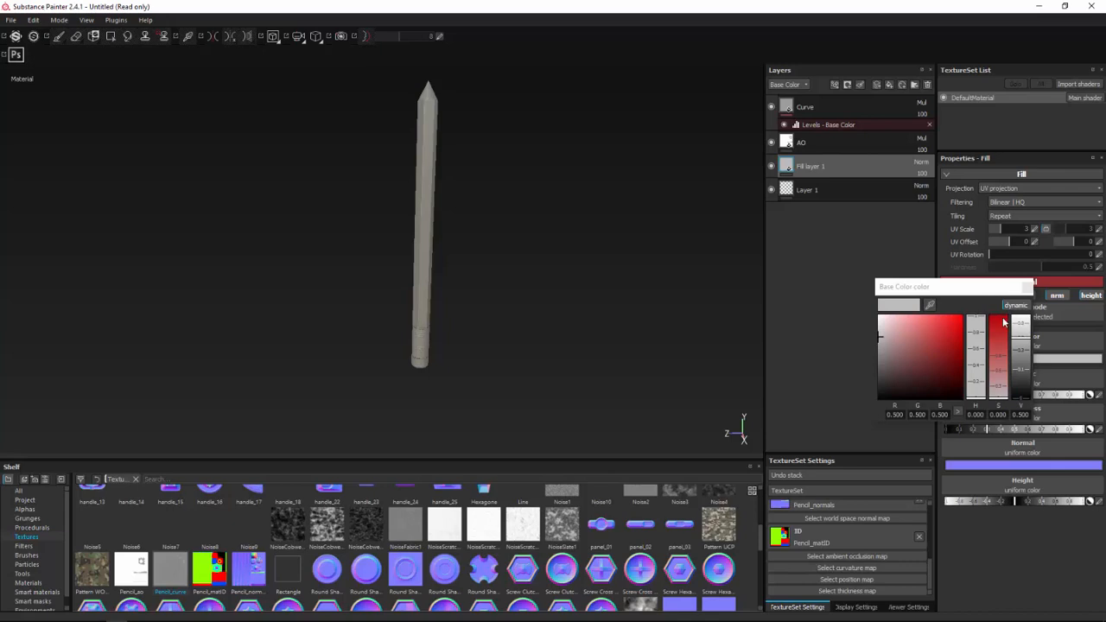
{"action": "left_click", "coordinate": [1014, 307]}
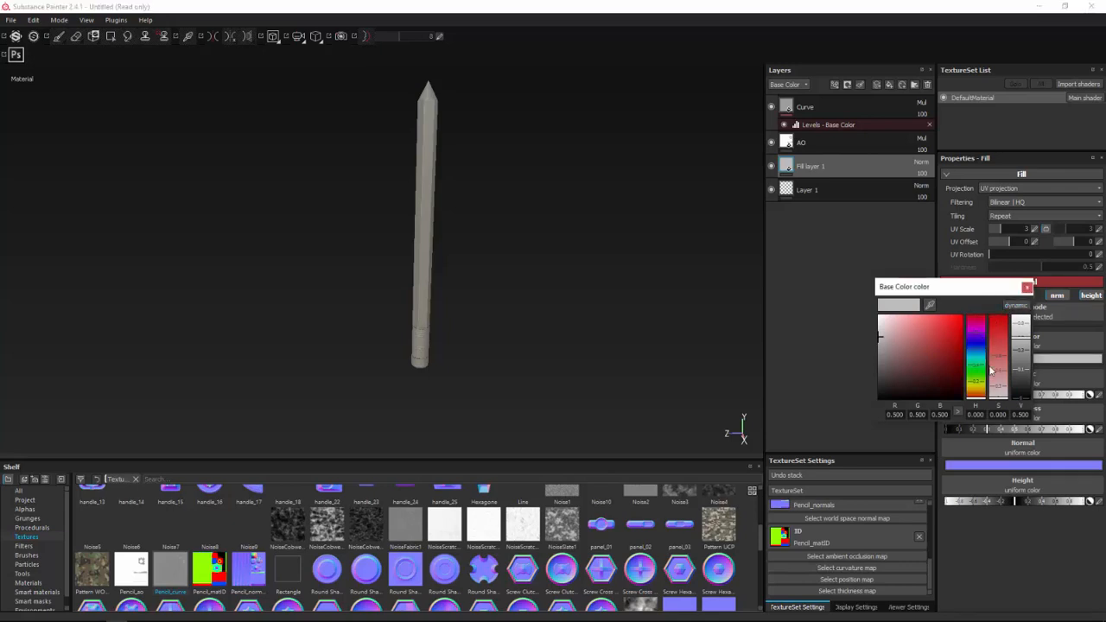
{"action": "left_click_drag", "start_coordinate": [980, 389], "coordinate": [974, 395]}
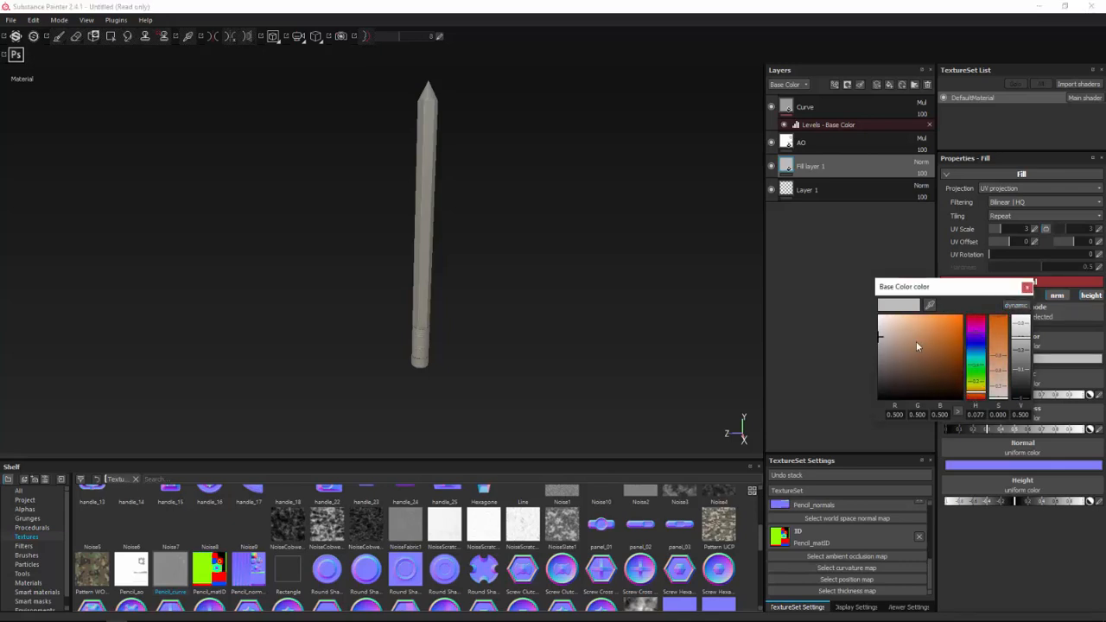
{"action": "mouse_move", "coordinate": [916, 346]}
{"action": "left_mouse_down"}
{"action": "mouse_move", "coordinate": [922, 332]}
{"action": "mouse_move", "coordinate": [938, 332]}
{"action": "left_mouse_up"}
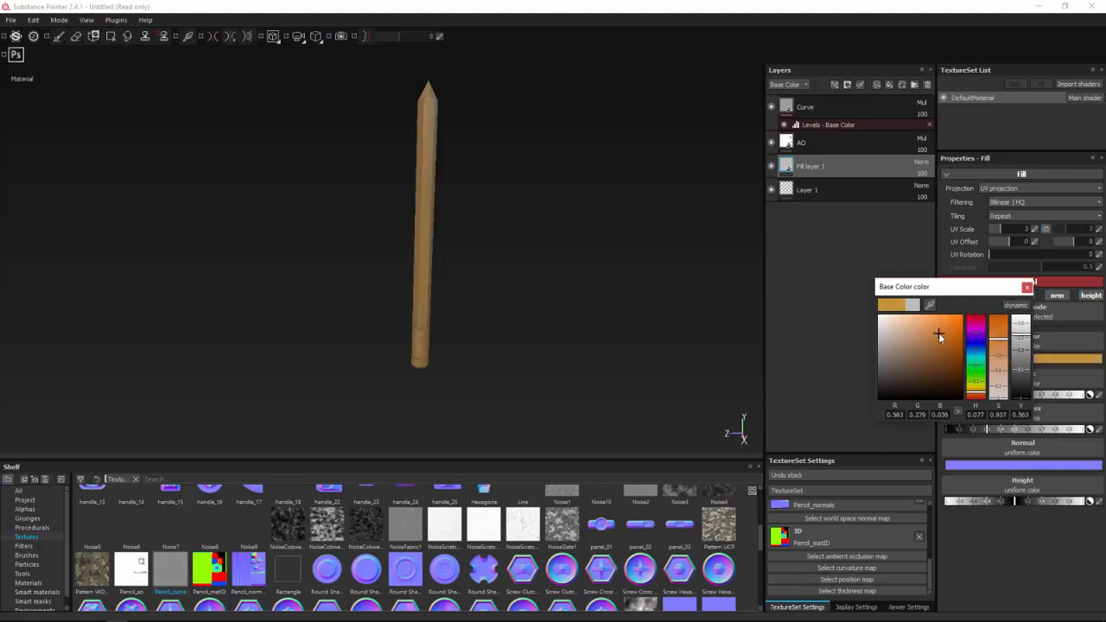
{"action": "left_click", "coordinate": [976, 396]}
{"action": "left_click_drag", "start_coordinate": [977, 397], "coordinate": [976, 400]}
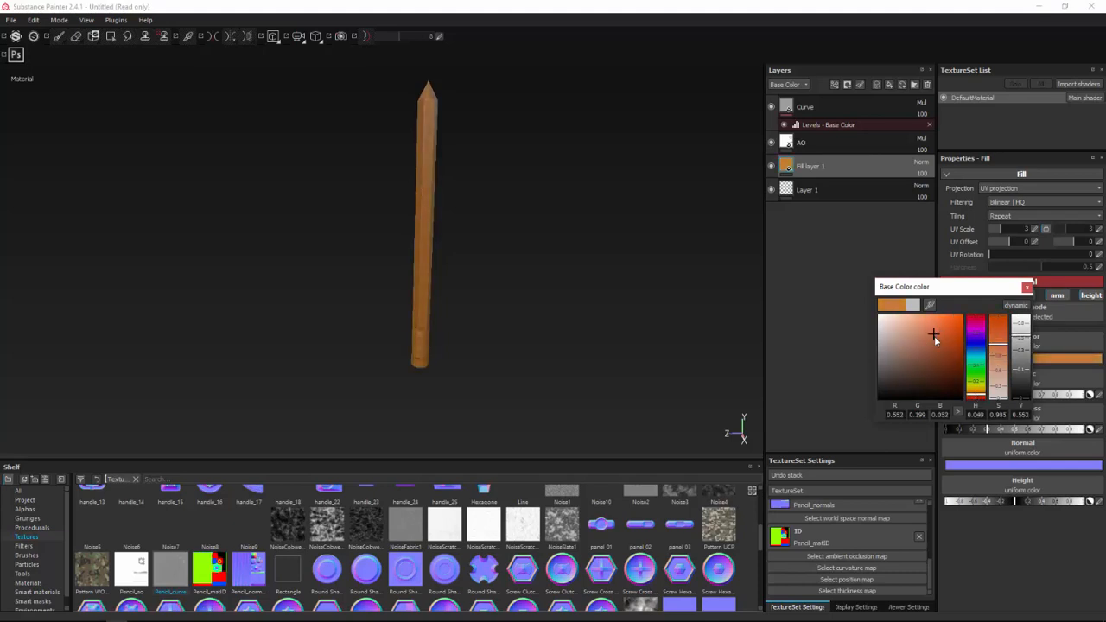
{"action": "left_click_drag", "start_coordinate": [933, 336], "coordinate": [929, 321]}
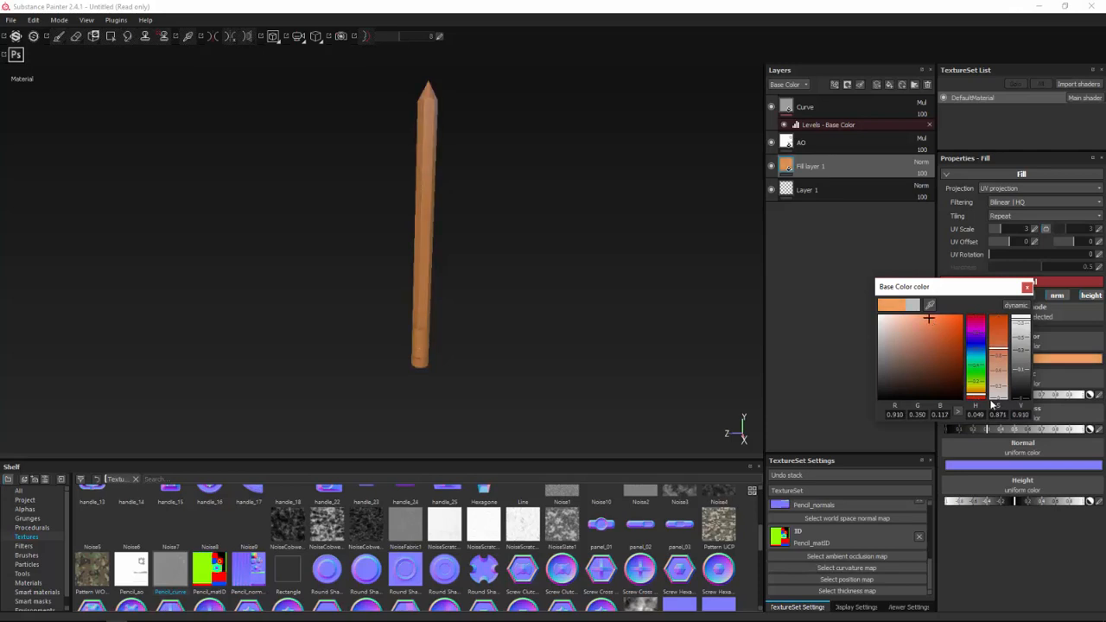
{"action": "left_click_drag", "start_coordinate": [992, 405], "coordinate": [983, 398]}
{"action": "left_click", "coordinate": [1026, 287]}
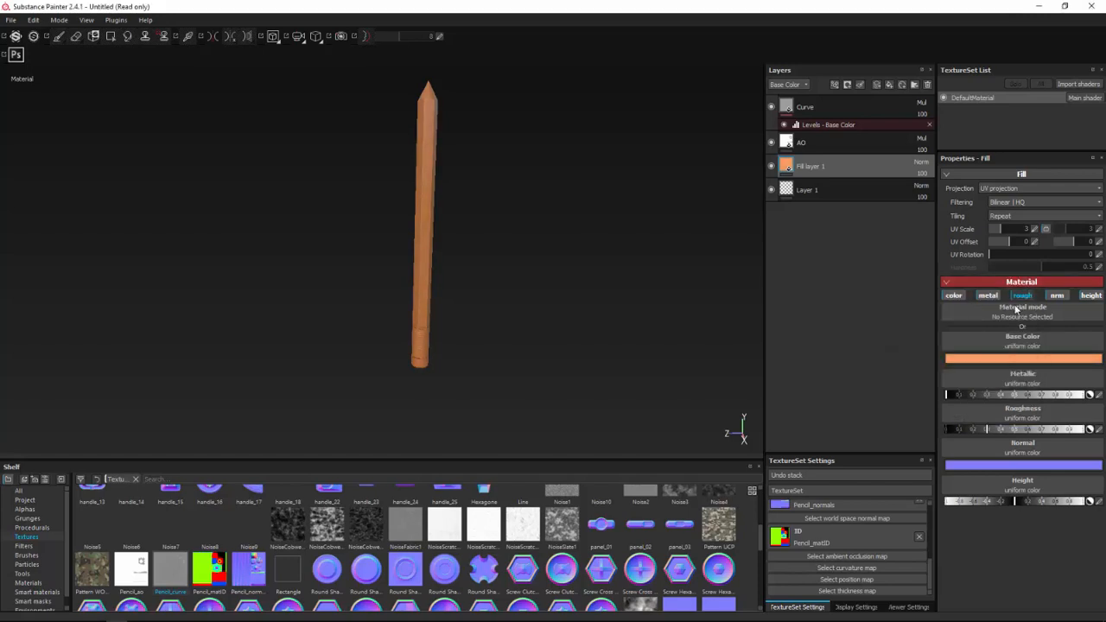
Turn off the orange fill layer's nrm and height channels and raise its metallic value slightly above 0.
{"action": "left_click", "coordinate": [1055, 296]}
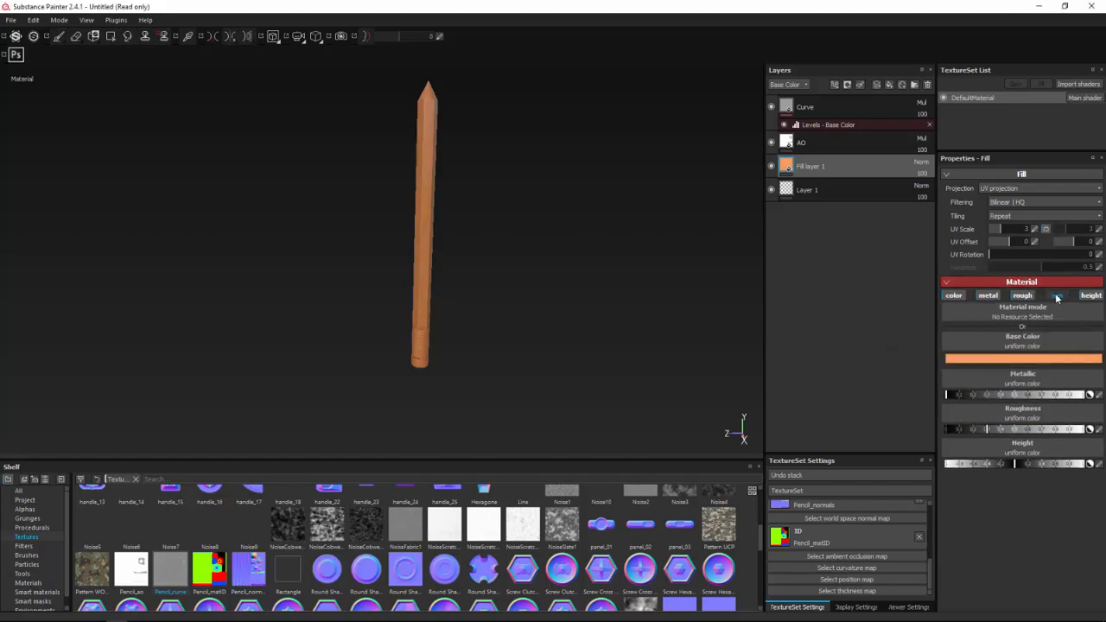
{"action": "left_click", "coordinate": [1090, 296]}
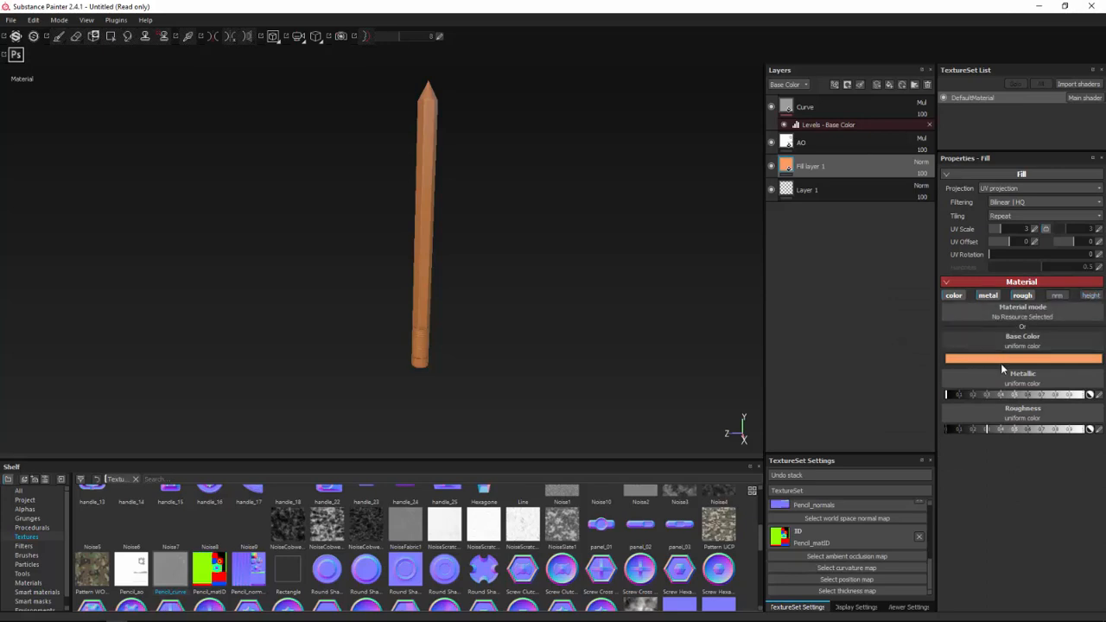
{"action": "left_click_drag", "start_coordinate": [947, 394], "coordinate": [950, 396]}
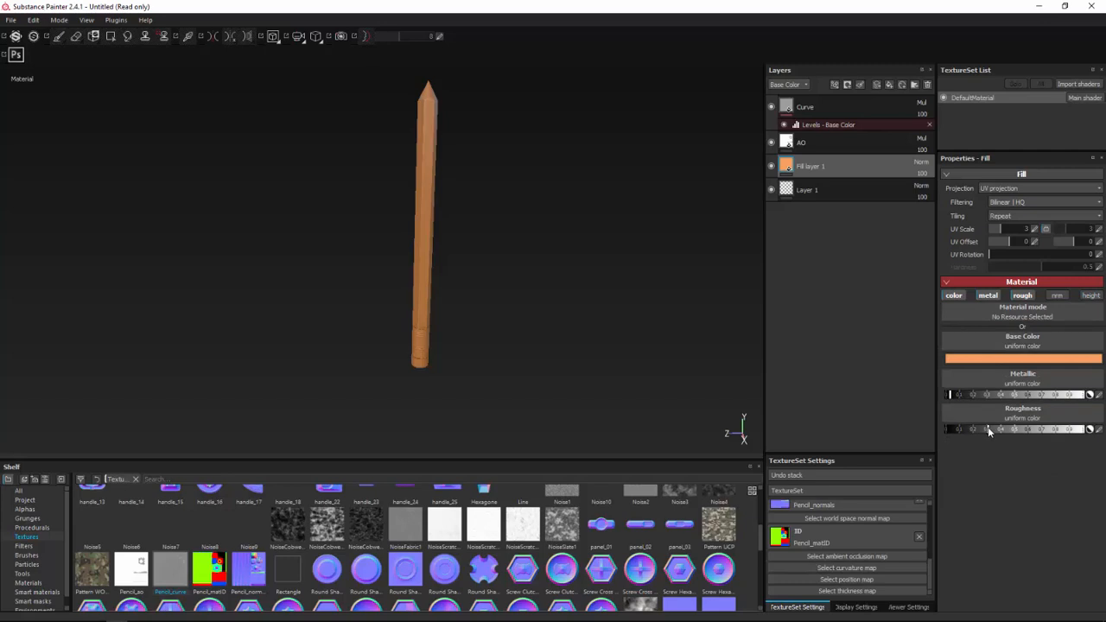
Raise the orange fill layer's roughness to about 0.6.
{"action": "left_click_drag", "start_coordinate": [1008, 433], "coordinate": [1029, 435]}
{"action": "scroll", "coordinate": [584, 355], "scroll_direction": "down", "scroll_amount": 2}
{"action": "scroll", "coordinate": [569, 345], "scroll_direction": "up", "scroll_amount": 6}
{"action": "mouse_move", "coordinate": [562, 343]}
{"action": "left_mouse_down", "text": "alt+shift"}
{"action": "mouse_move", "coordinate": [535, 314]}
{"action": "mouse_move", "coordinate": [552, 182]}
{"action": "mouse_move", "coordinate": [584, 227]}
{"action": "mouse_move", "coordinate": [567, 207]}
{"action": "mouse_move", "coordinate": [562, 220]}
{"action": "left_mouse_up", "text": "alt+shift"}
Hide the Curve layer and darken Fill layer 1's base color to a reddish orange, about R 0.499, G 0.145, B 0.051.
{"action": "left_click", "coordinate": [772, 106]}
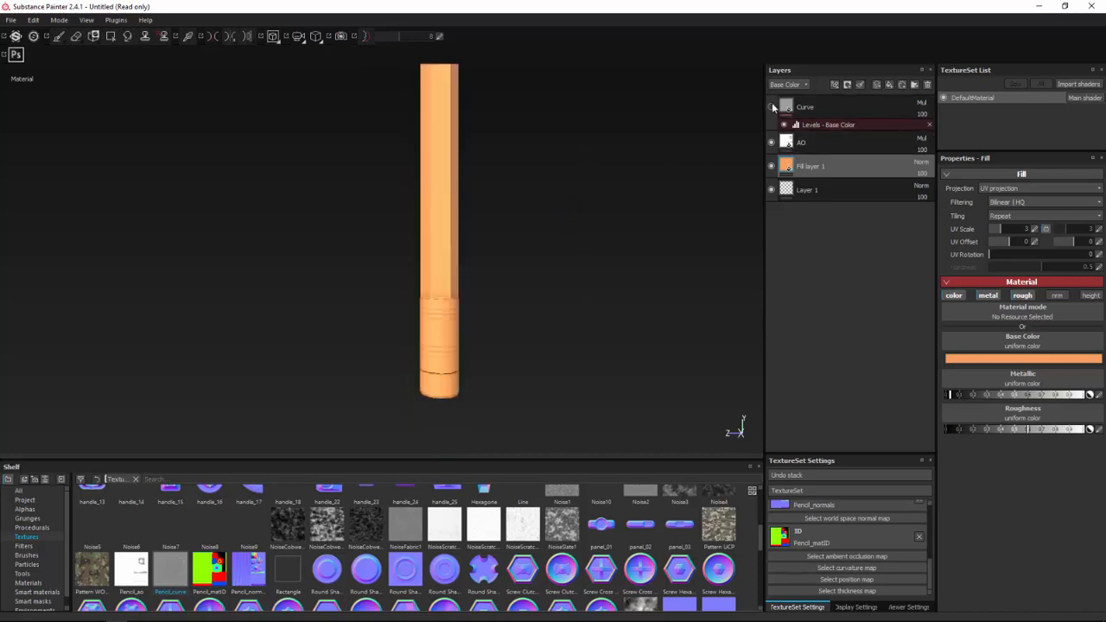
{"action": "left_click", "coordinate": [1004, 359]}
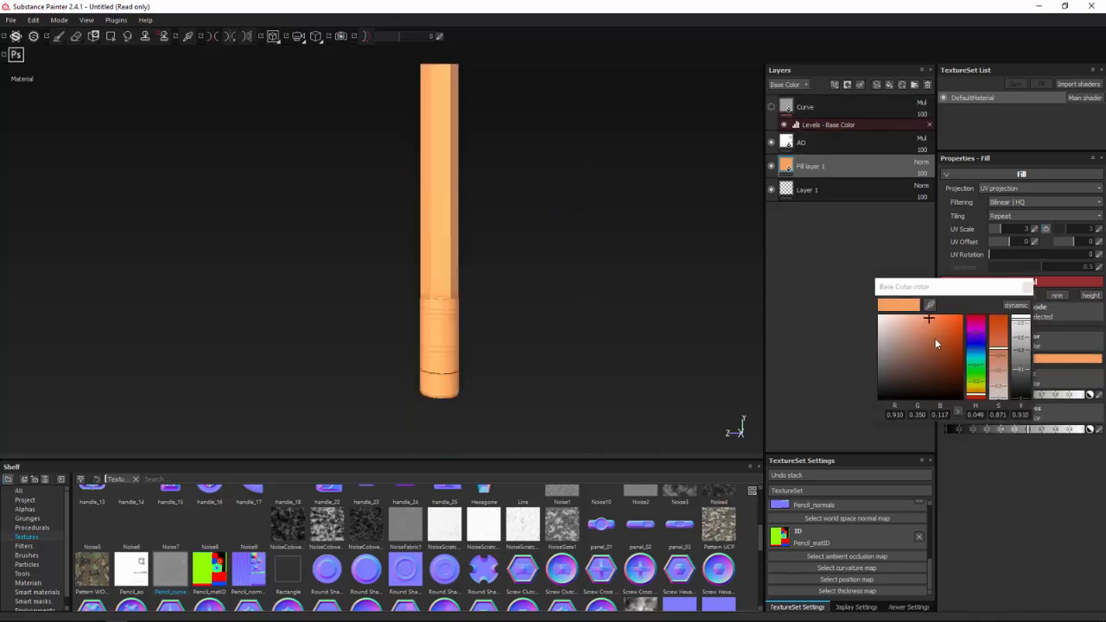
{"action": "left_click", "coordinate": [924, 331]}
{"action": "mouse_move", "coordinate": [923, 332]}
{"action": "left_mouse_down"}
{"action": "mouse_move", "coordinate": [940, 340]}
{"action": "mouse_move", "coordinate": [931, 337]}
{"action": "left_mouse_up"}
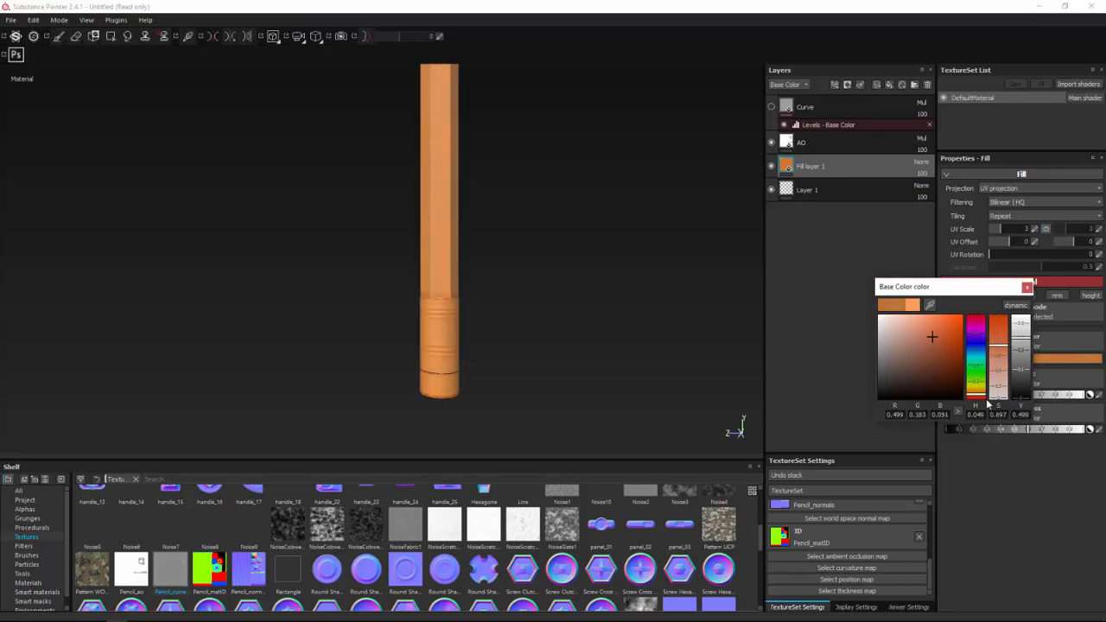
{"action": "left_click_drag", "start_coordinate": [983, 396], "coordinate": [983, 400]}
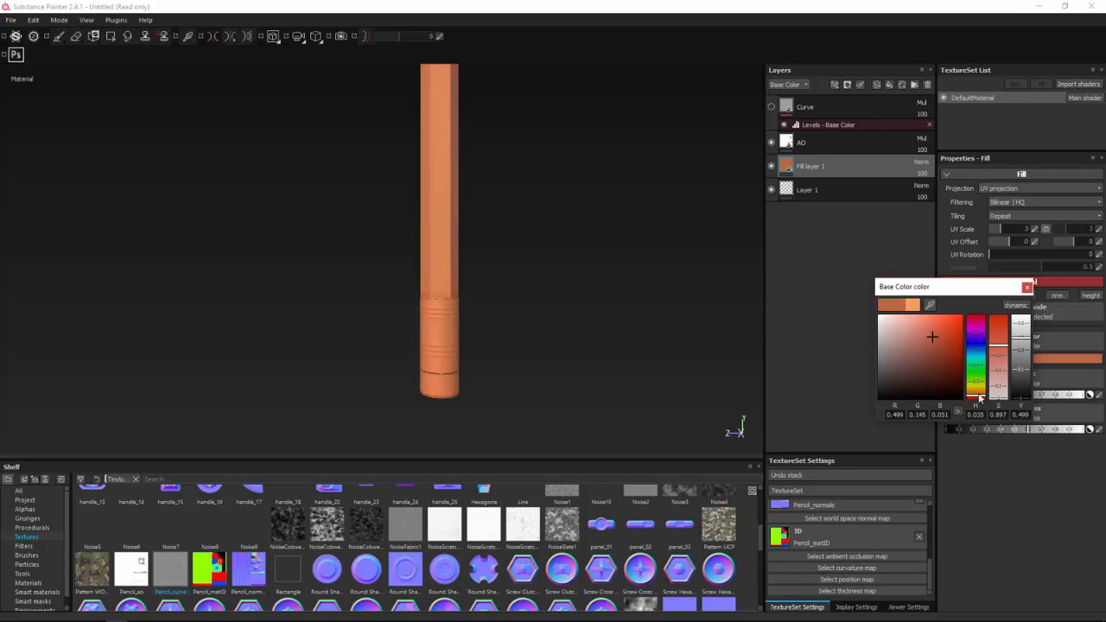
{"action": "mouse_move", "coordinate": [624, 267]}
{"action": "left_mouse_down", "text": "alt"}
{"action": "mouse_move", "coordinate": [558, 244]}
{"action": "mouse_move", "coordinate": [538, 300]}
{"action": "mouse_move", "coordinate": [541, 372]}
{"action": "mouse_move", "coordinate": [552, 259]}
{"action": "left_mouse_up", "text": "alt"}
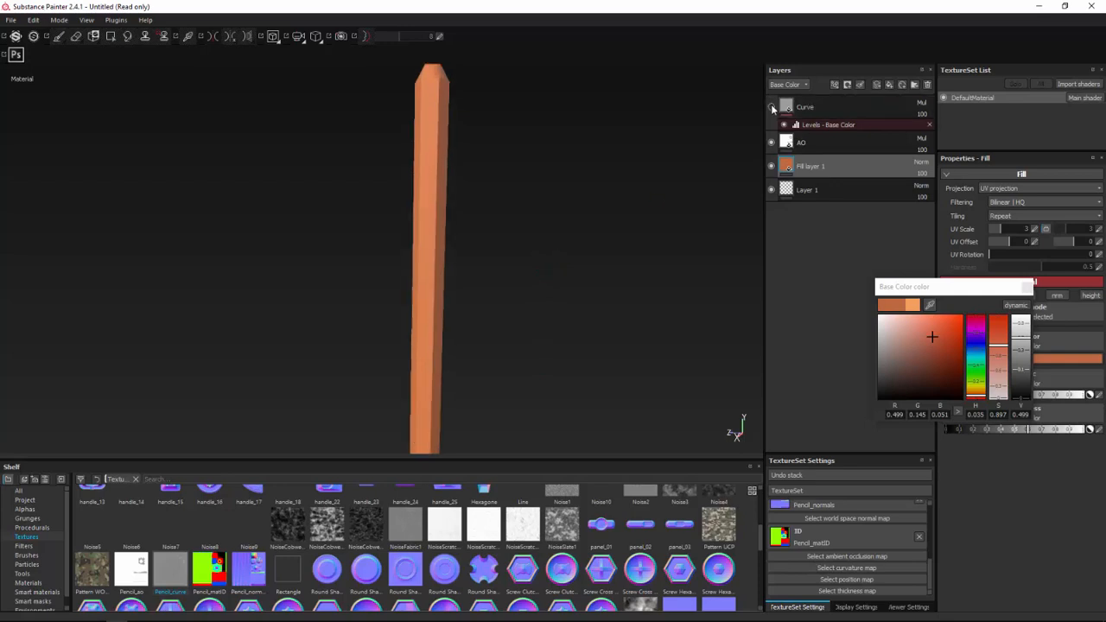
Show the Curve layer again and change its base color blend mode to Overlay.
{"action": "left_click", "coordinate": [772, 107]}
{"action": "left_click", "coordinate": [921, 102]}
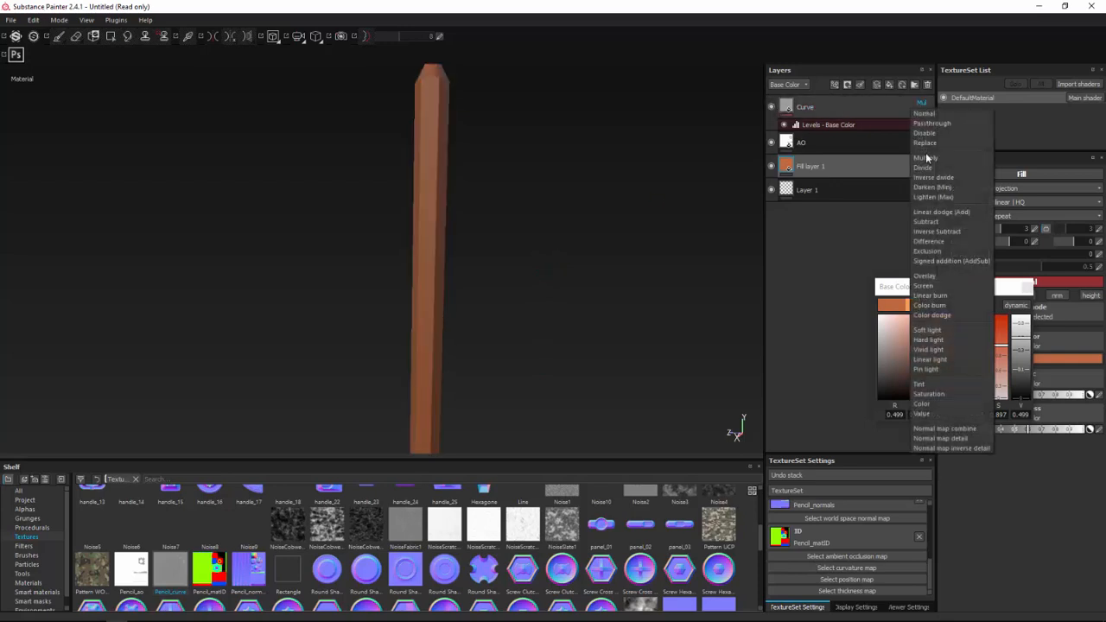
{"action": "left_click", "coordinate": [925, 275]}
{"action": "mouse_move", "coordinate": [546, 303]}
{"action": "left_mouse_down", "text": "alt"}
{"action": "mouse_move", "coordinate": [565, 262]}
{"action": "mouse_move", "coordinate": [636, 244]}
{"action": "left_mouse_up", "text": "alt"}
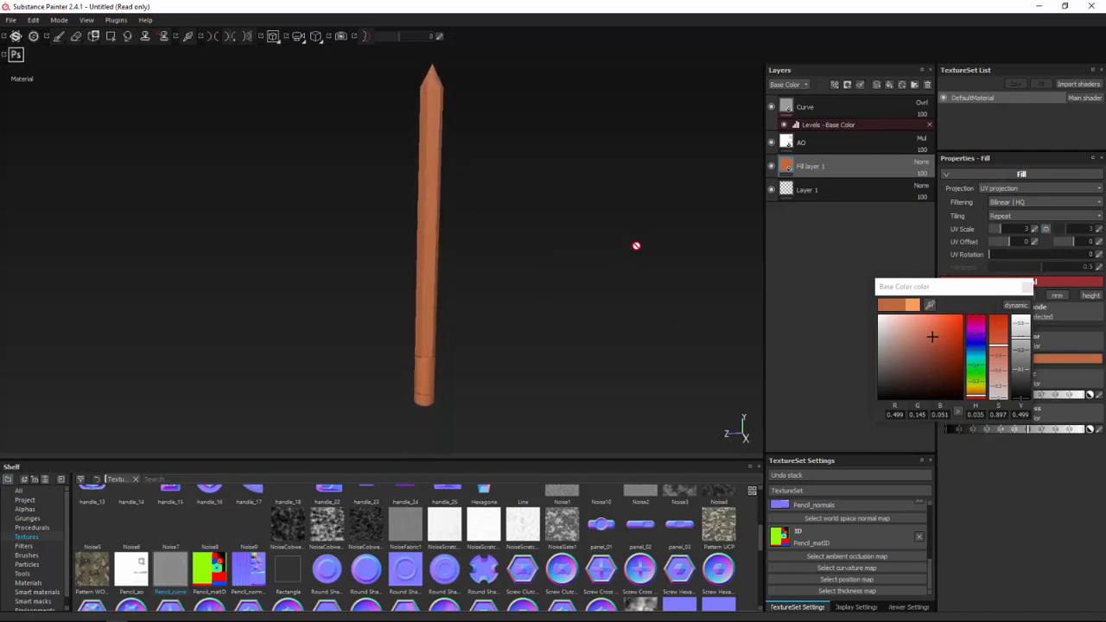
{"action": "left_click", "coordinate": [921, 103]}
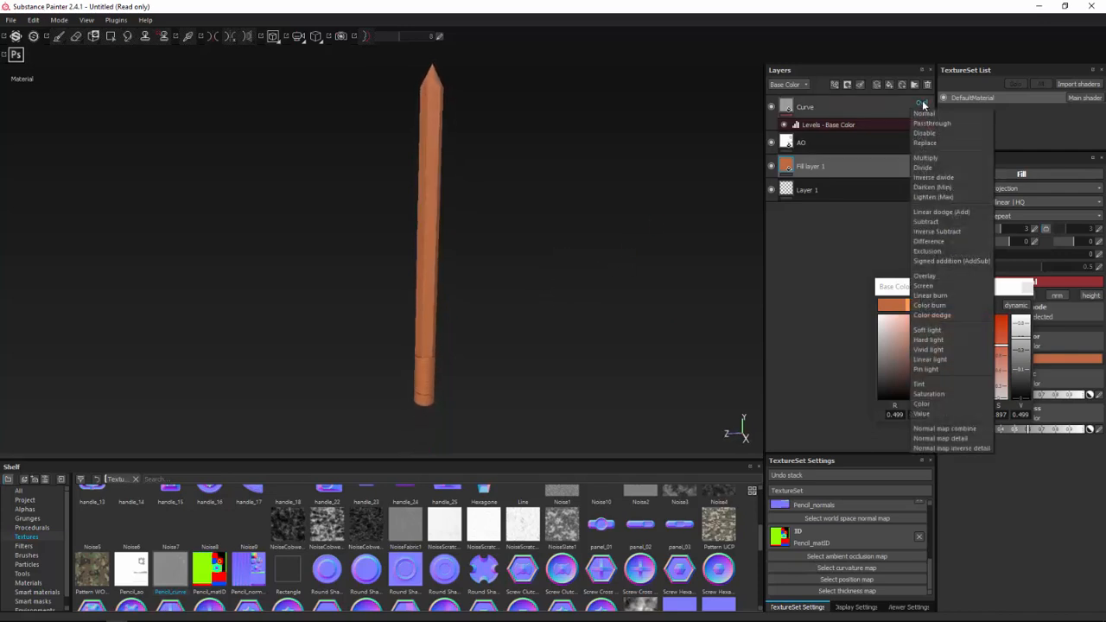
Adjust the Curve layer's Levels to input black 0.066 and white 0.62, with output black about 0.38 and white about 0.897.
{"action": "left_click", "coordinate": [844, 126]}
{"action": "left_click_drag", "start_coordinate": [976, 213], "coordinate": [953, 212]}
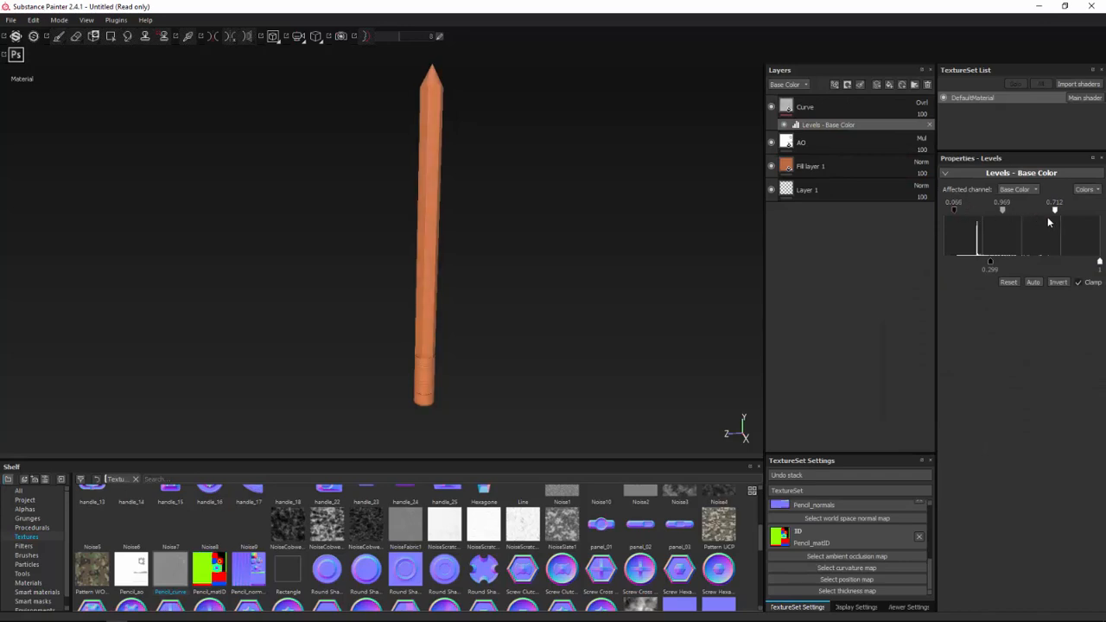
{"action": "mouse_move", "coordinate": [1054, 214]}
{"action": "left_mouse_down"}
{"action": "mouse_move", "coordinate": [998, 212]}
{"action": "mouse_move", "coordinate": [1041, 212]}
{"action": "left_mouse_up"}
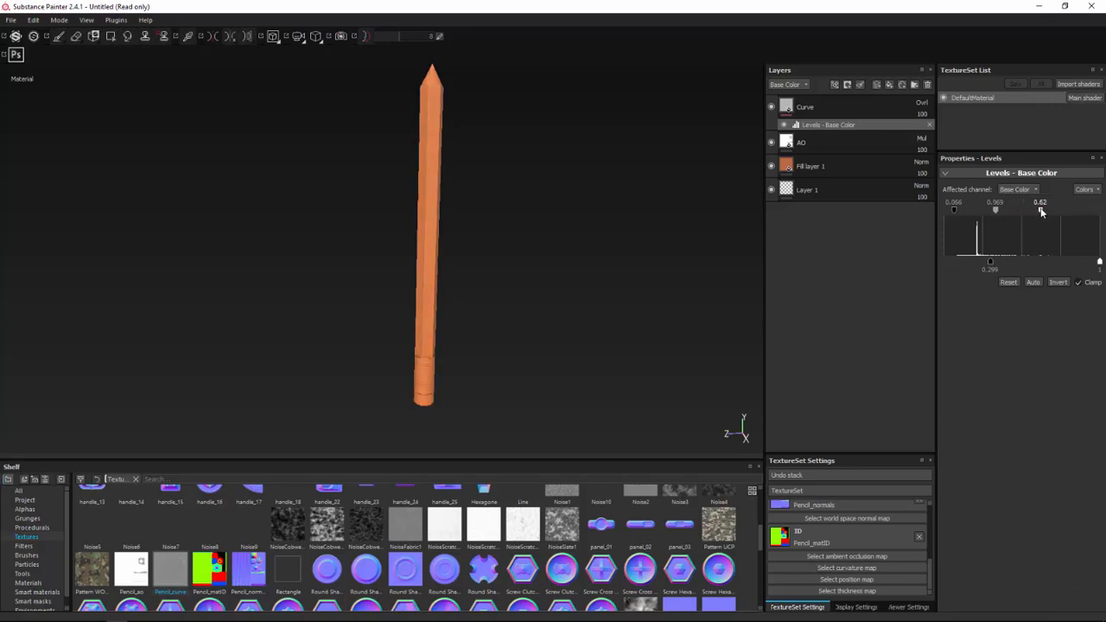
{"action": "mouse_move", "coordinate": [1101, 264]}
{"action": "left_mouse_down"}
{"action": "mouse_move", "coordinate": [1042, 260]}
{"action": "mouse_move", "coordinate": [1085, 260]}
{"action": "left_mouse_up"}
{"action": "mouse_move", "coordinate": [993, 265]}
{"action": "left_mouse_down"}
{"action": "mouse_move", "coordinate": [1021, 264]}
{"action": "mouse_move", "coordinate": [1008, 266]}
{"action": "left_mouse_up"}
{"action": "mouse_move", "coordinate": [590, 250]}
{"action": "left_mouse_down", "text": "alt"}
{"action": "mouse_move", "coordinate": [575, 163]}
{"action": "mouse_move", "coordinate": [527, 242]}
{"action": "mouse_move", "coordinate": [812, 237]}
{"action": "mouse_move", "coordinate": [545, 276]}
{"action": "mouse_move", "coordinate": [605, 242]}
{"action": "left_mouse_up", "text": "alt"}
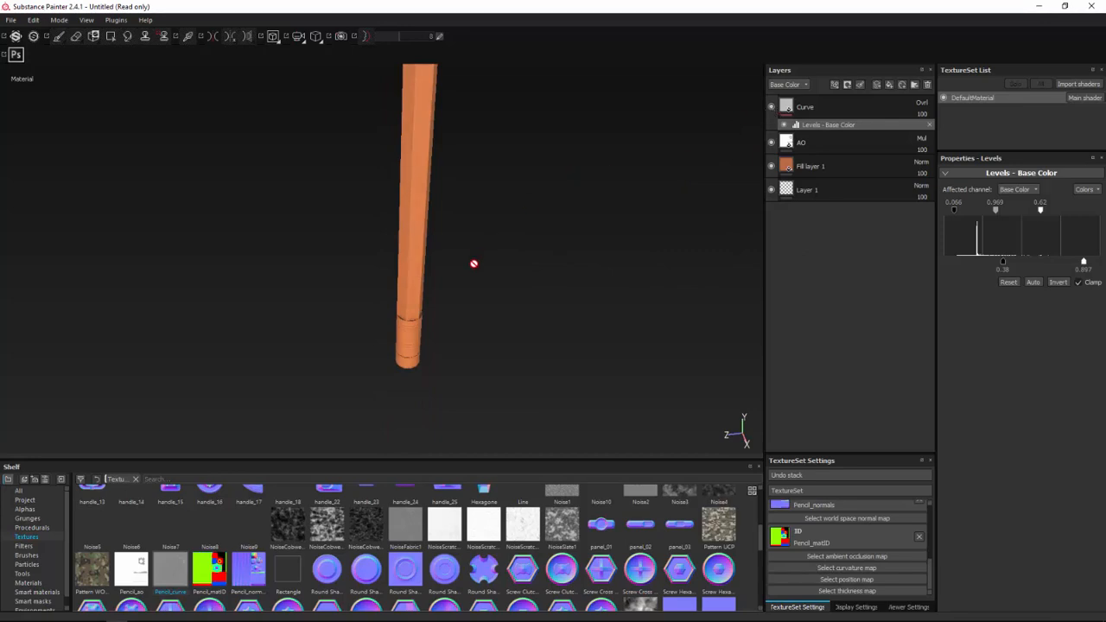
{"action": "mouse_move", "coordinate": [475, 279]}
{"action": "left_mouse_down", "text": "alt"}
{"action": "mouse_move", "coordinate": [469, 163]}
{"action": "mouse_move", "coordinate": [472, 279]}
{"action": "mouse_move", "coordinate": [480, 233]}
{"action": "mouse_move", "coordinate": [451, 164]}
{"action": "mouse_move", "coordinate": [521, 170]}
{"action": "mouse_move", "coordinate": [523, 197]}
{"action": "left_mouse_up", "text": "alt"}
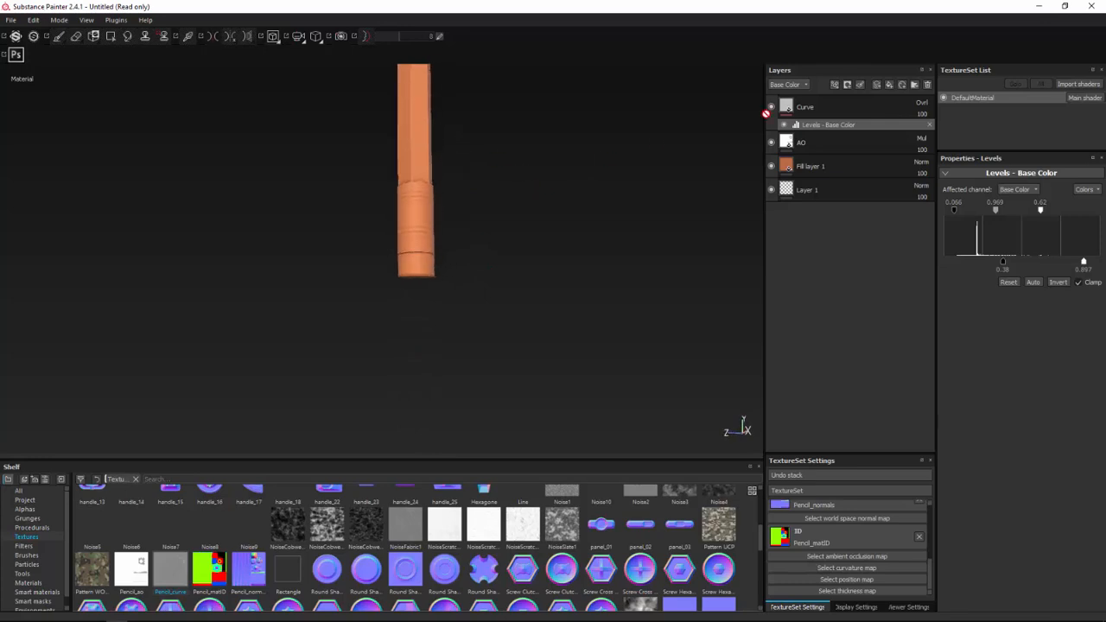
Add a mask with color selection to Fill layer 1.
{"action": "left_click", "coordinate": [820, 168]}
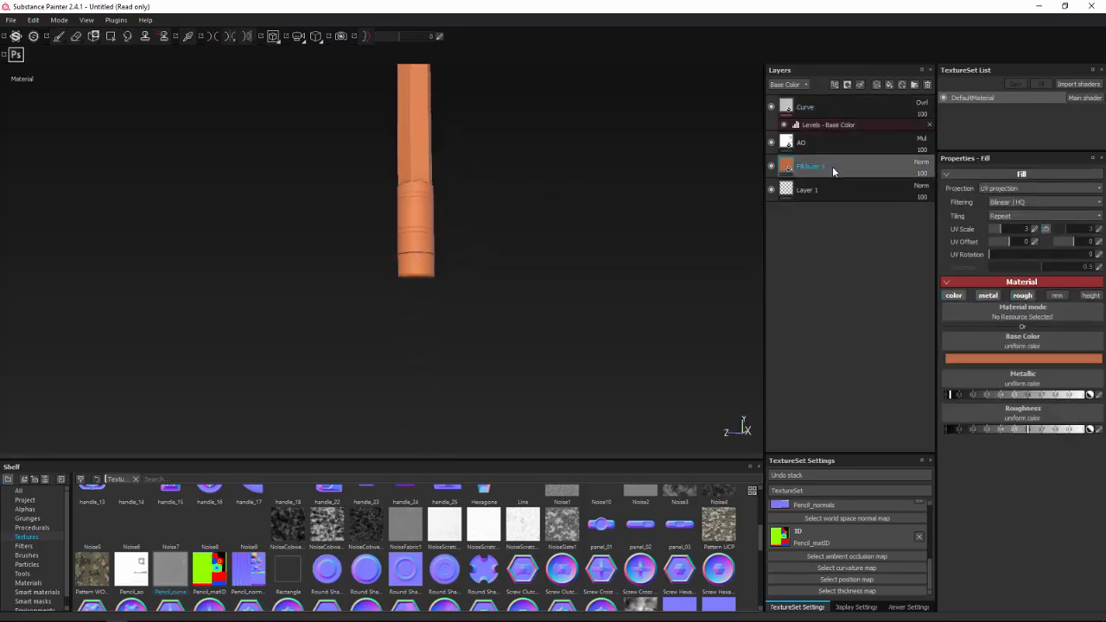
{"action": "right_click", "coordinate": [832, 166]}
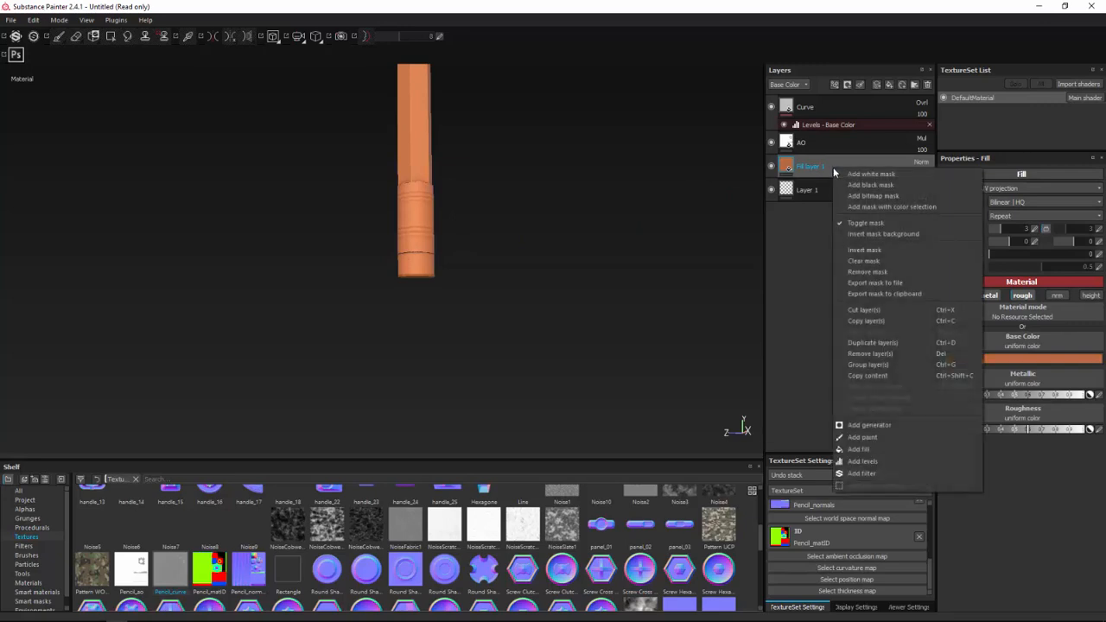
{"action": "left_click", "coordinate": [861, 208]}
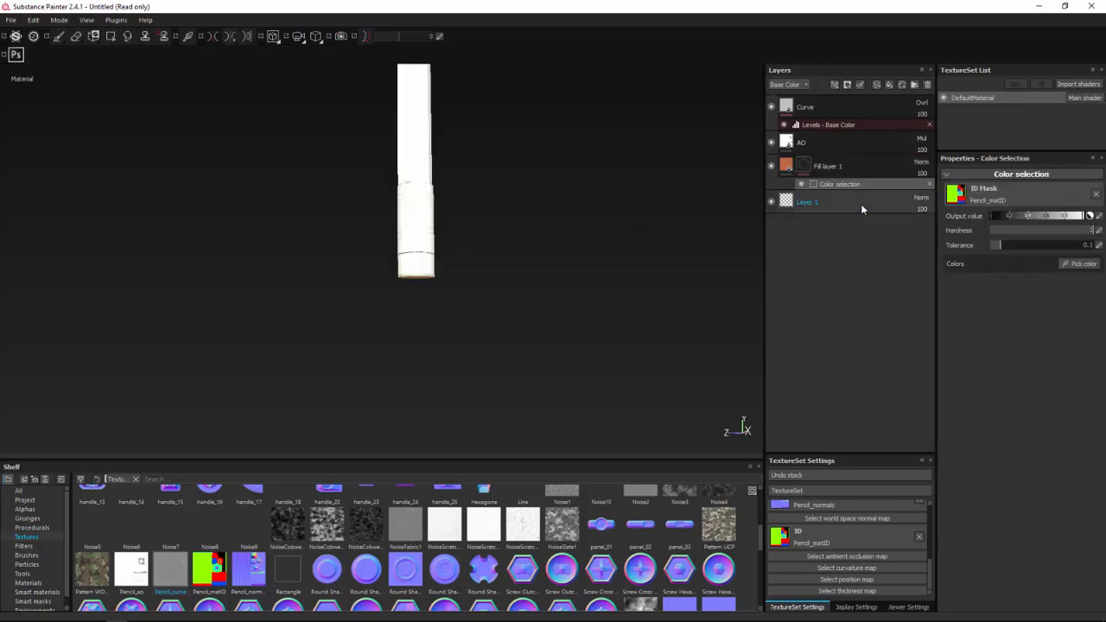
Try the red ID color of the metal band in Fill layer 1's color selection, and remove that color again.
{"action": "left_click", "coordinate": [1079, 263]}
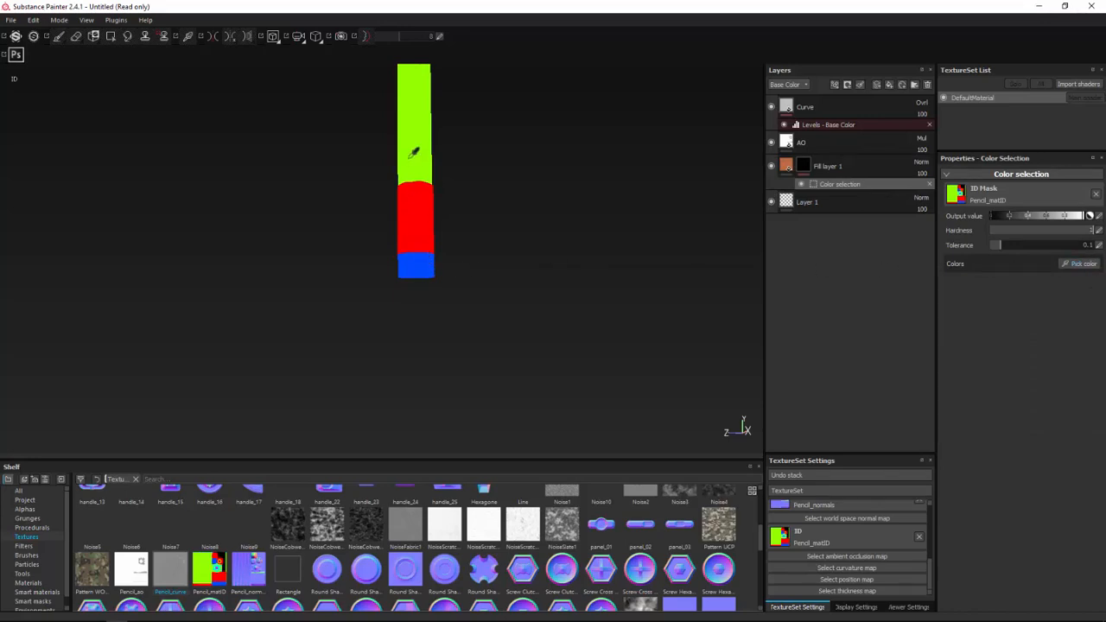
{"action": "left_click", "coordinate": [415, 204]}
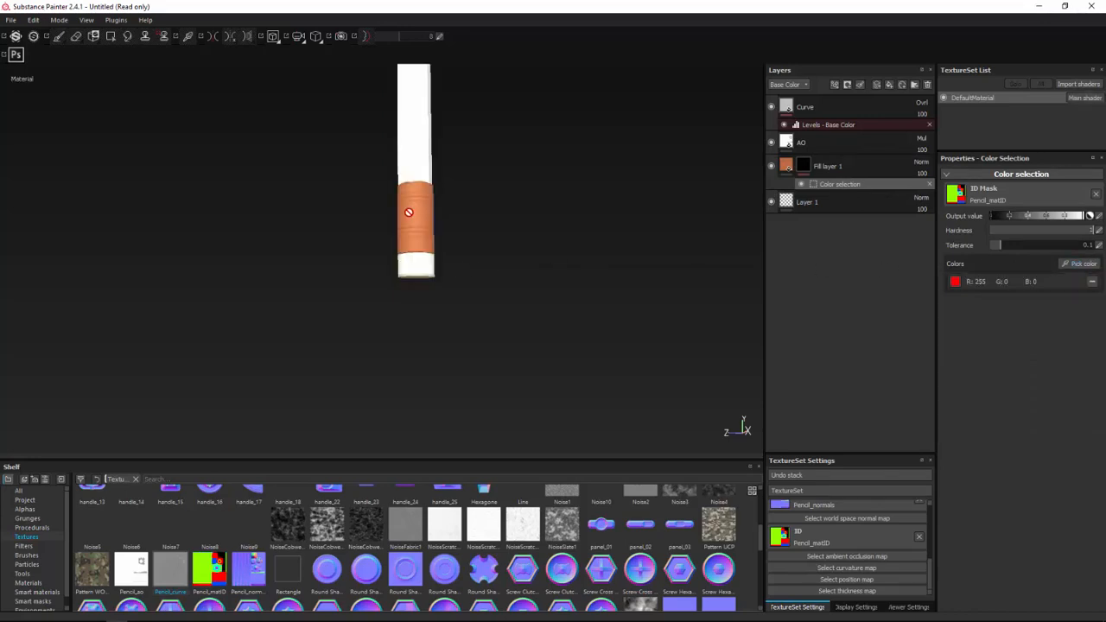
{"action": "mouse_move", "coordinate": [499, 222]}
{"action": "left_mouse_down", "text": "alt"}
{"action": "mouse_move", "coordinate": [506, 238]}
{"action": "mouse_move", "coordinate": [511, 195]}
{"action": "left_mouse_up", "text": "alt"}
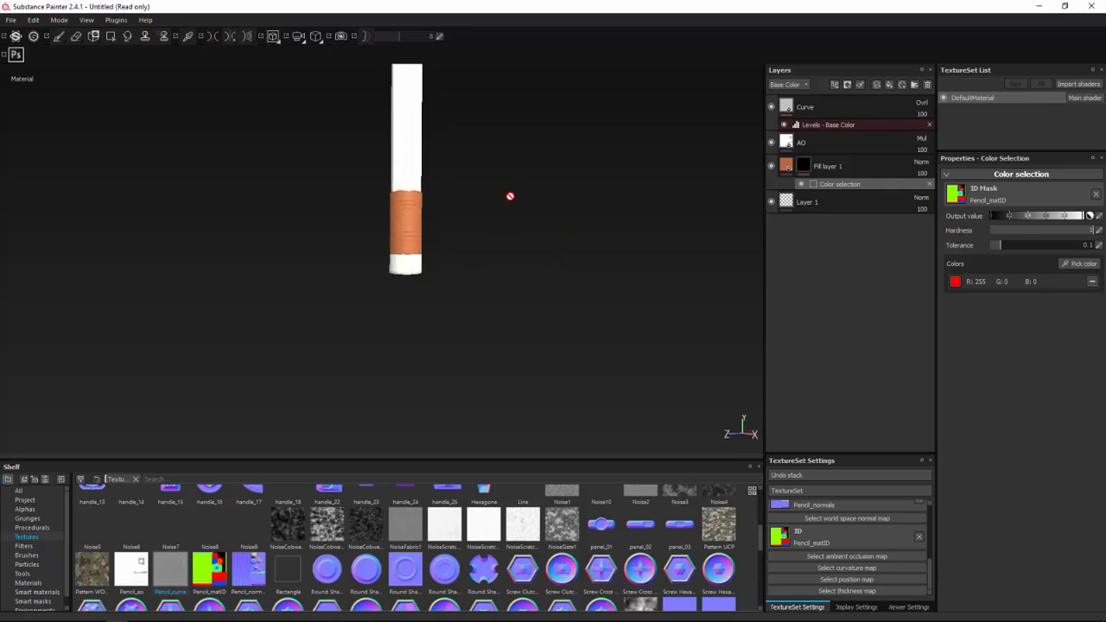
{"action": "middle_click_drag", "start_coordinate": [511, 196], "coordinate": [514, 256], "text": "alt"}
{"action": "left_click", "coordinate": [1092, 281]}
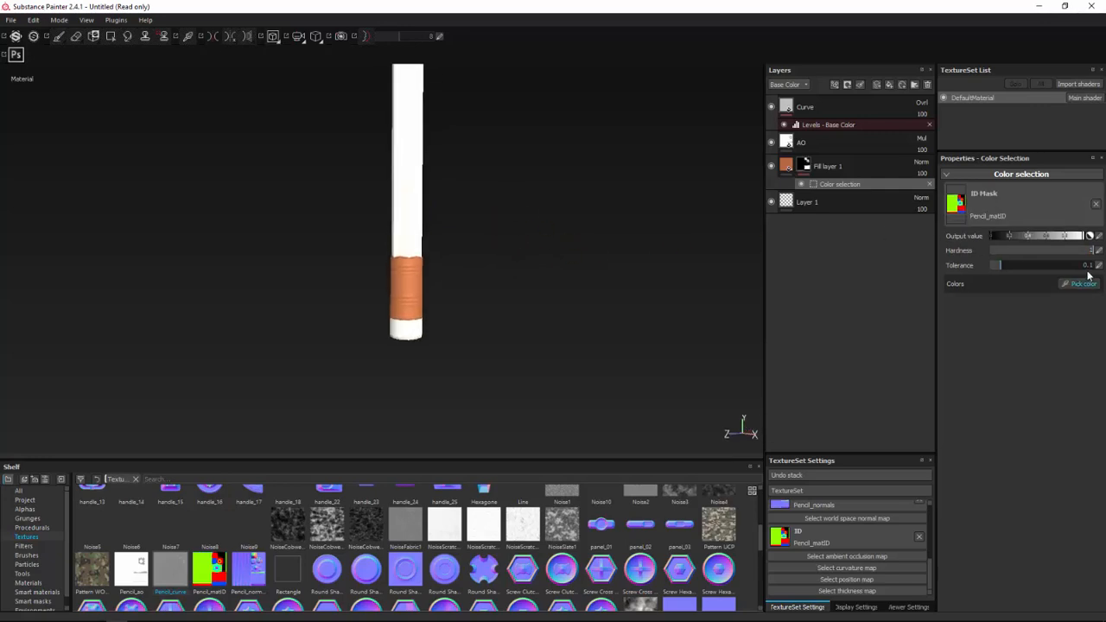
Pick the blue ID color at the pencil's end so Fill layer 1 covers only the eraser.
{"action": "left_click", "coordinate": [1080, 268]}
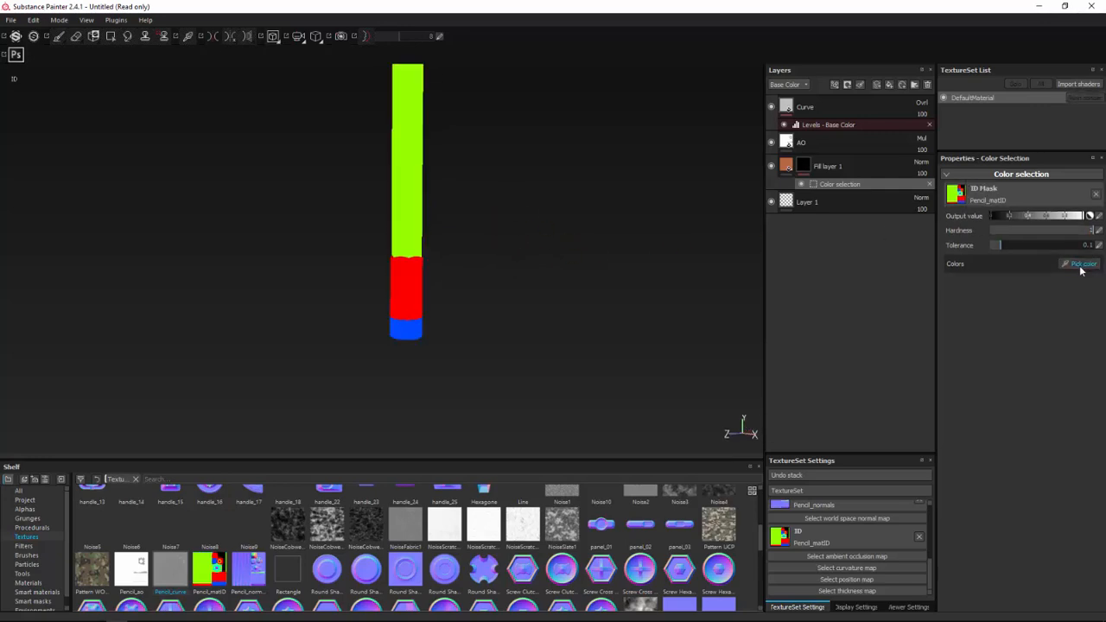
{"action": "left_click", "coordinate": [413, 327]}
{"action": "mouse_move", "coordinate": [483, 334]}
{"action": "left_mouse_down", "text": "alt"}
{"action": "mouse_move", "coordinate": [456, 309]}
{"action": "mouse_move", "coordinate": [461, 283]}
{"action": "left_mouse_up", "text": "alt"}
{"action": "mouse_move", "coordinate": [461, 283]}
{"action": "middle_mouse_down", "text": "alt"}
{"action": "mouse_move", "coordinate": [464, 207]}
{"action": "mouse_move", "coordinate": [509, 190]}
{"action": "middle_mouse_up", "text": "alt"}
{"action": "scroll", "coordinate": [464, 214], "scroll_direction": "up", "scroll_amount": 4}
{"action": "scroll", "coordinate": [486, 207], "scroll_direction": "up", "scroll_amount": 2}
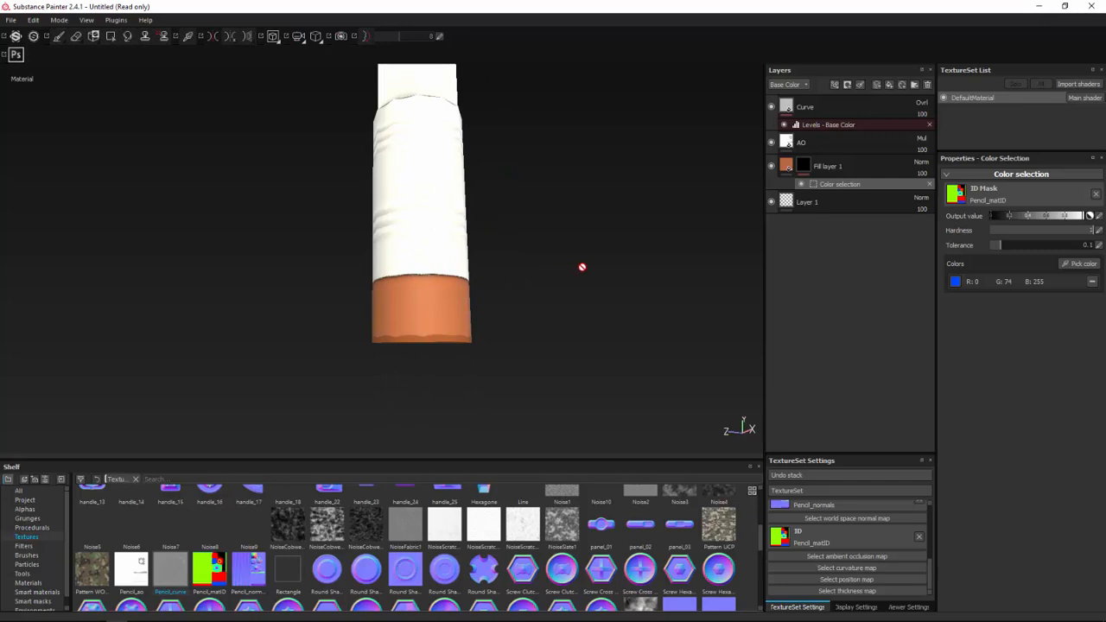
Increase the color selection tolerance on Fill layer 1's mask, checking the eraser's edges.
{"action": "mouse_move", "coordinate": [1012, 248]}
{"action": "left_mouse_down"}
{"action": "mouse_move", "coordinate": [1063, 244]}
{"action": "mouse_move", "coordinate": [1029, 245]}
{"action": "mouse_move", "coordinate": [1012, 230]}
{"action": "mouse_move", "coordinate": [1094, 230]}
{"action": "left_mouse_up"}
{"action": "scroll", "coordinate": [557, 285], "scroll_direction": "down", "scroll_amount": 5}
{"action": "mouse_move", "coordinate": [563, 296]}
{"action": "middle_mouse_down", "text": "alt"}
{"action": "mouse_move", "coordinate": [450, 185]}
{"action": "mouse_move", "coordinate": [449, 306]}
{"action": "mouse_move", "coordinate": [456, 295]}
{"action": "middle_mouse_up", "text": "alt"}
{"action": "mouse_move", "coordinate": [456, 294]}
{"action": "left_mouse_down", "text": "alt"}
{"action": "mouse_move", "coordinate": [437, 217]}
{"action": "mouse_move", "coordinate": [684, 215]}
{"action": "left_mouse_up", "text": "alt"}
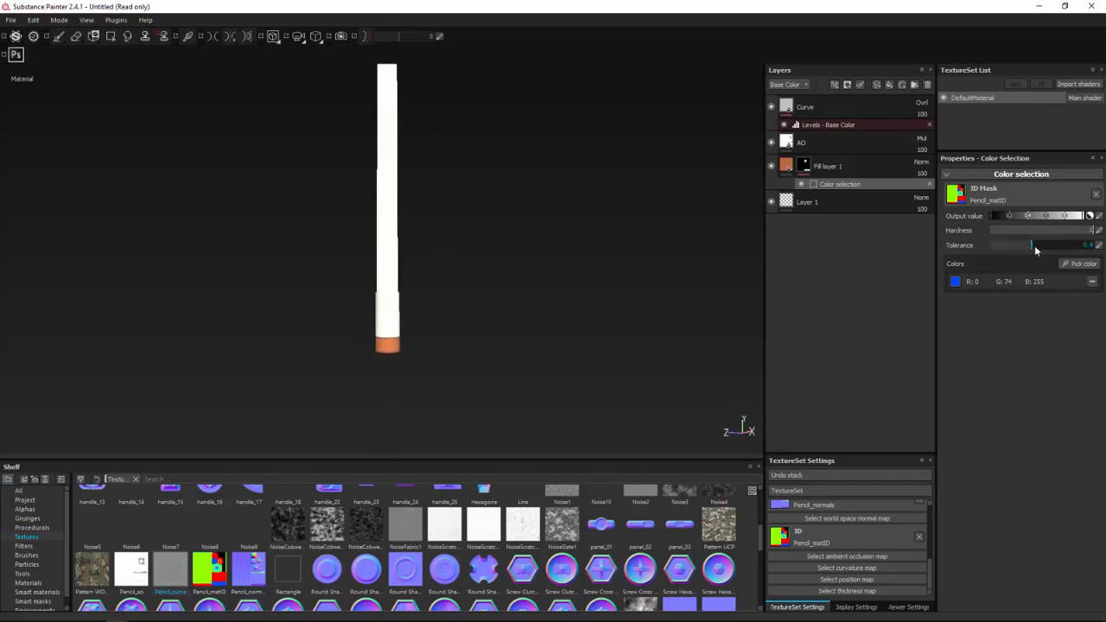
{"action": "left_click_drag", "start_coordinate": [1035, 249], "coordinate": [1055, 251]}
Add the Iron Rough material from the shelf as a new layer between AO and Fill layer 1.
{"action": "left_click", "coordinate": [876, 167]}
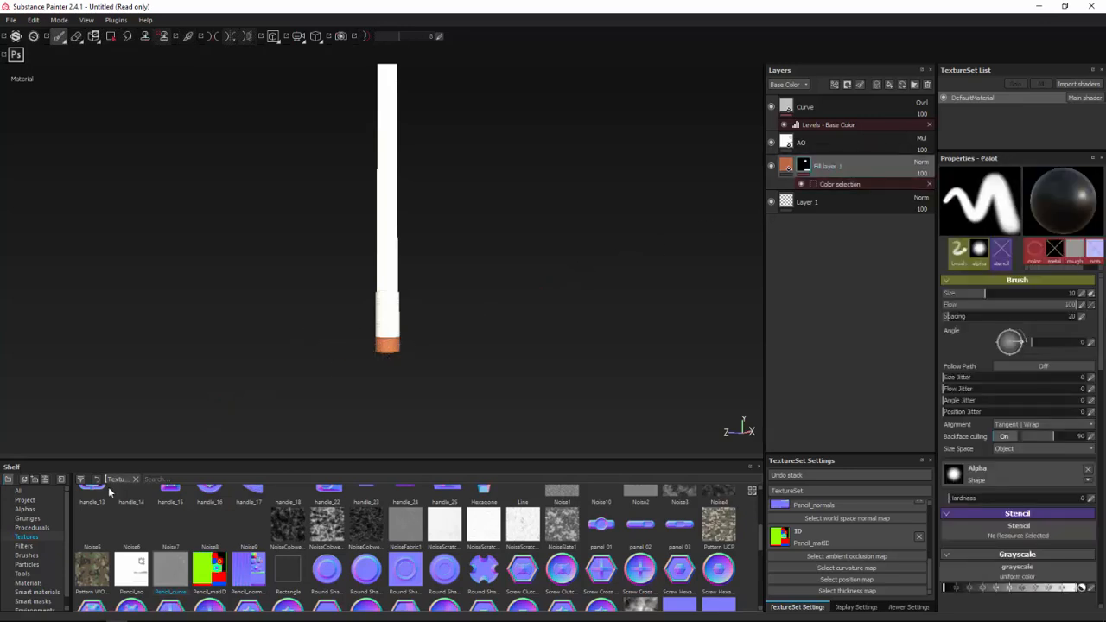
{"action": "left_click", "coordinate": [27, 582]}
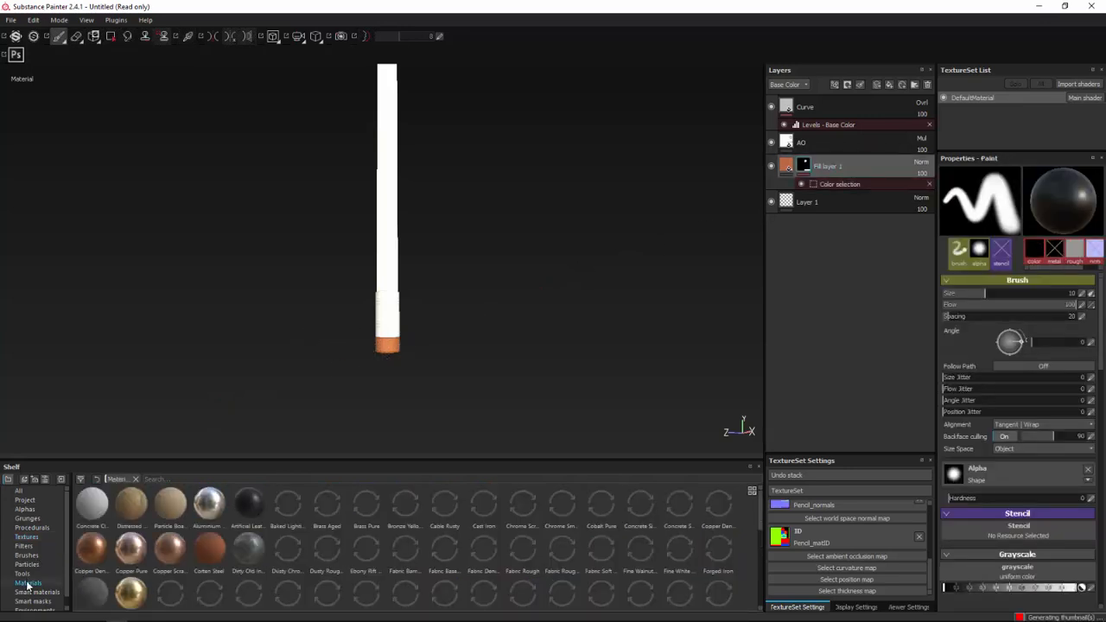
{"action": "scroll", "coordinate": [204, 557], "scroll_direction": "down", "scroll_amount": 3}
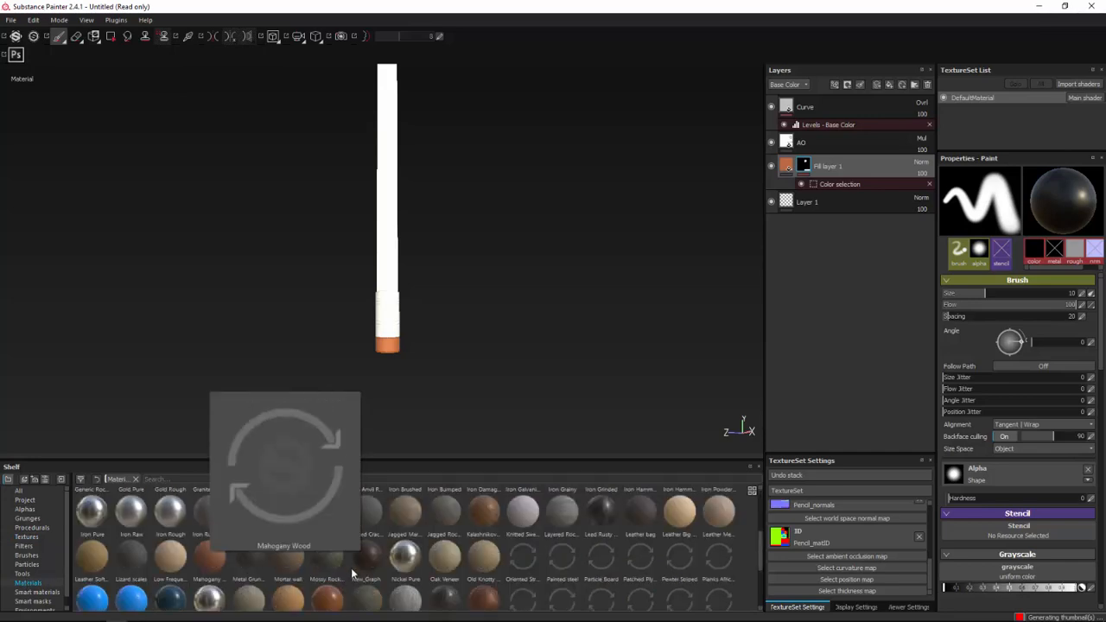
{"action": "left_click_drag", "start_coordinate": [168, 513], "coordinate": [853, 153]}
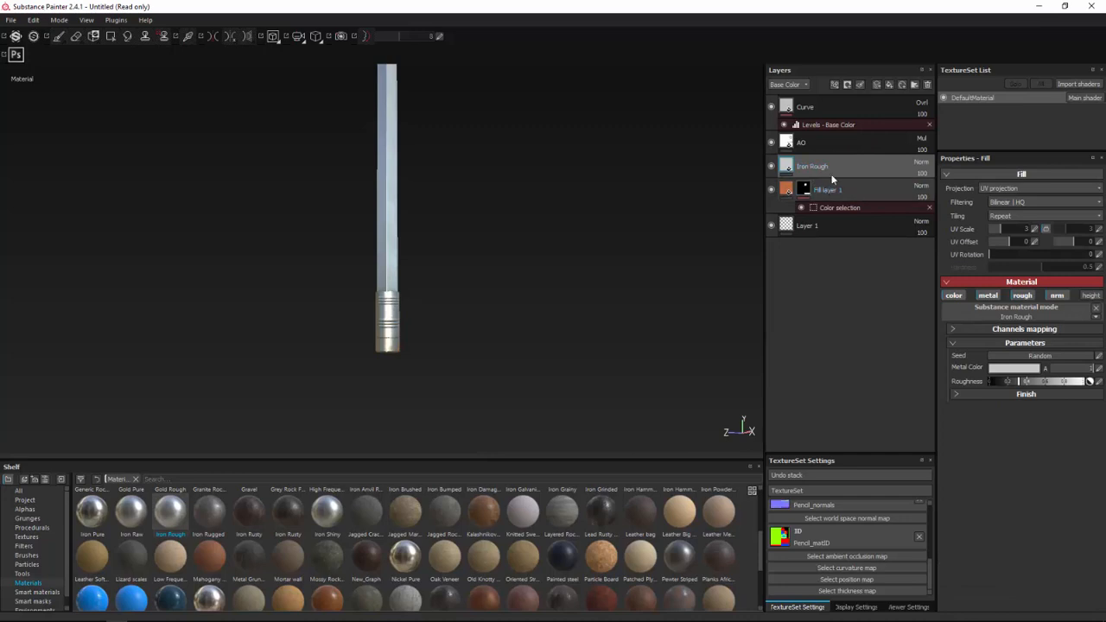
Mask the Iron Rough layer by color selection, picking the red ID color so it covers only the metal band.
{"action": "right_click", "coordinate": [840, 164]}
{"action": "left_click", "coordinate": [866, 202]}
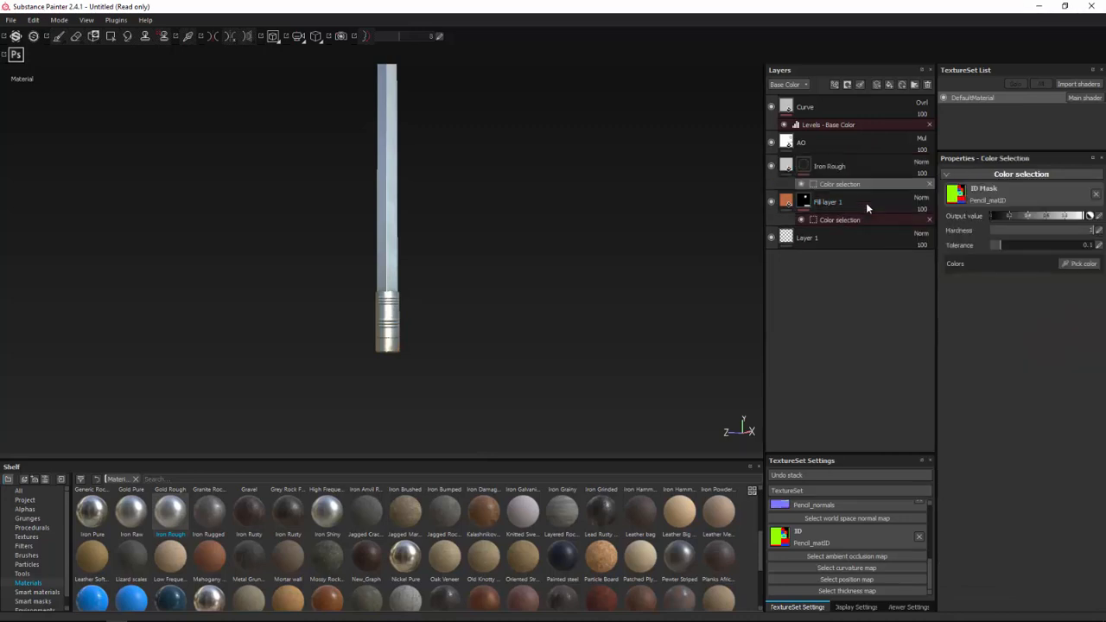
{"action": "left_click", "coordinate": [1079, 263]}
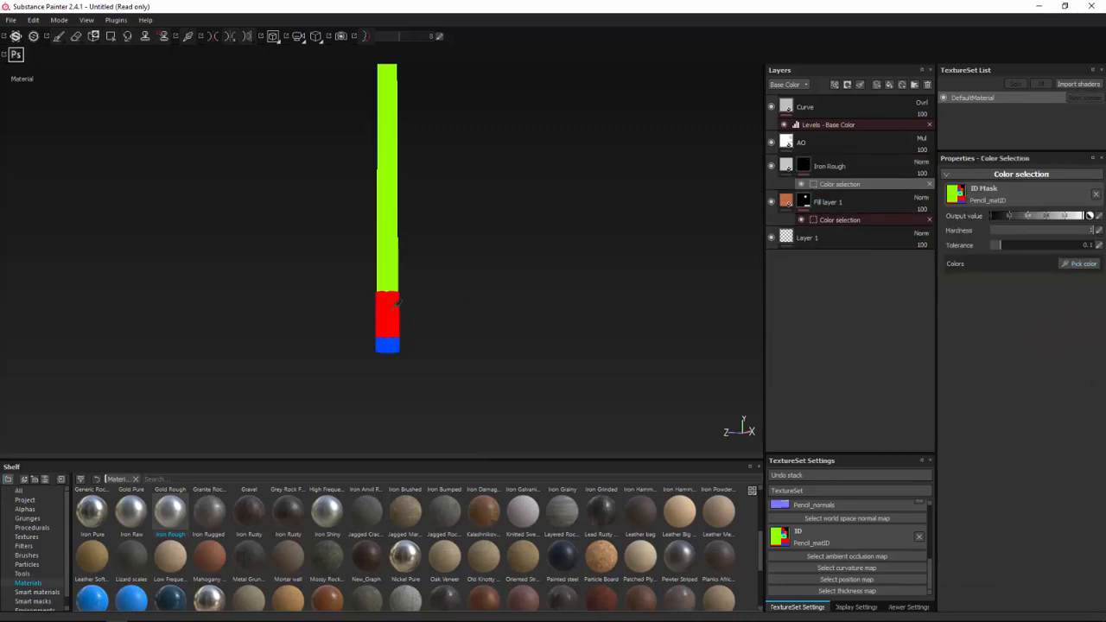
{"action": "left_click", "coordinate": [388, 312]}
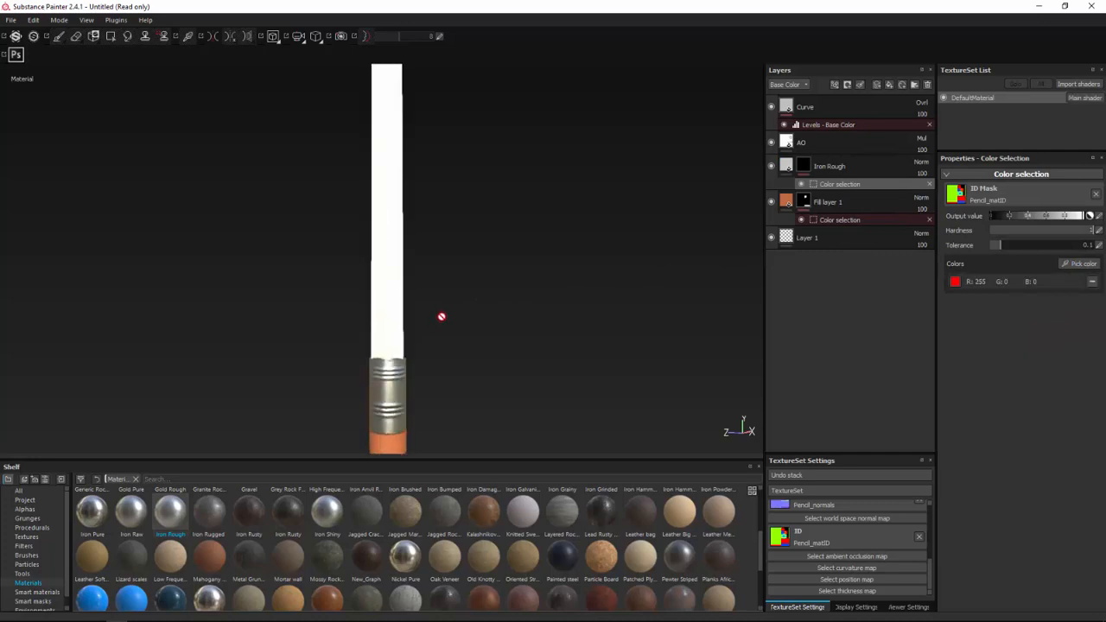
{"action": "mouse_move", "coordinate": [442, 303]}
{"action": "left_mouse_down", "text": "alt"}
{"action": "mouse_move", "coordinate": [448, 218]}
{"action": "mouse_move", "coordinate": [444, 289]}
{"action": "mouse_move", "coordinate": [439, 251]}
{"action": "mouse_move", "coordinate": [416, 269]}
{"action": "mouse_move", "coordinate": [407, 303]}
{"action": "mouse_move", "coordinate": [265, 289]}
{"action": "mouse_move", "coordinate": [467, 251]}
{"action": "mouse_move", "coordinate": [478, 129]}
{"action": "mouse_move", "coordinate": [469, 94]}
{"action": "mouse_move", "coordinate": [463, 159]}
{"action": "mouse_move", "coordinate": [415, 199]}
{"action": "mouse_move", "coordinate": [493, 170]}
{"action": "mouse_move", "coordinate": [441, 181]}
{"action": "mouse_move", "coordinate": [378, 122]}
{"action": "mouse_move", "coordinate": [504, 282]}
{"action": "left_mouse_up", "text": "alt"}
Rename Fill layer 1 as Eraser.
{"action": "double_click", "coordinate": [828, 201]}
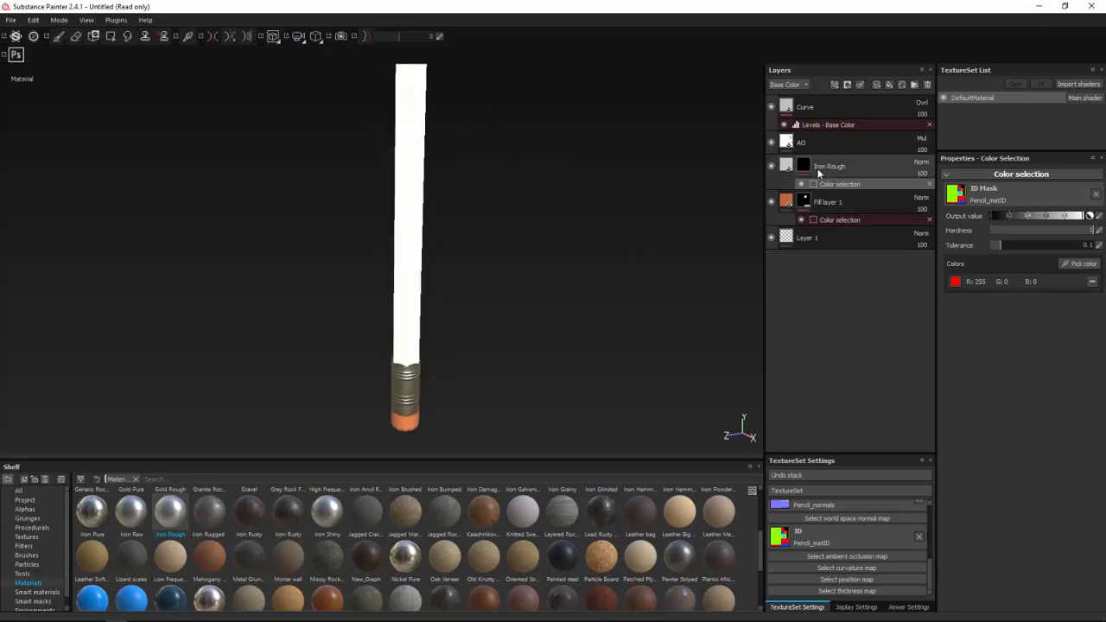
{"action": "type", "text": "Eraser"}
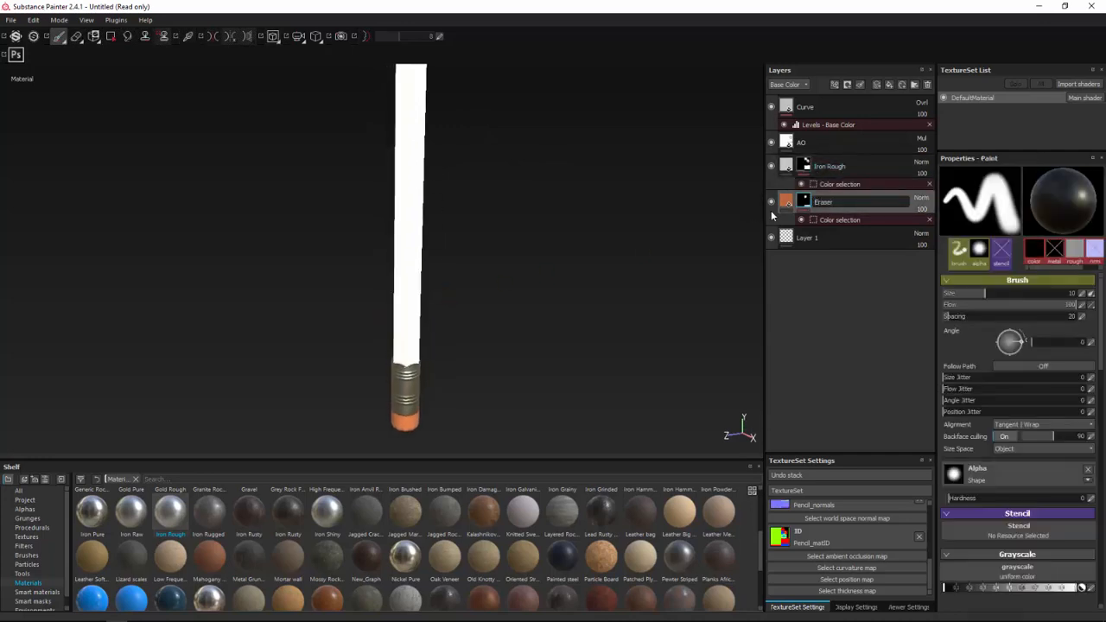
{"action": "key", "text": "Return"}
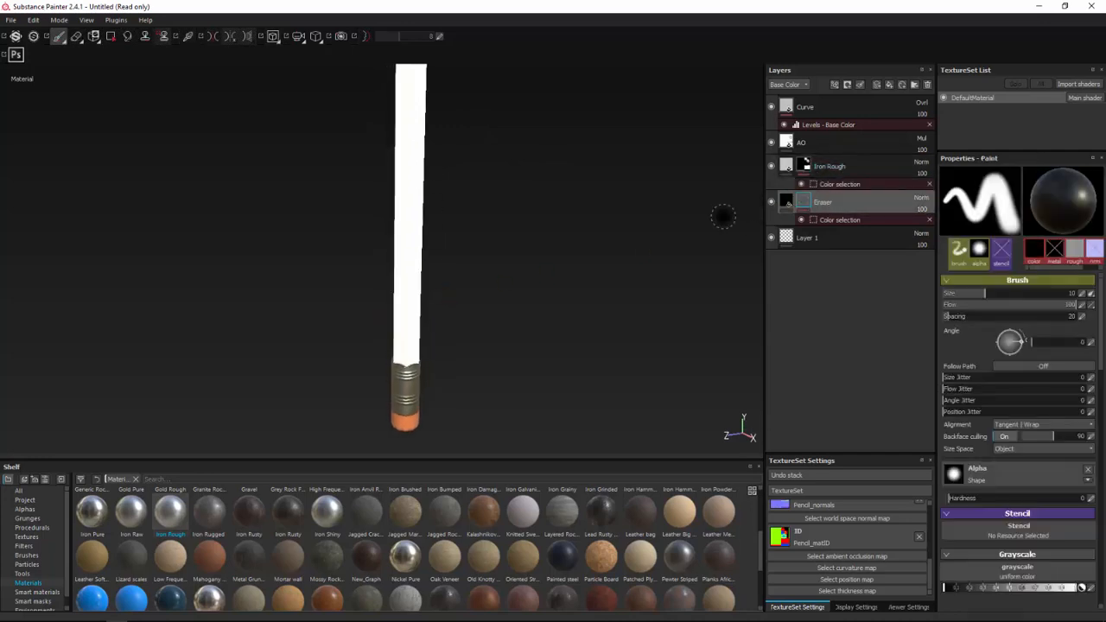
Search the shelf materials for "paint" with the whole pencil in view.
{"action": "mouse_move", "coordinate": [720, 215]}
{"action": "left_mouse_down", "text": "alt"}
{"action": "mouse_move", "coordinate": [550, 239]}
{"action": "mouse_move", "coordinate": [553, 222]}
{"action": "mouse_move", "coordinate": [460, 221]}
{"action": "left_mouse_up", "text": "alt"}
{"action": "mouse_move", "coordinate": [452, 202]}
{"action": "middle_mouse_down", "text": "alt"}
{"action": "mouse_move", "coordinate": [437, 132]}
{"action": "mouse_move", "coordinate": [457, 265]}
{"action": "middle_mouse_up", "text": "alt"}
{"action": "scroll", "coordinate": [441, 147], "scroll_direction": "up", "scroll_amount": 2}
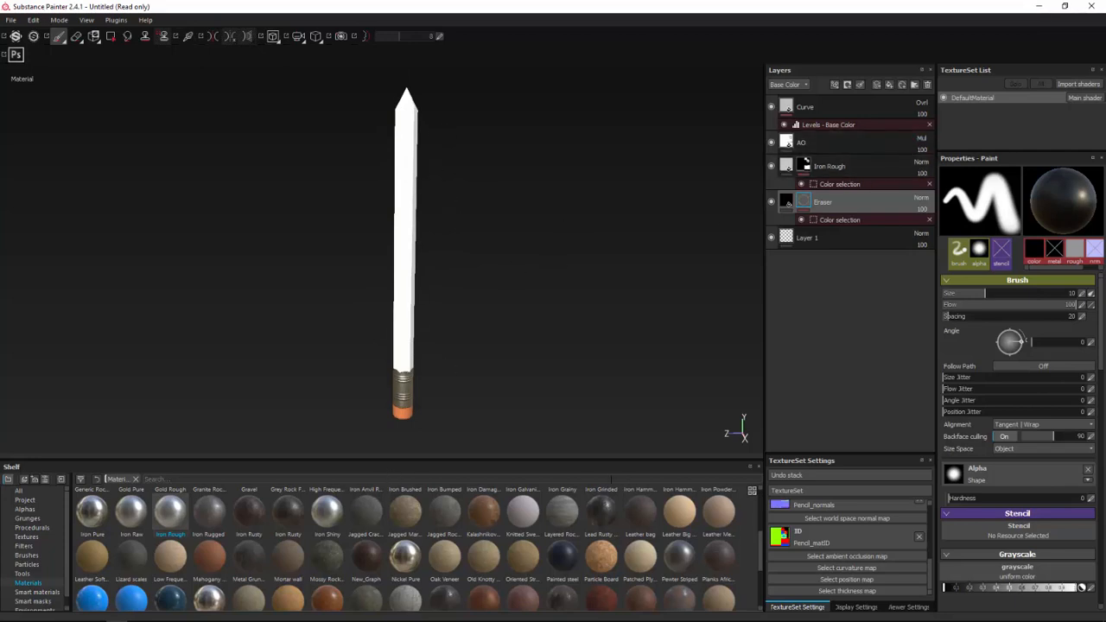
{"action": "scroll", "coordinate": [514, 517], "scroll_direction": "up", "scroll_amount": 2}
{"action": "left_click", "coordinate": [531, 479]}
{"action": "type", "text": "p"}
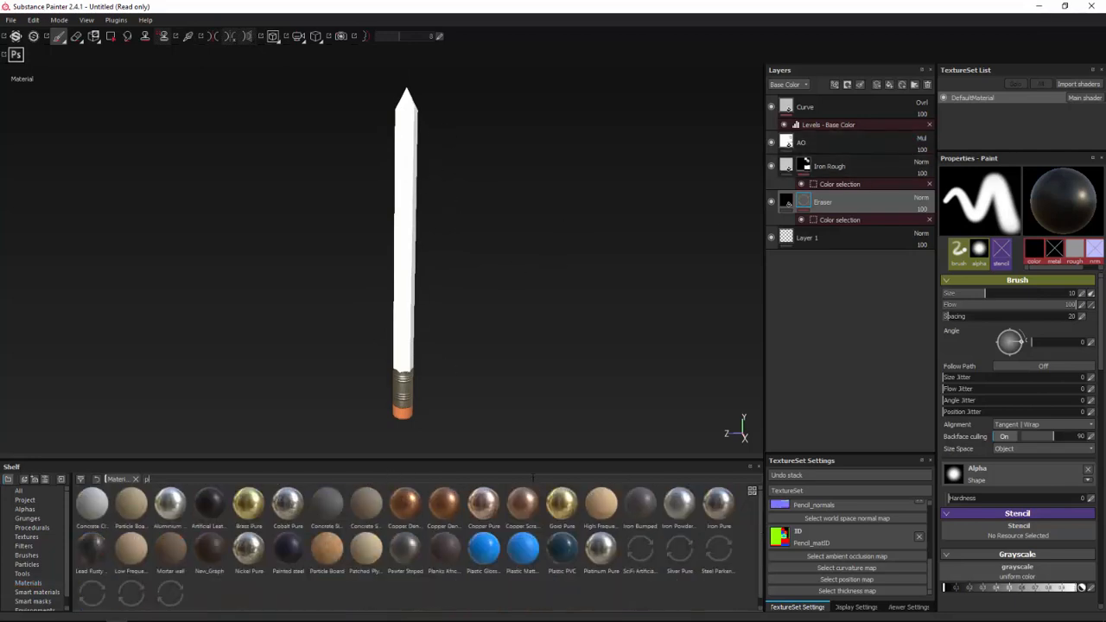
{"action": "type", "text": "aint"}
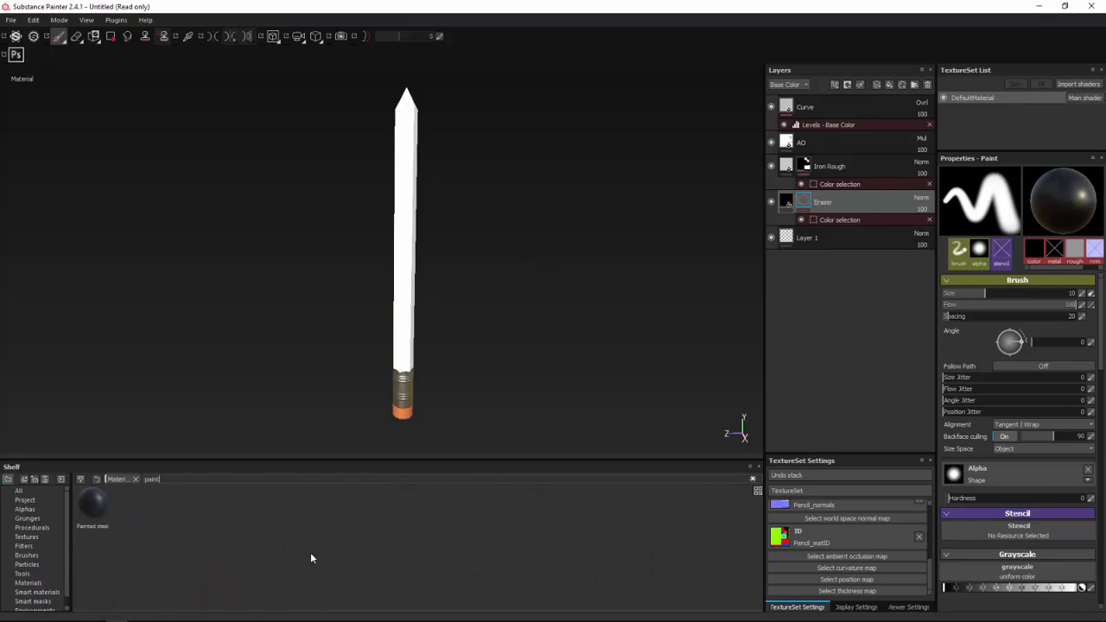
Broaden the shelf search to "pai" and add the Painted steel material as a layer between Iron Rough and Eraser.
{"action": "key", "text": "BackSpace"}
{"action": "key", "text": "BackSpace"}
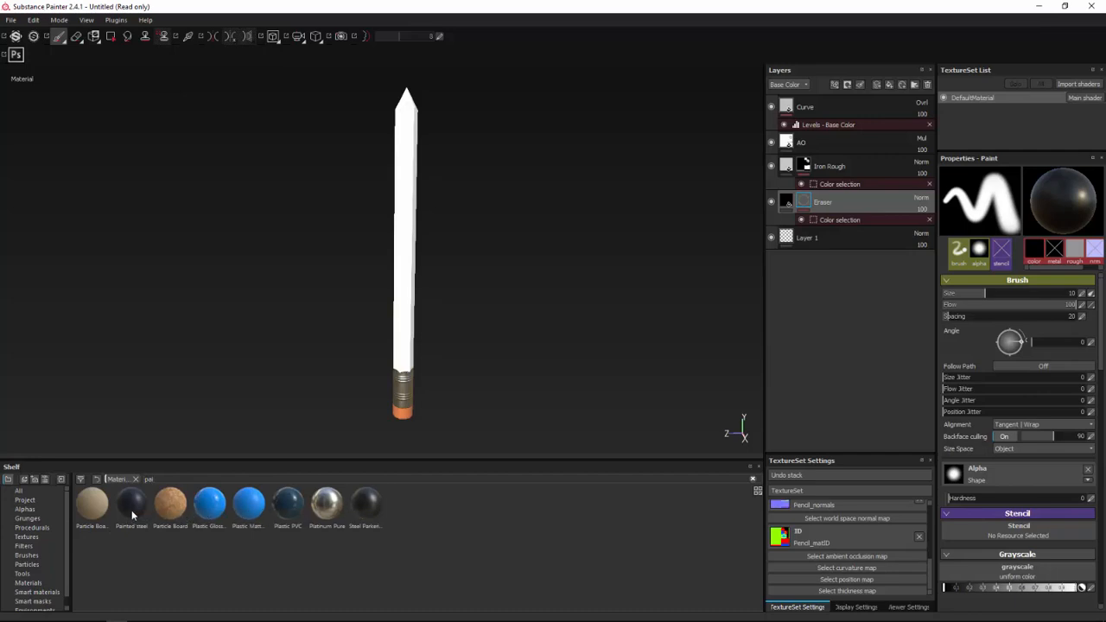
{"action": "mouse_move", "coordinate": [131, 509]}
{"action": "left_mouse_down"}
{"action": "mouse_move", "coordinate": [773, 262]}
{"action": "mouse_move", "coordinate": [851, 199]}
{"action": "left_mouse_up"}
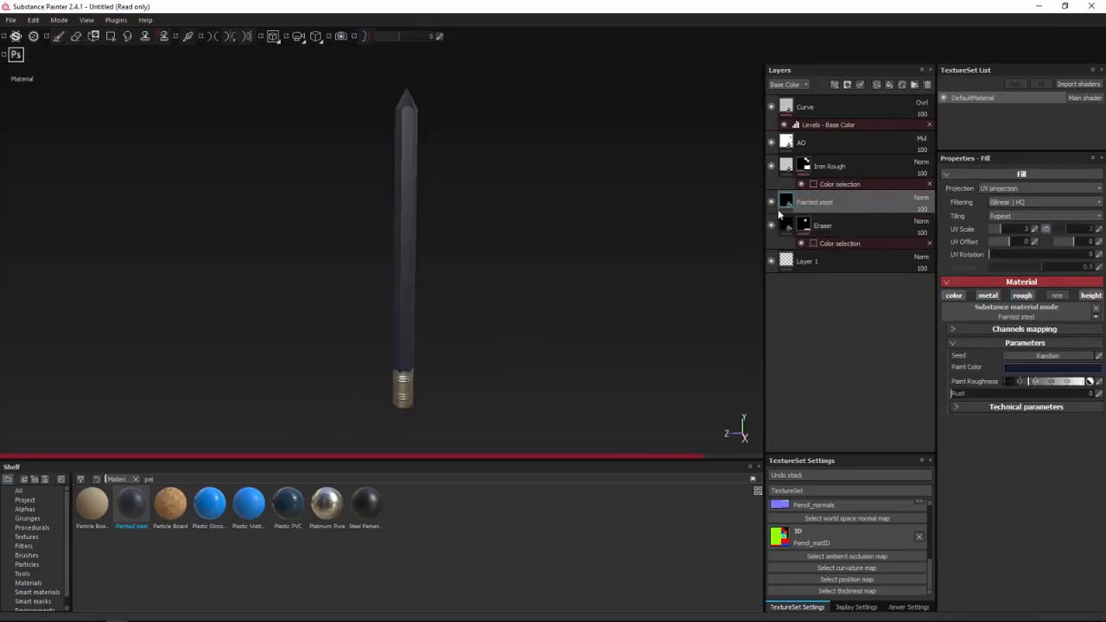
{"action": "scroll", "coordinate": [415, 244], "scroll_direction": "up", "scroll_amount": 6}
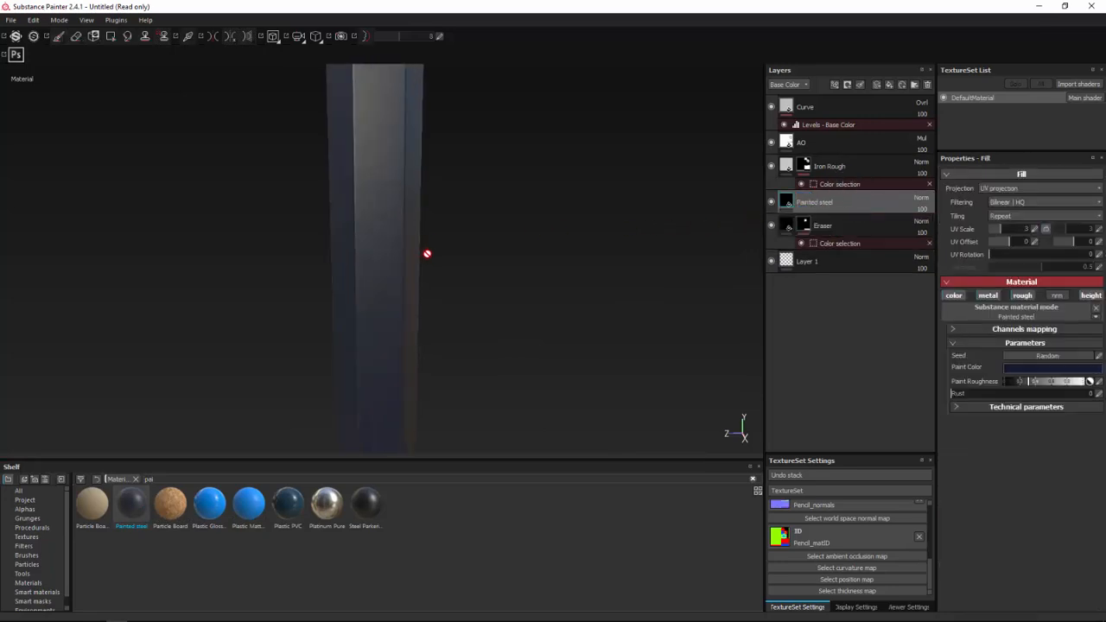
{"action": "mouse_move", "coordinate": [414, 270]}
{"action": "left_mouse_down", "text": "alt"}
{"action": "mouse_move", "coordinate": [678, 257]}
{"action": "mouse_move", "coordinate": [391, 266]}
{"action": "mouse_move", "coordinate": [321, 260]}
{"action": "mouse_move", "coordinate": [316, 227]}
{"action": "left_mouse_up", "text": "alt"}
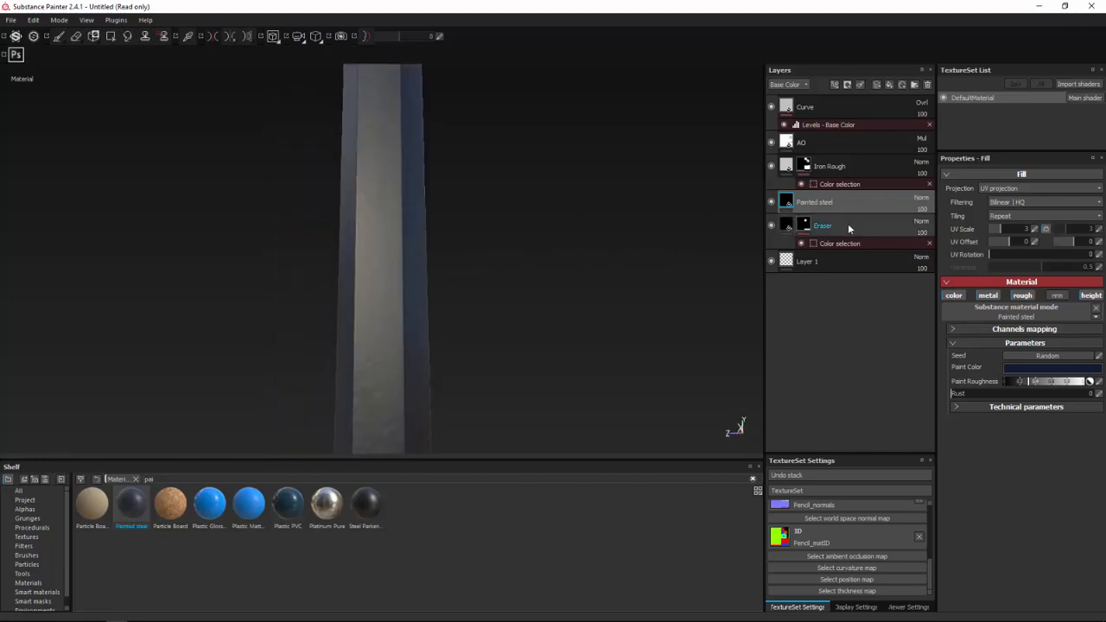
Try a golden-yellow paint color on the Painted steel layer and delete that layer.
{"action": "left_click", "coordinate": [1016, 368]}
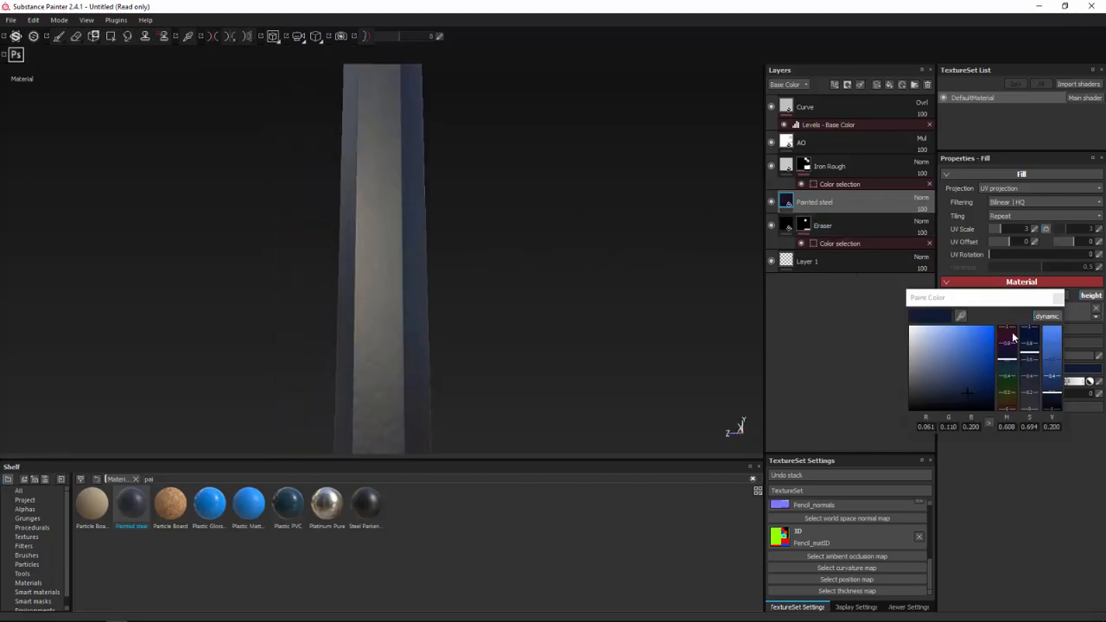
{"action": "mouse_move", "coordinate": [1006, 381]}
{"action": "left_mouse_down"}
{"action": "mouse_move", "coordinate": [1003, 399]}
{"action": "mouse_move", "coordinate": [967, 367]}
{"action": "mouse_move", "coordinate": [987, 344]}
{"action": "left_mouse_up"}
{"action": "right_click_drag", "start_coordinate": [553, 336], "coordinate": [483, 324], "text": "alt"}
{"action": "left_click_drag", "start_coordinate": [483, 323], "coordinate": [698, 318], "text": "alt"}
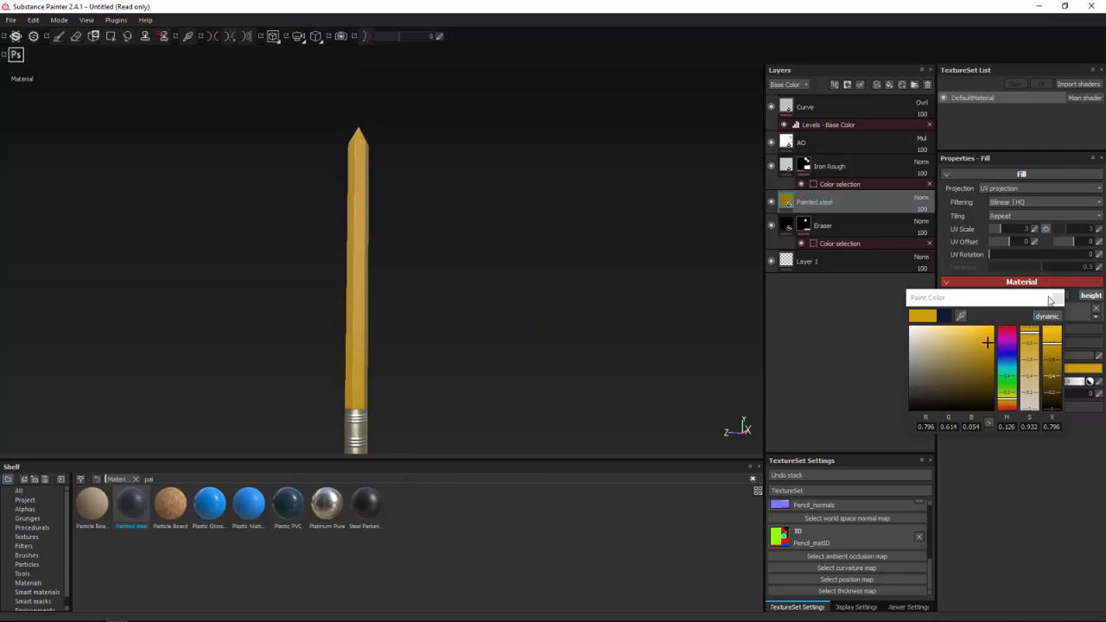
{"action": "left_click", "coordinate": [899, 211]}
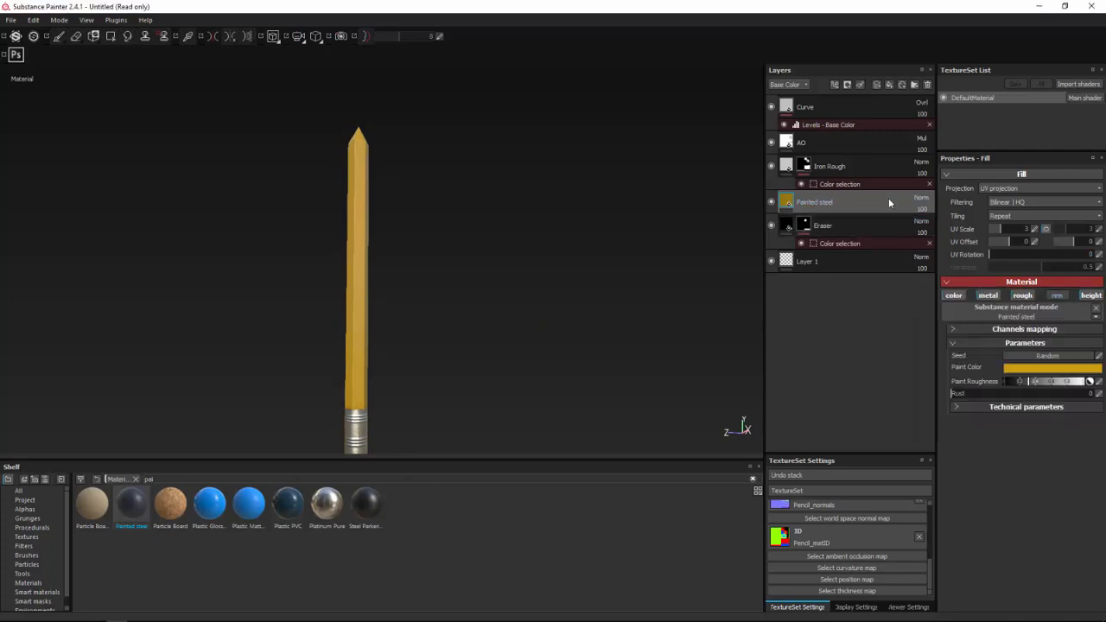
{"action": "key", "text": "Delete"}
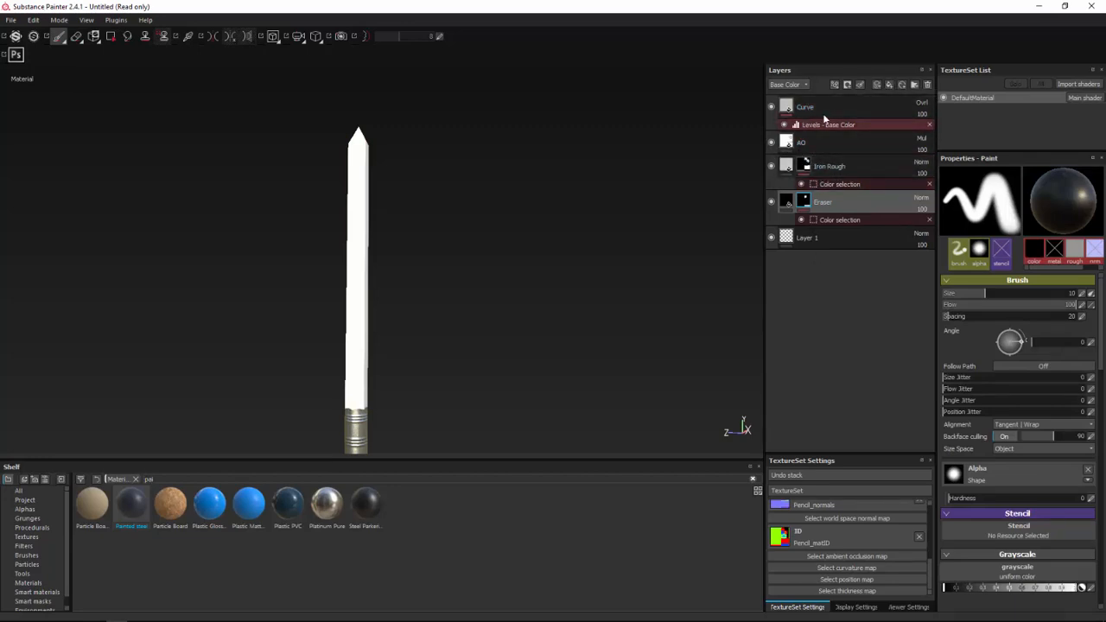
Add a fill layer above Eraser with normal and height disabled, and set its base color to golden yellow.
{"action": "left_click", "coordinate": [890, 84]}
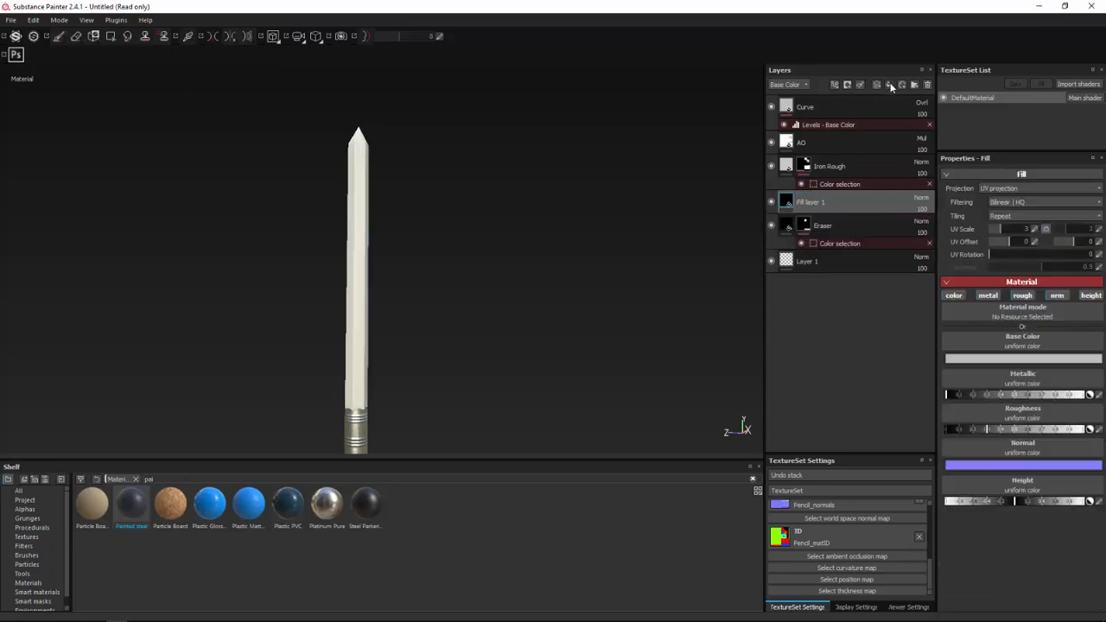
{"action": "left_click", "coordinate": [1056, 296]}
{"action": "left_click", "coordinate": [1089, 296]}
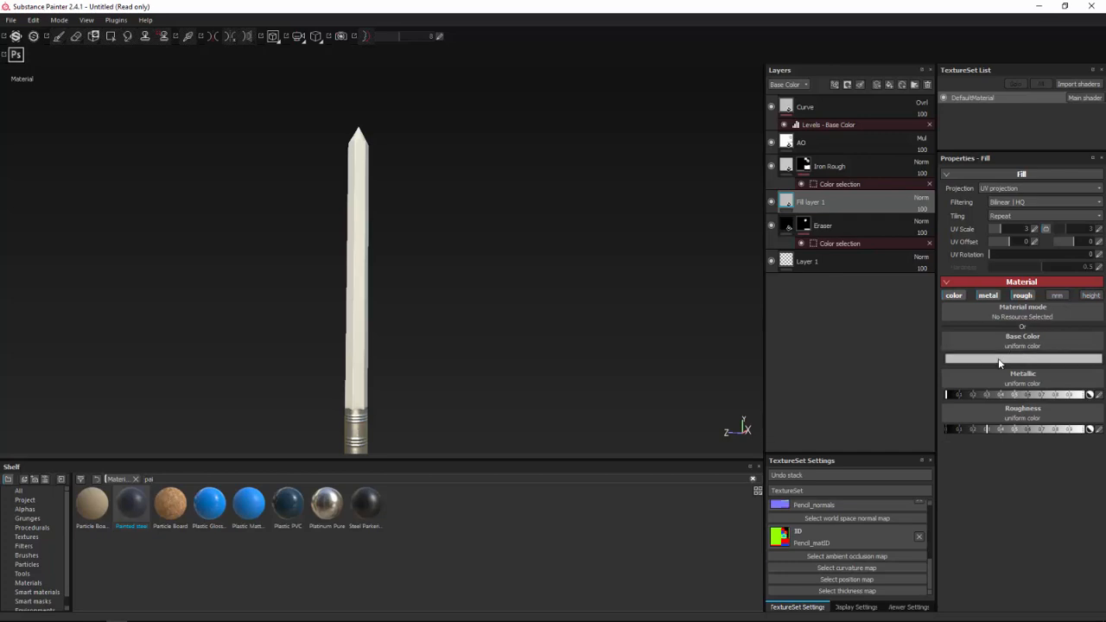
{"action": "left_click", "coordinate": [1002, 359]}
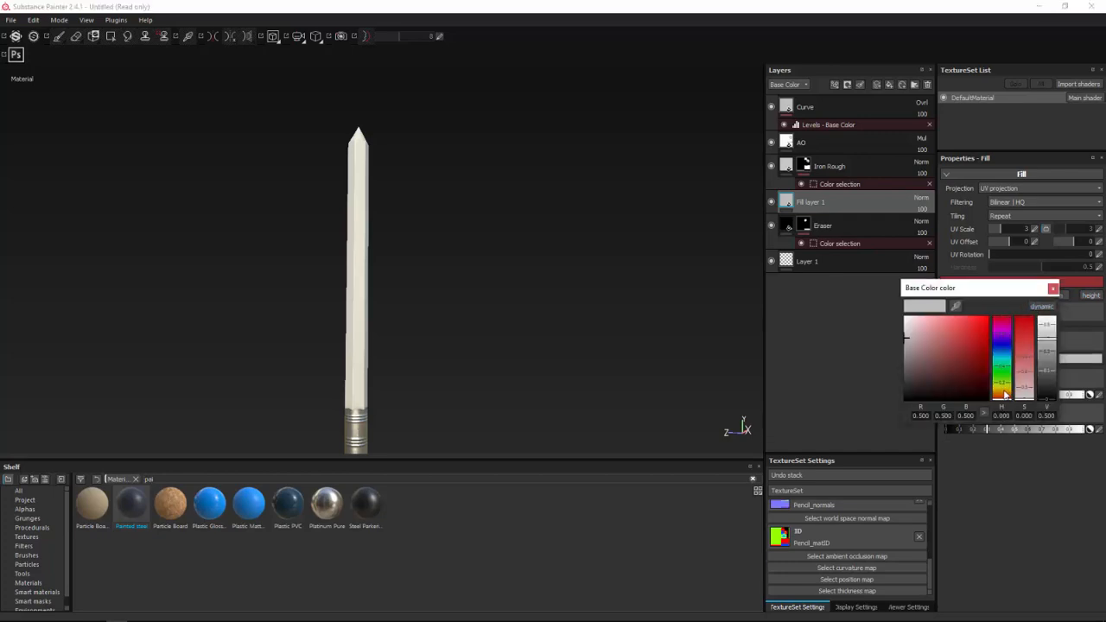
{"action": "left_click", "coordinate": [1002, 393]}
{"action": "mouse_move", "coordinate": [950, 342]}
{"action": "left_mouse_down"}
{"action": "mouse_move", "coordinate": [970, 323]}
{"action": "mouse_move", "coordinate": [978, 332]}
{"action": "left_mouse_up"}
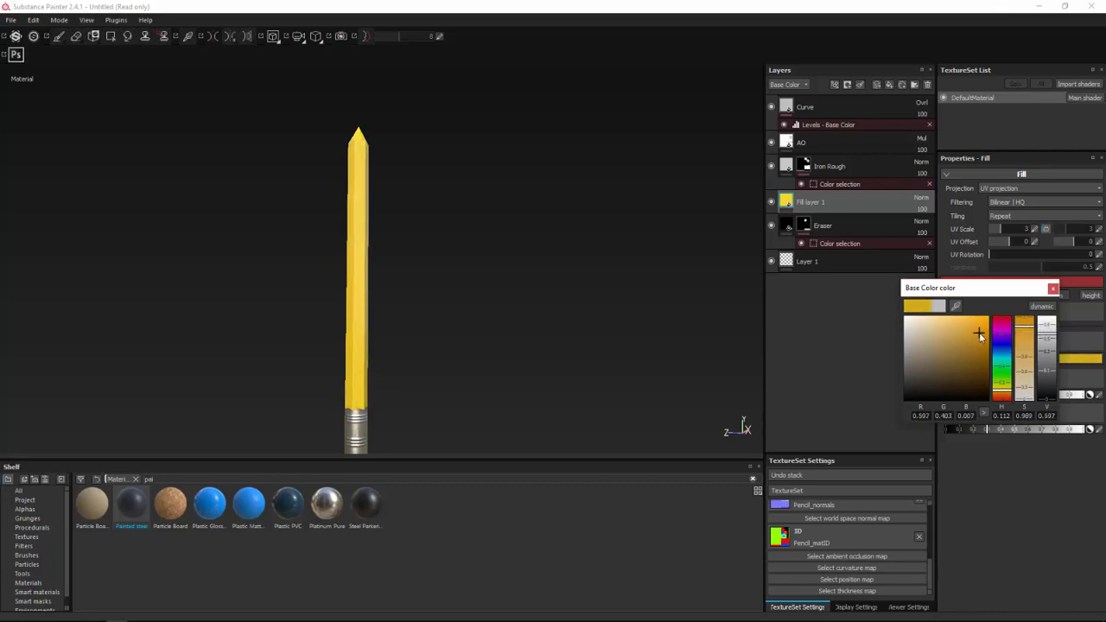
{"action": "left_click", "coordinate": [1053, 289]}
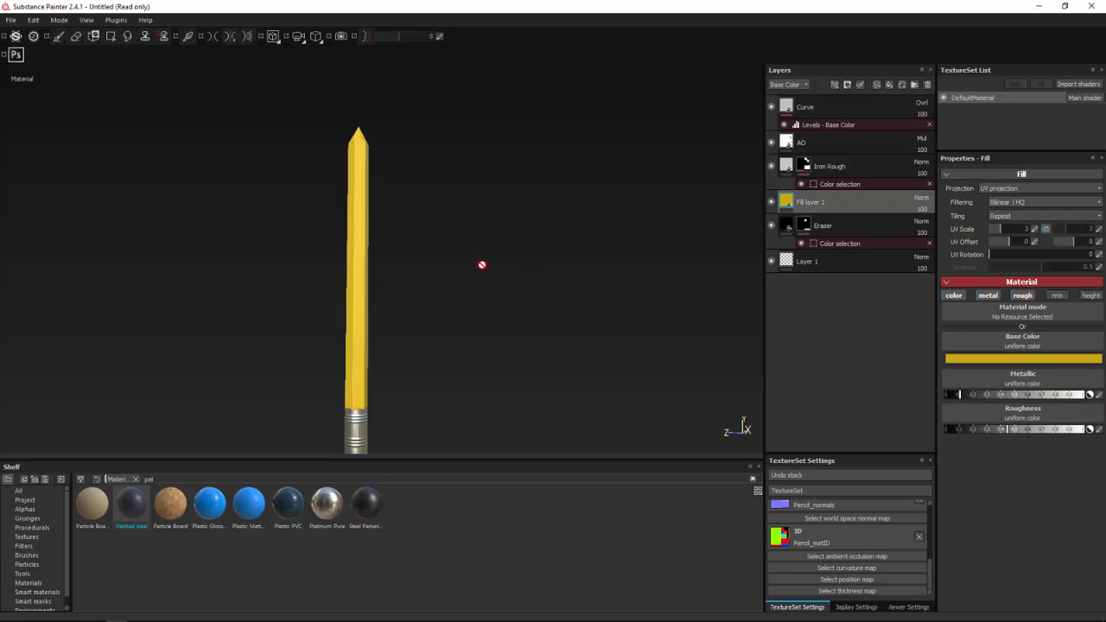
Mask the yellow fill layer by color selection with the green body ID color and rename it Pencil Color.
{"action": "mouse_move", "coordinate": [482, 264]}
{"action": "left_mouse_down", "text": "alt"}
{"action": "mouse_move", "coordinate": [622, 299]}
{"action": "mouse_move", "coordinate": [844, 299]}
{"action": "mouse_move", "coordinate": [435, 299]}
{"action": "mouse_move", "coordinate": [484, 302]}
{"action": "mouse_move", "coordinate": [353, 286]}
{"action": "mouse_move", "coordinate": [375, 232]}
{"action": "mouse_move", "coordinate": [500, 216]}
{"action": "mouse_move", "coordinate": [567, 251]}
{"action": "mouse_move", "coordinate": [495, 278]}
{"action": "mouse_move", "coordinate": [437, 247]}
{"action": "mouse_move", "coordinate": [424, 215]}
{"action": "mouse_move", "coordinate": [475, 218]}
{"action": "left_mouse_up", "text": "alt"}
{"action": "scroll", "coordinate": [422, 304], "scroll_direction": "up", "scroll_amount": 3}
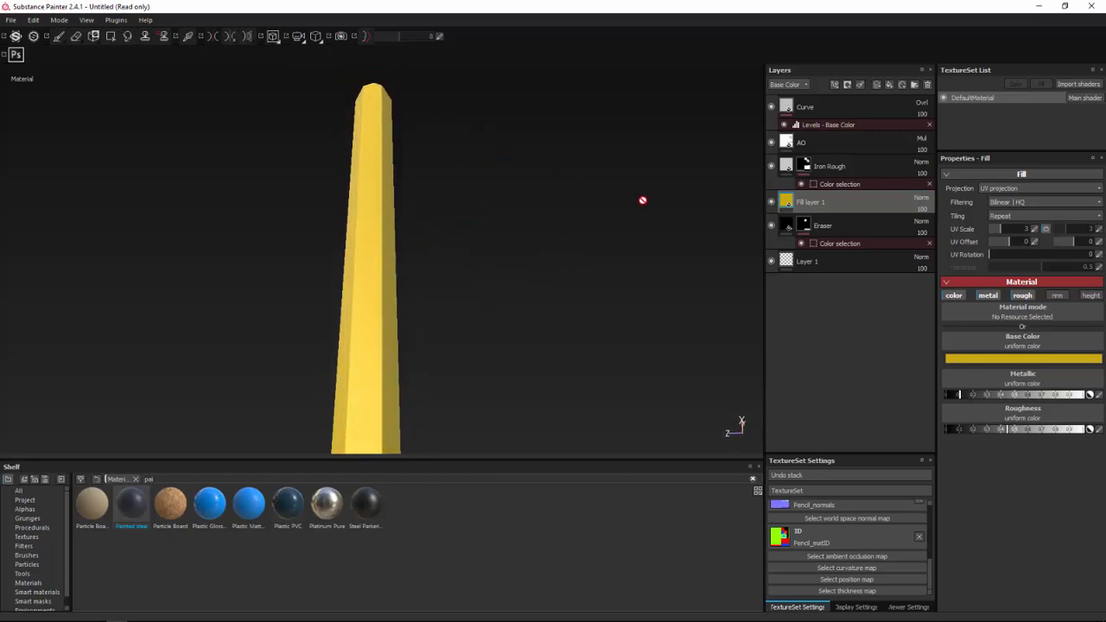
{"action": "right_click", "coordinate": [859, 198]}
{"action": "left_click", "coordinate": [891, 237]}
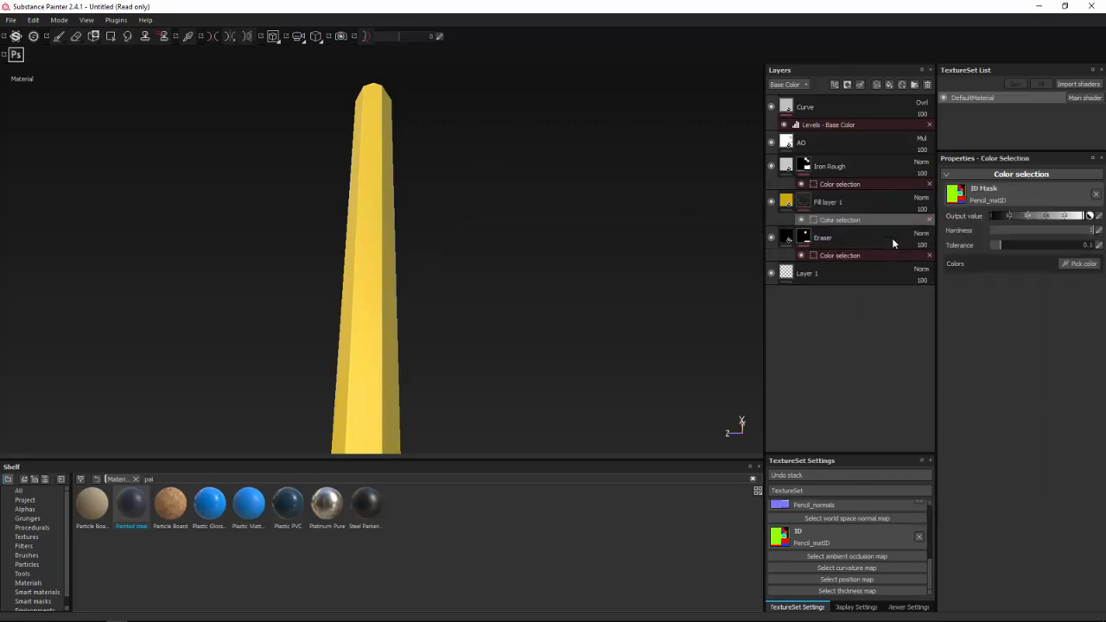
{"action": "left_click", "coordinate": [1084, 263]}
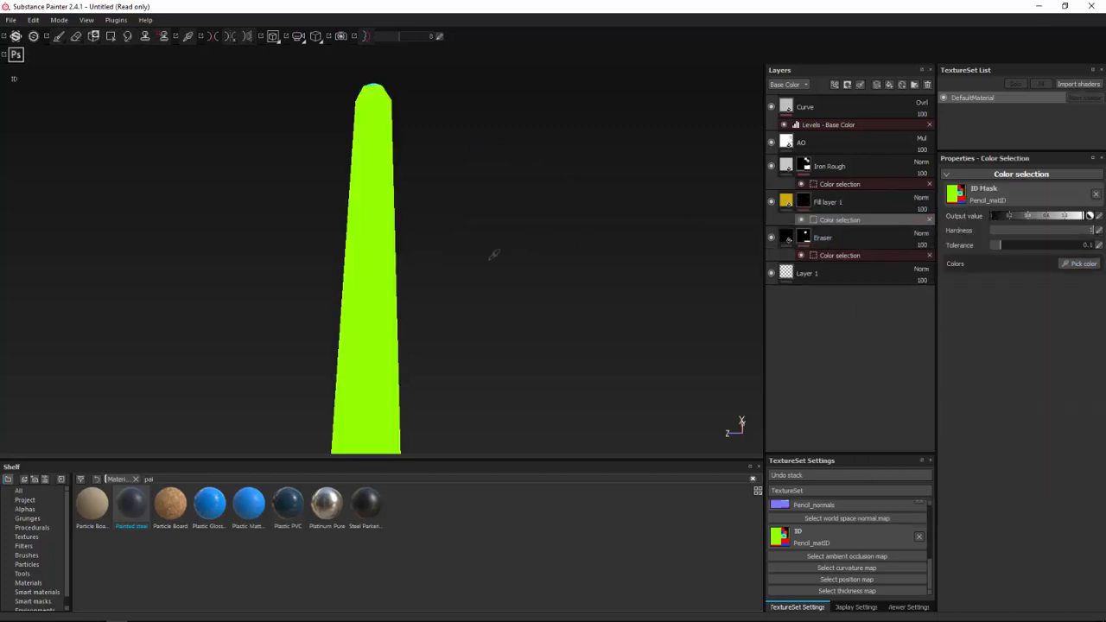
{"action": "left_click", "coordinate": [369, 254]}
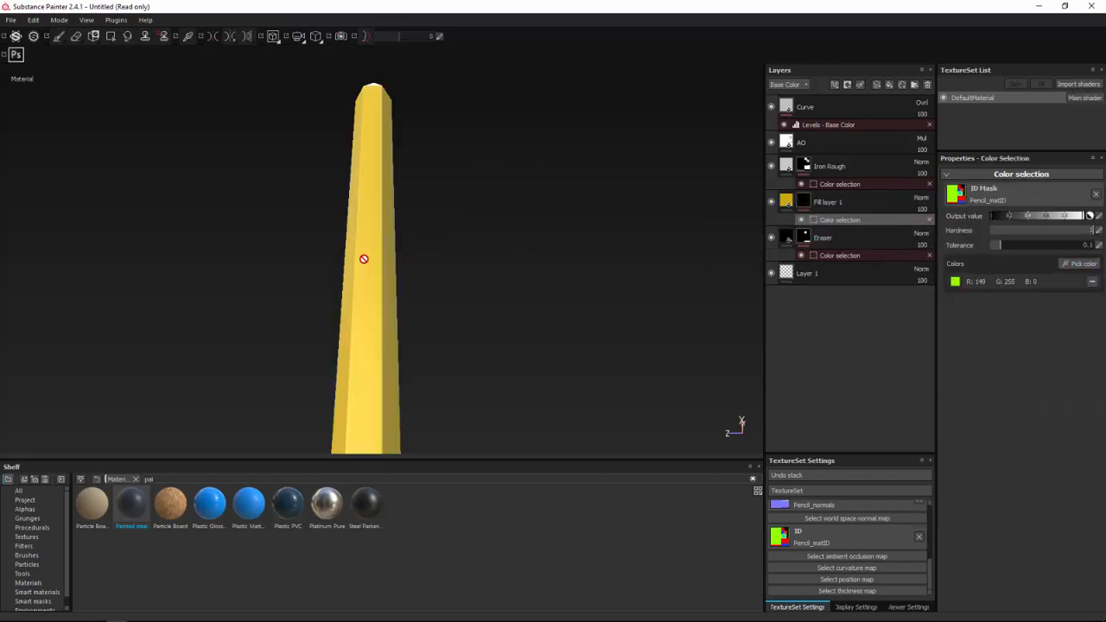
{"action": "double_click", "coordinate": [835, 202]}
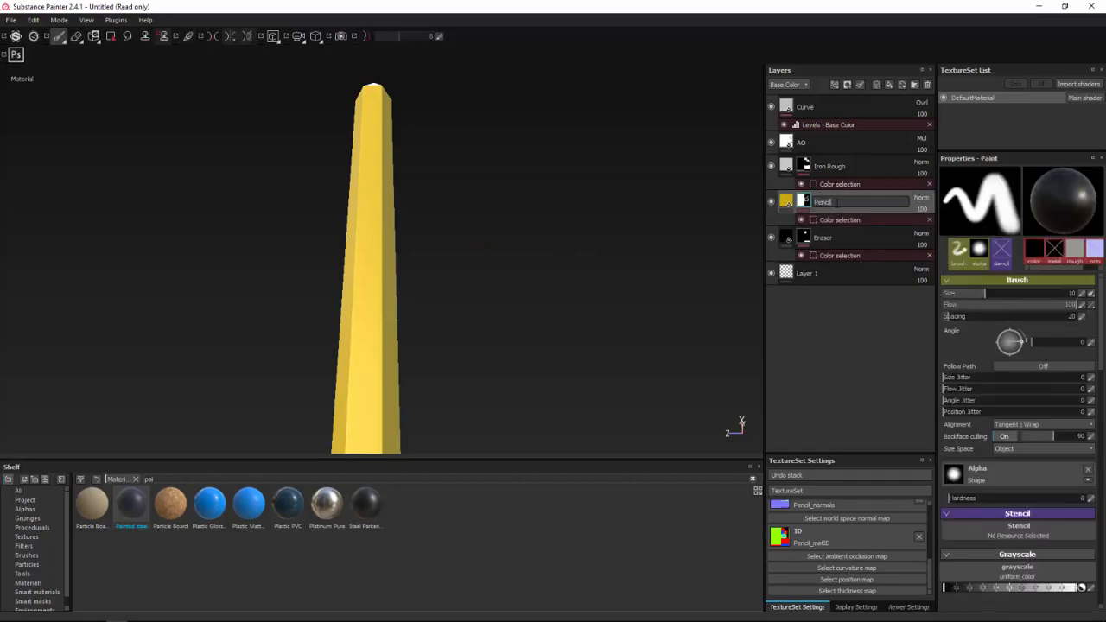
{"action": "key", "text": "Return"}
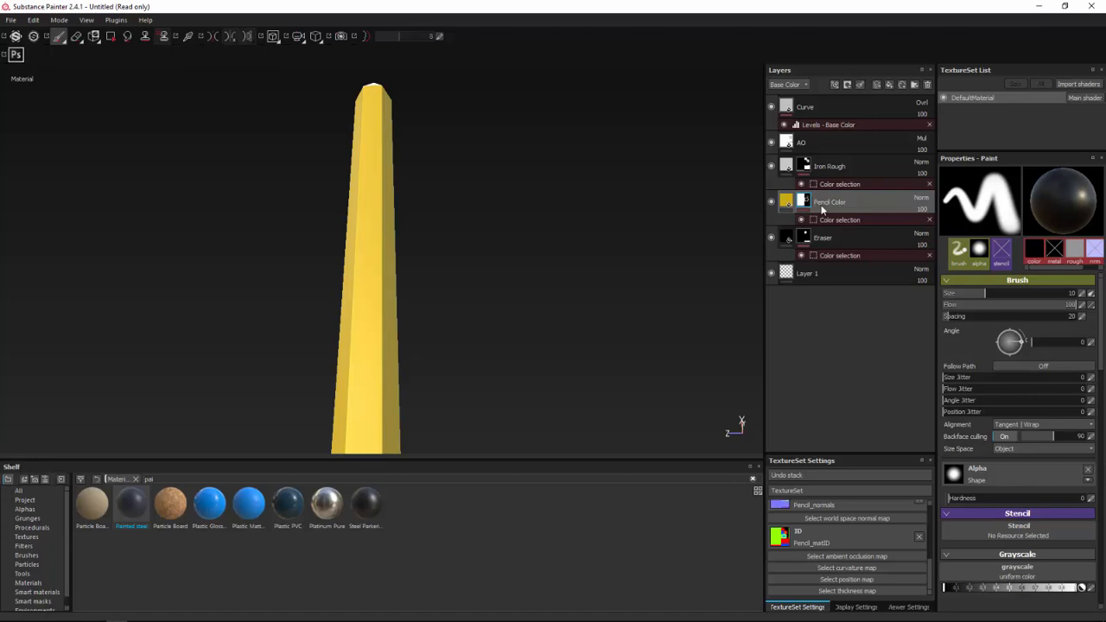
Browse the shelf textures to the noise maps and add a fill layer above Pencil Color with only roughness enabled.
{"action": "mouse_move", "coordinate": [539, 217]}
{"action": "left_mouse_down", "text": "alt"}
{"action": "mouse_move", "coordinate": [423, 256]}
{"action": "mouse_move", "coordinate": [562, 309]}
{"action": "mouse_move", "coordinate": [352, 309]}
{"action": "mouse_move", "coordinate": [365, 234]}
{"action": "left_mouse_up", "text": "alt"}
{"action": "scroll", "coordinate": [374, 259], "scroll_direction": "up", "scroll_amount": 5}
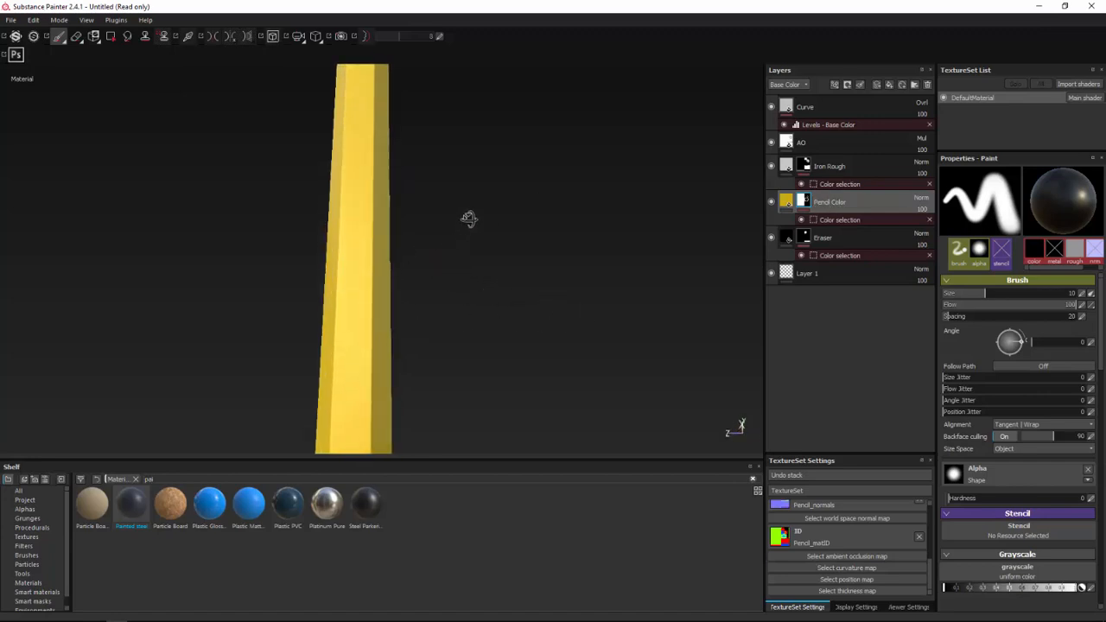
{"action": "mouse_move", "coordinate": [468, 217]}
{"action": "left_mouse_down", "text": "alt"}
{"action": "mouse_move", "coordinate": [472, 150]}
{"action": "mouse_move", "coordinate": [418, 172]}
{"action": "mouse_move", "coordinate": [316, 267]}
{"action": "left_mouse_up", "text": "alt"}
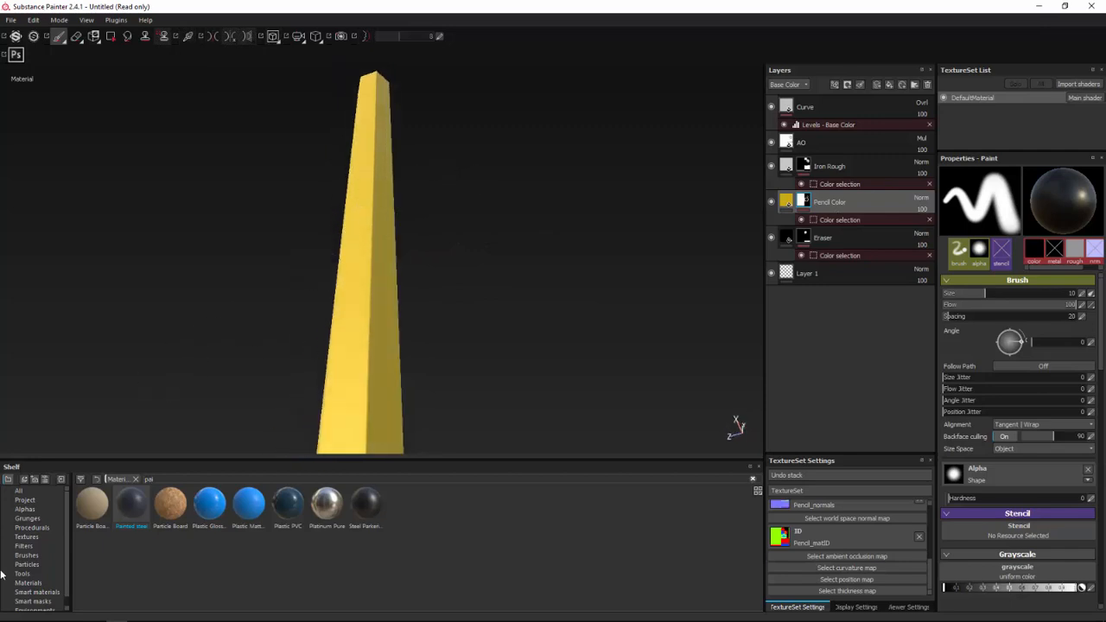
{"action": "left_click", "coordinate": [34, 538]}
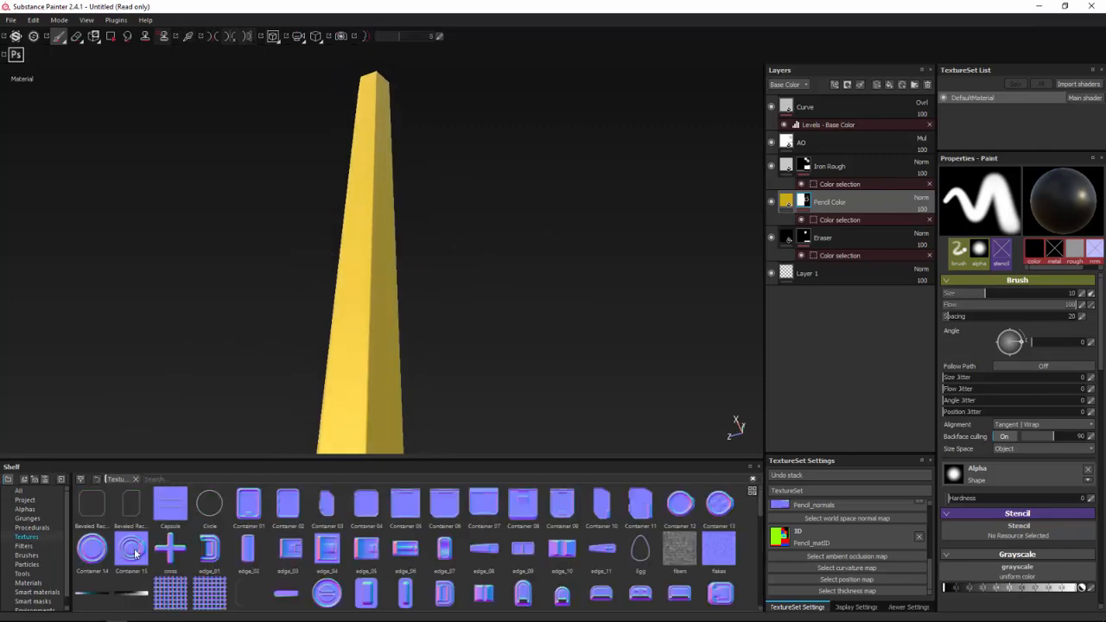
{"action": "scroll", "coordinate": [490, 558], "scroll_direction": "down", "scroll_amount": 3}
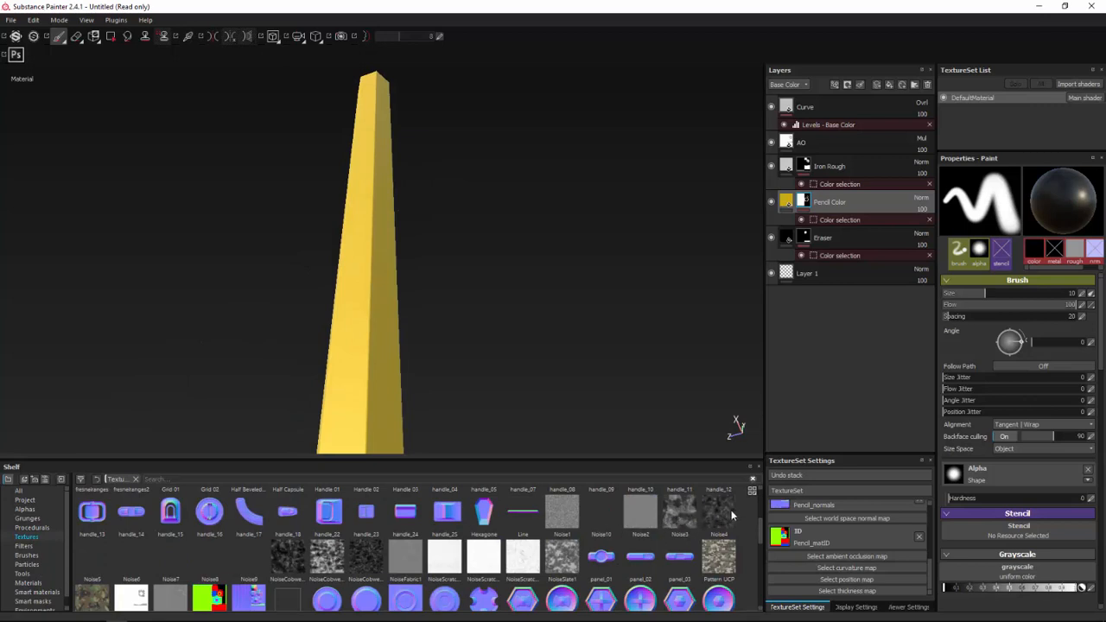
{"action": "left_click", "coordinate": [888, 85]}
{"action": "left_click", "coordinate": [986, 297]}
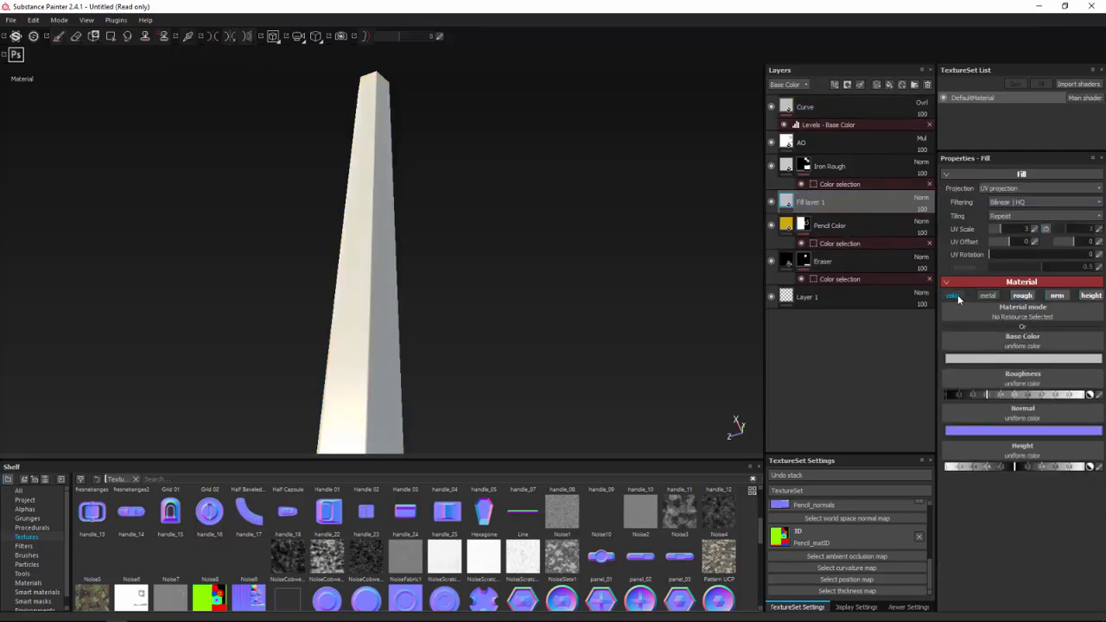
{"action": "left_click", "coordinate": [953, 296]}
{"action": "left_click", "coordinate": [1057, 295]}
{"action": "left_click", "coordinate": [1090, 295]}
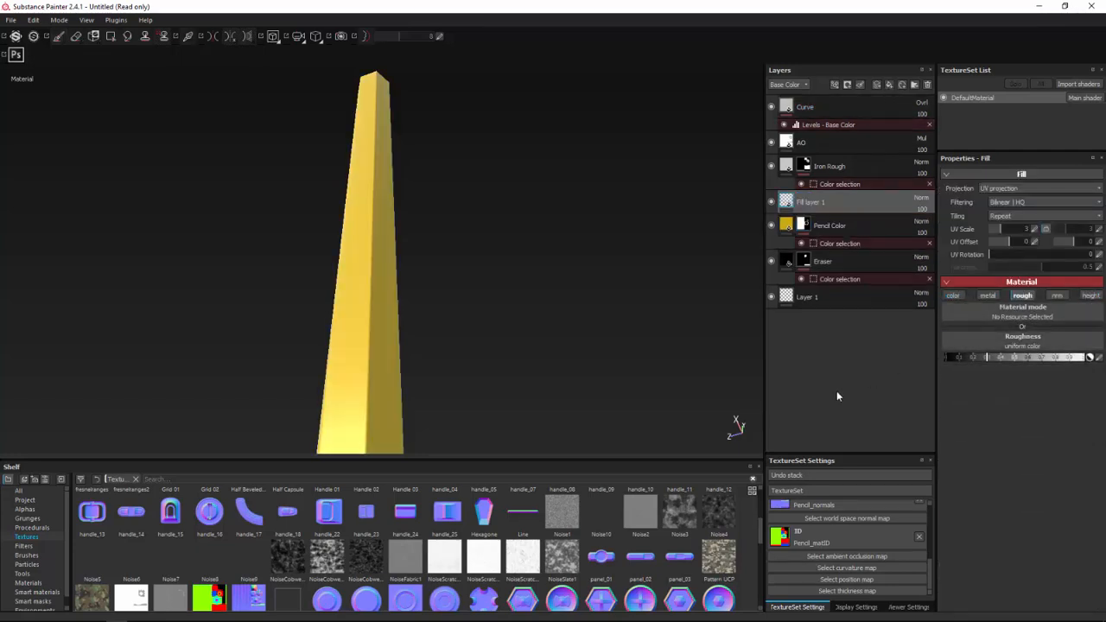
Assign the NoiseSlate1 texture to Fill layer 1's roughness and lower the layer's roughness opacity to 16.
{"action": "left_click_drag", "start_coordinate": [562, 559], "coordinate": [1016, 346]}
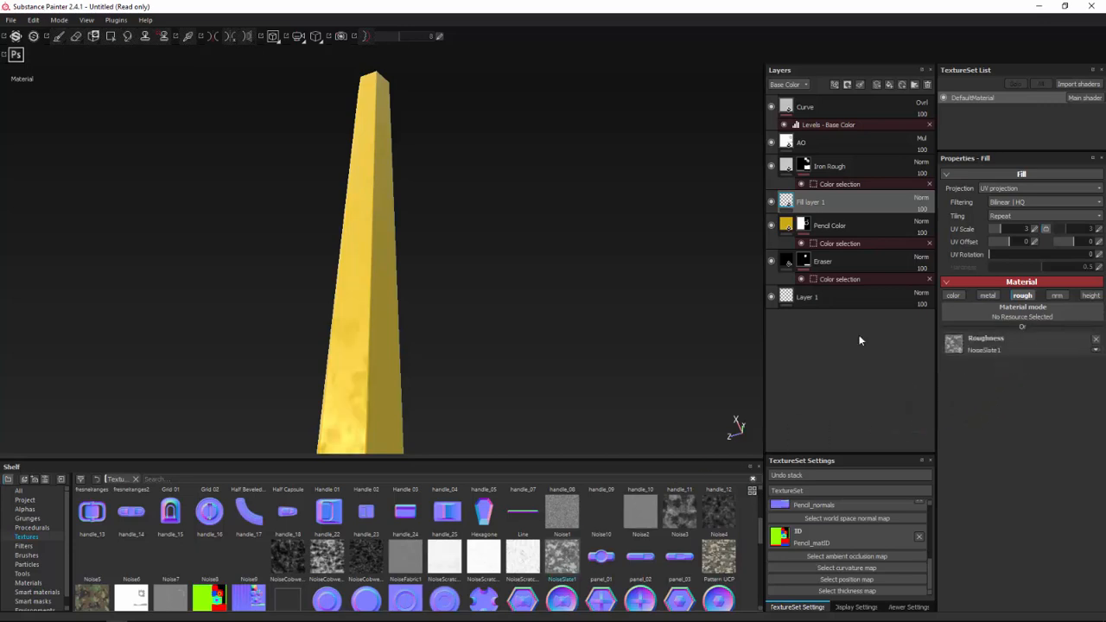
{"action": "mouse_move", "coordinate": [602, 314]}
{"action": "left_mouse_down", "text": "alt"}
{"action": "mouse_move", "coordinate": [493, 306]}
{"action": "mouse_move", "coordinate": [526, 292]}
{"action": "mouse_move", "coordinate": [708, 338]}
{"action": "mouse_move", "coordinate": [845, 291]}
{"action": "mouse_move", "coordinate": [688, 278]}
{"action": "mouse_move", "coordinate": [496, 285]}
{"action": "mouse_move", "coordinate": [441, 314]}
{"action": "mouse_move", "coordinate": [429, 335]}
{"action": "mouse_move", "coordinate": [522, 300]}
{"action": "mouse_move", "coordinate": [599, 316]}
{"action": "mouse_move", "coordinate": [562, 346]}
{"action": "mouse_move", "coordinate": [474, 365]}
{"action": "mouse_move", "coordinate": [479, 377]}
{"action": "mouse_move", "coordinate": [507, 373]}
{"action": "left_mouse_up", "text": "alt"}
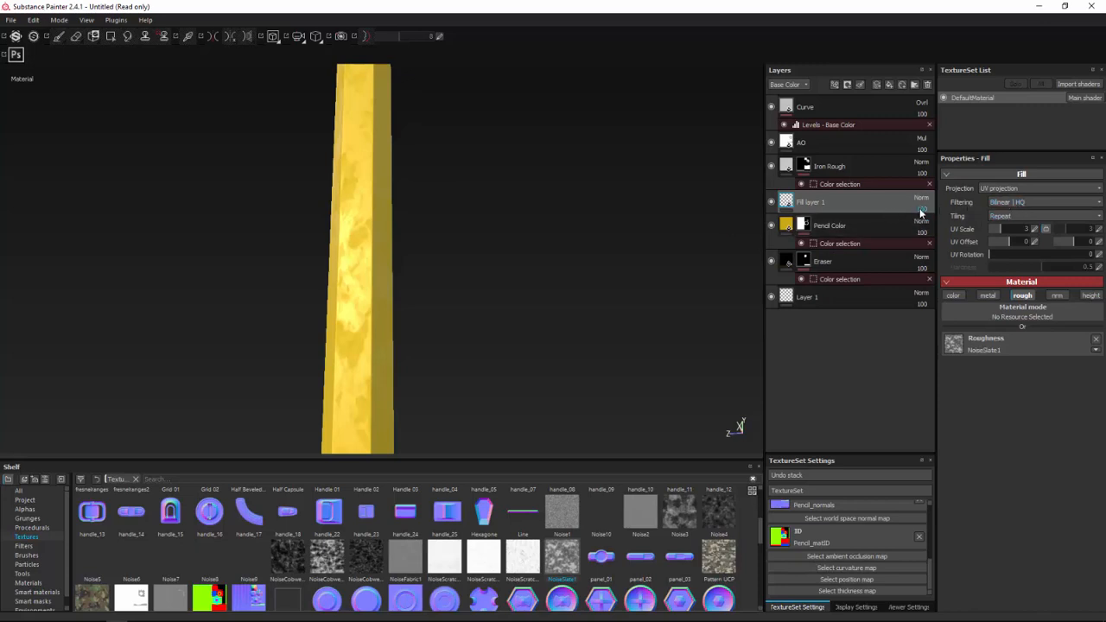
{"action": "left_click", "coordinate": [787, 85]}
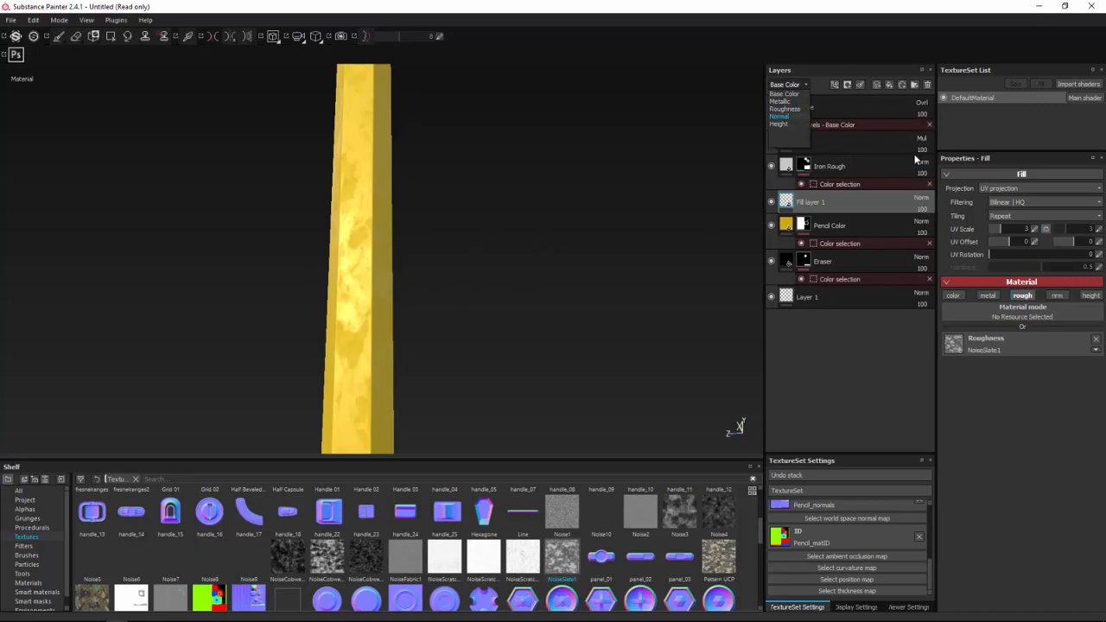
{"action": "left_click", "coordinate": [784, 109]}
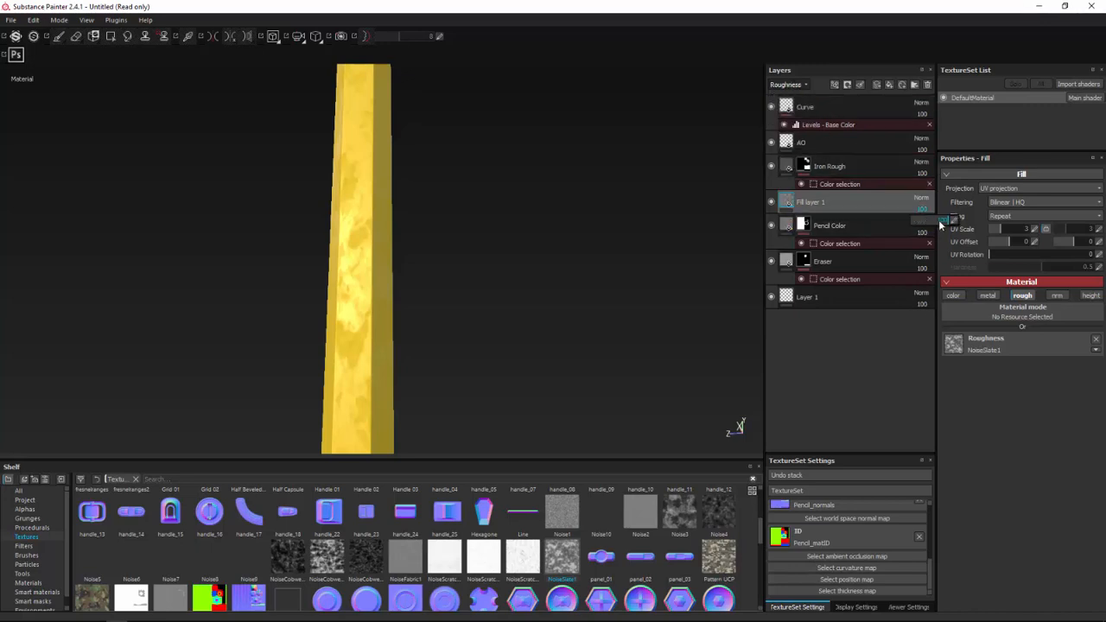
{"action": "left_click", "coordinate": [928, 222]}
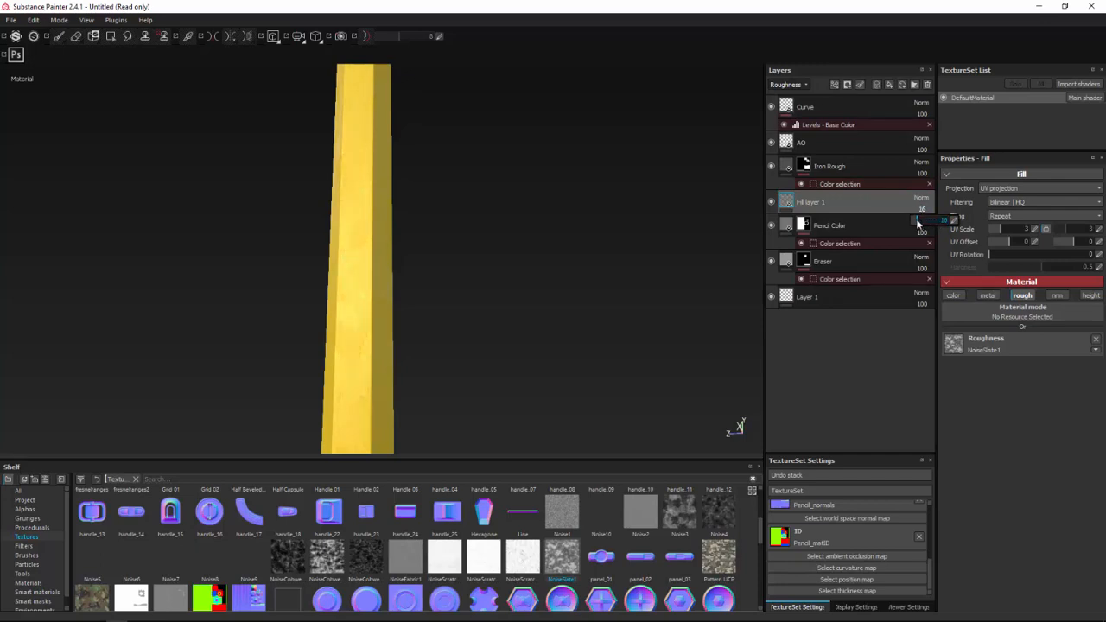
Mask Fill layer 1 by color selection, picking the magenta tip and green body ID colors.
{"action": "mouse_move", "coordinate": [440, 270]}
{"action": "left_mouse_down", "text": "alt"}
{"action": "mouse_move", "coordinate": [481, 237]}
{"action": "mouse_move", "coordinate": [449, 200]}
{"action": "mouse_move", "coordinate": [371, 217]}
{"action": "mouse_move", "coordinate": [547, 227]}
{"action": "mouse_move", "coordinate": [504, 311]}
{"action": "mouse_move", "coordinate": [597, 389]}
{"action": "mouse_move", "coordinate": [614, 328]}
{"action": "mouse_move", "coordinate": [491, 333]}
{"action": "mouse_move", "coordinate": [483, 190]}
{"action": "mouse_move", "coordinate": [461, 250]}
{"action": "mouse_move", "coordinate": [435, 234]}
{"action": "mouse_move", "coordinate": [446, 222]}
{"action": "mouse_move", "coordinate": [577, 251]}
{"action": "mouse_move", "coordinate": [479, 248]}
{"action": "mouse_move", "coordinate": [478, 331]}
{"action": "mouse_move", "coordinate": [466, 237]}
{"action": "mouse_move", "coordinate": [456, 261]}
{"action": "left_mouse_up", "text": "alt"}
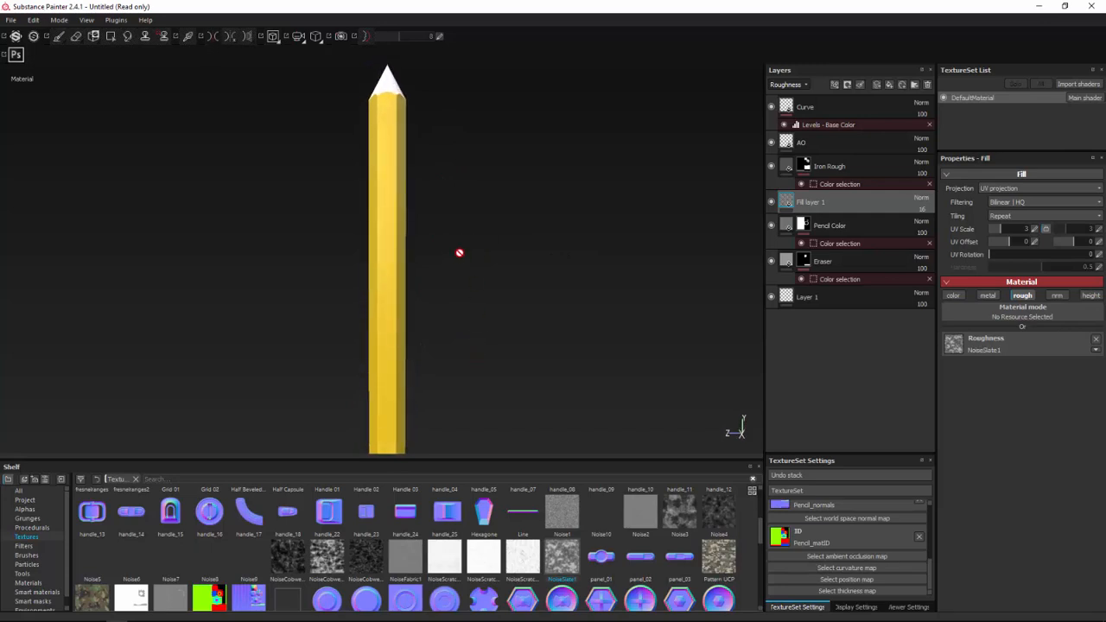
{"action": "right_click", "coordinate": [878, 203]}
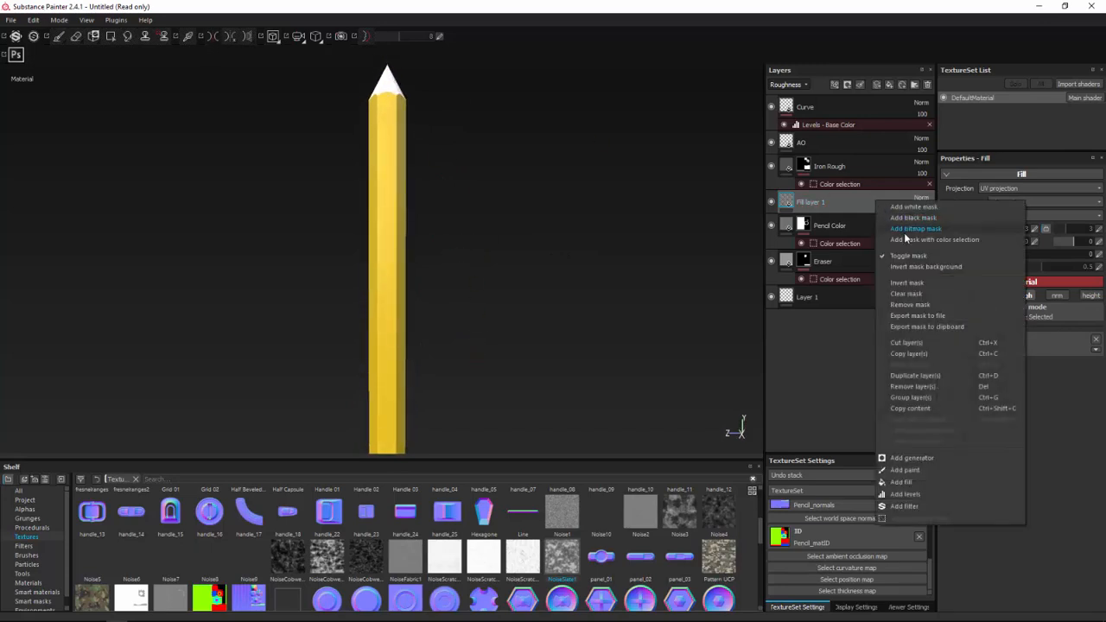
{"action": "left_click", "coordinate": [911, 238]}
{"action": "left_click", "coordinate": [1080, 264]}
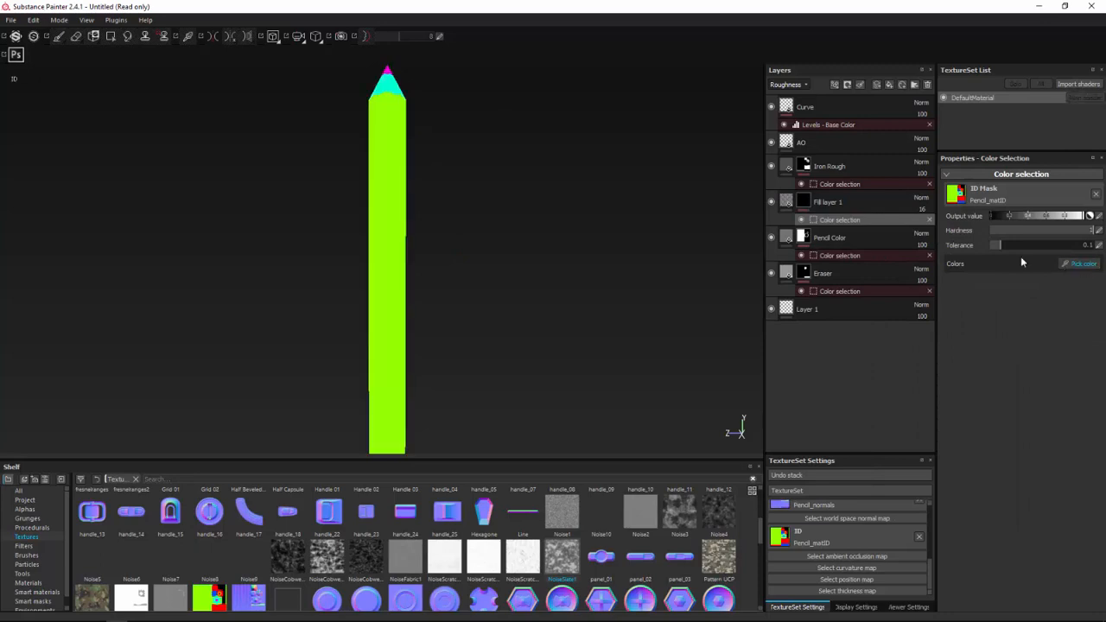
{"action": "left_click", "coordinate": [389, 68]}
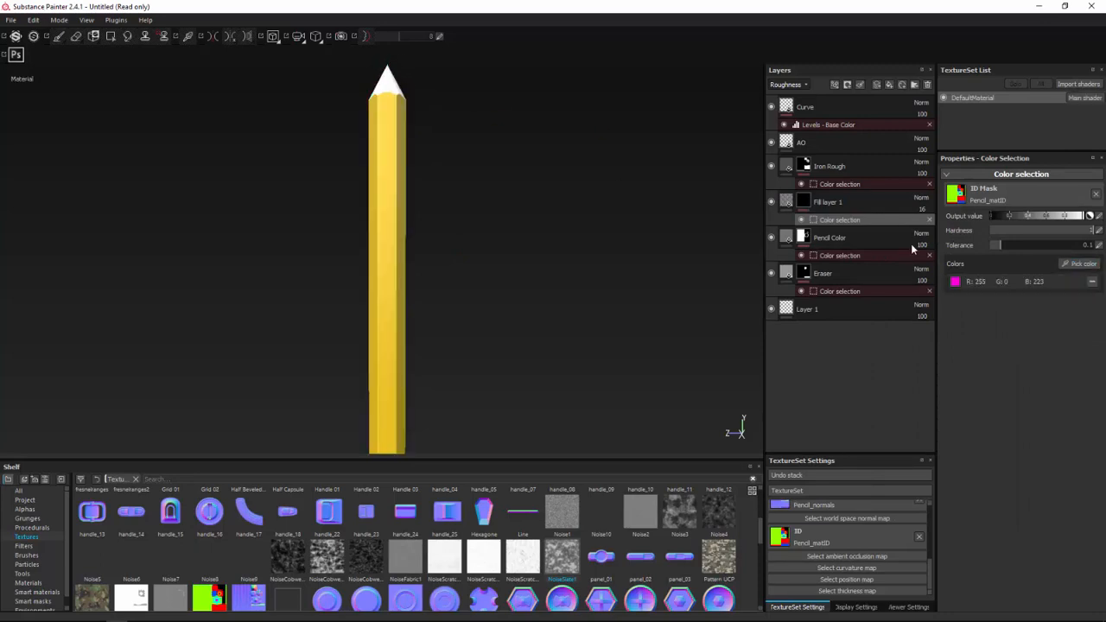
{"action": "left_click", "coordinate": [1080, 264]}
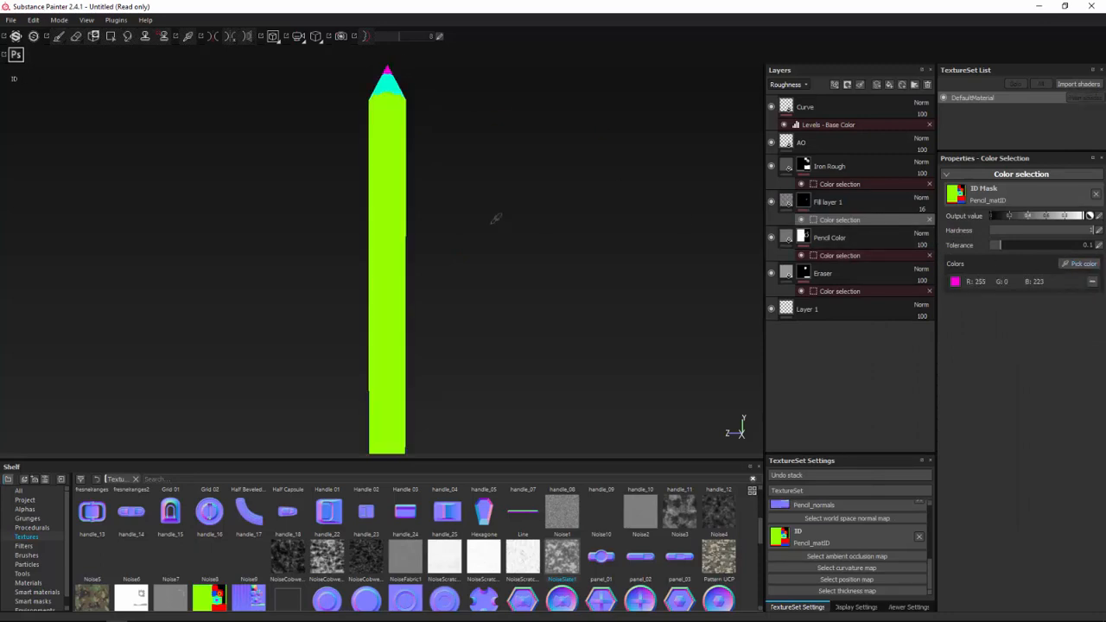
{"action": "left_click", "coordinate": [400, 219]}
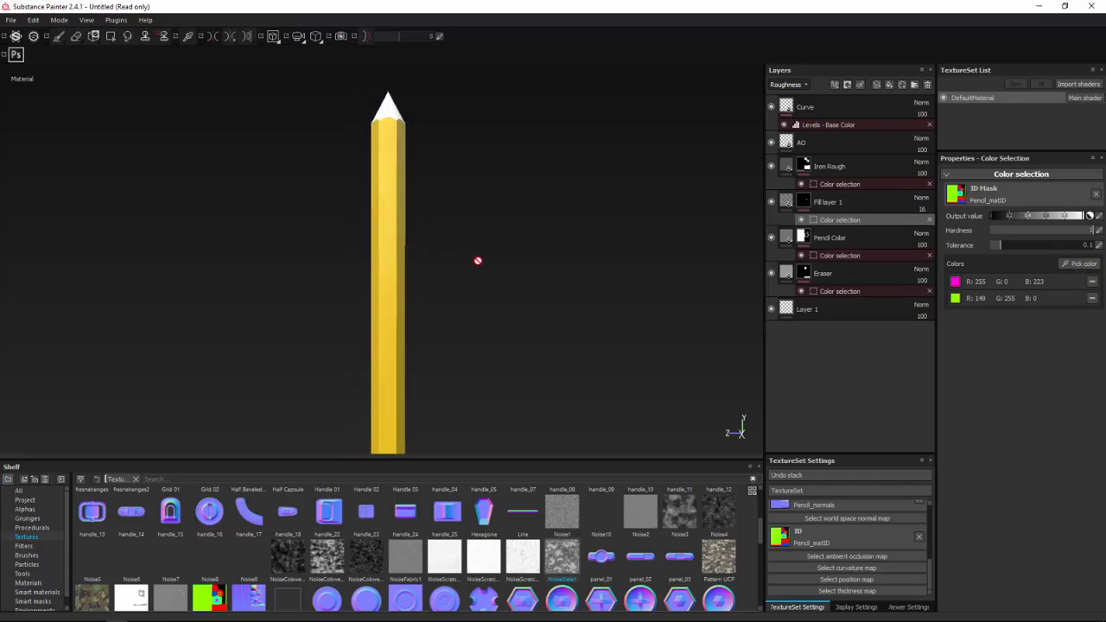
Rename Fill layer 1 to Noise.
{"action": "scroll", "coordinate": [478, 260], "scroll_direction": "down", "scroll_amount": 3}
{"action": "middle_click_drag", "start_coordinate": [478, 260], "coordinate": [472, 218], "text": "alt"}
{"action": "left_click_drag", "start_coordinate": [472, 218], "coordinate": [481, 177], "text": "alt"}
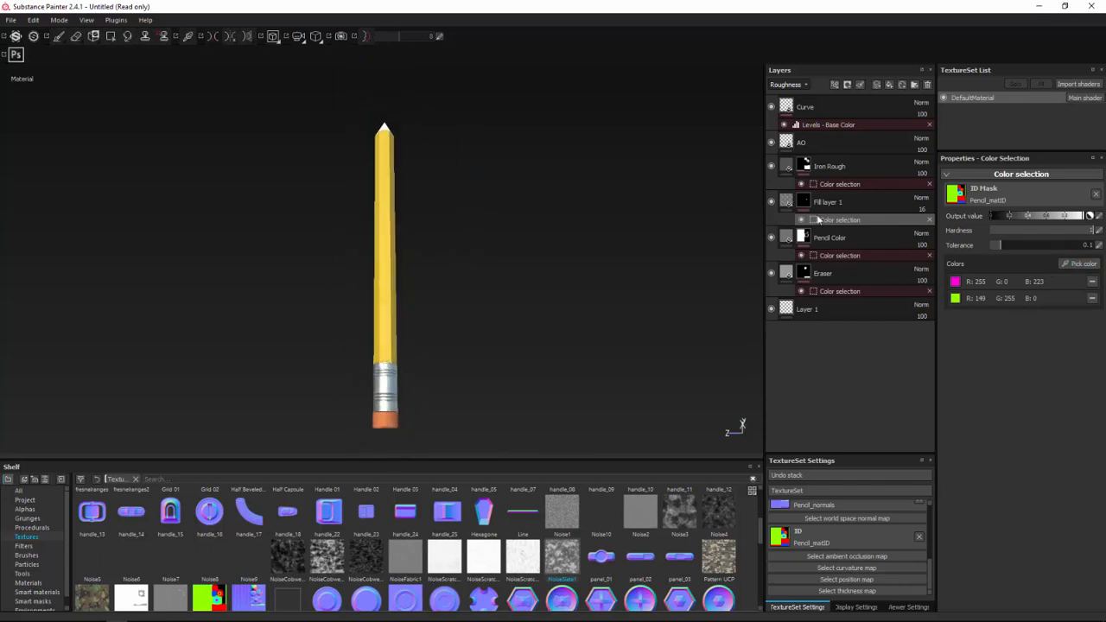
{"action": "mouse_move", "coordinate": [553, 320]}
{"action": "left_mouse_down", "text": "alt"}
{"action": "mouse_move", "coordinate": [659, 365]}
{"action": "mouse_move", "coordinate": [493, 346]}
{"action": "mouse_move", "coordinate": [416, 352]}
{"action": "mouse_move", "coordinate": [582, 343]}
{"action": "mouse_move", "coordinate": [444, 308]}
{"action": "mouse_move", "coordinate": [395, 188]}
{"action": "mouse_move", "coordinate": [409, 204]}
{"action": "mouse_move", "coordinate": [382, 200]}
{"action": "left_mouse_up", "text": "alt"}
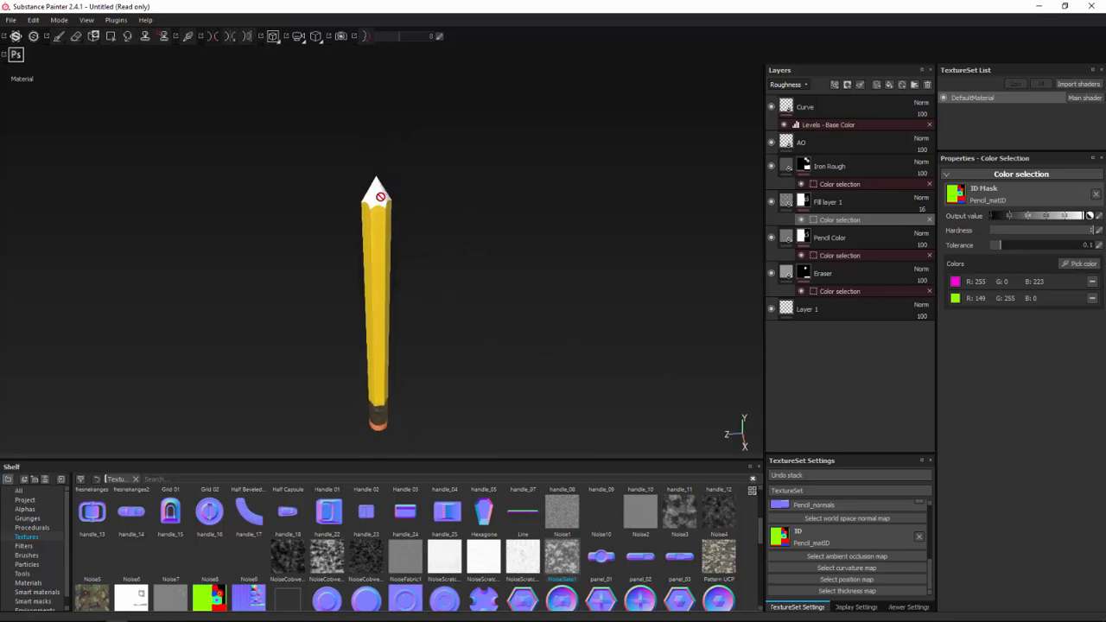
{"action": "scroll", "coordinate": [380, 196], "scroll_direction": "up", "scroll_amount": 3}
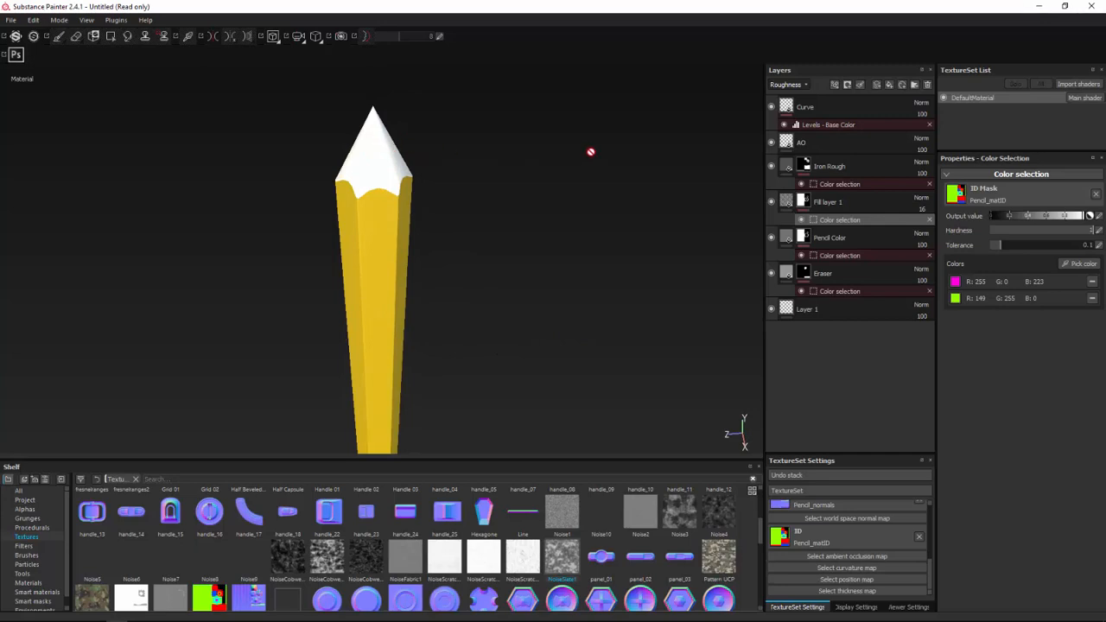
{"action": "double_click", "coordinate": [828, 201]}
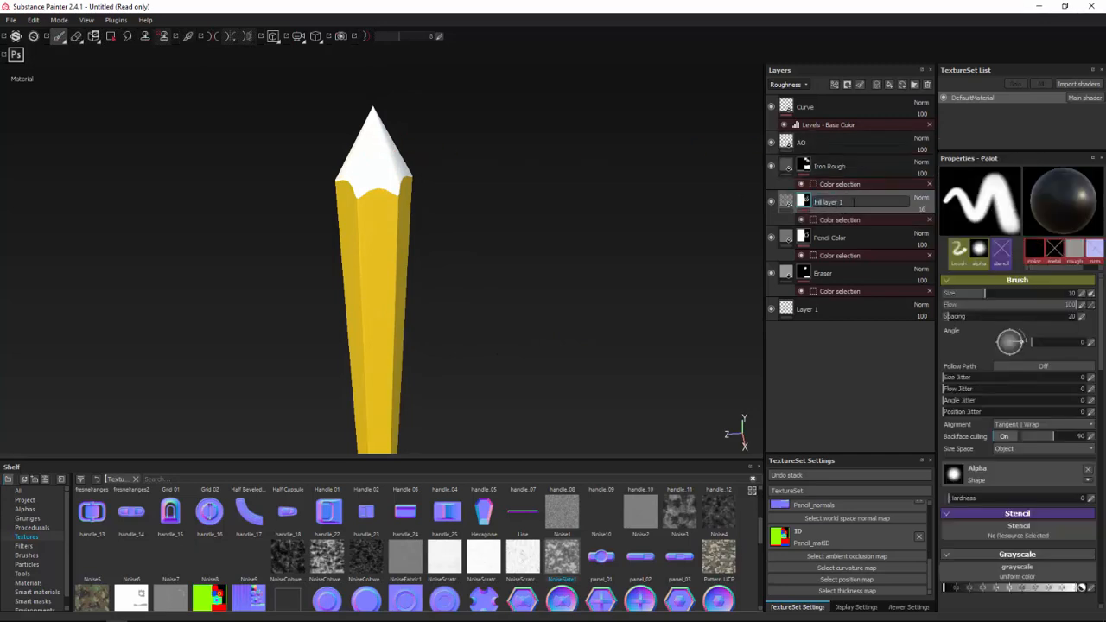
{"action": "left_click_drag", "start_coordinate": [855, 201], "coordinate": [737, 196]}
{"action": "type", "text": "Noise"}
{"action": "key", "text": "Return"}
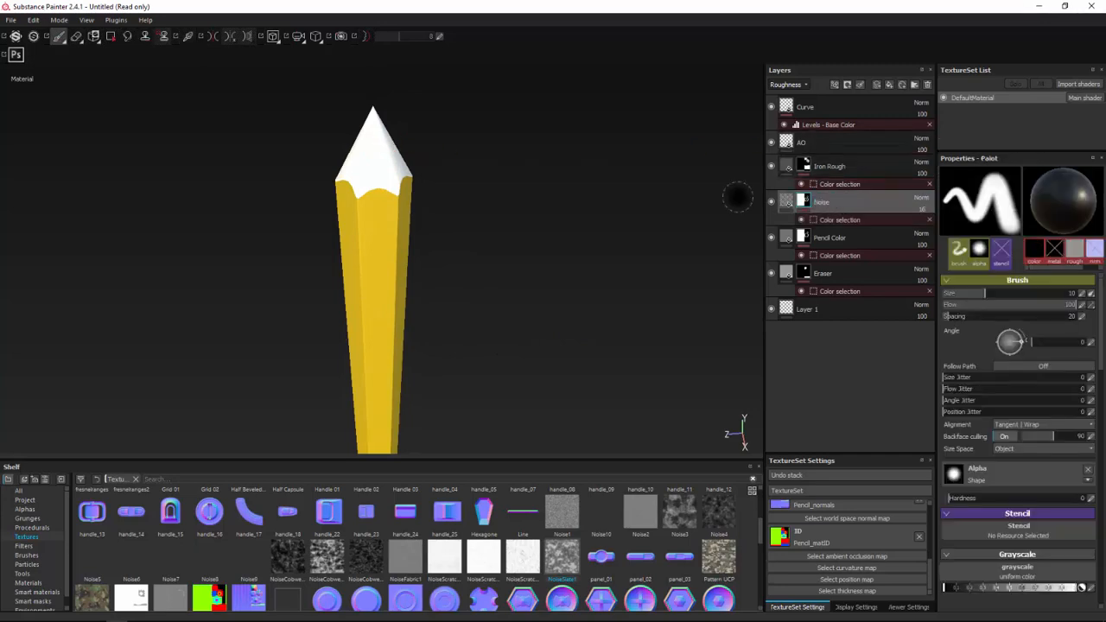
Filter the shelf's materials by "wood".
{"action": "left_click", "coordinate": [27, 583]}
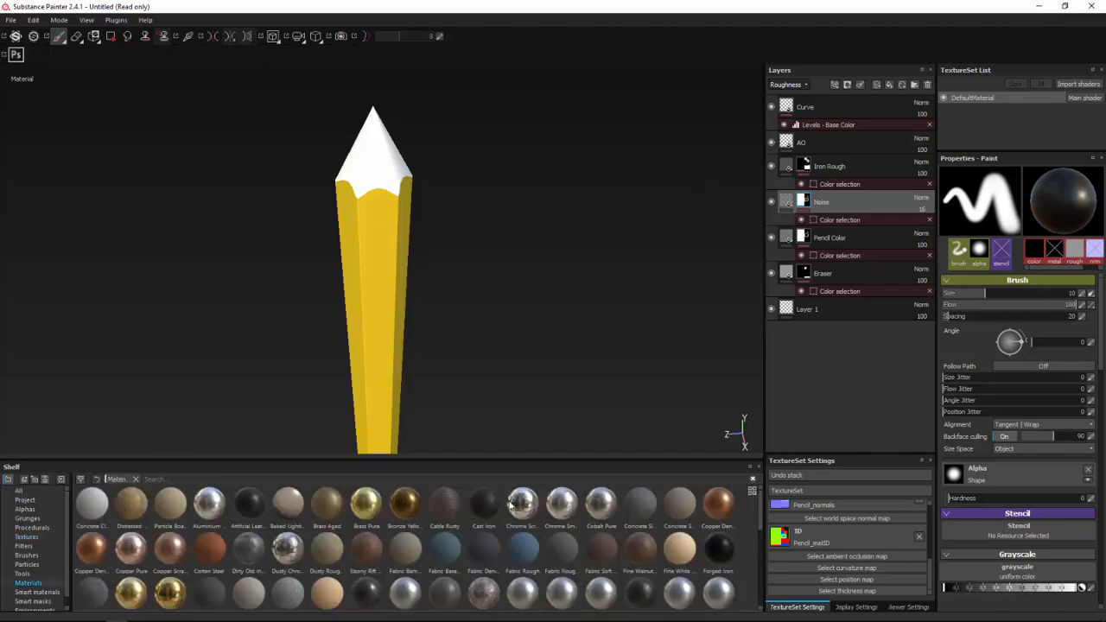
{"action": "left_click", "coordinate": [566, 478]}
{"action": "type", "text": "wood"}
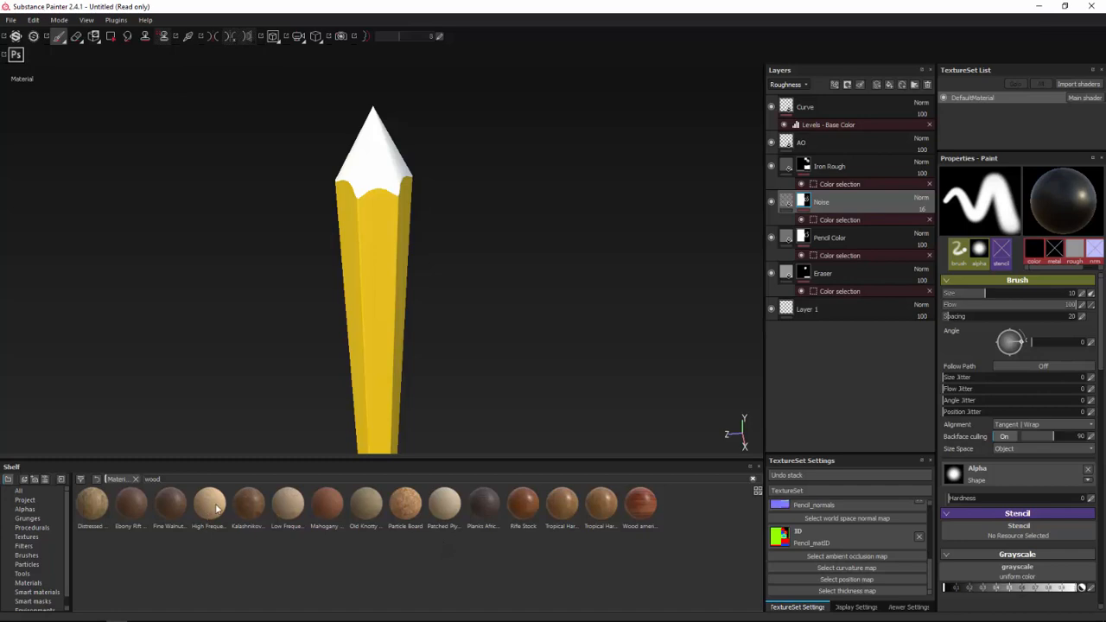
Try the High Frequency Plywood material above Iron Rough with tri-planar projection, and delete that layer.
{"action": "left_click_drag", "start_coordinate": [209, 510], "coordinate": [857, 157]}
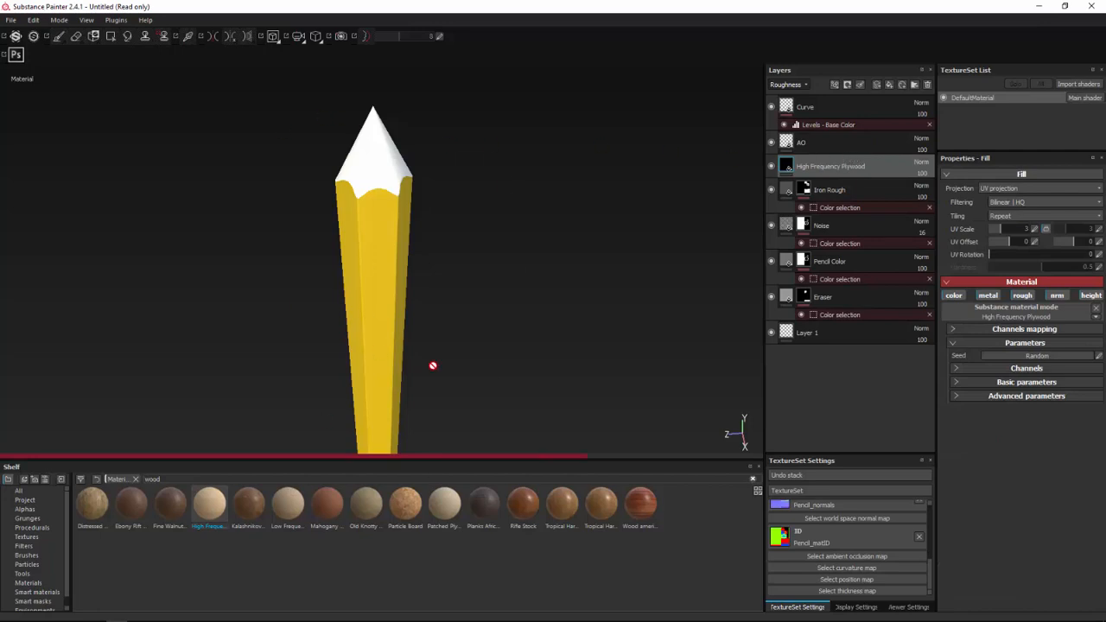
{"action": "mouse_move", "coordinate": [463, 300]}
{"action": "left_mouse_down", "text": "alt"}
{"action": "mouse_move", "coordinate": [758, 298]}
{"action": "mouse_move", "coordinate": [335, 285]}
{"action": "mouse_move", "coordinate": [437, 264]}
{"action": "mouse_move", "coordinate": [414, 185]}
{"action": "mouse_move", "coordinate": [493, 199]}
{"action": "mouse_move", "coordinate": [332, 186]}
{"action": "mouse_move", "coordinate": [570, 165]}
{"action": "mouse_move", "coordinate": [393, 230]}
{"action": "mouse_move", "coordinate": [525, 218]}
{"action": "mouse_move", "coordinate": [474, 215]}
{"action": "mouse_move", "coordinate": [536, 220]}
{"action": "mouse_move", "coordinate": [475, 215]}
{"action": "mouse_move", "coordinate": [582, 217]}
{"action": "mouse_move", "coordinate": [444, 249]}
{"action": "left_mouse_up", "text": "alt"}
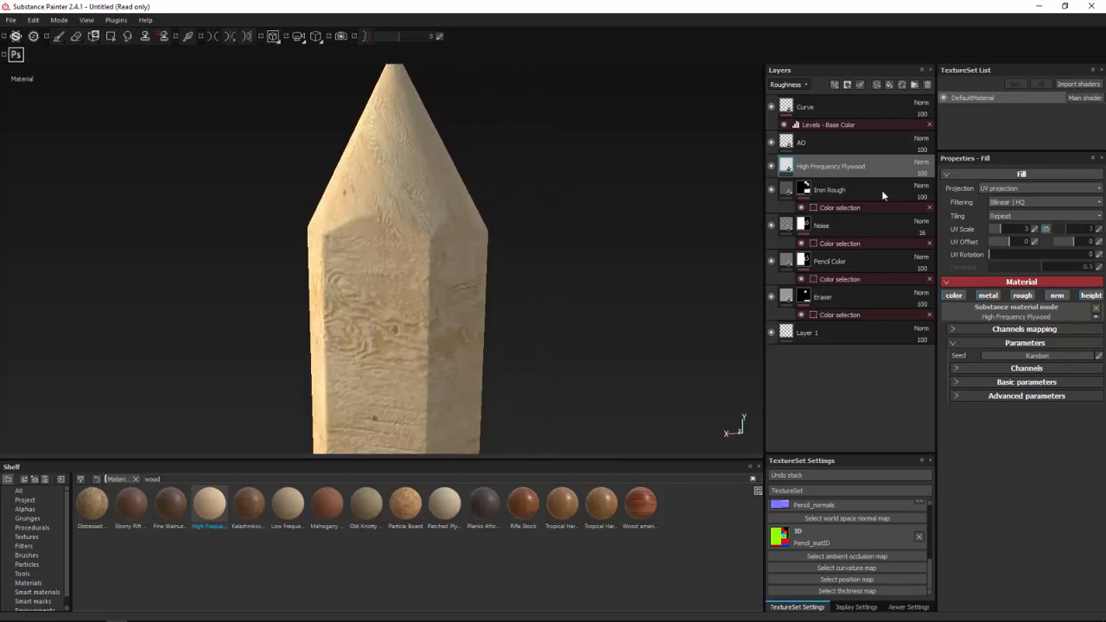
{"action": "left_click", "coordinate": [992, 188]}
{"action": "left_click", "coordinate": [994, 207]}
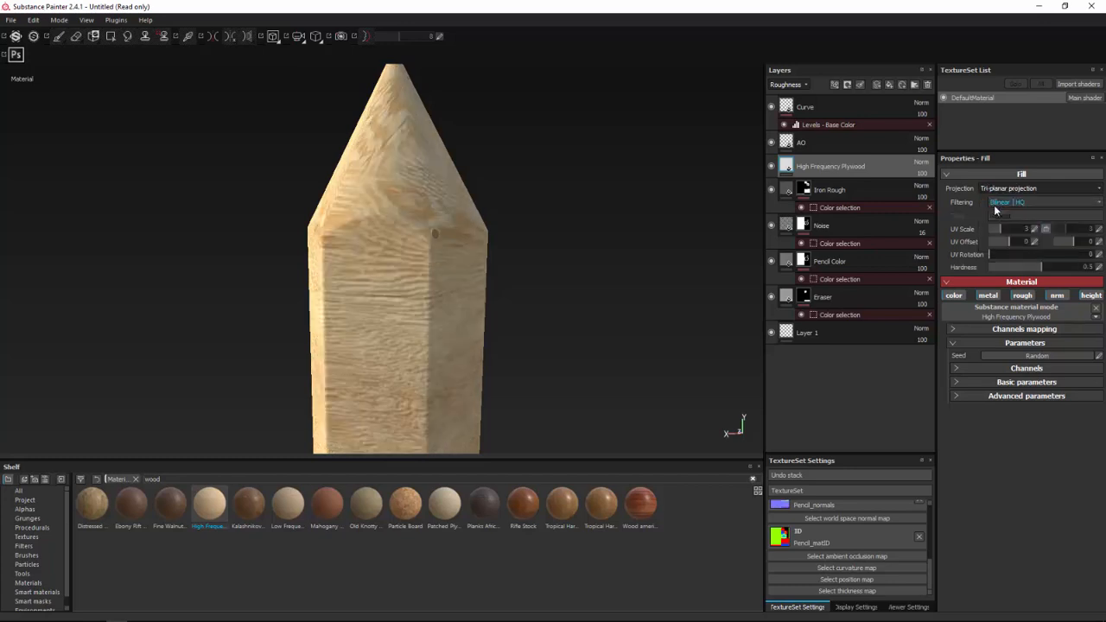
{"action": "scroll", "coordinate": [517, 221], "scroll_direction": "down", "scroll_amount": 5}
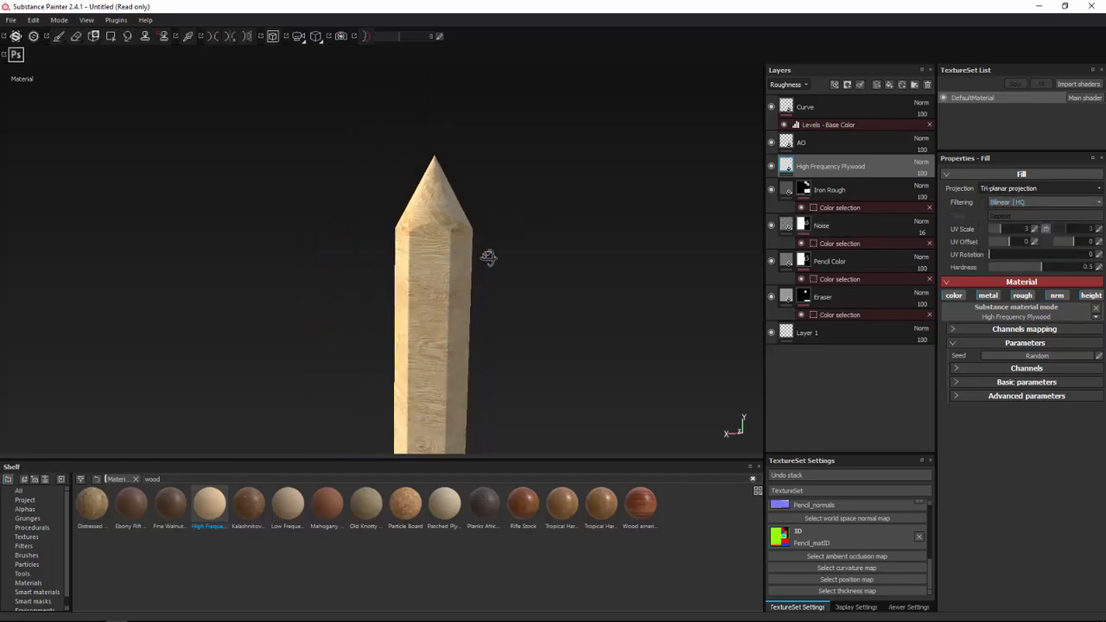
{"action": "left_click_drag", "start_coordinate": [488, 257], "coordinate": [698, 283], "text": "alt"}
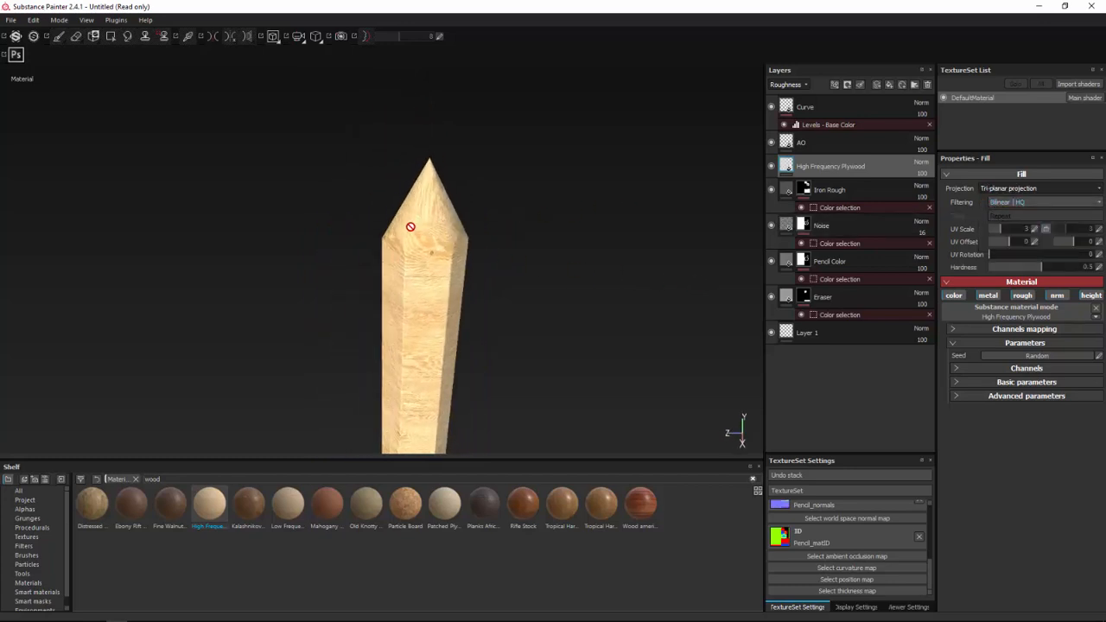
{"action": "mouse_move", "coordinate": [410, 226]}
{"action": "left_mouse_down", "text": "alt"}
{"action": "mouse_move", "coordinate": [579, 222]}
{"action": "mouse_move", "coordinate": [382, 235]}
{"action": "mouse_move", "coordinate": [458, 267]}
{"action": "mouse_move", "coordinate": [477, 343]}
{"action": "mouse_move", "coordinate": [435, 316]}
{"action": "mouse_move", "coordinate": [375, 180]}
{"action": "mouse_move", "coordinate": [434, 143]}
{"action": "mouse_move", "coordinate": [491, 182]}
{"action": "mouse_move", "coordinate": [757, 198]}
{"action": "mouse_move", "coordinate": [482, 213]}
{"action": "mouse_move", "coordinate": [395, 143]}
{"action": "mouse_move", "coordinate": [432, 115]}
{"action": "mouse_move", "coordinate": [310, 111]}
{"action": "mouse_move", "coordinate": [495, 118]}
{"action": "mouse_move", "coordinate": [478, 171]}
{"action": "mouse_move", "coordinate": [472, 247]}
{"action": "mouse_move", "coordinate": [475, 239]}
{"action": "mouse_move", "coordinate": [452, 236]}
{"action": "left_mouse_up", "text": "alt"}
{"action": "scroll", "coordinate": [440, 144], "scroll_direction": "up", "scroll_amount": 2}
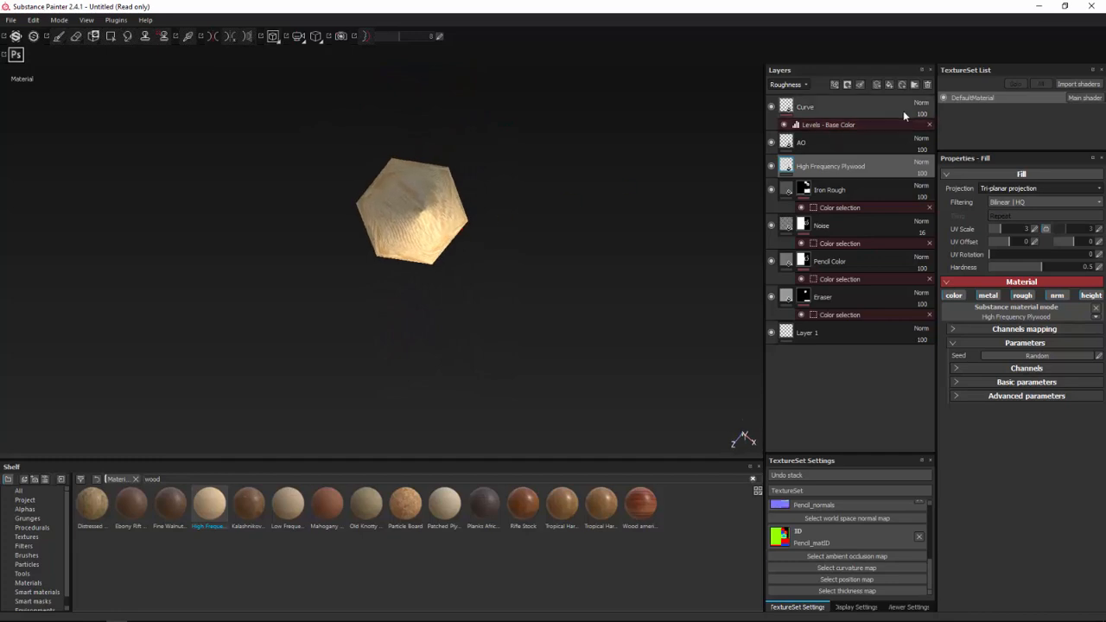
{"action": "left_click", "coordinate": [927, 85]}
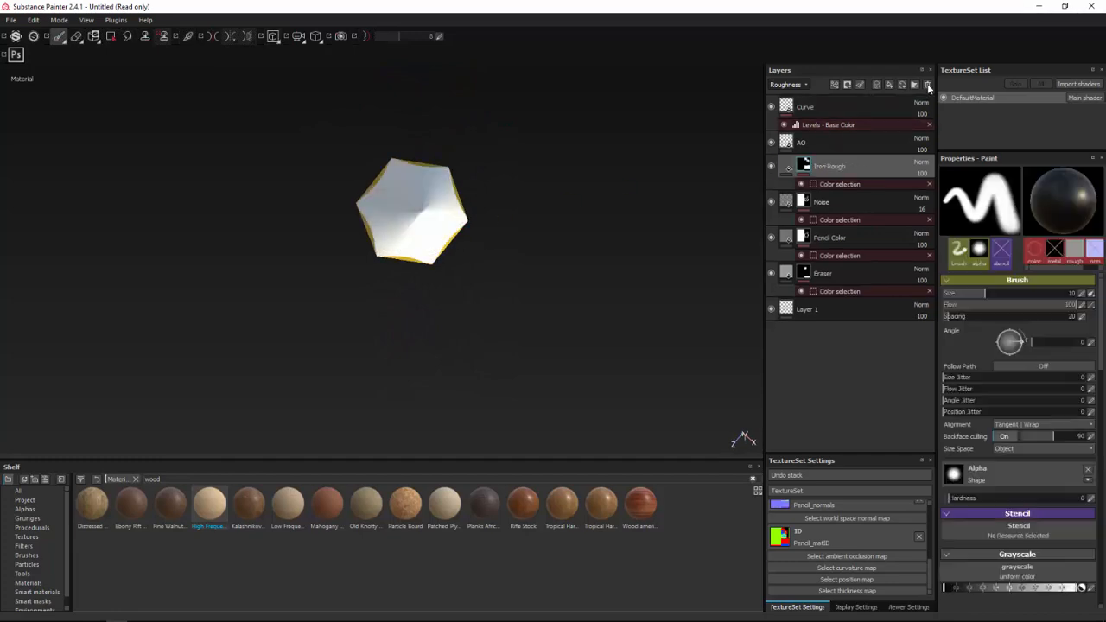
Add an empty paint layer above Iron Rough and view the pencil tip end-on in orthographic view.
{"action": "left_click", "coordinate": [878, 85]}
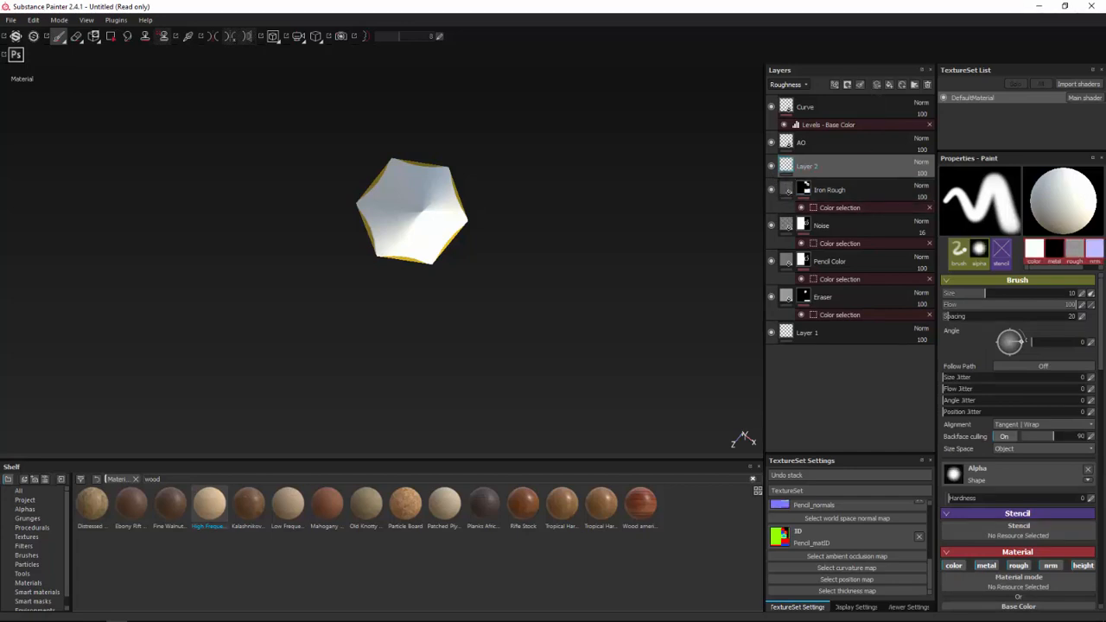
{"action": "mouse_move", "coordinate": [548, 234]}
{"action": "left_mouse_down", "text": "alt"}
{"action": "mouse_move", "coordinate": [471, 183]}
{"action": "mouse_move", "coordinate": [424, 247]}
{"action": "mouse_move", "coordinate": [406, 246]}
{"action": "mouse_move", "coordinate": [450, 232]}
{"action": "left_mouse_up", "text": "alt"}
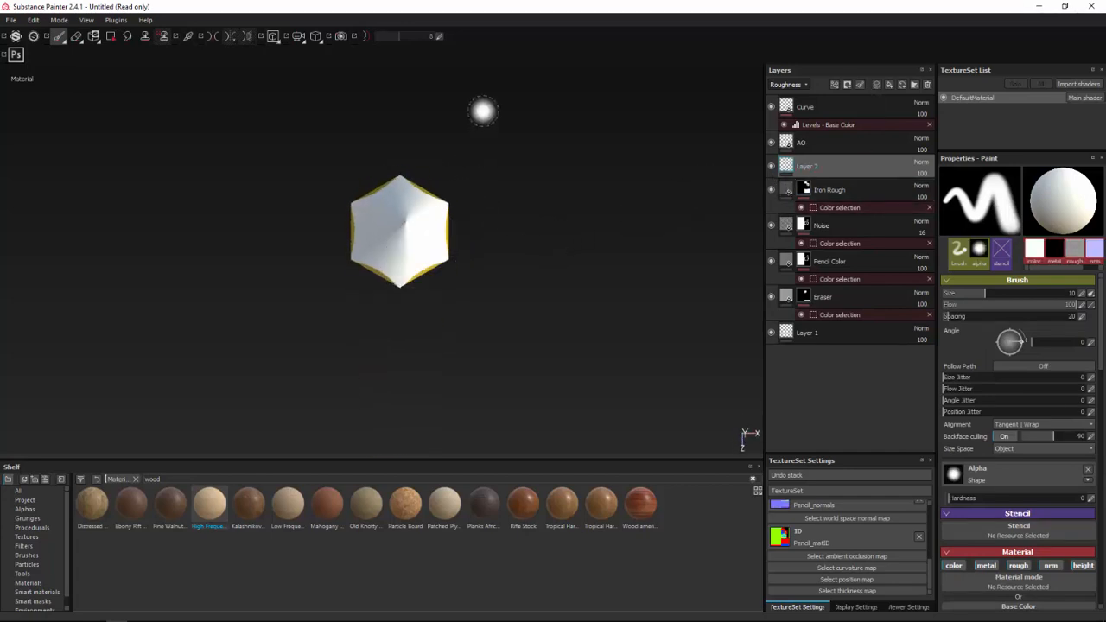
{"action": "left_click", "coordinate": [315, 38]}
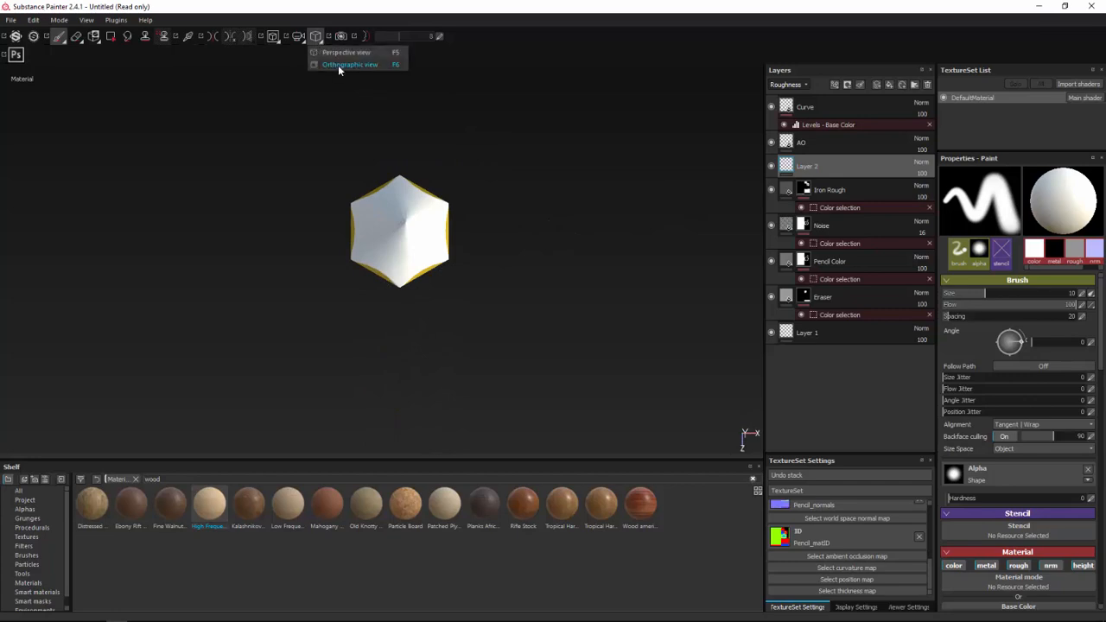
{"action": "left_click", "coordinate": [339, 65]}
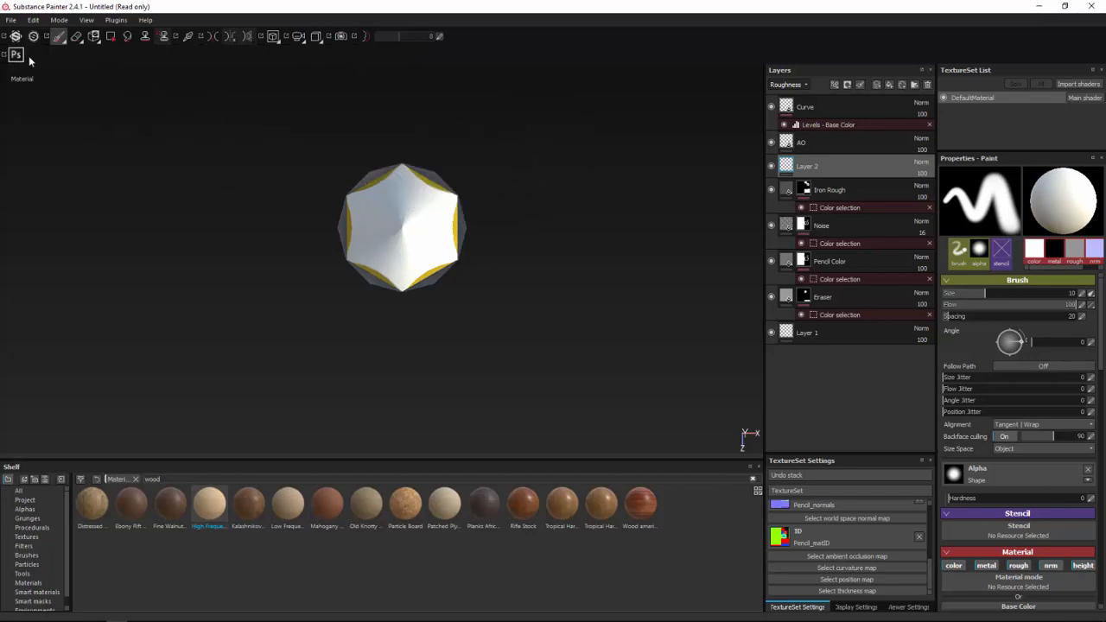
Switch to the Projection tool, load High Frequency Plywood as its material, and frame the pencil tip.
{"action": "left_click", "coordinate": [95, 40]}
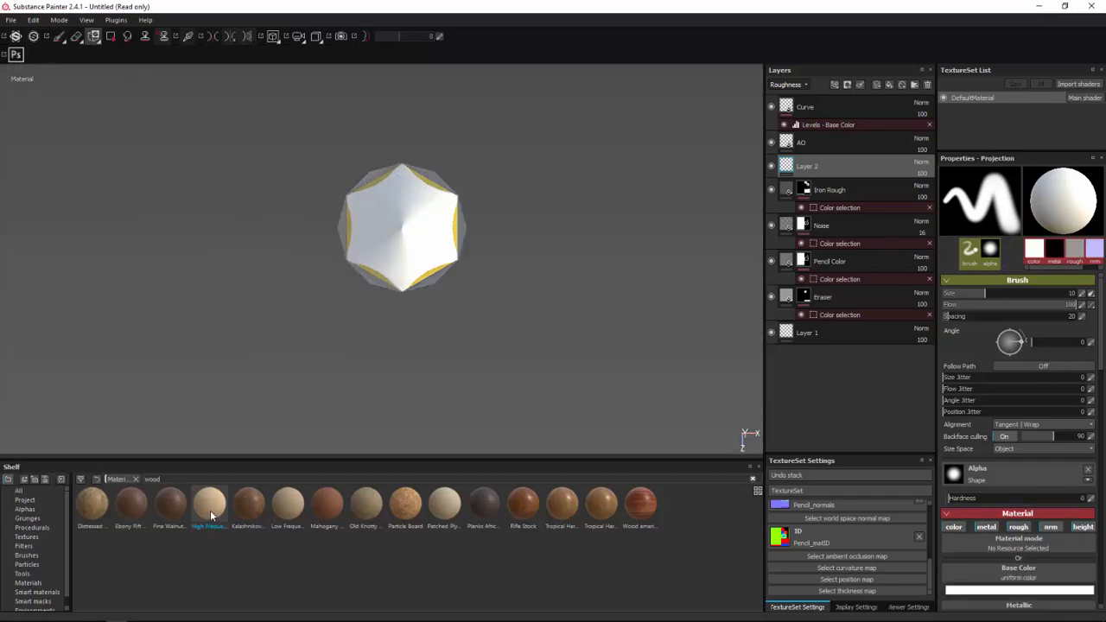
{"action": "mouse_move", "coordinate": [207, 509]}
{"action": "left_mouse_down"}
{"action": "mouse_move", "coordinate": [452, 492]}
{"action": "mouse_move", "coordinate": [1015, 489]}
{"action": "mouse_move", "coordinate": [1004, 542]}
{"action": "left_mouse_up"}
{"action": "scroll", "coordinate": [515, 344], "scroll_direction": "up", "scroll_amount": 3}
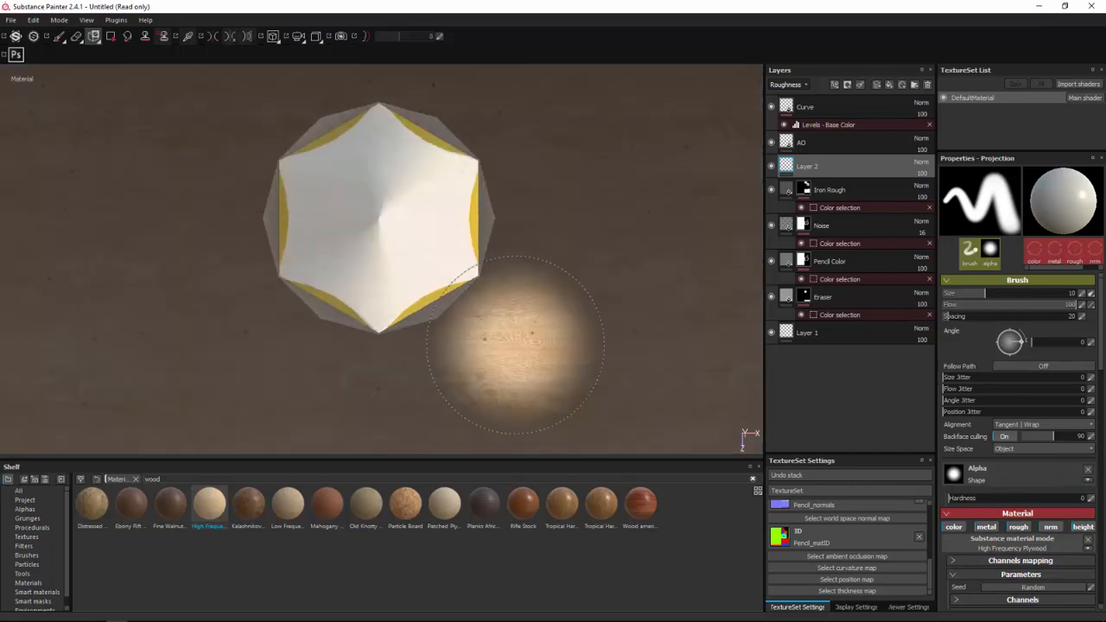
{"action": "scroll", "coordinate": [515, 344], "scroll_direction": "down", "scroll_amount": 4}
{"action": "scroll", "coordinate": [515, 344], "scroll_direction": "up", "scroll_amount": 3}
{"action": "scroll", "coordinate": [512, 344], "scroll_direction": "down", "scroll_amount": 1}
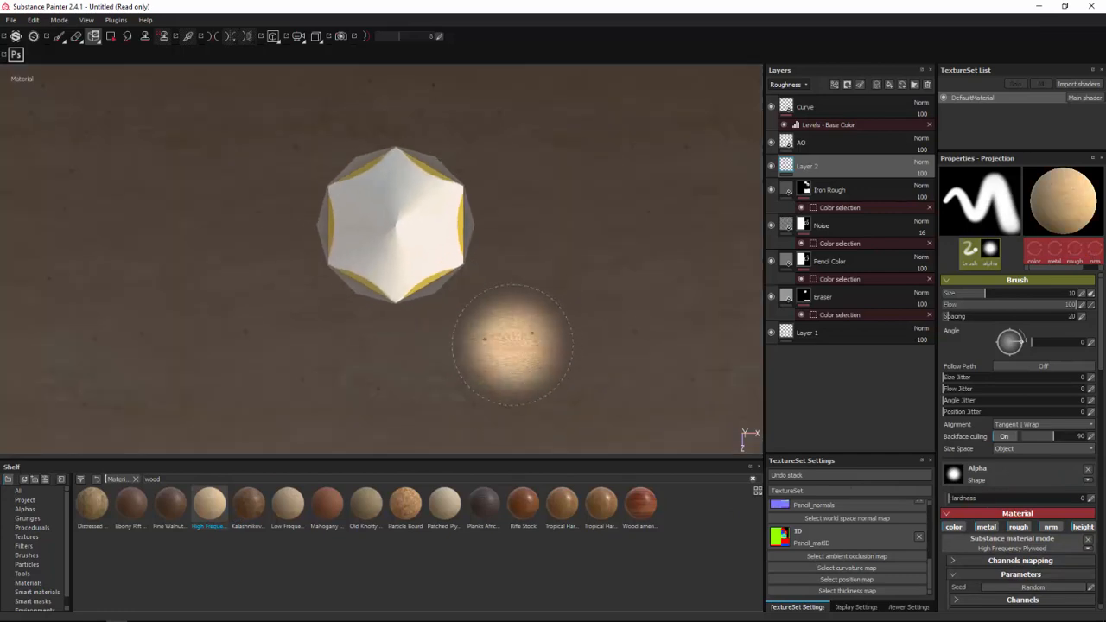
{"action": "scroll", "coordinate": [511, 344], "scroll_direction": "up", "scroll_amount": 4}
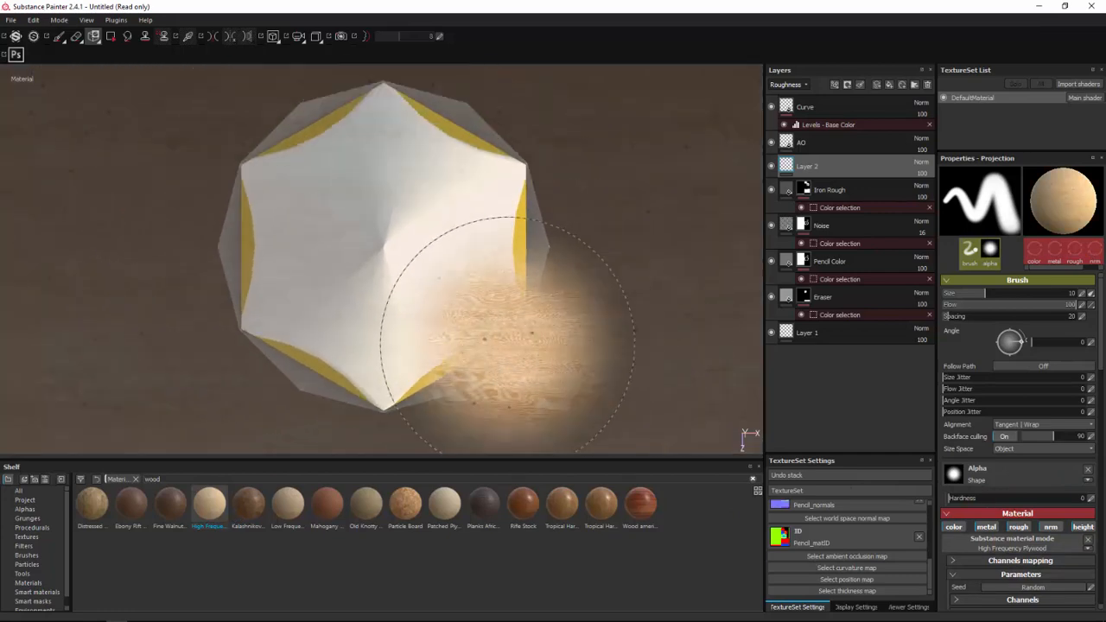
{"action": "scroll", "coordinate": [507, 336], "scroll_direction": "down", "scroll_amount": 3}
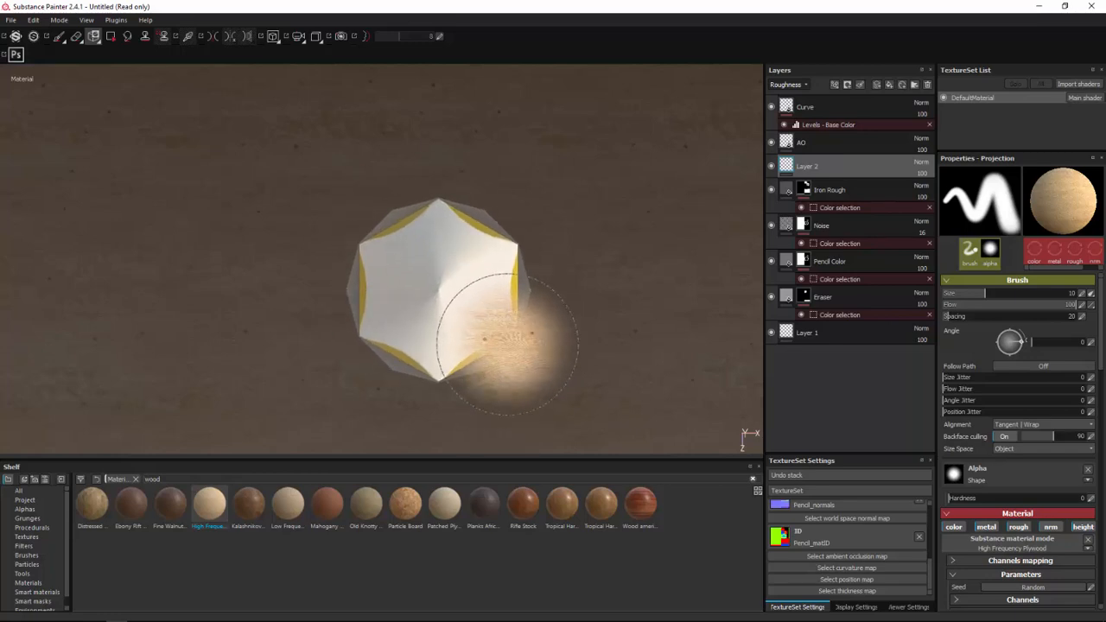
Rotate, shift and enlarge the projected plywood pattern so its grain covers the pencil tip.
{"action": "key", "text": "s"}
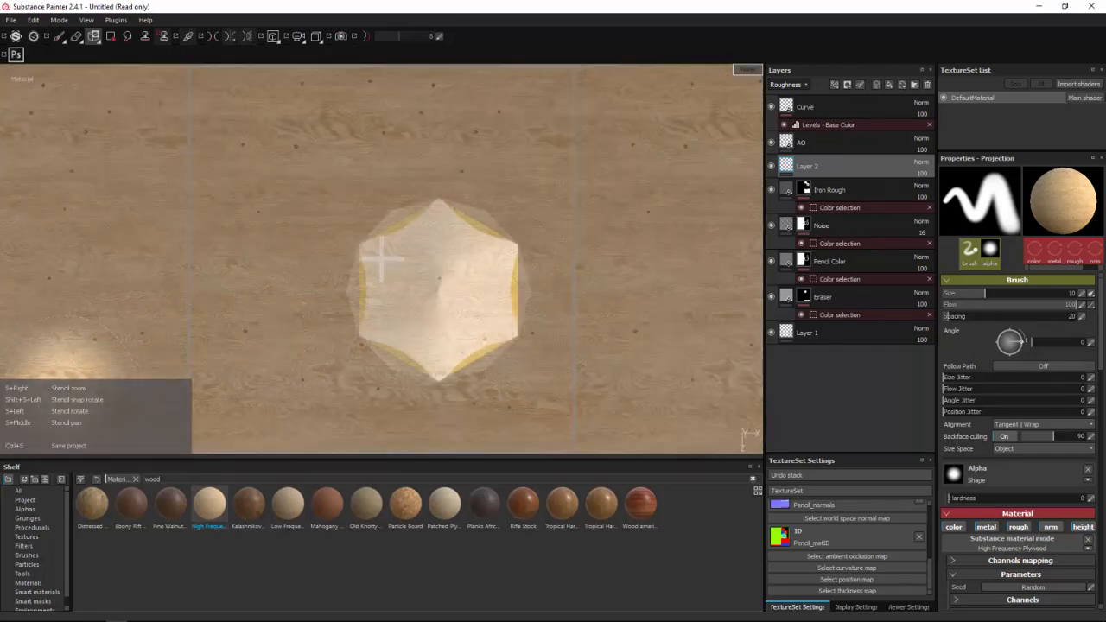
{"action": "mouse_move", "coordinate": [414, 311]}
{"action": "right_mouse_down"}
{"action": "mouse_move", "coordinate": [449, 306]}
{"action": "mouse_move", "coordinate": [487, 326]}
{"action": "mouse_move", "coordinate": [415, 293]}
{"action": "right_mouse_up"}
{"action": "right_click_drag", "start_coordinate": [364, 253], "coordinate": [479, 321]}
{"action": "mouse_move", "coordinate": [480, 320]}
{"action": "left_mouse_down"}
{"action": "mouse_move", "coordinate": [356, 317]}
{"action": "mouse_move", "coordinate": [487, 317]}
{"action": "mouse_move", "coordinate": [471, 318]}
{"action": "left_mouse_up"}
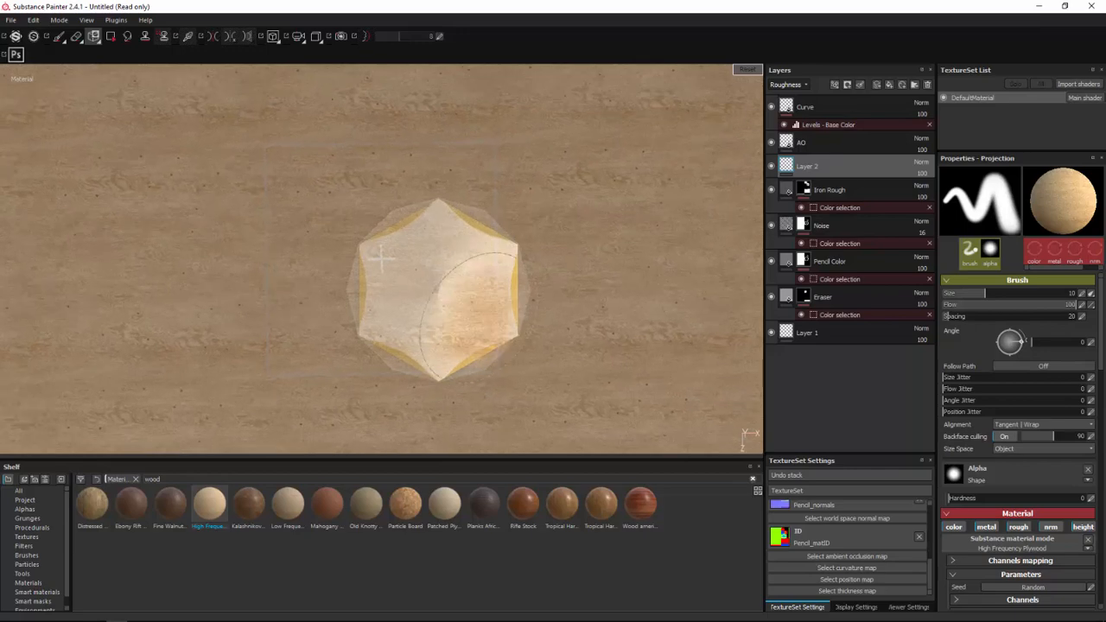
{"action": "middle_click_drag", "start_coordinate": [547, 329], "coordinate": [513, 343]}
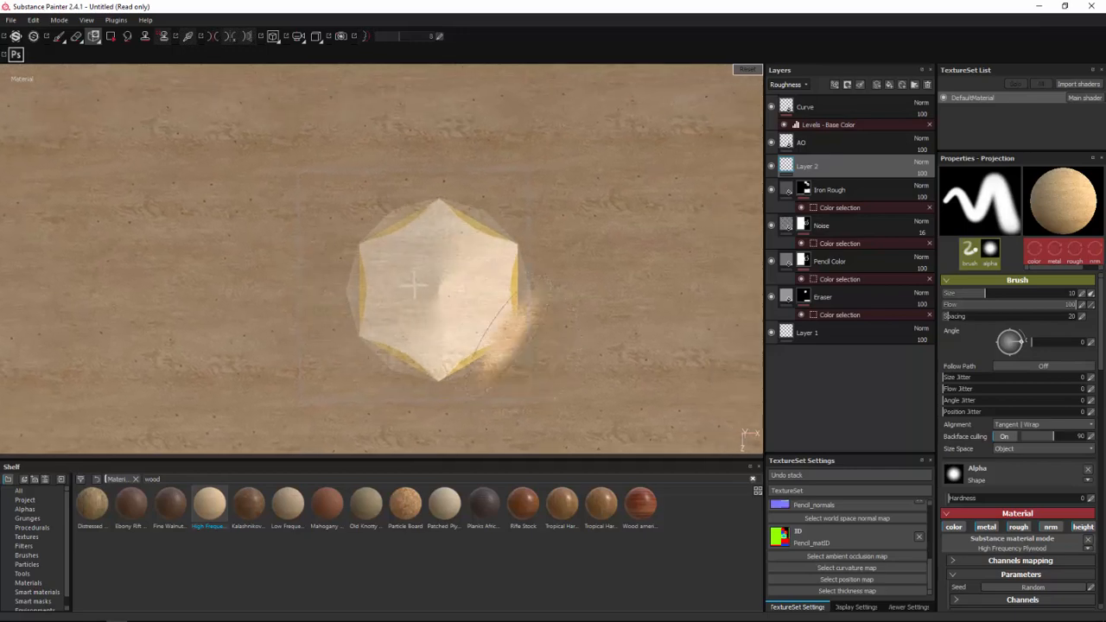
{"action": "left_click_drag", "start_coordinate": [514, 333], "coordinate": [469, 335]}
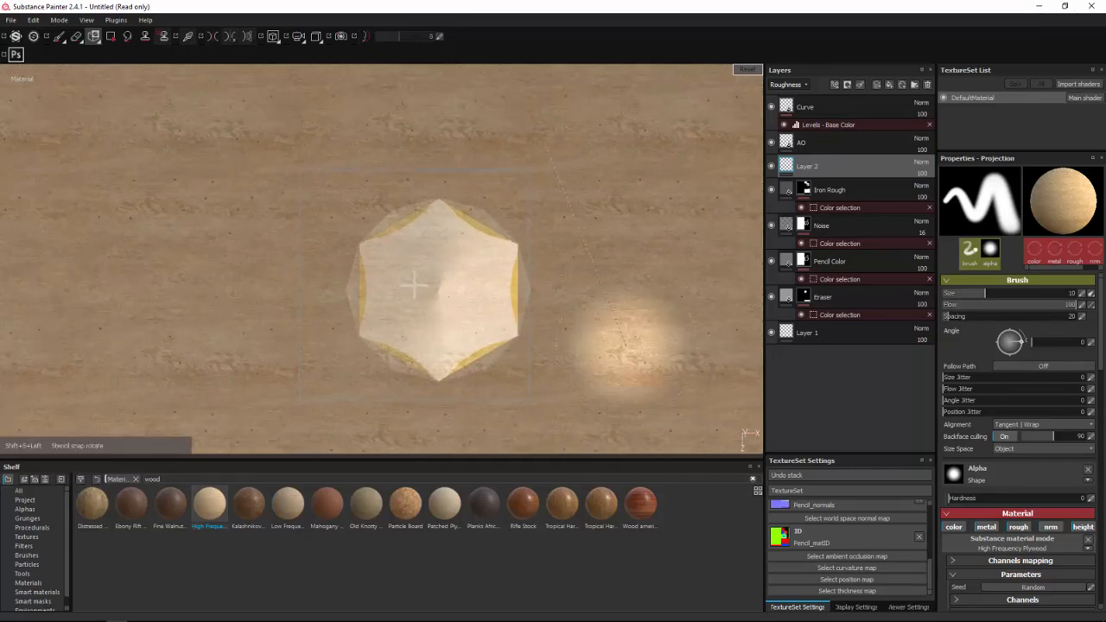
{"action": "left_click_drag", "start_coordinate": [627, 346], "coordinate": [551, 355]}
{"action": "key", "text": "s"}
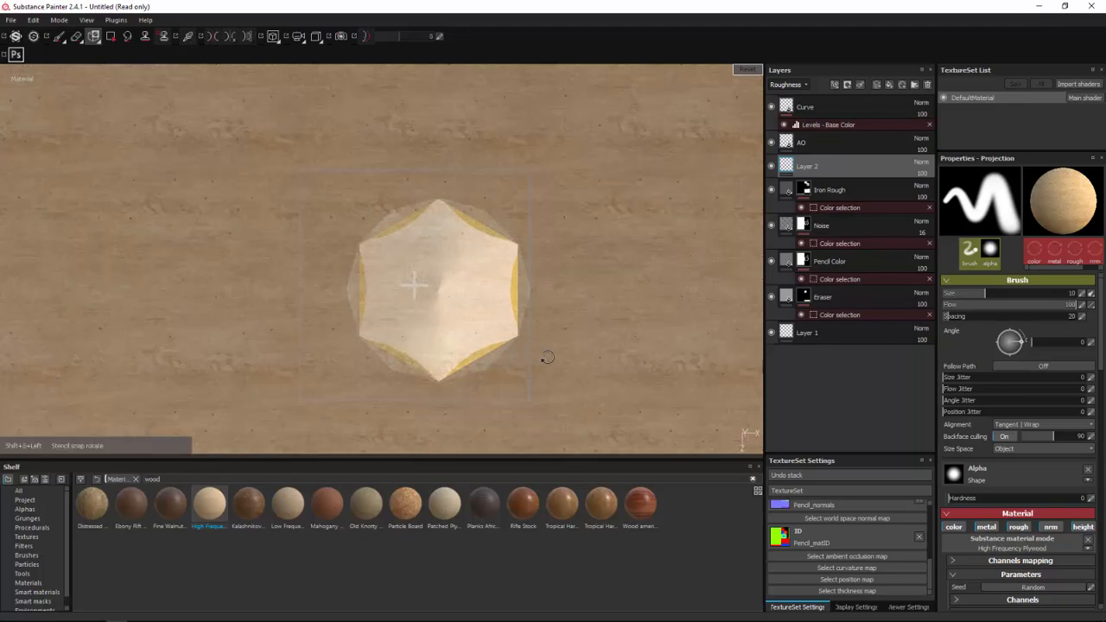
{"action": "right_click_drag", "start_coordinate": [413, 285], "coordinate": [613, 359]}
{"action": "mouse_move", "coordinate": [613, 359]}
{"action": "middle_mouse_down"}
{"action": "mouse_move", "coordinate": [679, 343]}
{"action": "mouse_move", "coordinate": [614, 308]}
{"action": "mouse_move", "coordinate": [700, 316]}
{"action": "mouse_move", "coordinate": [715, 334]}
{"action": "middle_mouse_up"}
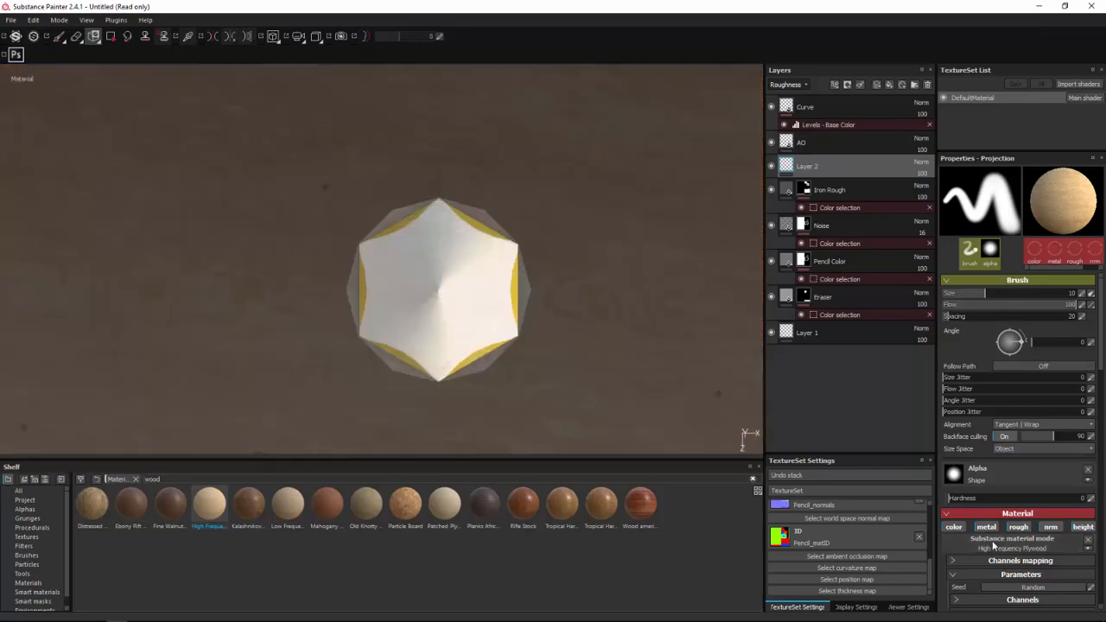
Turn off the normal and height channels of the projected plywood material, and undo a test stroke on the pencil tip.
{"action": "left_click", "coordinate": [985, 526]}
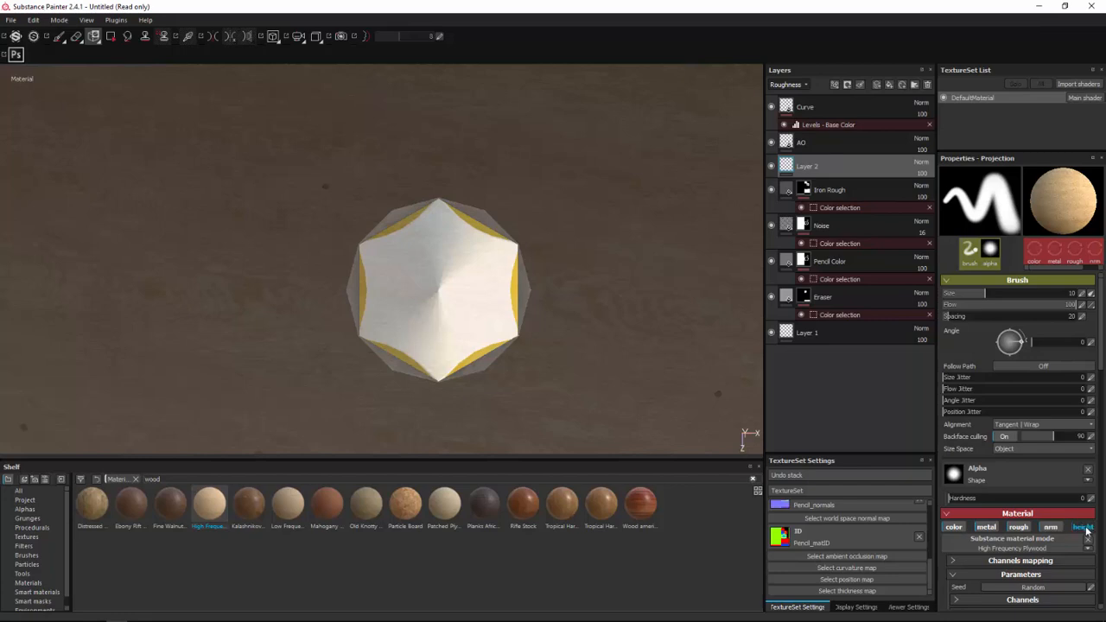
{"action": "left_click", "coordinate": [953, 527]}
{"action": "mouse_move", "coordinate": [458, 354]}
{"action": "left_mouse_down"}
{"action": "mouse_move", "coordinate": [432, 345]}
{"action": "mouse_move", "coordinate": [393, 251]}
{"action": "mouse_move", "coordinate": [395, 271]}
{"action": "mouse_move", "coordinate": [445, 289]}
{"action": "mouse_move", "coordinate": [420, 309]}
{"action": "left_mouse_up"}
{"action": "key", "text": "ctrl+z"}
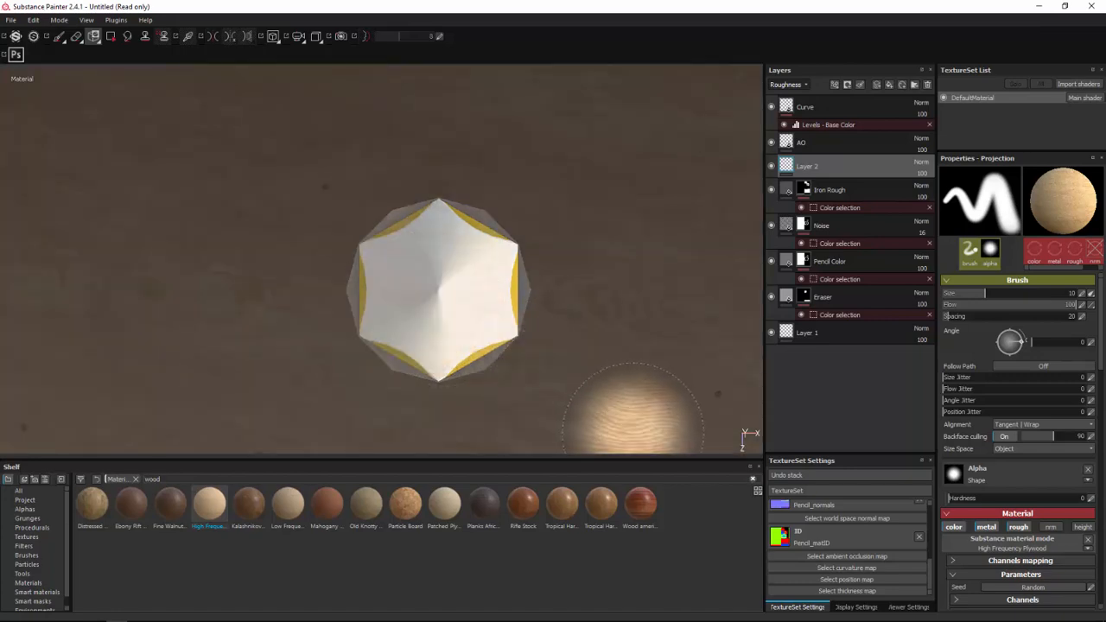
Set the texture set size to 512 and paint the projected plywood over all sides of the pencil tip.
{"action": "left_click", "coordinate": [810, 608]}
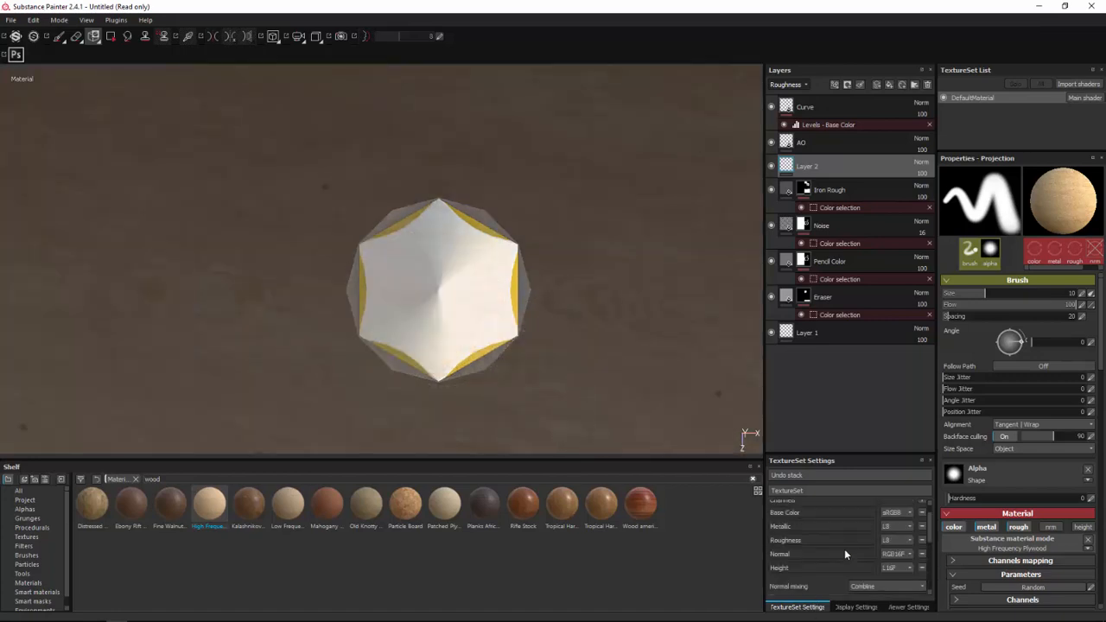
{"action": "left_click", "coordinate": [830, 505]}
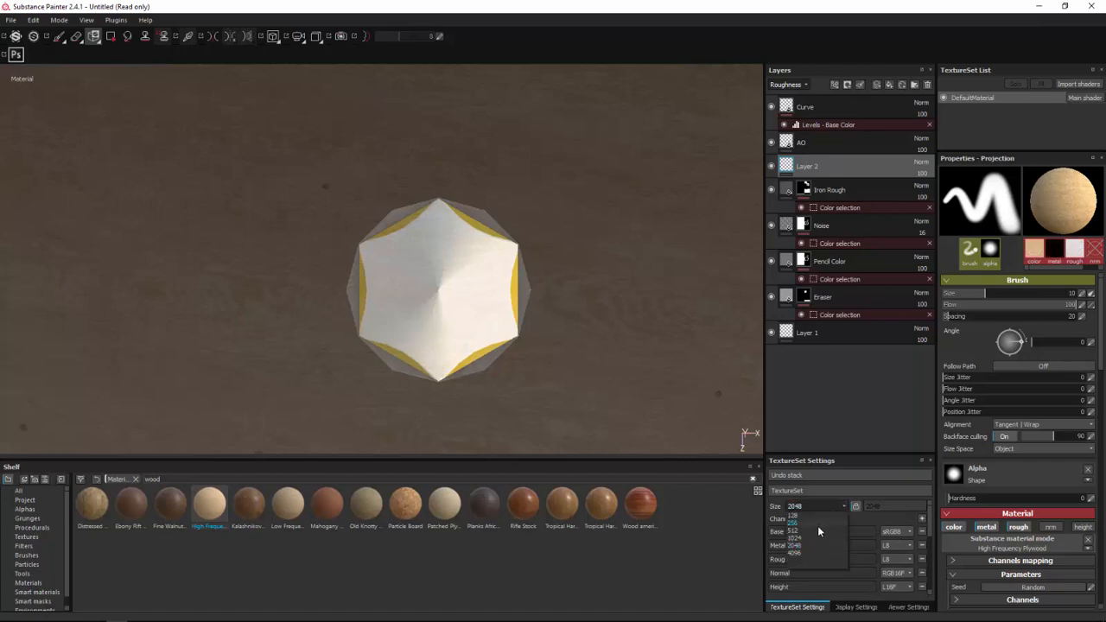
{"action": "mouse_move", "coordinate": [466, 363]}
{"action": "left_mouse_down"}
{"action": "mouse_move", "coordinate": [406, 328]}
{"action": "mouse_move", "coordinate": [389, 285]}
{"action": "mouse_move", "coordinate": [347, 298]}
{"action": "mouse_move", "coordinate": [337, 246]}
{"action": "mouse_move", "coordinate": [440, 223]}
{"action": "mouse_move", "coordinate": [429, 241]}
{"action": "left_mouse_up"}
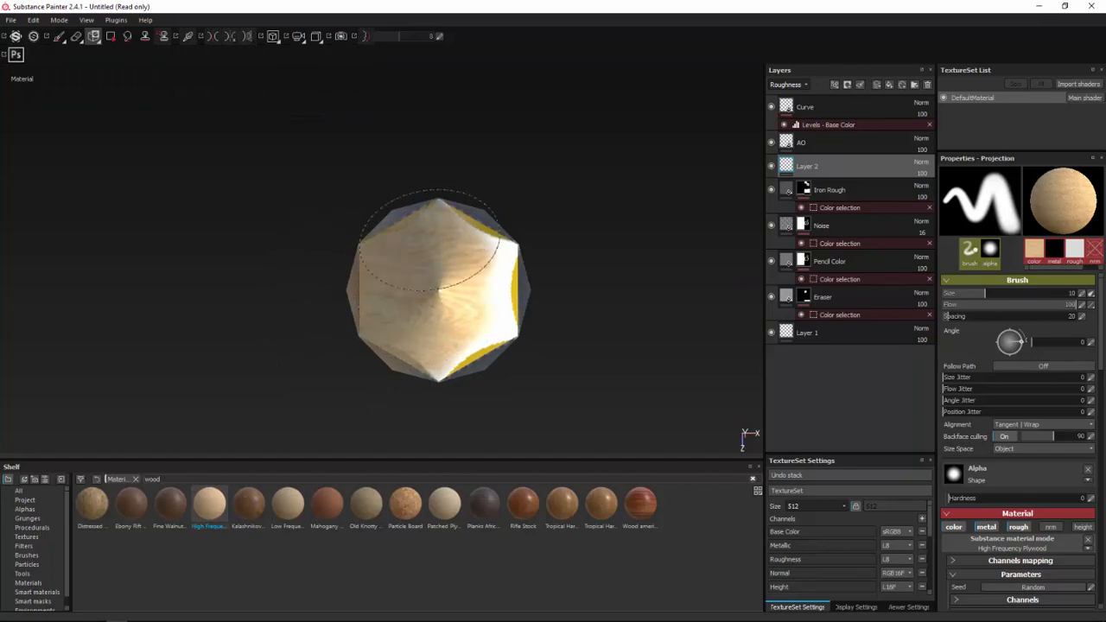
{"action": "mouse_move", "coordinate": [458, 278]}
{"action": "left_mouse_down"}
{"action": "mouse_move", "coordinate": [471, 289]}
{"action": "mouse_move", "coordinate": [504, 273]}
{"action": "left_mouse_up"}
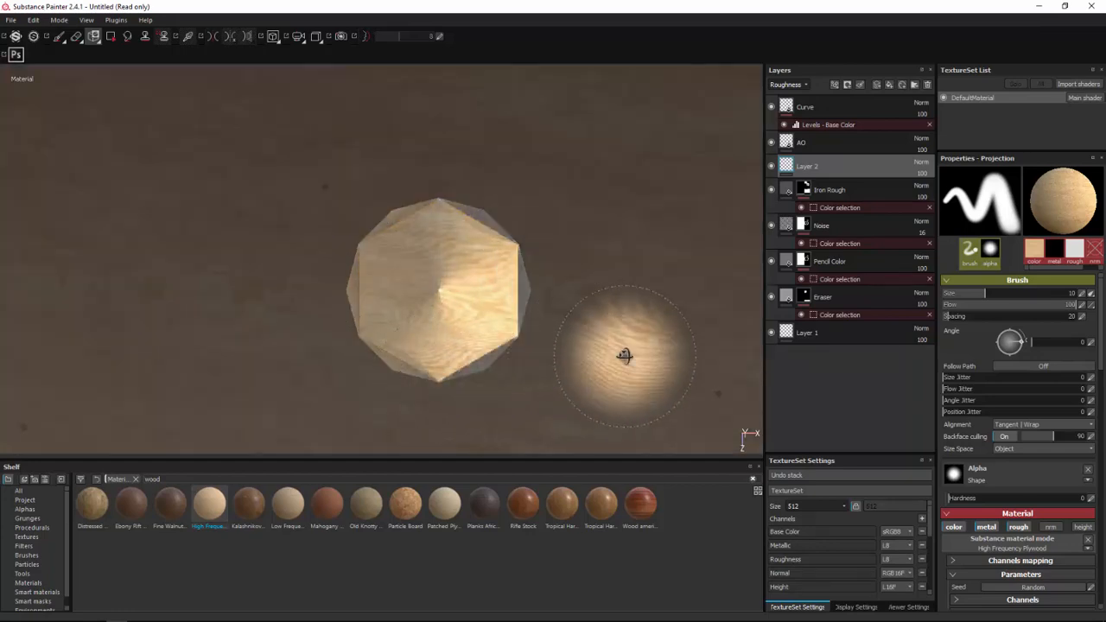
{"action": "mouse_move", "coordinate": [622, 358]}
{"action": "left_mouse_down", "text": "alt"}
{"action": "mouse_move", "coordinate": [493, 321]}
{"action": "mouse_move", "coordinate": [530, 346]}
{"action": "left_mouse_up", "text": "alt"}
{"action": "mouse_move", "coordinate": [530, 345]}
{"action": "right_mouse_down", "text": "shift"}
{"action": "mouse_move", "coordinate": [524, 353]}
{"action": "mouse_move", "coordinate": [605, 259]}
{"action": "mouse_move", "coordinate": [628, 290]}
{"action": "right_mouse_up", "text": "shift"}
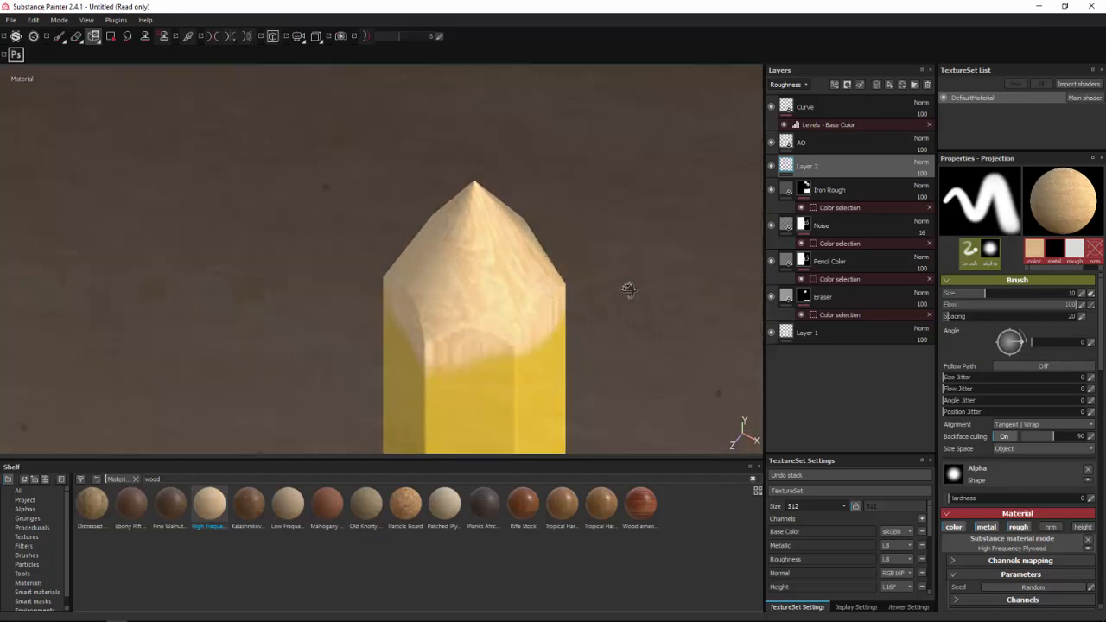
{"action": "mouse_move", "coordinate": [627, 290]}
{"action": "left_mouse_down", "text": "alt"}
{"action": "mouse_move", "coordinate": [647, 338]}
{"action": "mouse_move", "coordinate": [638, 339]}
{"action": "left_mouse_up", "text": "alt"}
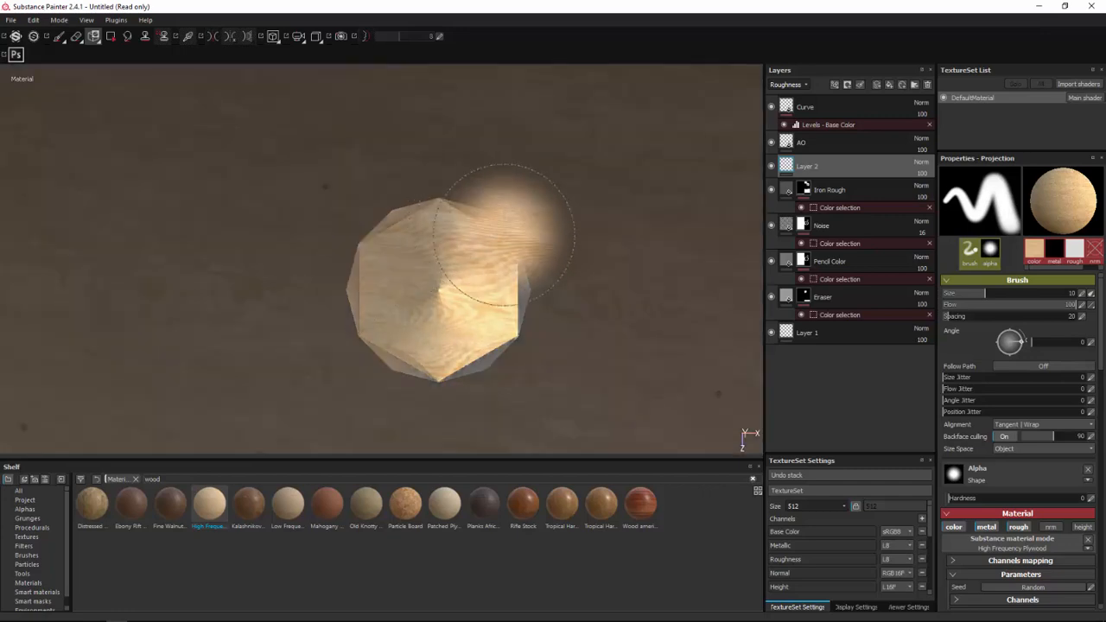
{"action": "mouse_move", "coordinate": [469, 259]}
{"action": "left_mouse_down", "text": "alt"}
{"action": "mouse_move", "coordinate": [449, 257]}
{"action": "mouse_move", "coordinate": [402, 198]}
{"action": "mouse_move", "coordinate": [343, 219]}
{"action": "mouse_move", "coordinate": [493, 333]}
{"action": "left_mouse_up", "text": "alt"}
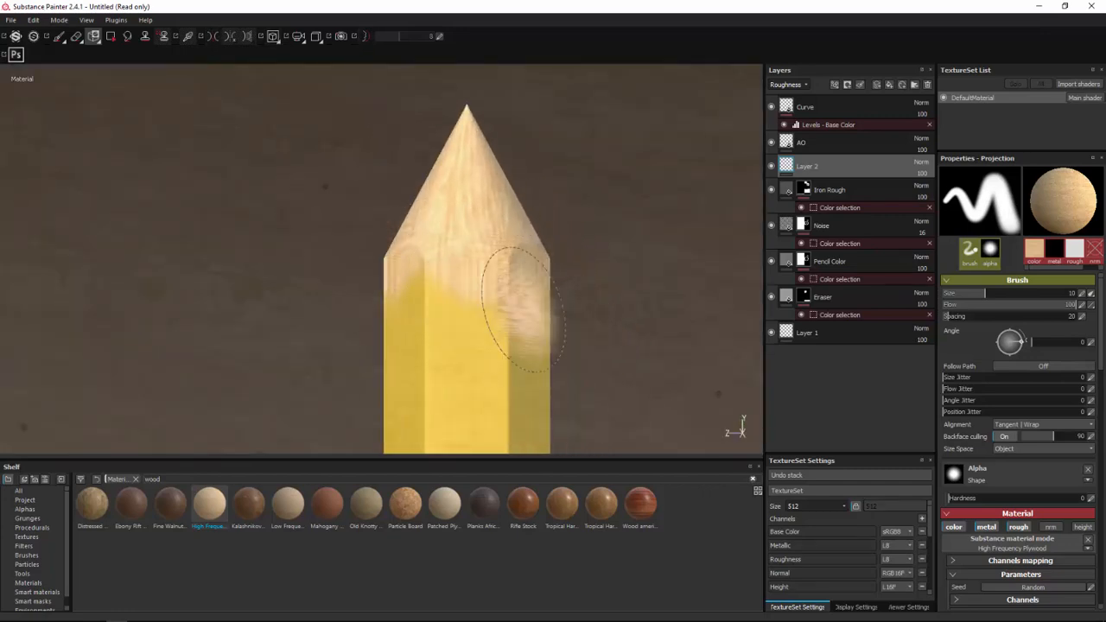
Mask Layer 2 with an ID color selection of the cyan wood area and set its tolerance to 1.
{"action": "key", "text": "1"}
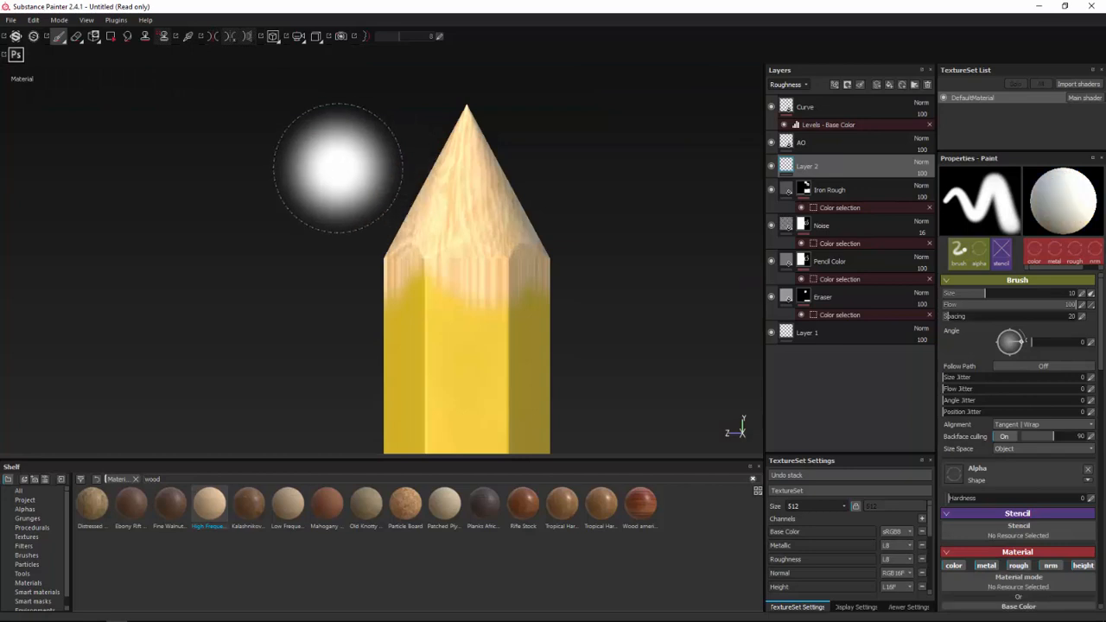
{"action": "mouse_move", "coordinate": [388, 234]}
{"action": "left_mouse_down", "text": "alt"}
{"action": "mouse_move", "coordinate": [378, 271]}
{"action": "mouse_move", "coordinate": [562, 270]}
{"action": "left_mouse_up", "text": "alt"}
{"action": "right_click", "coordinate": [856, 167]}
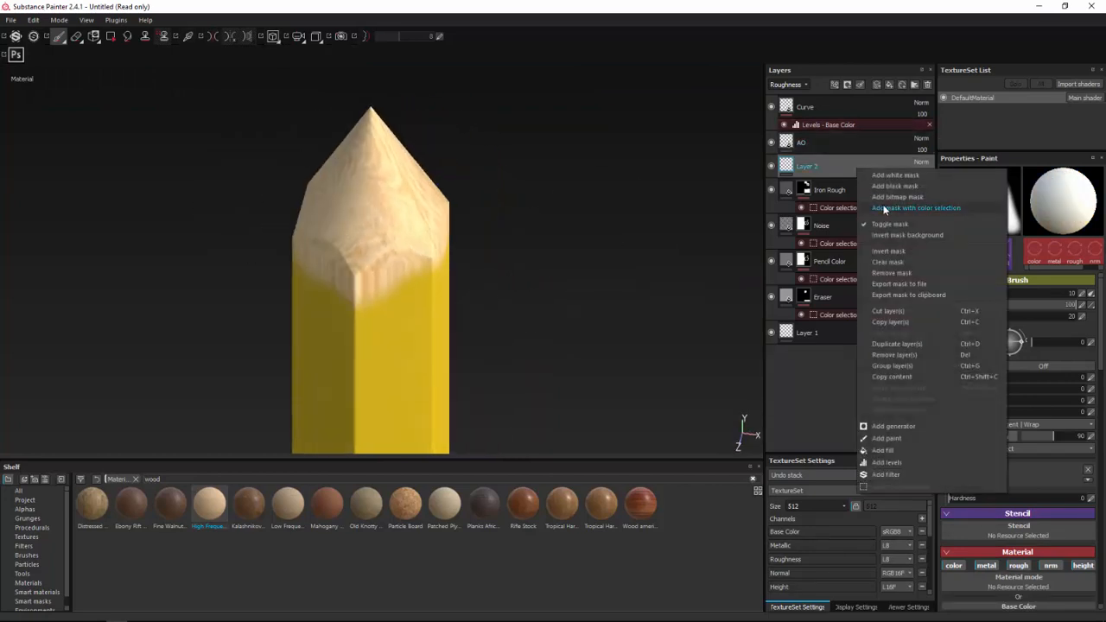
{"action": "left_click", "coordinate": [883, 205]}
{"action": "left_click", "coordinate": [1079, 264]}
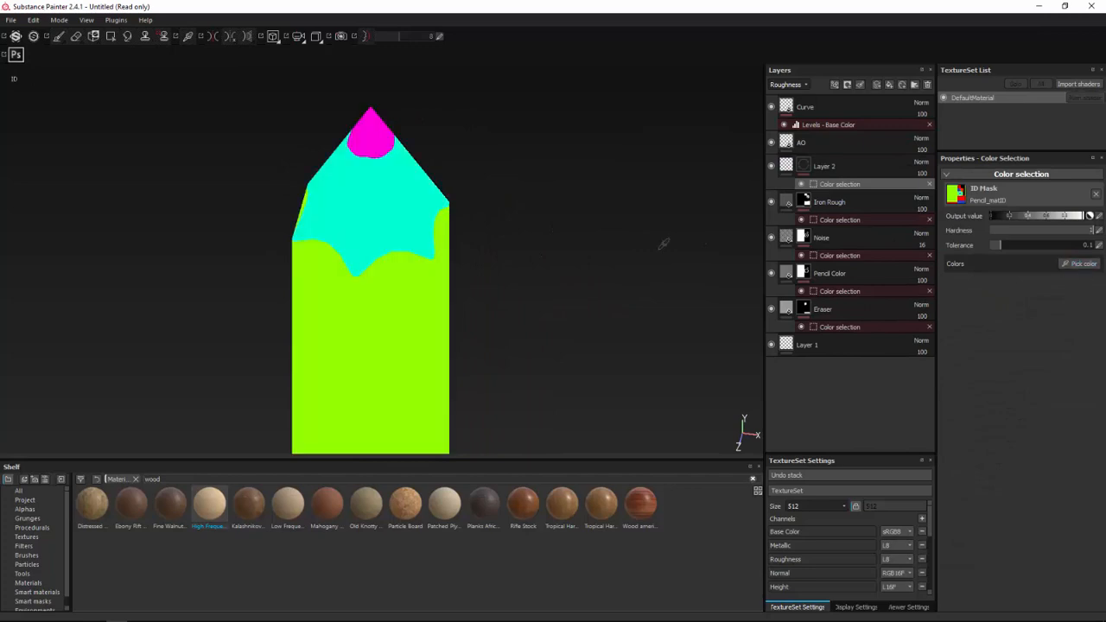
{"action": "left_click", "coordinate": [394, 208]}
{"action": "scroll", "coordinate": [444, 217], "scroll_direction": "up", "scroll_amount": 6}
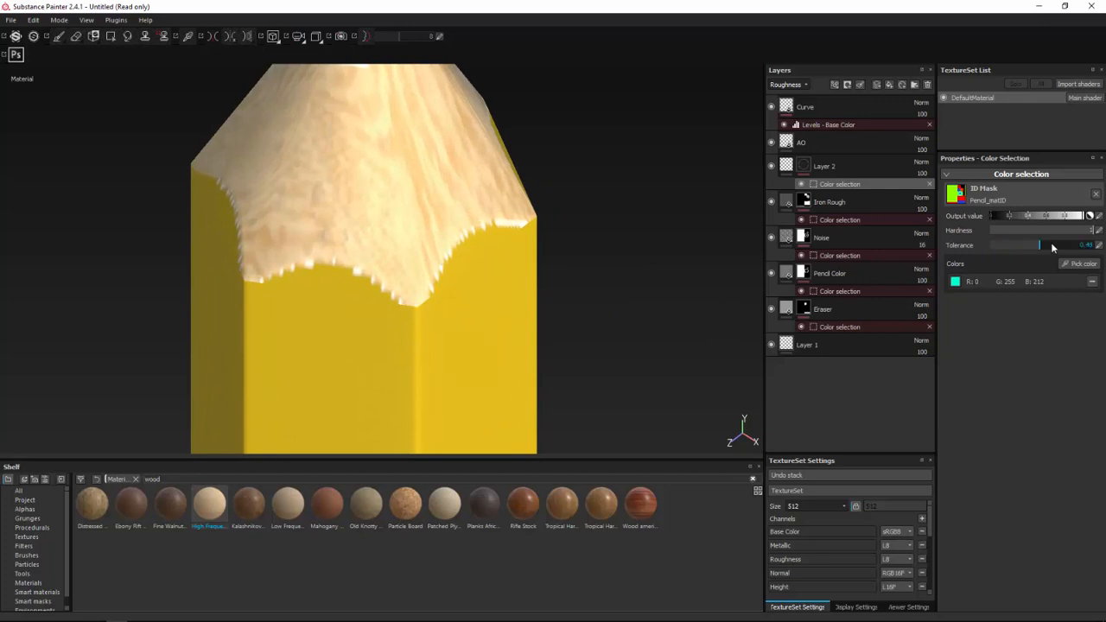
{"action": "left_click_drag", "start_coordinate": [1052, 248], "coordinate": [1078, 247]}
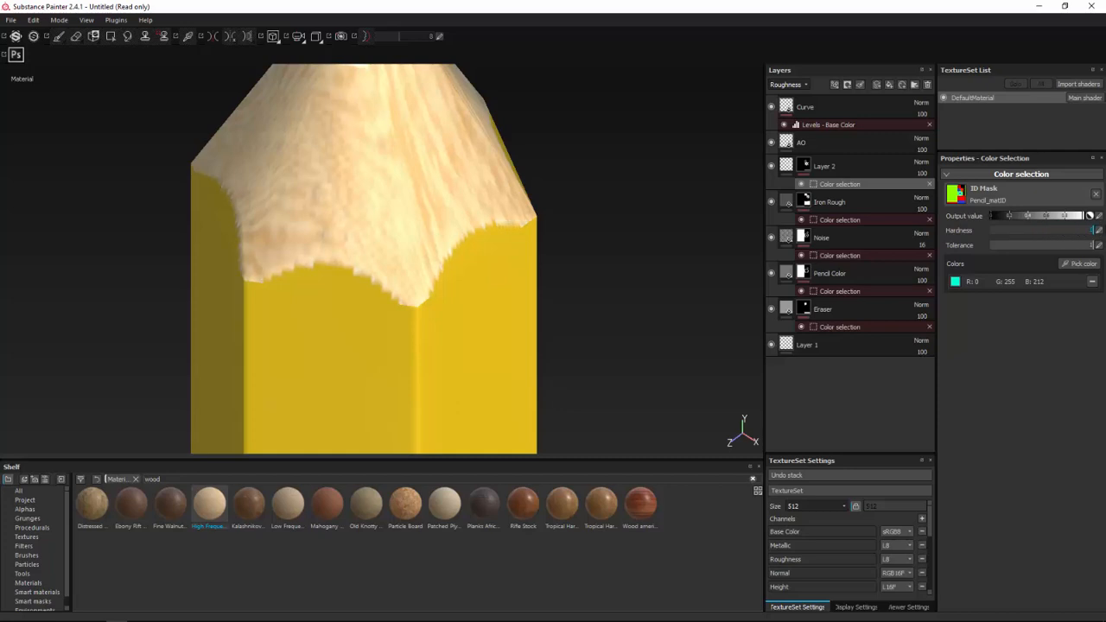
Set the texture set size to 2048 to sharpen the projected wood grain.
{"action": "scroll", "coordinate": [544, 261], "scroll_direction": "down", "scroll_amount": 6}
{"action": "mouse_move", "coordinate": [525, 212]}
{"action": "left_mouse_down", "text": "alt"}
{"action": "mouse_move", "coordinate": [427, 261]}
{"action": "mouse_move", "coordinate": [216, 249]}
{"action": "mouse_move", "coordinate": [562, 200]}
{"action": "left_mouse_up", "text": "alt"}
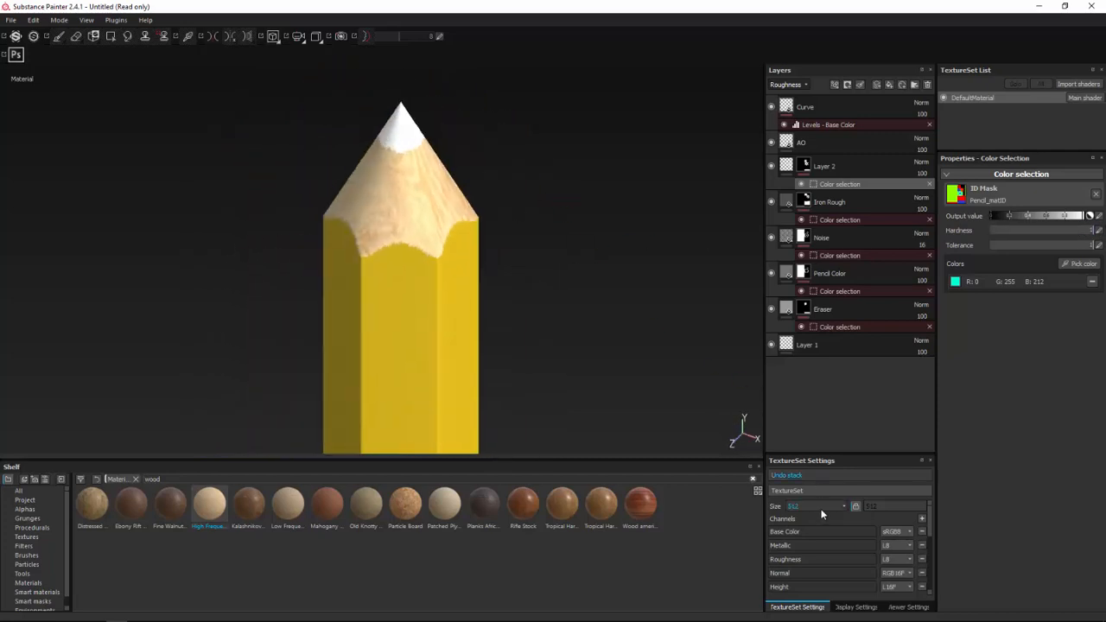
{"action": "left_click", "coordinate": [818, 546]}
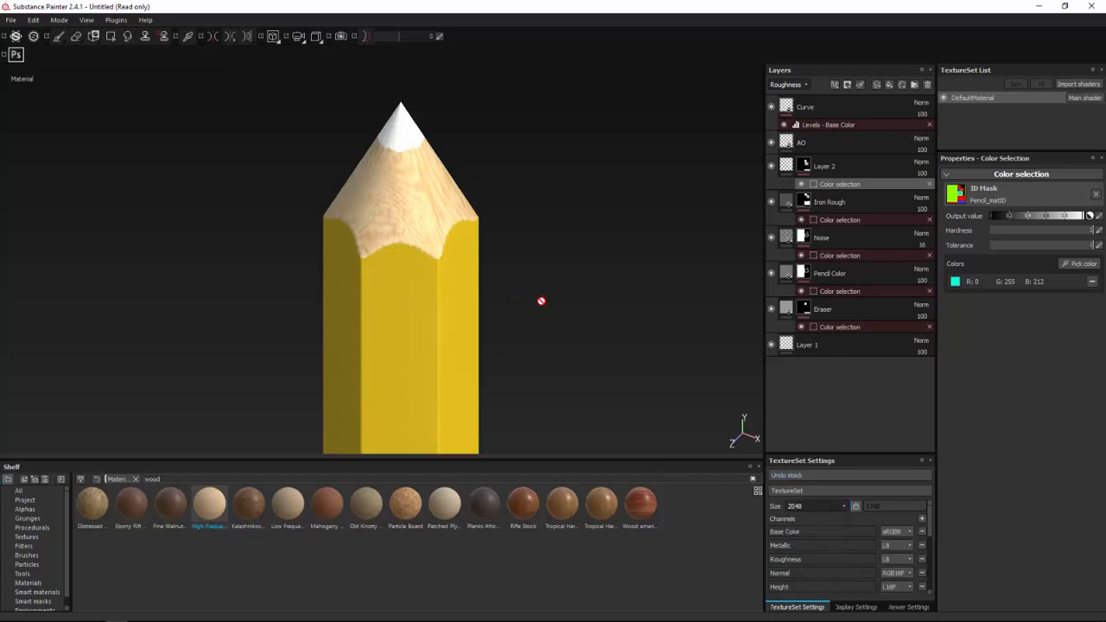
Examine the masked wood grain on the pencil tip from several sides and distances.
{"action": "left_click_drag", "start_coordinate": [545, 223], "coordinate": [333, 240], "text": "alt"}
{"action": "right_click_drag", "start_coordinate": [333, 239], "coordinate": [976, 373], "text": "alt"}
{"action": "mouse_move", "coordinate": [458, 294]}
{"action": "left_mouse_down", "text": "alt"}
{"action": "mouse_move", "coordinate": [758, 286]}
{"action": "mouse_move", "coordinate": [696, 346]}
{"action": "mouse_move", "coordinate": [313, 279]}
{"action": "mouse_move", "coordinate": [331, 217]}
{"action": "left_mouse_up", "text": "alt"}
{"action": "scroll", "coordinate": [370, 240], "scroll_direction": "down", "scroll_amount": 15}
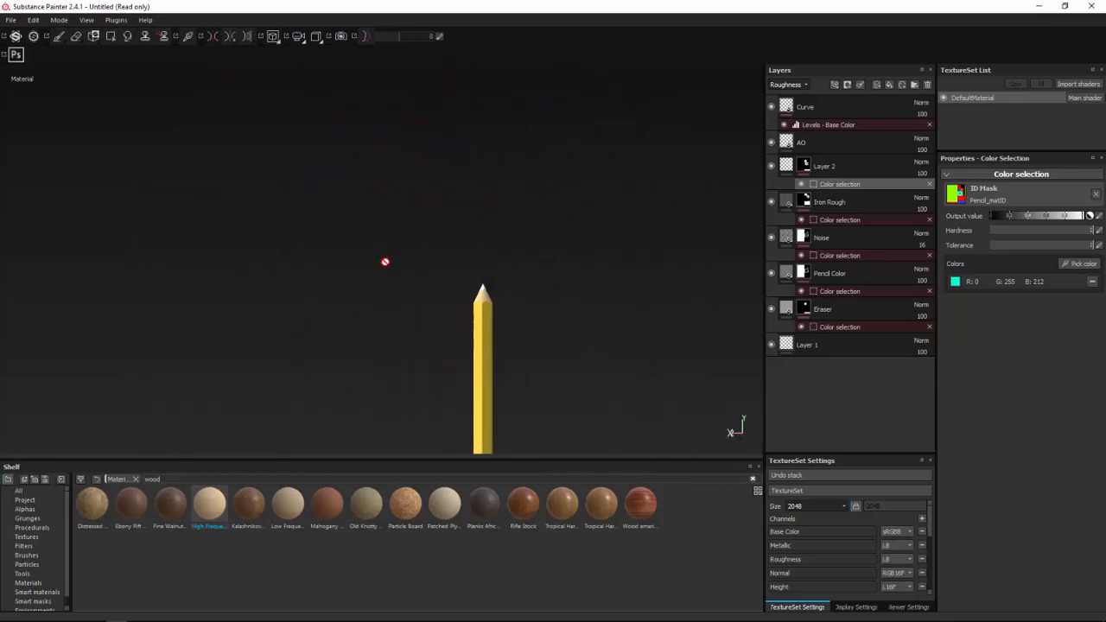
{"action": "middle_click_drag", "start_coordinate": [404, 268], "coordinate": [315, 3], "text": "alt"}
{"action": "left_click_drag", "start_coordinate": [354, 160], "coordinate": [475, 190], "text": "alt"}
{"action": "middle_click_drag", "start_coordinate": [459, 270], "coordinate": [455, 401], "text": "alt"}
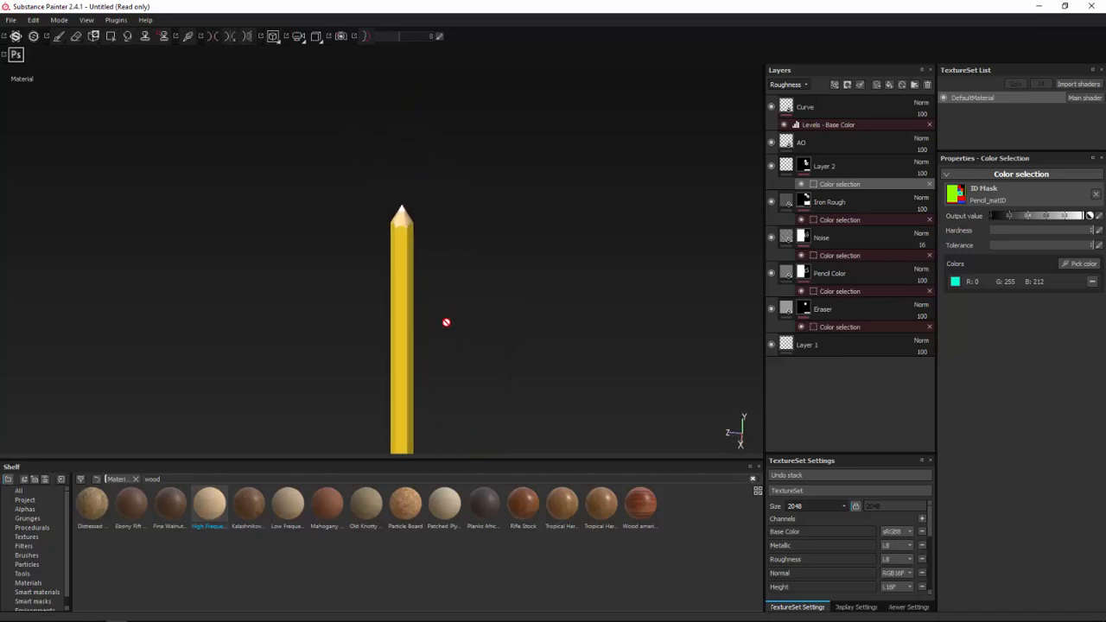
{"action": "scroll", "coordinate": [445, 319], "scroll_direction": "up", "scroll_amount": 6}
{"action": "scroll", "coordinate": [430, 301], "scroll_direction": "up", "scroll_amount": 4}
{"action": "mouse_move", "coordinate": [442, 296]}
{"action": "left_mouse_down", "text": "alt"}
{"action": "mouse_move", "coordinate": [723, 298]}
{"action": "mouse_move", "coordinate": [375, 290]}
{"action": "mouse_move", "coordinate": [440, 305]}
{"action": "mouse_move", "coordinate": [439, 276]}
{"action": "mouse_move", "coordinate": [534, 290]}
{"action": "left_mouse_up", "text": "alt"}
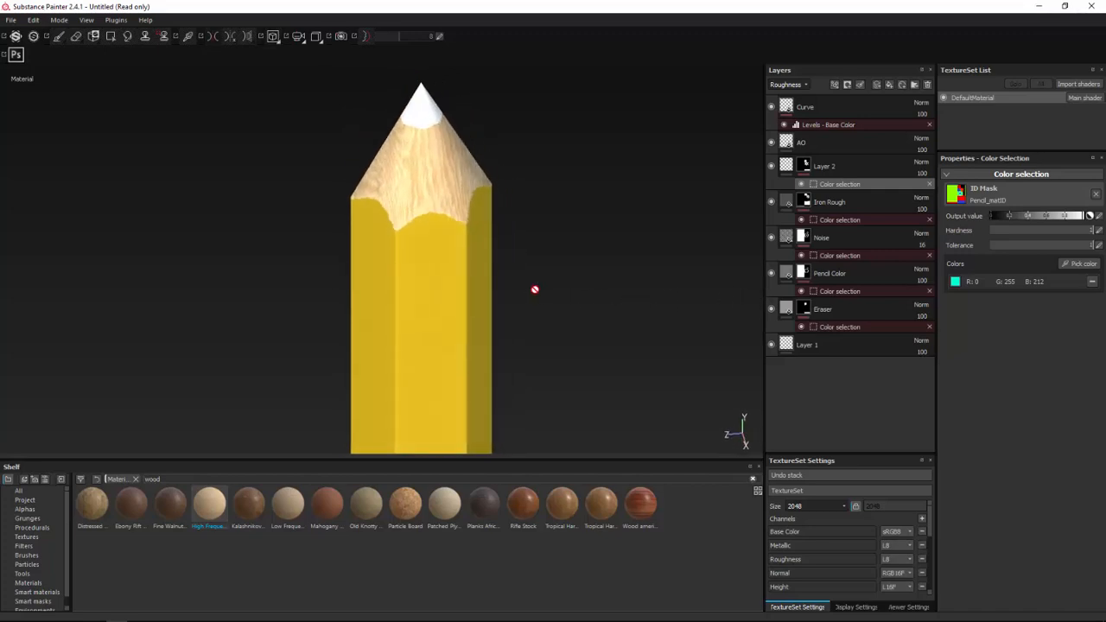
Rename the masked plywood layer as Wood Texture.
{"action": "double_click", "coordinate": [834, 165]}
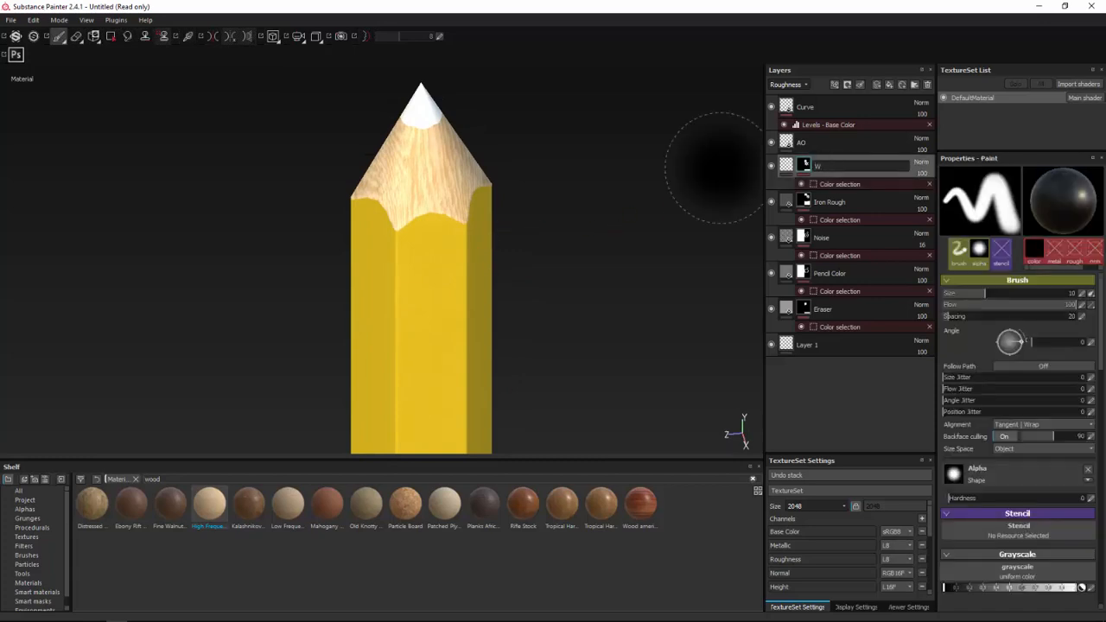
{"action": "type", "text": "Wood Texture"}
{"action": "key", "text": "Return"}
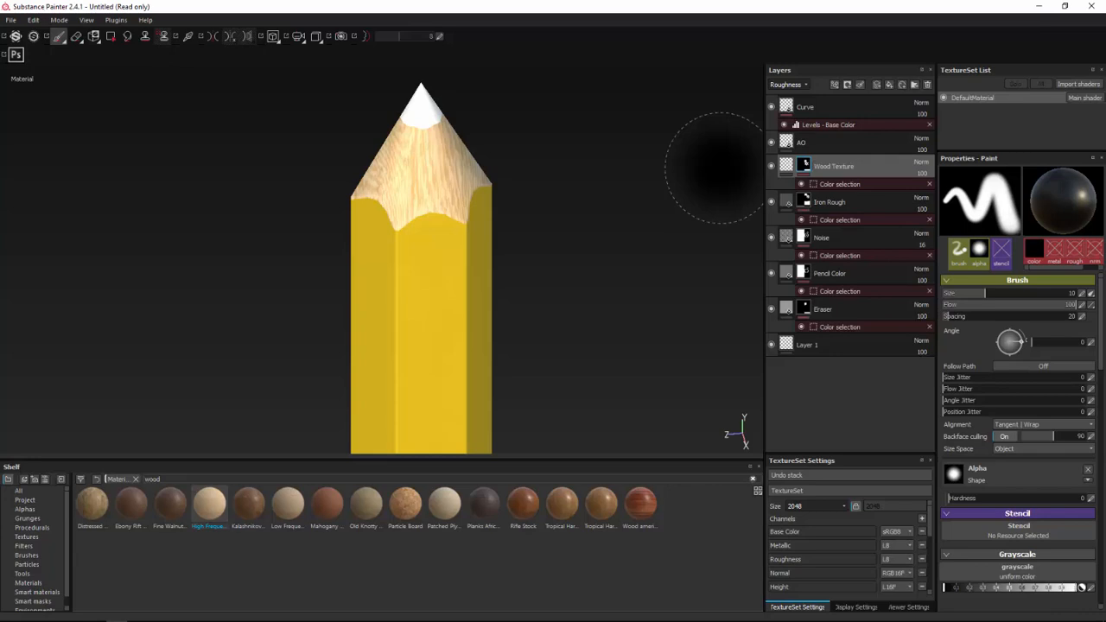
Add a fill layer named Graphite above Wood Texture and turn off its normal and height channels.
{"action": "left_click", "coordinate": [891, 83]}
{"action": "double_click", "coordinate": [814, 165]}
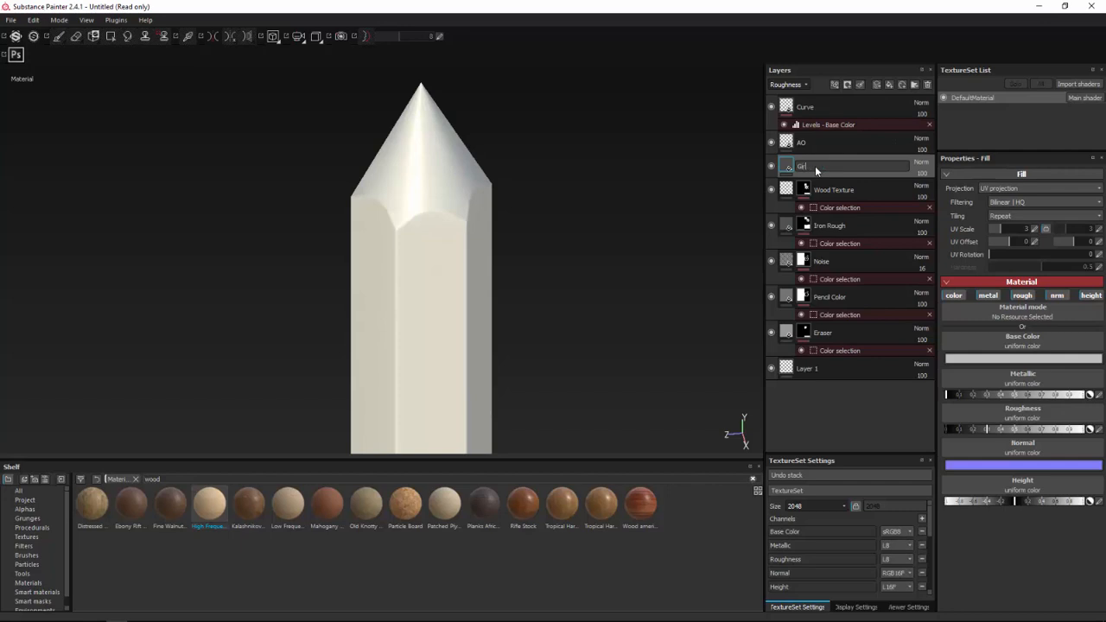
{"action": "type", "text": "Graphite"}
{"action": "key", "text": "Return"}
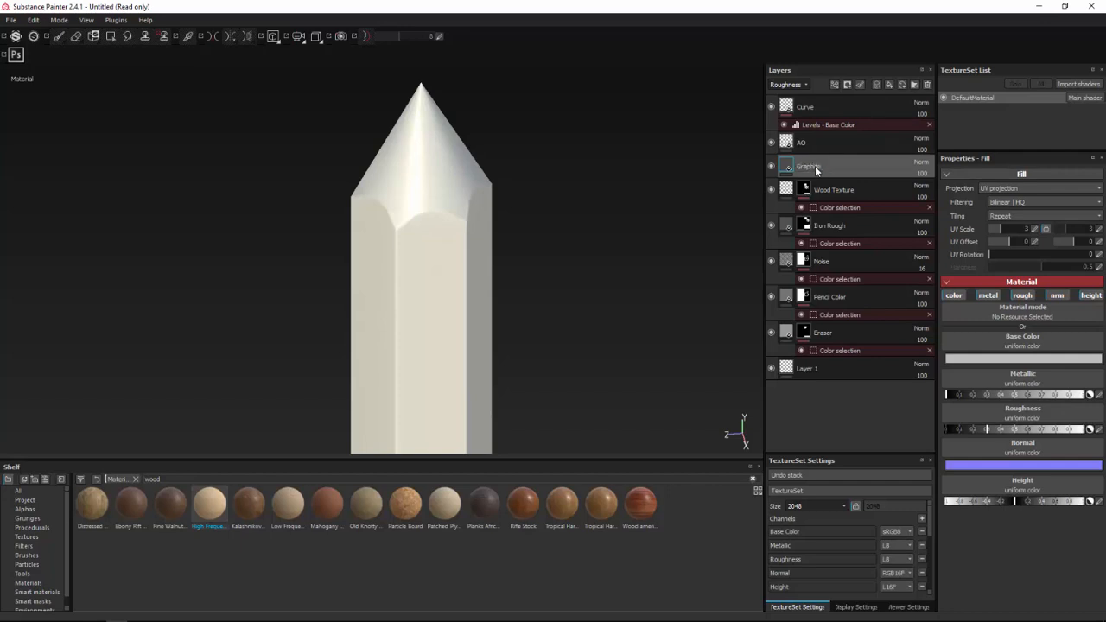
{"action": "left_click", "coordinate": [1054, 296]}
{"action": "left_click", "coordinate": [1091, 296]}
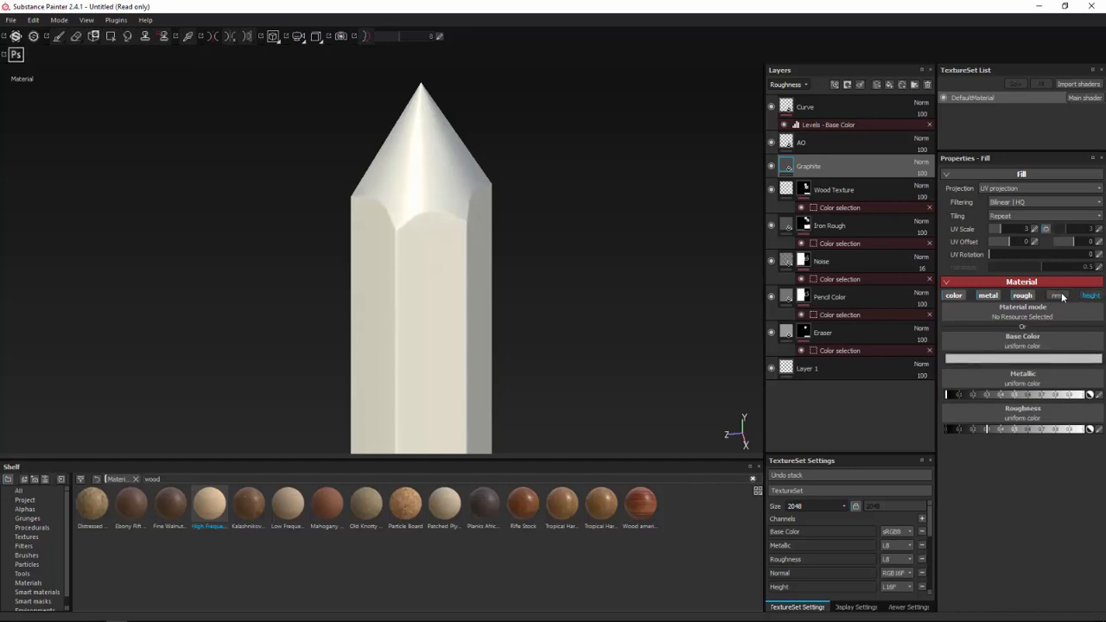
Give the Graphite fill a near-black base color of about 0.026, with metallic and roughness both about 0.4.
{"action": "left_click", "coordinate": [994, 359]}
{"action": "left_click_drag", "start_coordinate": [919, 356], "coordinate": [891, 380]}
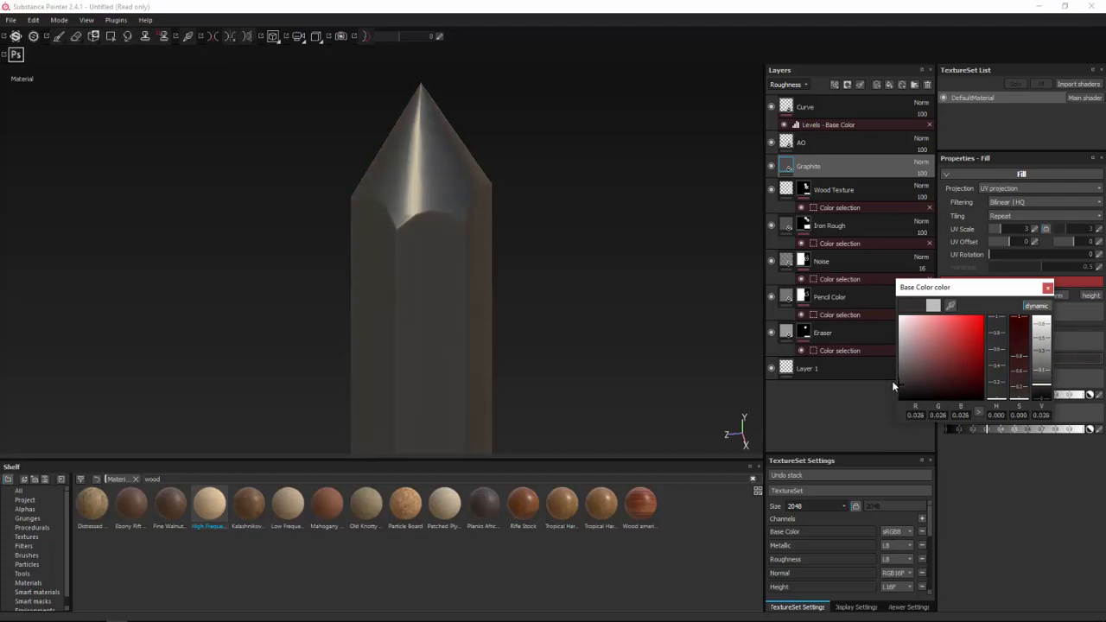
{"action": "left_click", "coordinate": [1047, 287]}
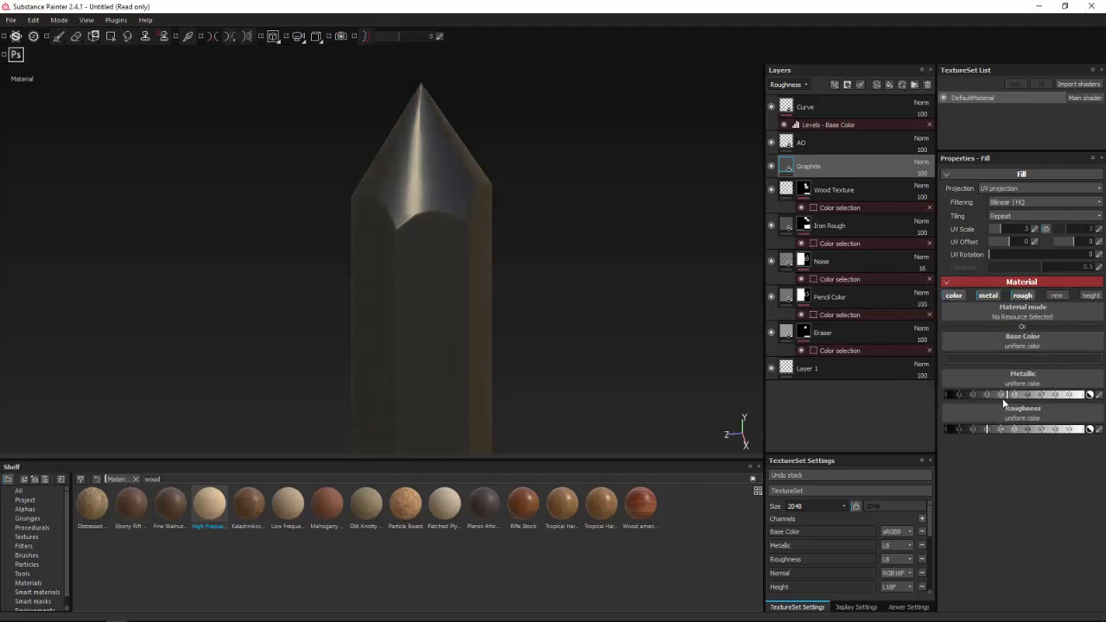
{"action": "left_click_drag", "start_coordinate": [992, 426], "coordinate": [1021, 433]}
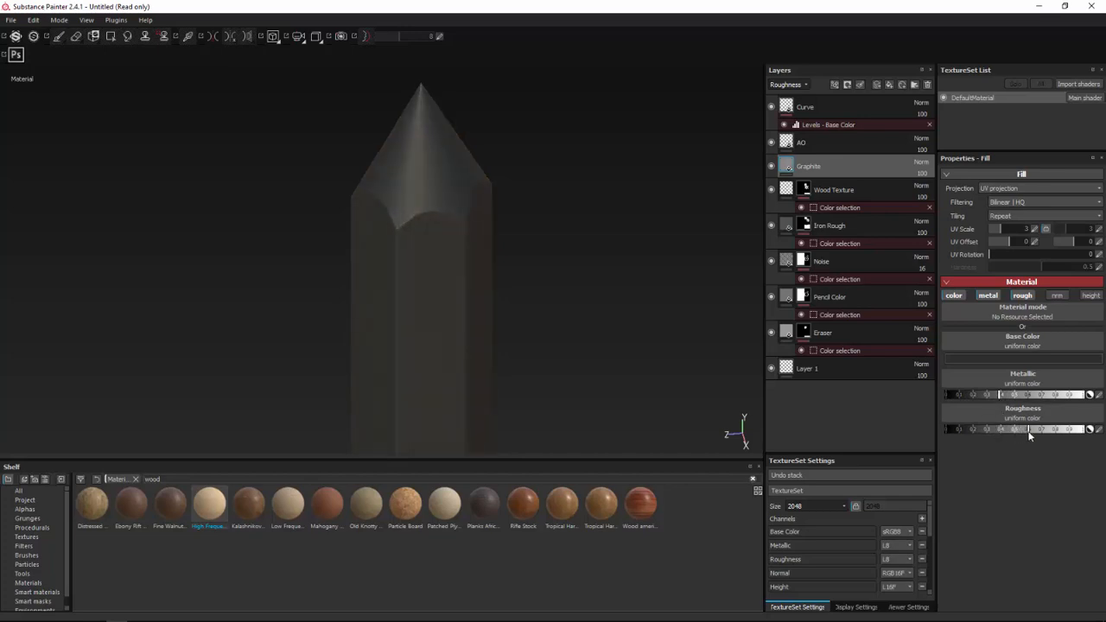
{"action": "scroll", "coordinate": [631, 303], "scroll_direction": "down", "scroll_amount": 4}
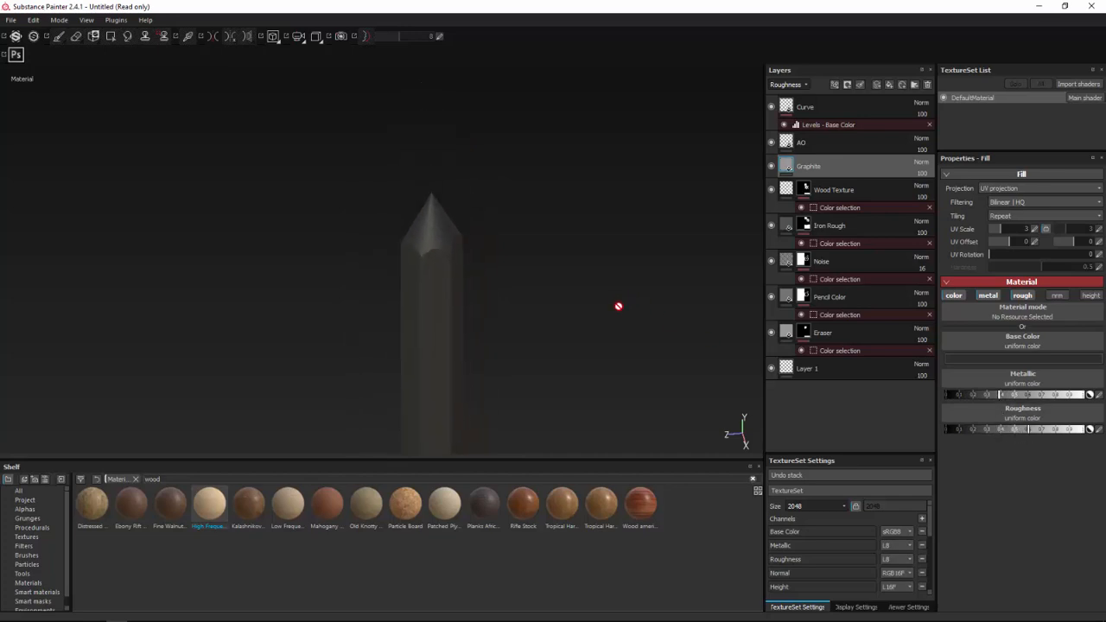
{"action": "left_click_drag", "start_coordinate": [618, 305], "coordinate": [465, 187], "text": "alt"}
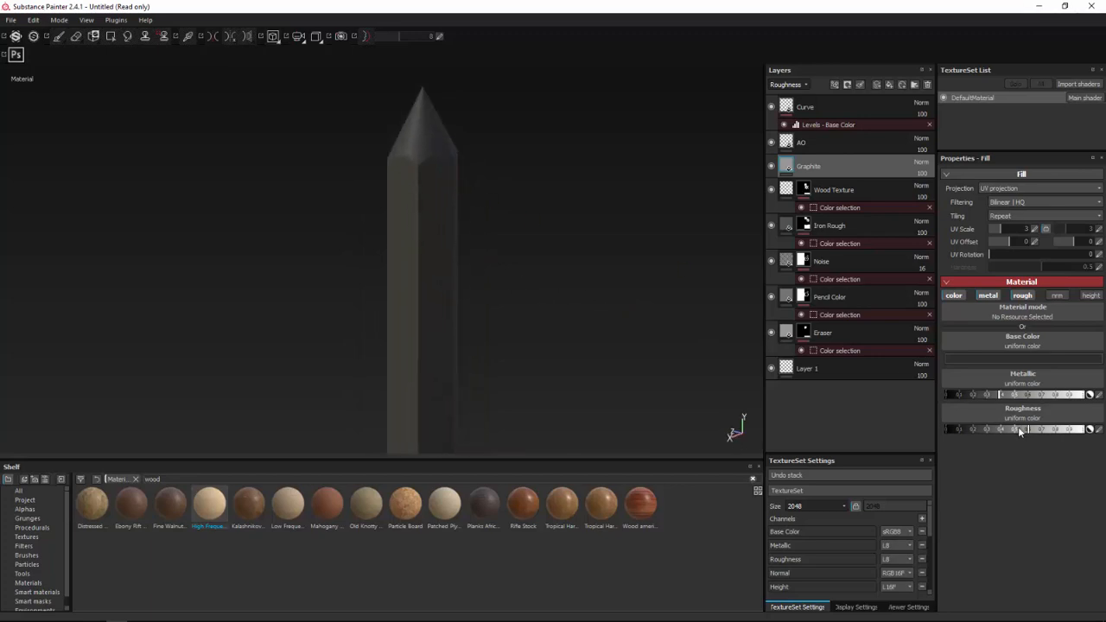
{"action": "left_click_drag", "start_coordinate": [1018, 429], "coordinate": [1001, 427]}
{"action": "left_click_drag", "start_coordinate": [588, 266], "coordinate": [755, 278], "text": "alt"}
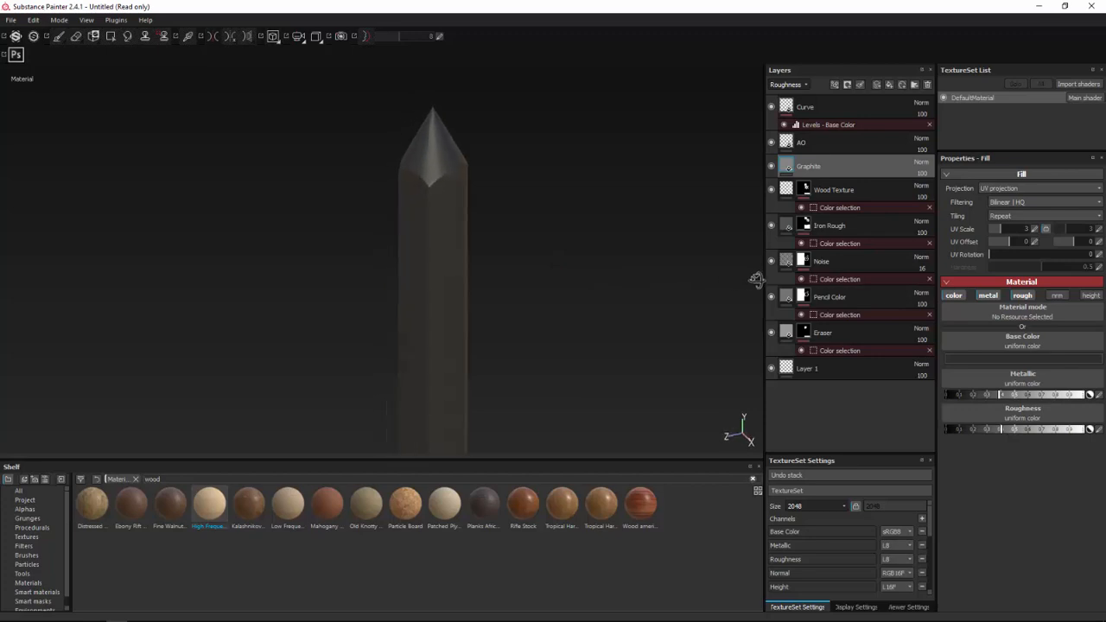
Mask the Graphite layer with an ID color selection of the magenta pencil point.
{"action": "right_click", "coordinate": [853, 167]}
{"action": "left_click", "coordinate": [882, 204]}
{"action": "left_click", "coordinate": [1079, 264]}
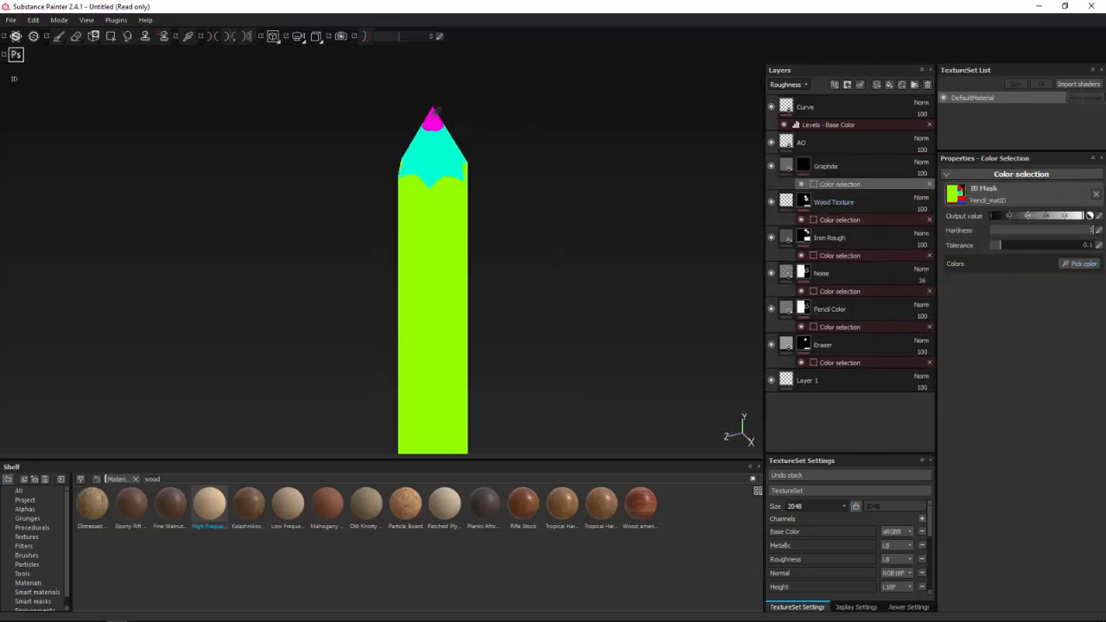
{"action": "left_click", "coordinate": [427, 119]}
Set the tolerance of the Graphite mask's color selection to 0.67.
{"action": "scroll", "coordinate": [498, 148], "scroll_direction": "up", "scroll_amount": 3}
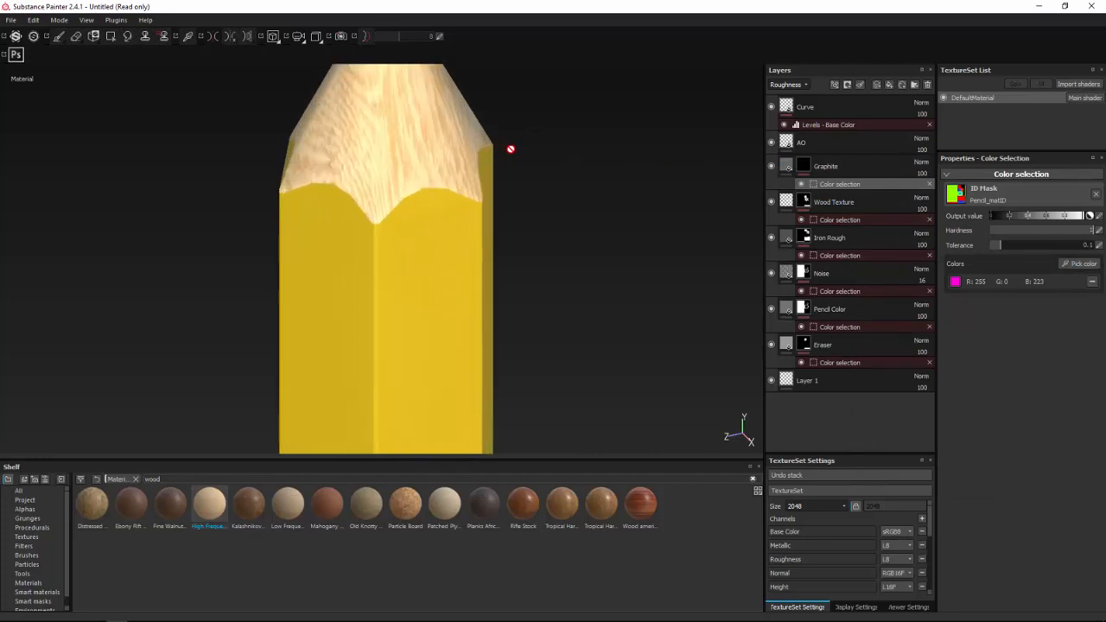
{"action": "scroll", "coordinate": [528, 178], "scroll_direction": "down", "scroll_amount": 5}
{"action": "middle_click_drag", "start_coordinate": [541, 200], "coordinate": [513, 89], "text": "alt"}
{"action": "scroll", "coordinate": [505, 95], "scroll_direction": "up", "scroll_amount": 2}
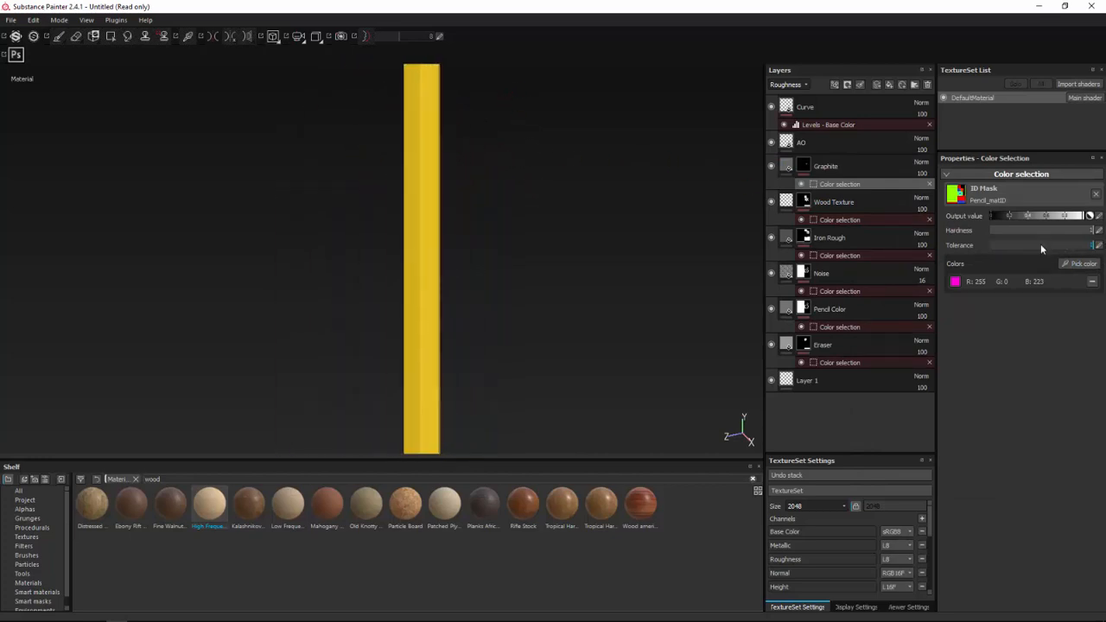
{"action": "scroll", "coordinate": [590, 241], "scroll_direction": "down", "scroll_amount": 3}
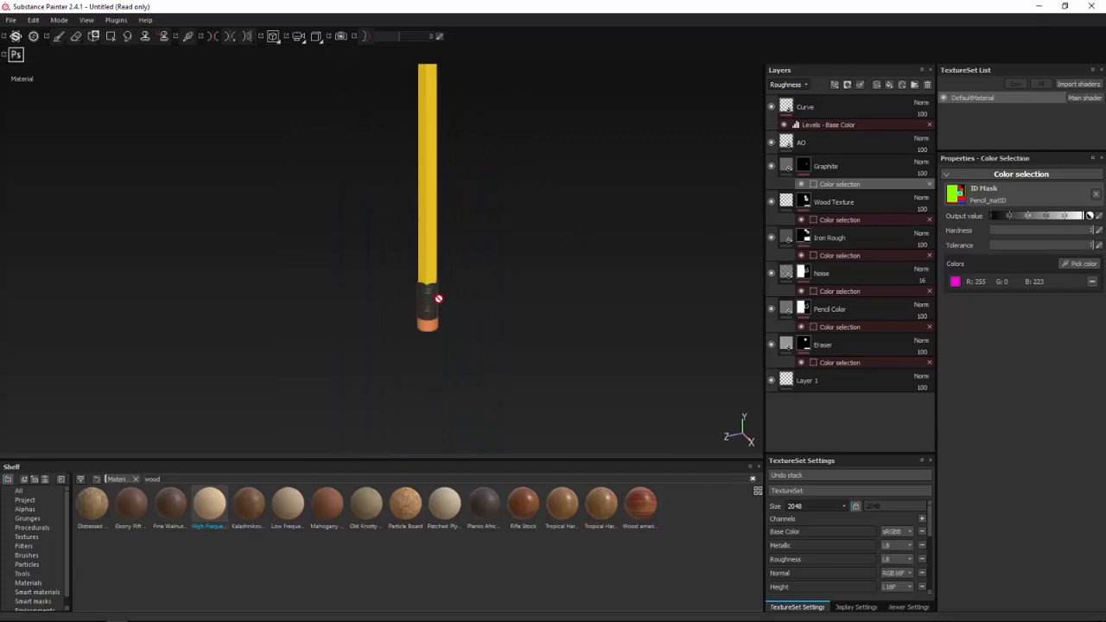
{"action": "left_click", "coordinate": [1079, 264]}
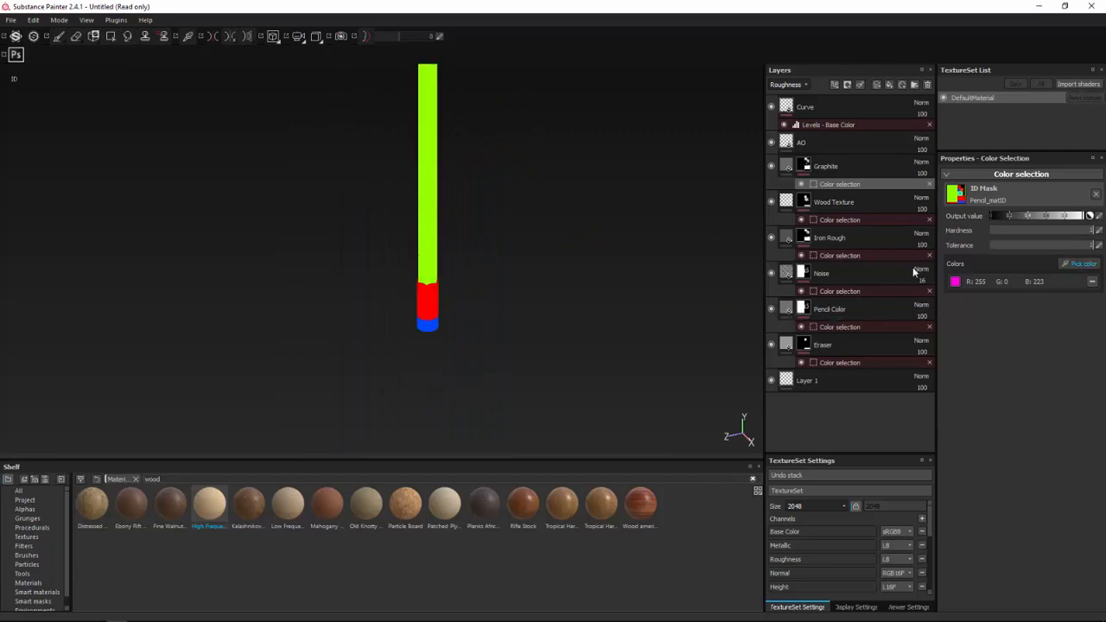
{"action": "mouse_move", "coordinate": [506, 257]}
{"action": "left_mouse_down", "text": "alt"}
{"action": "mouse_move", "coordinate": [521, 159]}
{"action": "mouse_move", "coordinate": [529, 236]}
{"action": "mouse_move", "coordinate": [506, 188]}
{"action": "mouse_move", "coordinate": [506, 89]}
{"action": "mouse_move", "coordinate": [513, 242]}
{"action": "left_mouse_up", "text": "alt"}
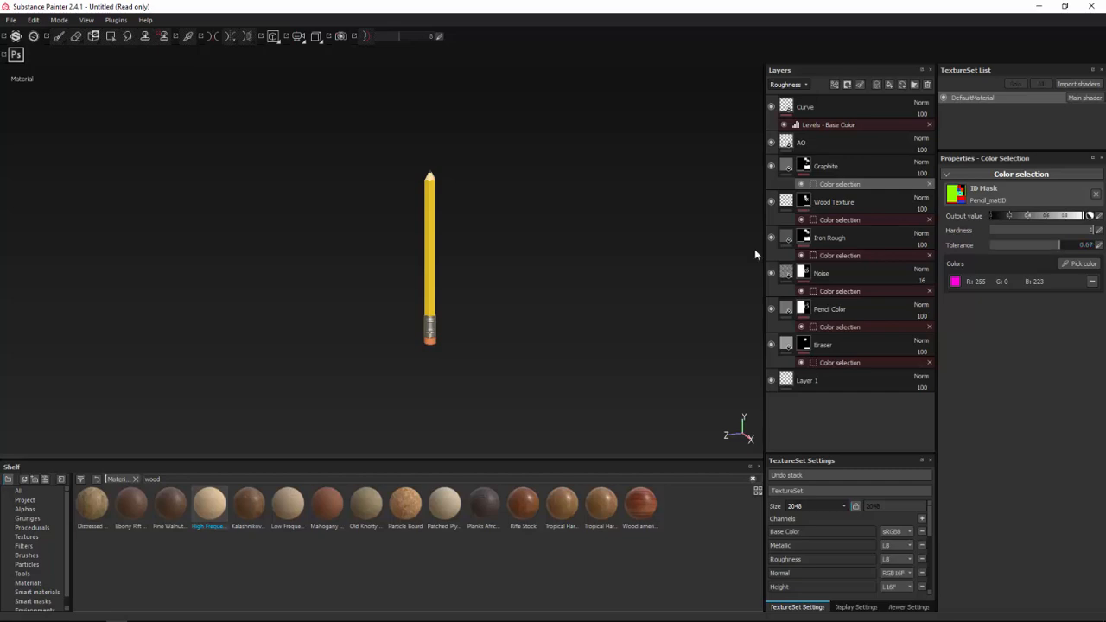
Examine the textured pencil from several sides, from the graphite point and wood tip down to the metal band and eraser.
{"action": "scroll", "coordinate": [481, 239], "scroll_direction": "up", "scroll_amount": 5}
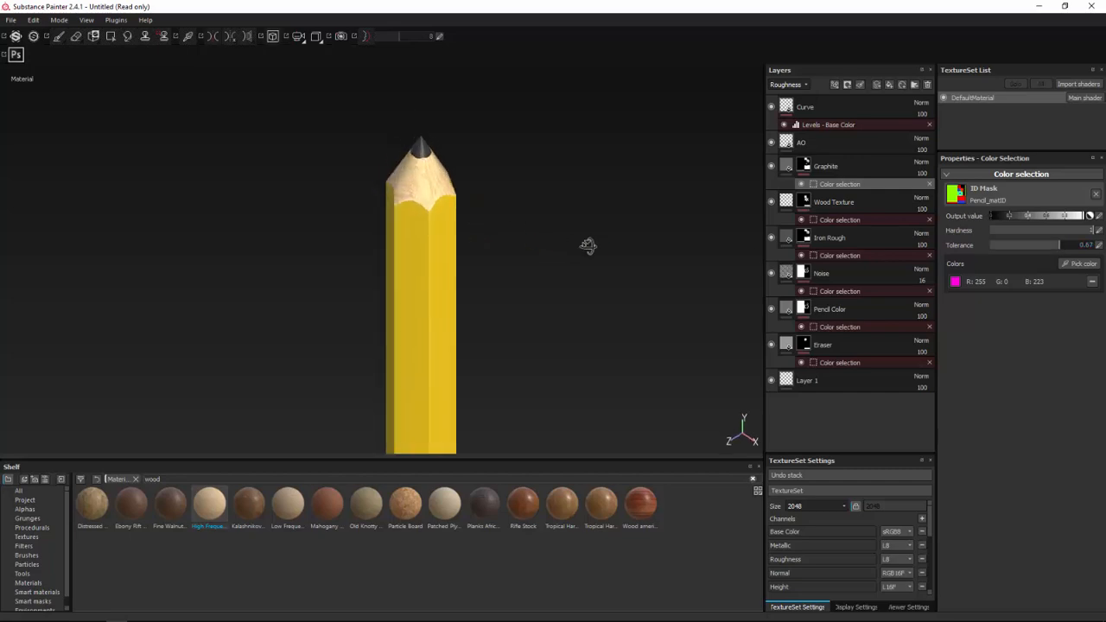
{"action": "left_click_drag", "start_coordinate": [588, 246], "coordinate": [617, 230], "text": "alt"}
{"action": "scroll", "coordinate": [509, 204], "scroll_direction": "up", "scroll_amount": 5}
{"action": "left_click_drag", "start_coordinate": [511, 208], "coordinate": [355, 208], "text": "alt"}
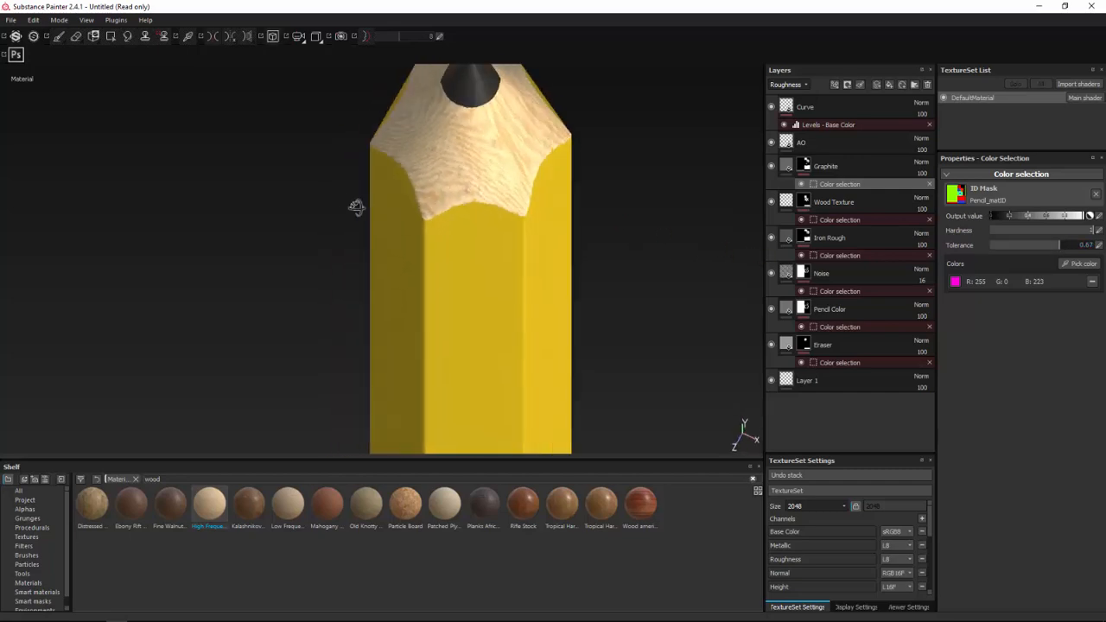
{"action": "scroll", "coordinate": [432, 229], "scroll_direction": "down", "scroll_amount": 6}
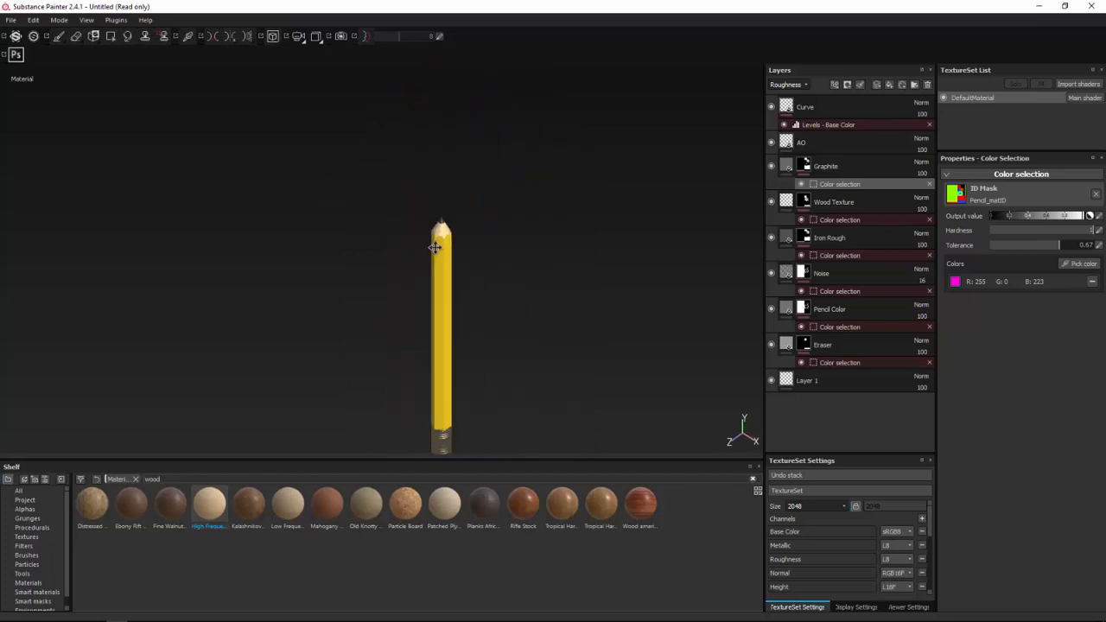
{"action": "middle_click_drag", "start_coordinate": [434, 247], "coordinate": [400, 170], "text": "alt"}
{"action": "mouse_move", "coordinate": [399, 170]}
{"action": "left_mouse_down", "text": "alt"}
{"action": "mouse_move", "coordinate": [564, 151]}
{"action": "mouse_move", "coordinate": [527, 164]}
{"action": "mouse_move", "coordinate": [338, 148]}
{"action": "mouse_move", "coordinate": [333, 170]}
{"action": "mouse_move", "coordinate": [384, 164]}
{"action": "left_mouse_up", "text": "alt"}
{"action": "scroll", "coordinate": [404, 181], "scroll_direction": "up", "scroll_amount": 3}
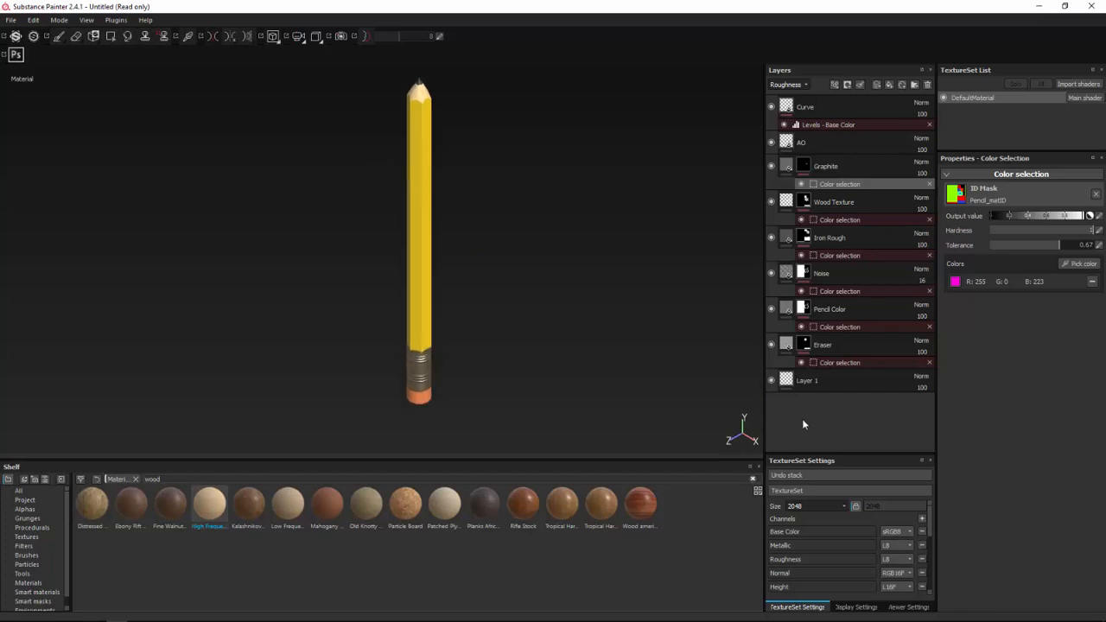
Switch the texture set size to 512 for comparison and restore it to 2048.
{"action": "left_click", "coordinate": [822, 506]}
{"action": "left_click", "coordinate": [816, 531]}
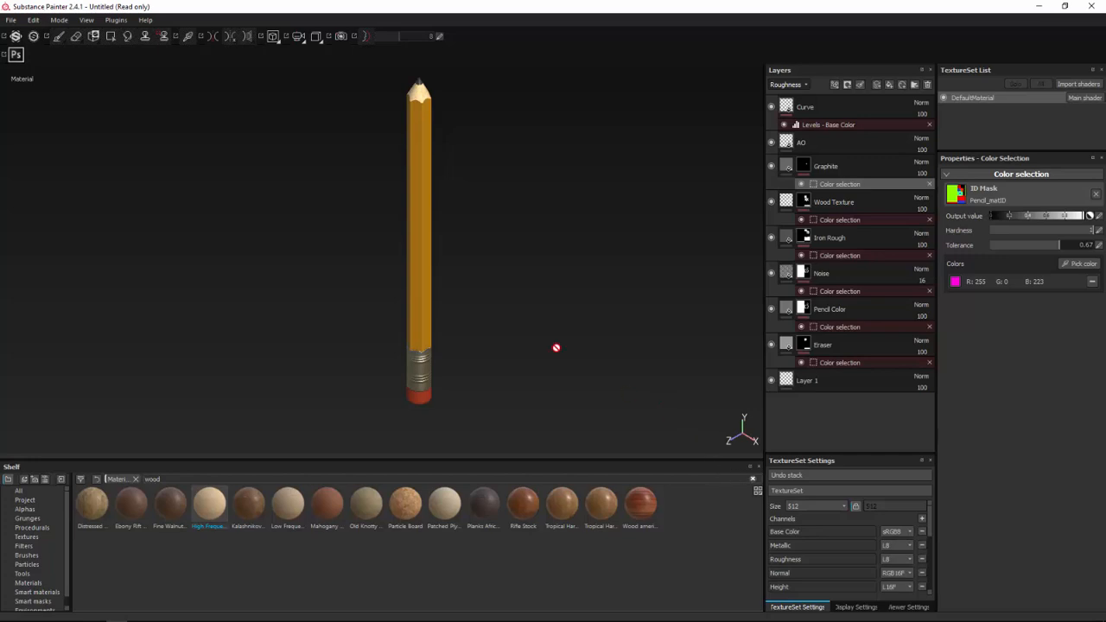
{"action": "left_click", "coordinate": [805, 508]}
{"action": "left_click", "coordinate": [801, 543]}
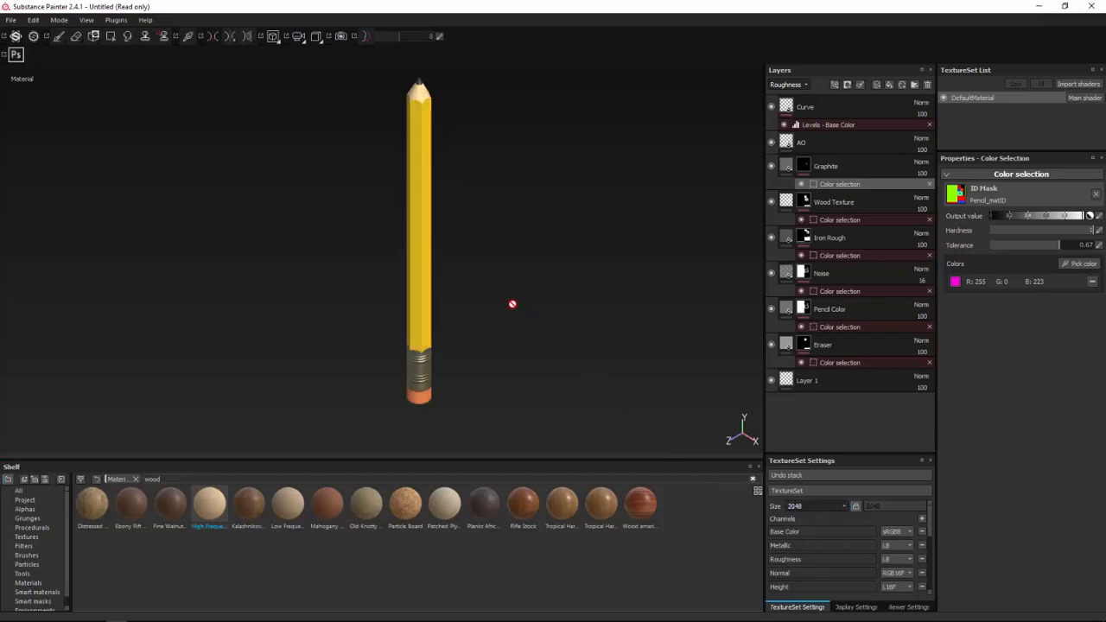
Select the AO layer, inspect the pencil from several sides at a texture size of 512, and return the size to 2048.
{"action": "mouse_move", "coordinate": [512, 304]}
{"action": "left_mouse_down", "text": "alt"}
{"action": "mouse_move", "coordinate": [589, 267]}
{"action": "mouse_move", "coordinate": [548, 267]}
{"action": "left_mouse_up", "text": "alt"}
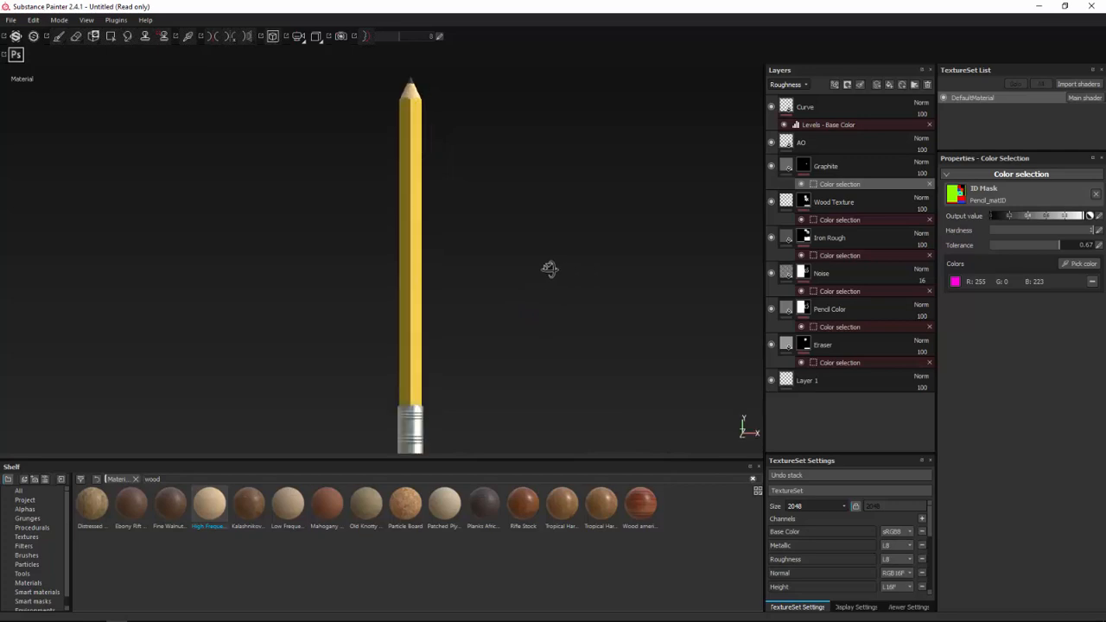
{"action": "left_click", "coordinate": [837, 147]}
{"action": "left_click", "coordinate": [827, 506]}
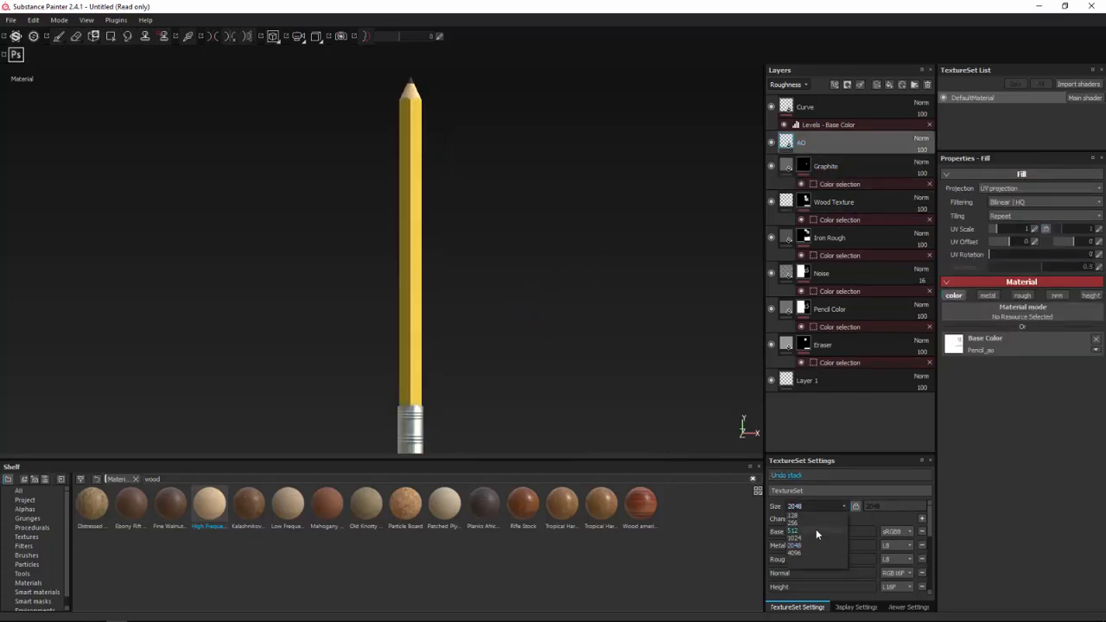
{"action": "left_click", "coordinate": [815, 532]}
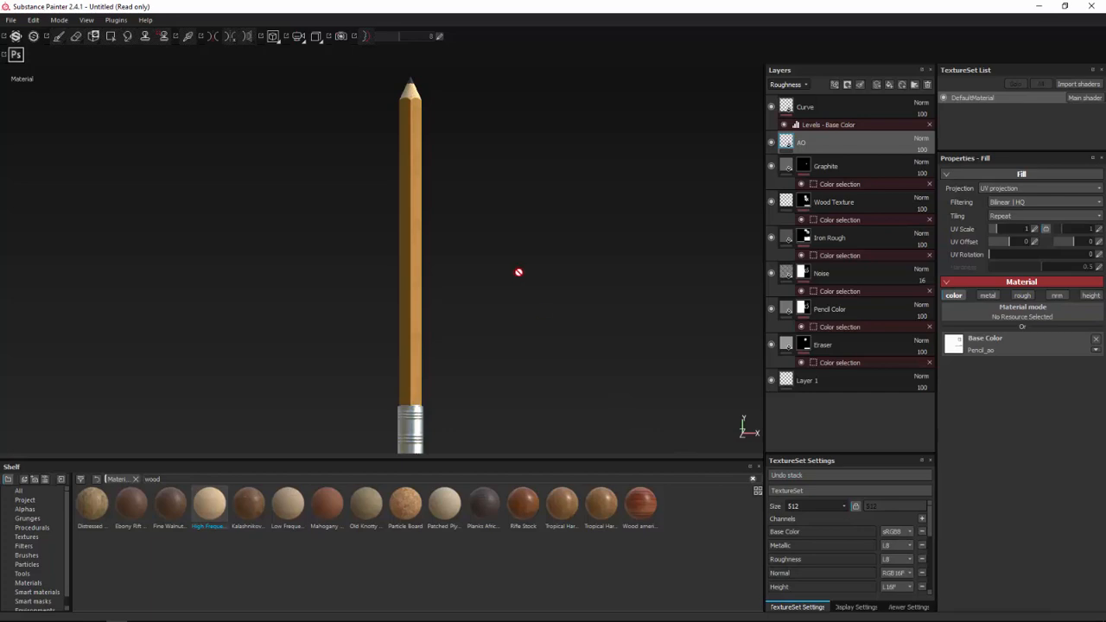
{"action": "mouse_move", "coordinate": [518, 272]}
{"action": "left_mouse_down", "text": "alt"}
{"action": "mouse_move", "coordinate": [545, 290]}
{"action": "mouse_move", "coordinate": [592, 291]}
{"action": "mouse_move", "coordinate": [407, 360]}
{"action": "mouse_move", "coordinate": [455, 408]}
{"action": "mouse_move", "coordinate": [524, 289]}
{"action": "mouse_move", "coordinate": [511, 320]}
{"action": "mouse_move", "coordinate": [506, 308]}
{"action": "mouse_move", "coordinate": [336, 285]}
{"action": "left_mouse_up", "text": "alt"}
{"action": "mouse_move", "coordinate": [542, 283]}
{"action": "left_mouse_down", "text": "alt"}
{"action": "mouse_move", "coordinate": [420, 234]}
{"action": "mouse_move", "coordinate": [469, 240]}
{"action": "left_mouse_up", "text": "alt"}
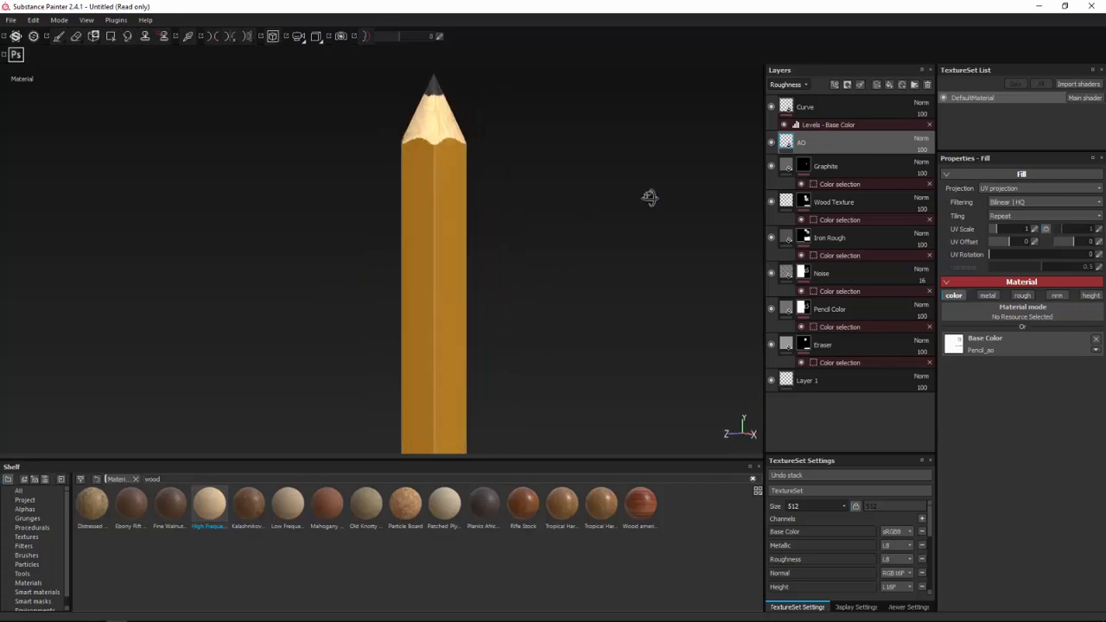
{"action": "mouse_move", "coordinate": [844, 255]}
{"action": "left_mouse_down", "text": "alt"}
{"action": "mouse_move", "coordinate": [518, 250]}
{"action": "mouse_move", "coordinate": [516, 192]}
{"action": "mouse_move", "coordinate": [510, 205]}
{"action": "left_mouse_up", "text": "alt"}
{"action": "scroll", "coordinate": [510, 206], "scroll_direction": "down", "scroll_amount": 3}
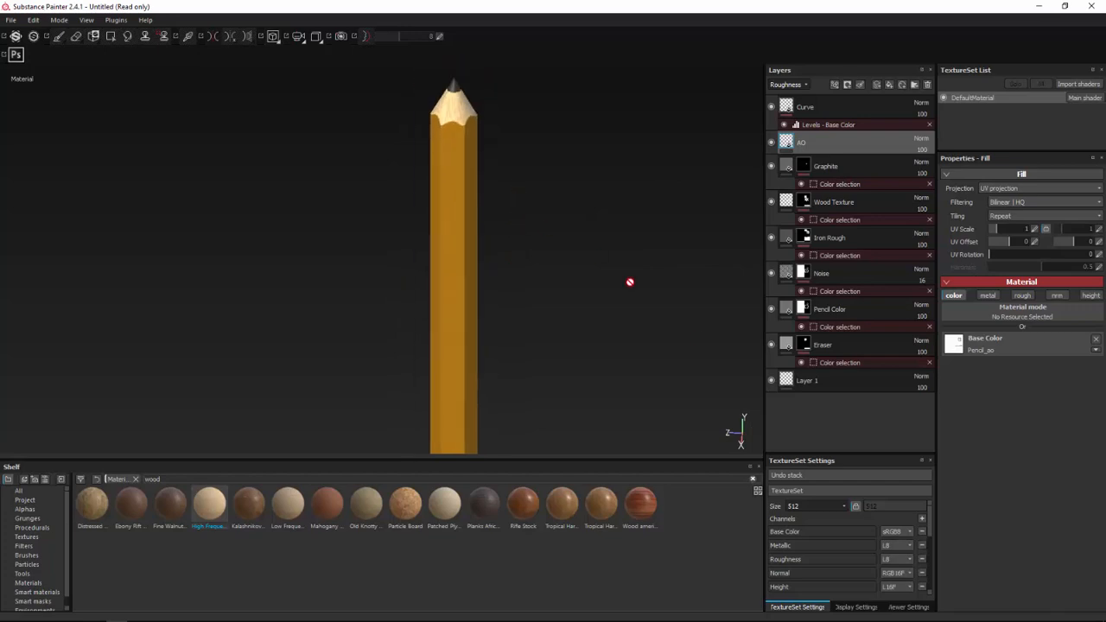
{"action": "left_click", "coordinate": [830, 506]}
{"action": "left_click", "coordinate": [819, 540]}
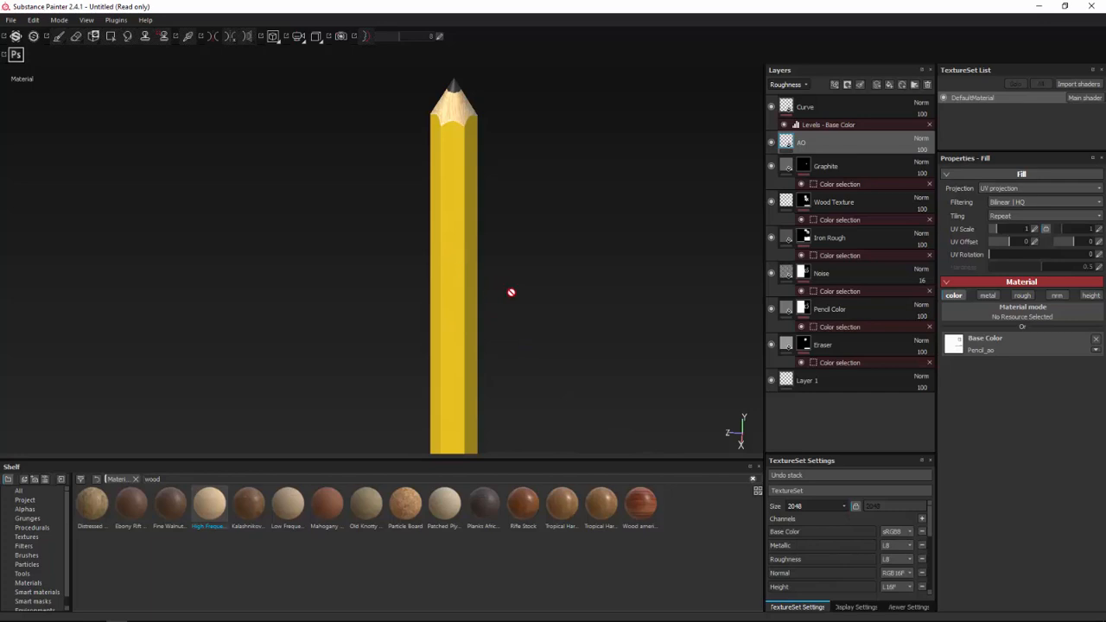
Add a fill layer above AO with only the height channel enabled and give it a slightly negative height.
{"action": "left_click_drag", "start_coordinate": [510, 292], "coordinate": [566, 286], "text": "alt"}
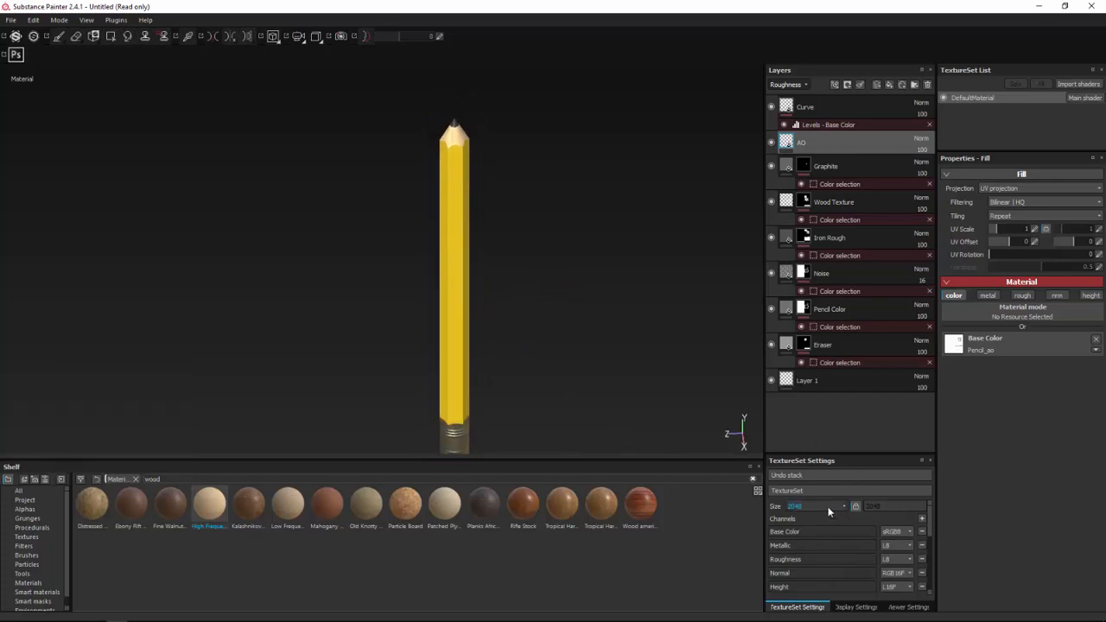
{"action": "scroll", "coordinate": [454, 241], "scroll_direction": "up", "scroll_amount": 2}
{"action": "mouse_move", "coordinate": [519, 208]}
{"action": "left_mouse_down", "text": "alt"}
{"action": "mouse_move", "coordinate": [646, 187]}
{"action": "mouse_move", "coordinate": [506, 158]}
{"action": "mouse_move", "coordinate": [518, 231]}
{"action": "left_mouse_up", "text": "alt"}
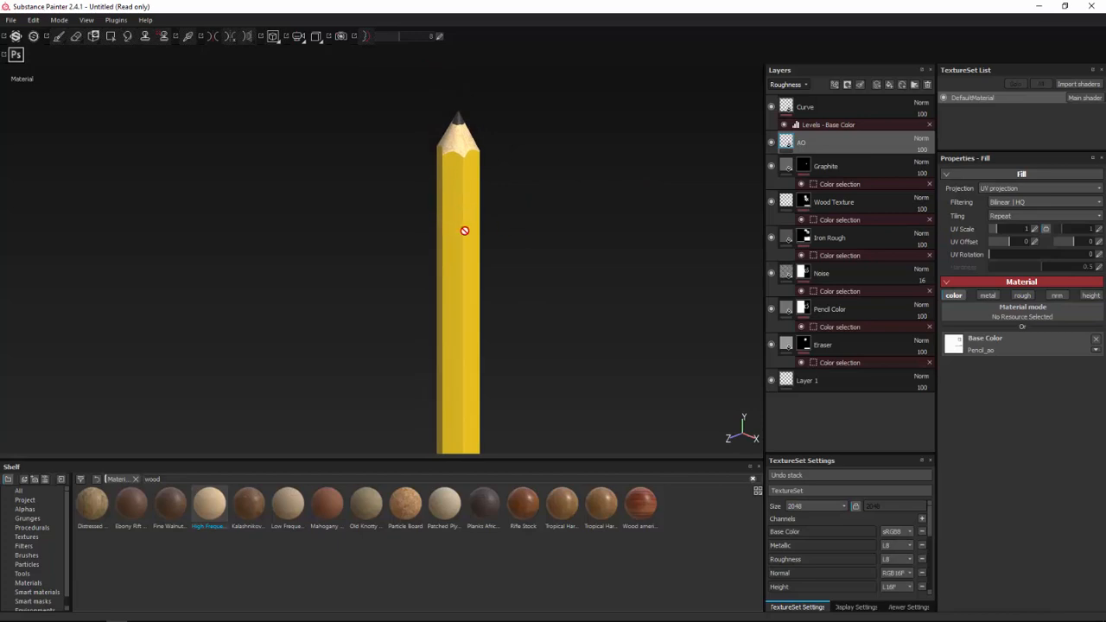
{"action": "mouse_move", "coordinate": [591, 268]}
{"action": "left_mouse_down", "text": "alt"}
{"action": "mouse_move", "coordinate": [509, 264]}
{"action": "mouse_move", "coordinate": [444, 190]}
{"action": "mouse_move", "coordinate": [449, 95]}
{"action": "mouse_move", "coordinate": [417, 91]}
{"action": "mouse_move", "coordinate": [424, 236]}
{"action": "mouse_move", "coordinate": [446, 237]}
{"action": "mouse_move", "coordinate": [536, 306]}
{"action": "left_mouse_up", "text": "alt"}
{"action": "middle_click_drag", "start_coordinate": [537, 306], "coordinate": [538, 305], "text": "alt"}
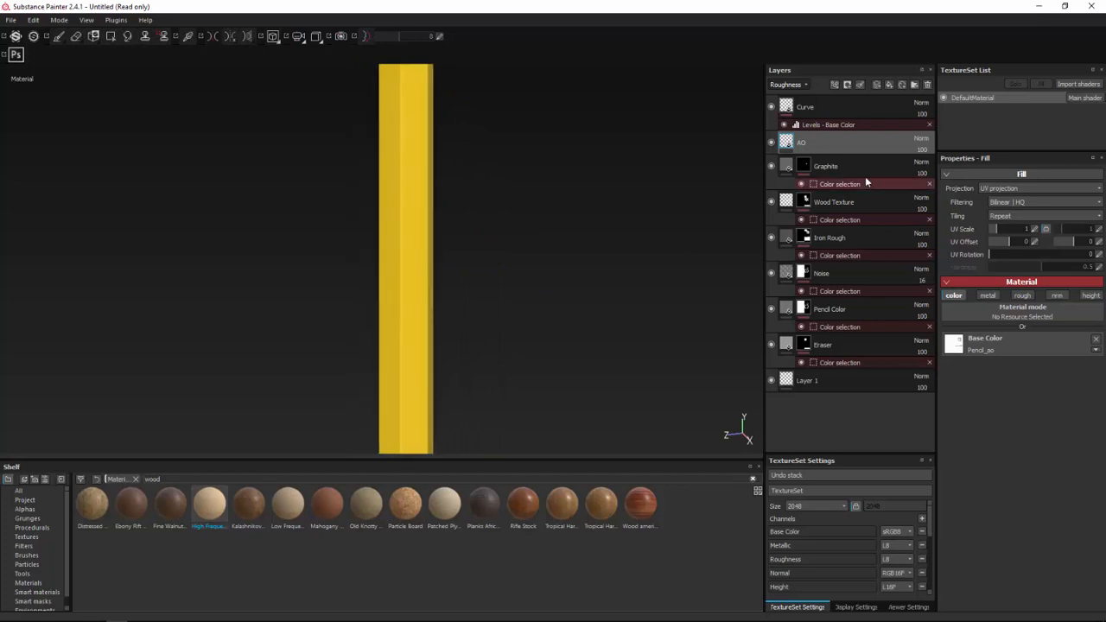
{"action": "left_click", "coordinate": [892, 83]}
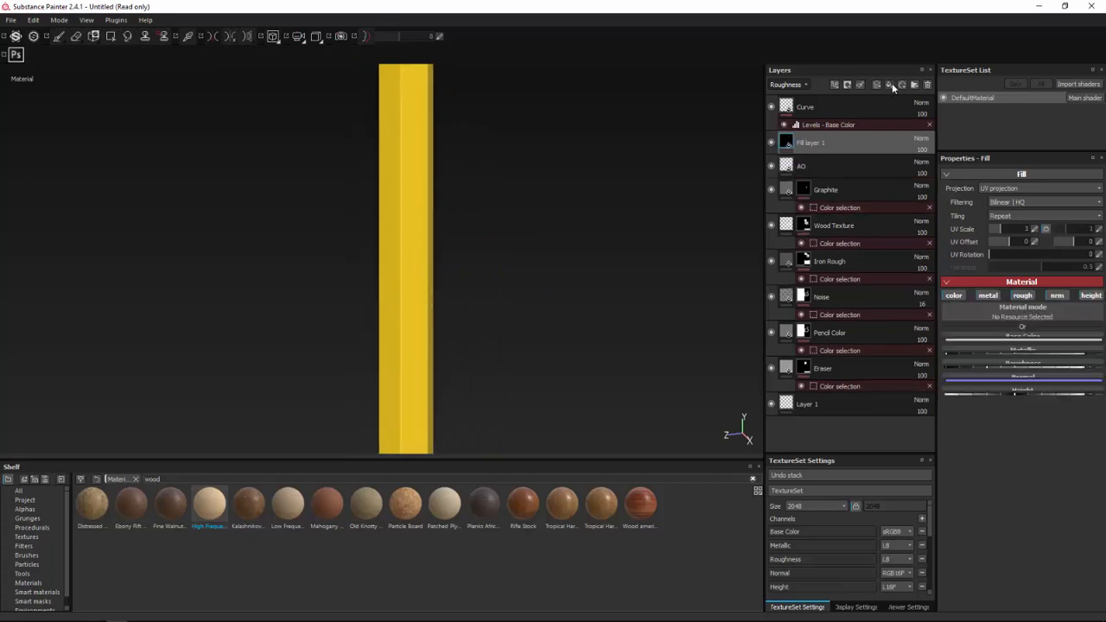
{"action": "left_click", "coordinate": [953, 297]}
{"action": "left_click", "coordinate": [987, 295]}
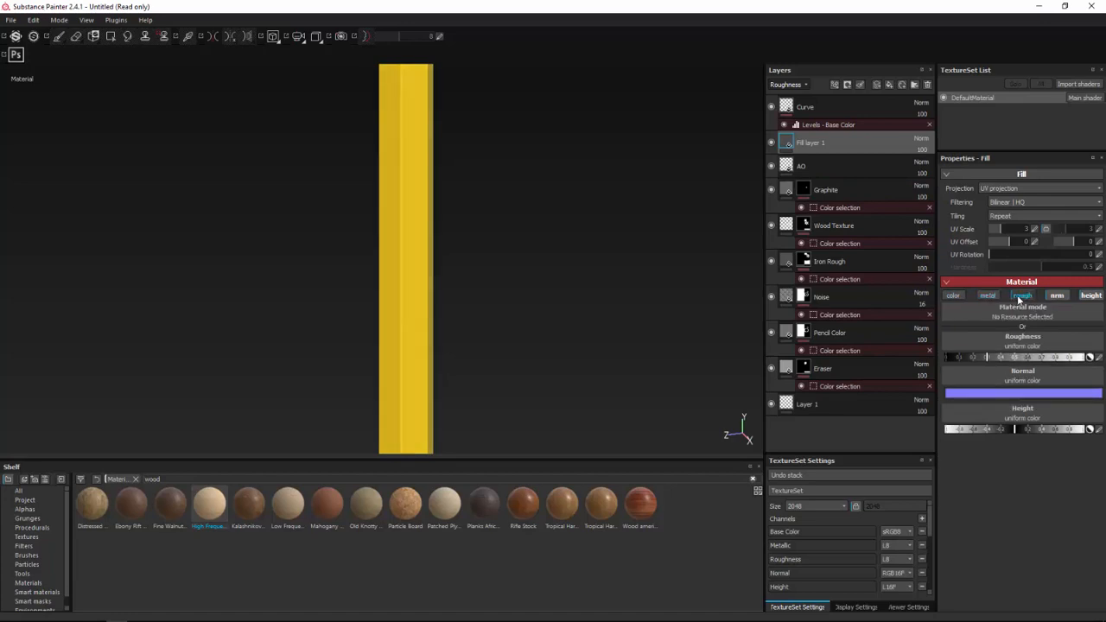
{"action": "left_click", "coordinate": [1022, 296]}
{"action": "left_click", "coordinate": [1055, 296]}
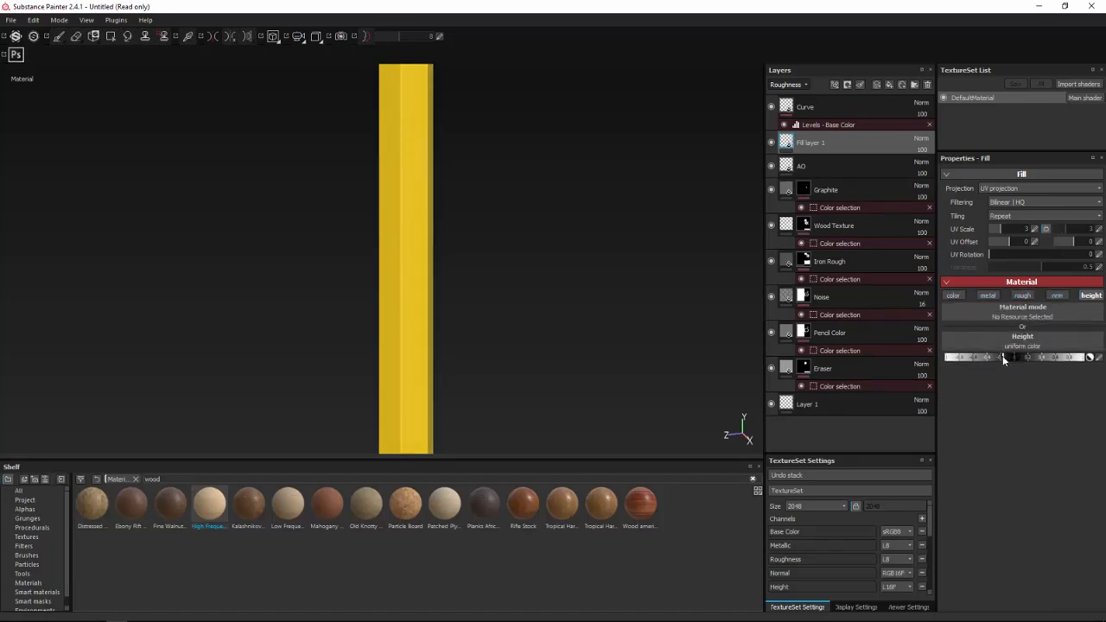
Show the brush presets in the shelf and add a black mask to the new height-only fill layer, ready for painting.
{"action": "left_click", "coordinate": [31, 556]}
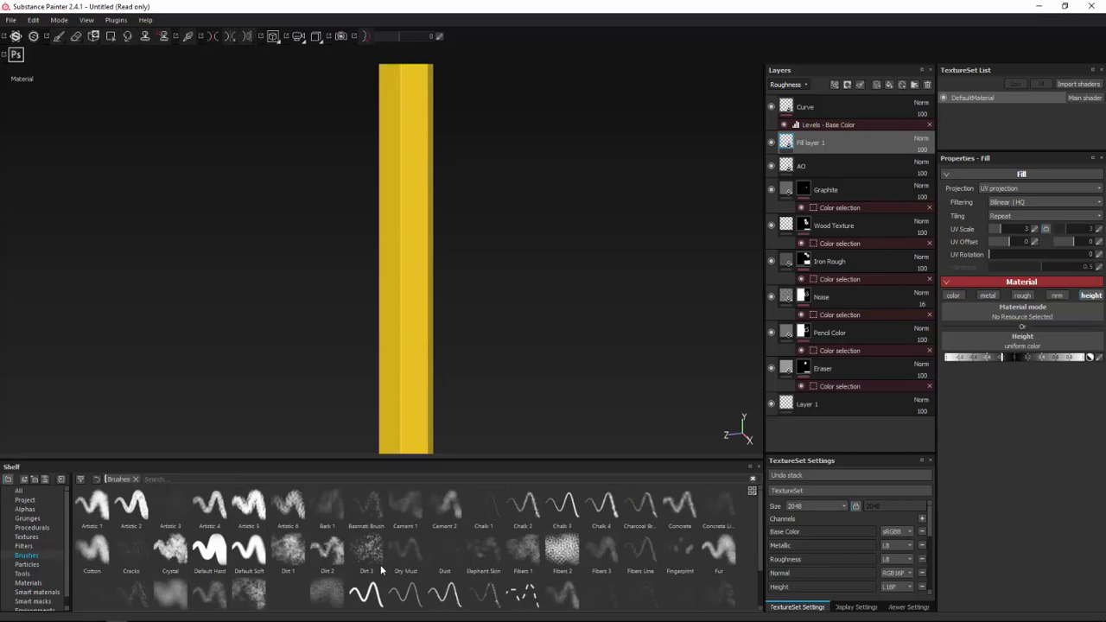
{"action": "left_click", "coordinate": [329, 556]}
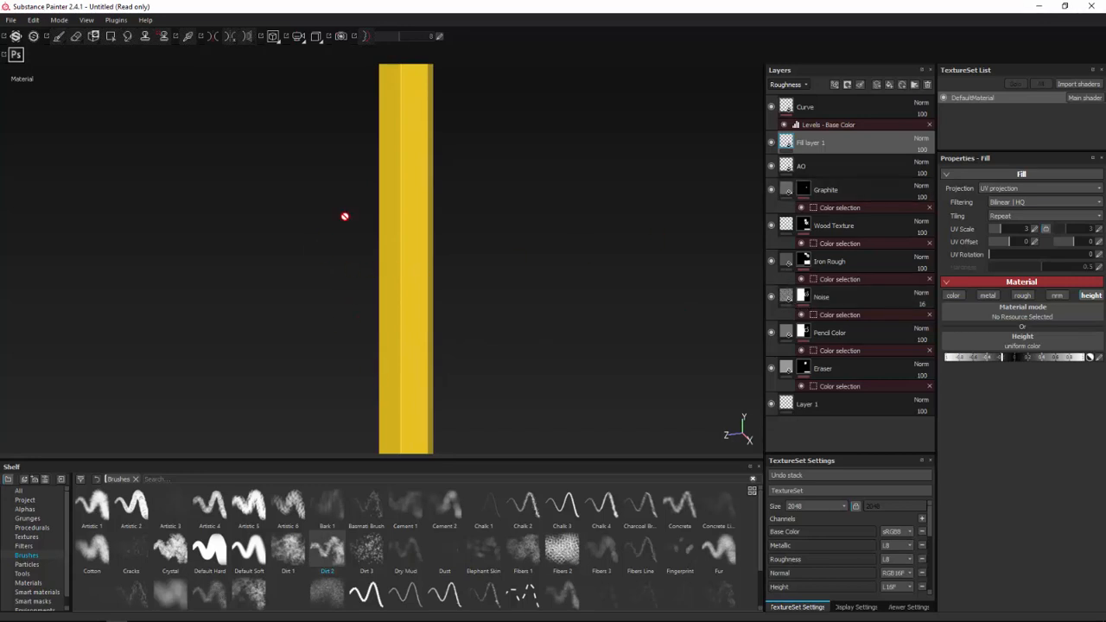
{"action": "right_click", "coordinate": [849, 142]}
{"action": "left_click", "coordinate": [886, 160]}
{"action": "key", "text": "1"}
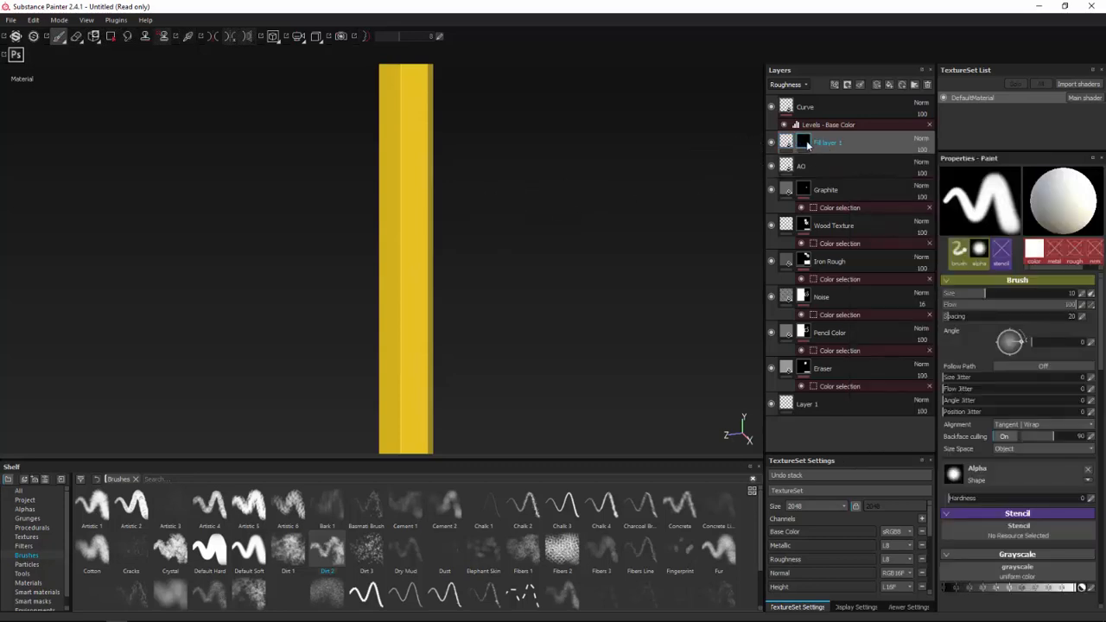
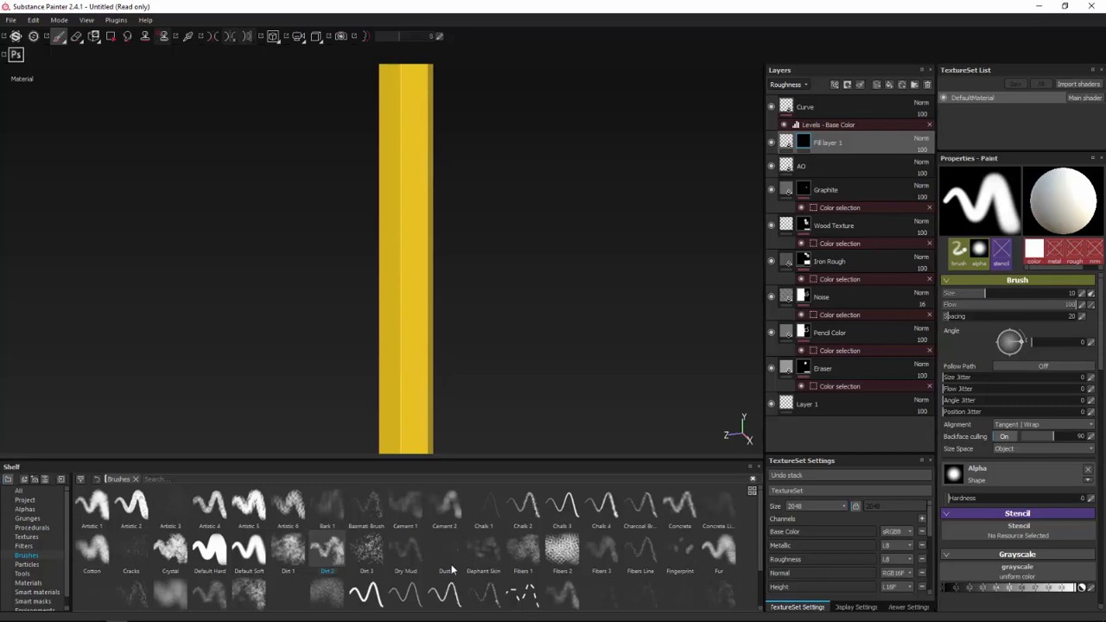
Paint a small patch of surface damage into the mask on the yellow pencil body with the Dirt 2 brush.
{"action": "left_click", "coordinate": [326, 554]}
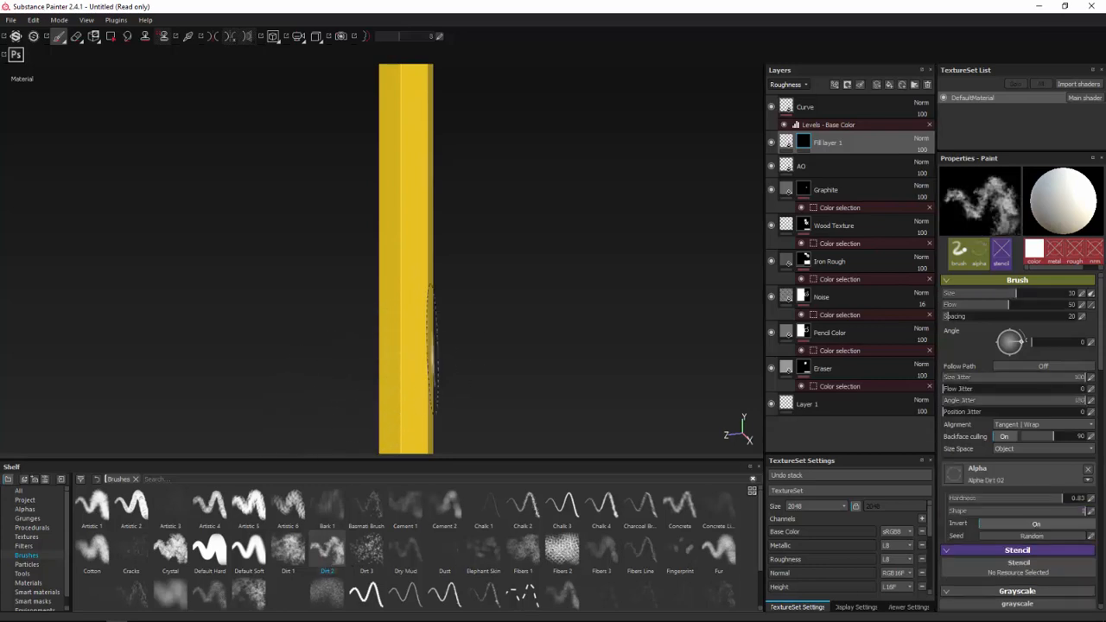
{"action": "left_click_drag", "start_coordinate": [392, 352], "coordinate": [395, 348]}
{"action": "left_click_drag", "start_coordinate": [572, 301], "coordinate": [464, 279], "text": "alt"}
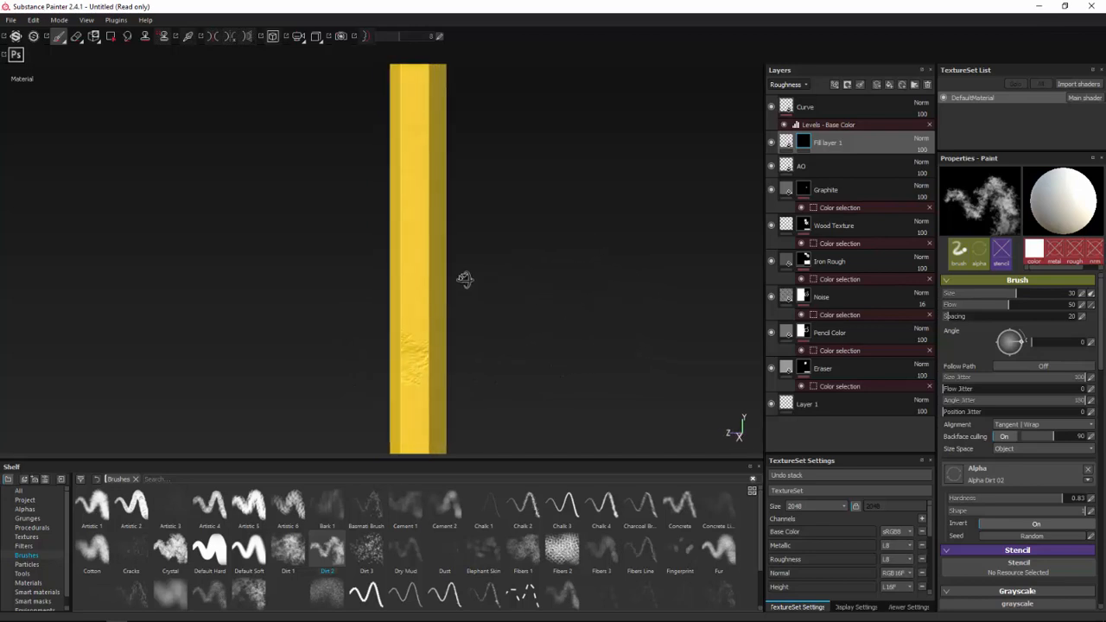
Set the height of Fill layer 1 to about -0.2 to soften the dents on the pencil shaft.
{"action": "middle_click_drag", "start_coordinate": [463, 279], "coordinate": [470, 194], "text": "alt"}
{"action": "right_click_drag", "start_coordinate": [470, 194], "coordinate": [518, 224], "text": "alt"}
{"action": "left_click_drag", "start_coordinate": [496, 230], "coordinate": [665, 225], "text": "alt"}
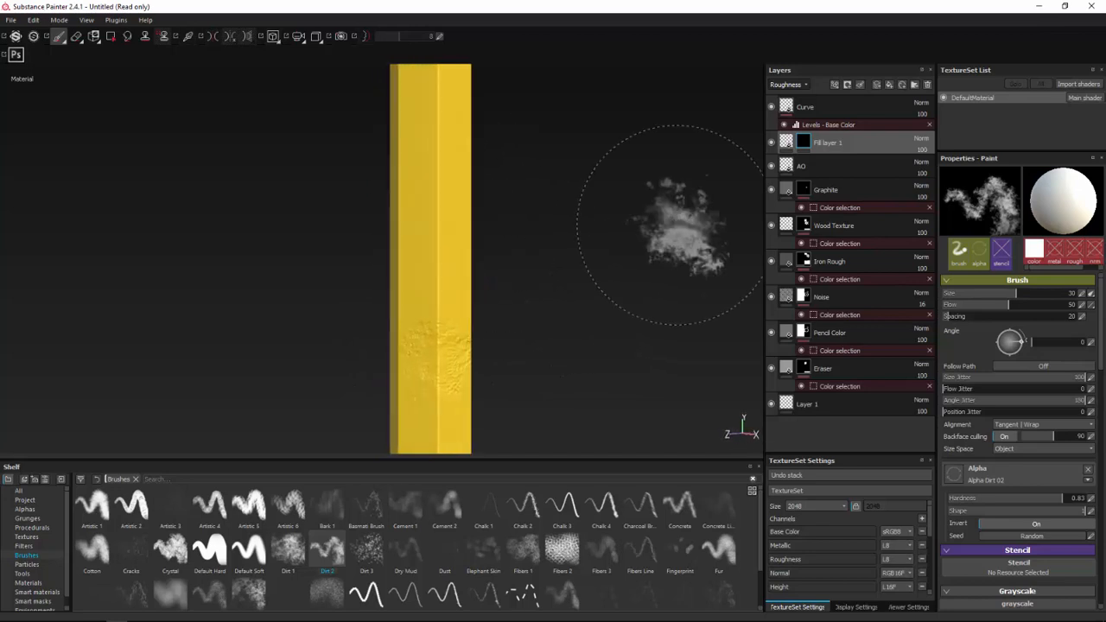
{"action": "left_click", "coordinate": [789, 143]}
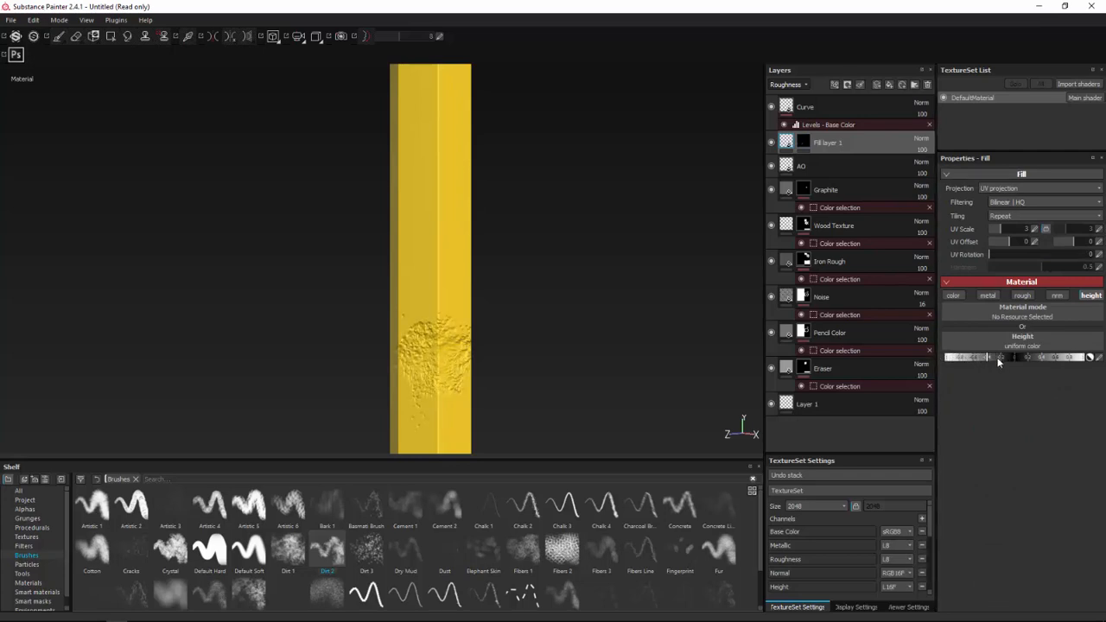
{"action": "left_click_drag", "start_coordinate": [997, 358], "coordinate": [1006, 358]}
{"action": "scroll", "coordinate": [568, 388], "scroll_direction": "down", "scroll_amount": 5}
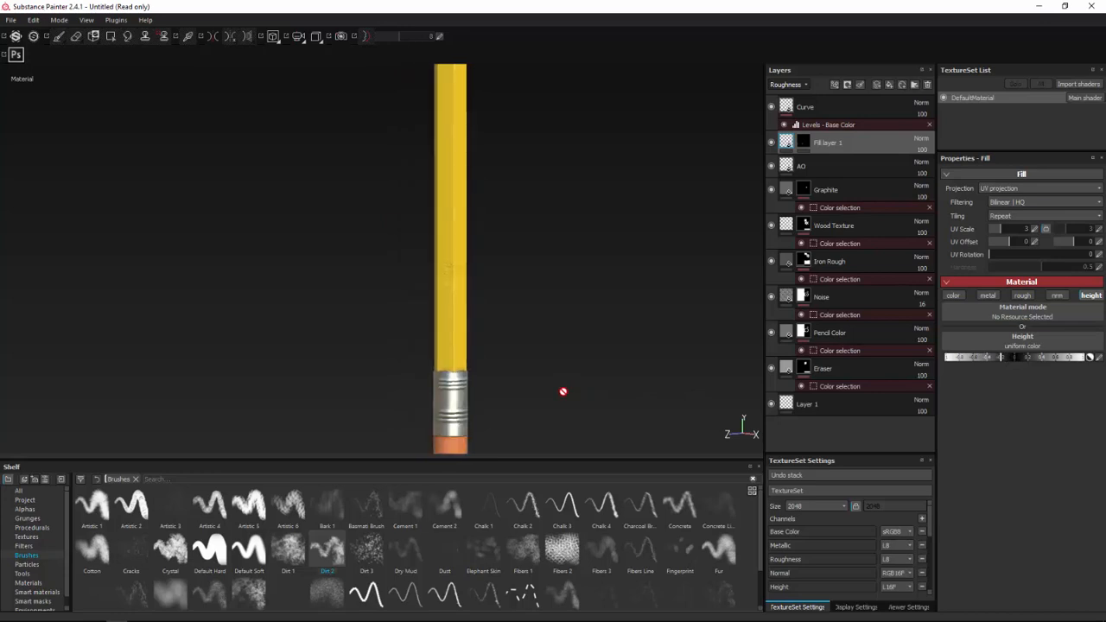
{"action": "mouse_move", "coordinate": [553, 387]}
{"action": "left_mouse_down", "text": "alt"}
{"action": "mouse_move", "coordinate": [471, 373]}
{"action": "mouse_move", "coordinate": [429, 380]}
{"action": "mouse_move", "coordinate": [605, 353]}
{"action": "mouse_move", "coordinate": [588, 359]}
{"action": "left_mouse_up", "text": "alt"}
{"action": "scroll", "coordinate": [429, 380], "scroll_direction": "down", "scroll_amount": 2}
{"action": "key", "text": "alt"}
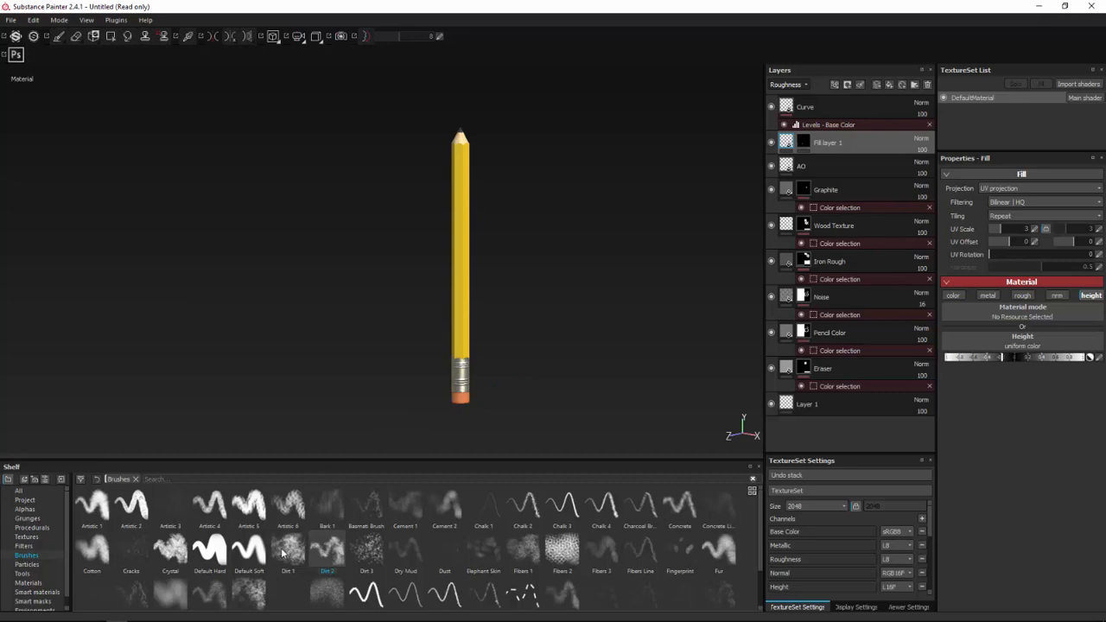
Load the Cotton brush for painting on the mask of Fill layer 1.
{"action": "left_click", "coordinate": [85, 552]}
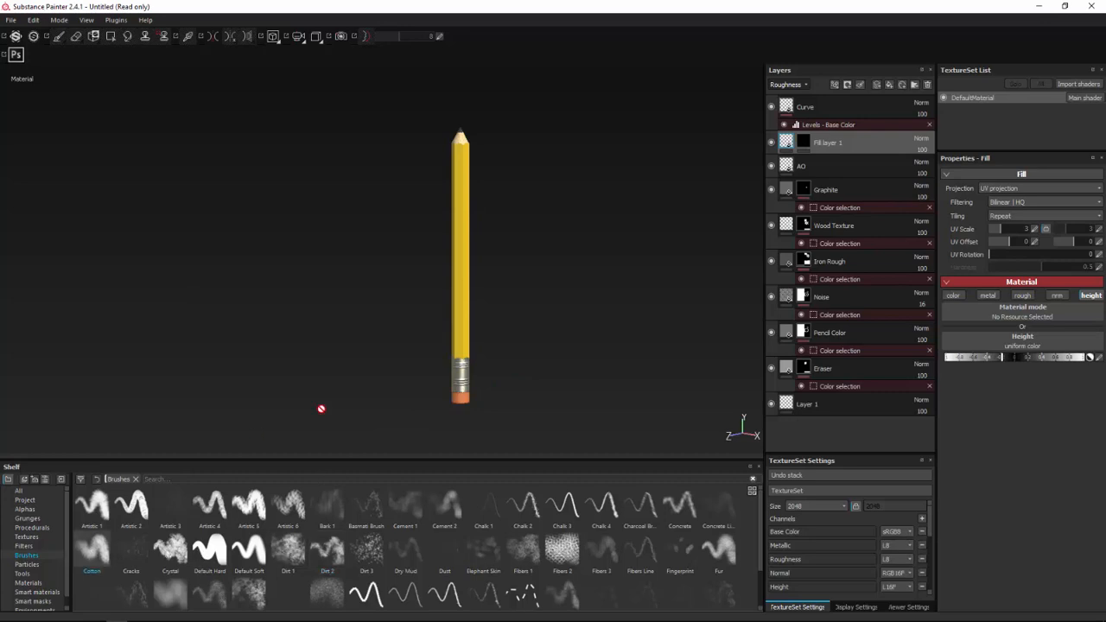
{"action": "left_click", "coordinate": [803, 142]}
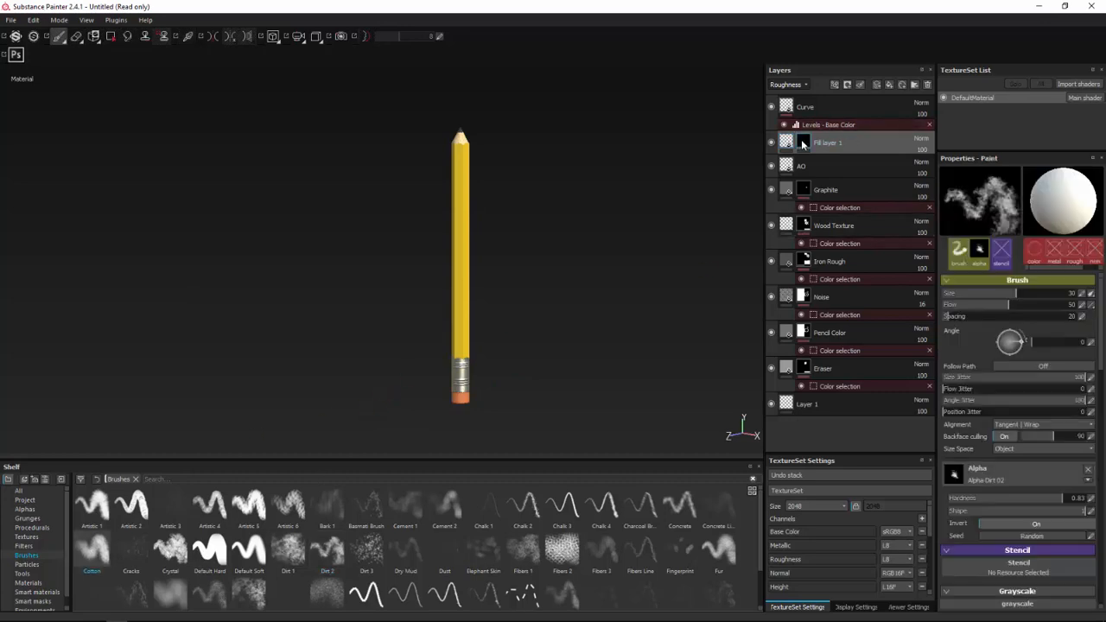
{"action": "key", "text": "p"}
{"action": "left_click", "coordinate": [93, 551]}
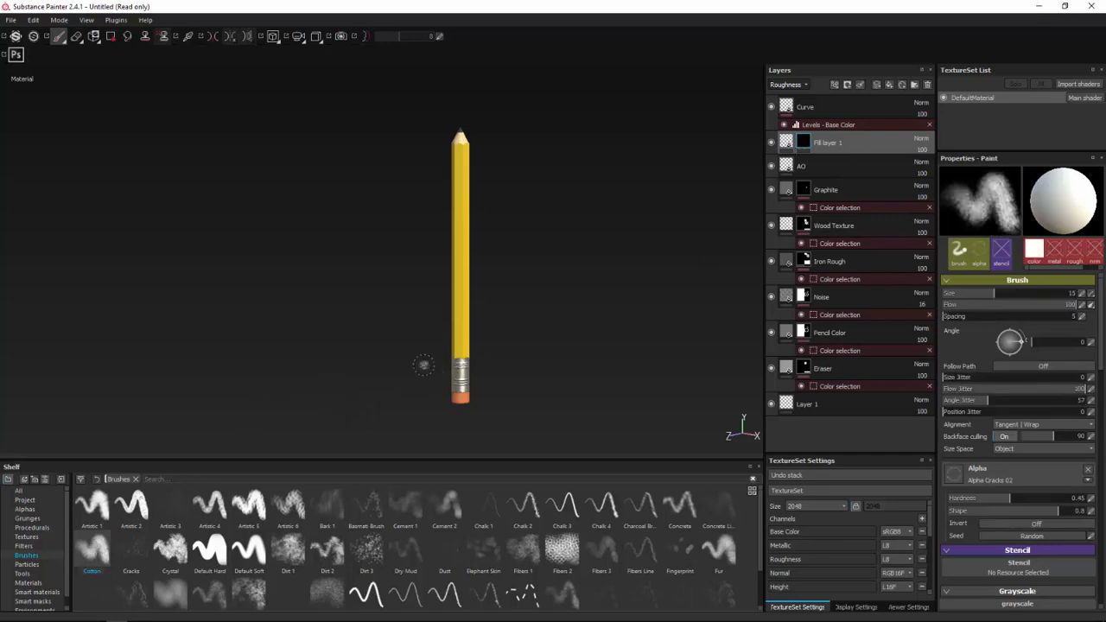
Enlarge the Cotton brush to a size of 71.81 for work on the lower pencil shaft.
{"action": "scroll", "coordinate": [463, 346], "scroll_direction": "up", "scroll_amount": 3}
{"action": "key", "text": "bracketright"}
{"action": "key", "text": "bracketright"}
{"action": "key", "text": "bracketright"}
{"action": "key", "text": "bracketright"}
{"action": "key", "text": "bracketright"}
{"action": "key", "text": "bracketright"}
{"action": "key", "text": "bracketright"}
{"action": "key", "text": "bracketright"}
{"action": "key", "text": "bracketright"}
{"action": "key", "text": "bracketright"}
{"action": "key", "text": "bracketright"}
{"action": "key", "text": "bracketright"}
{"action": "key", "text": "bracketright"}
{"action": "key", "text": "bracketright"}
{"action": "key", "text": "bracketright"}
{"action": "key", "text": "bracketright"}
{"action": "key", "text": "bracketright"}
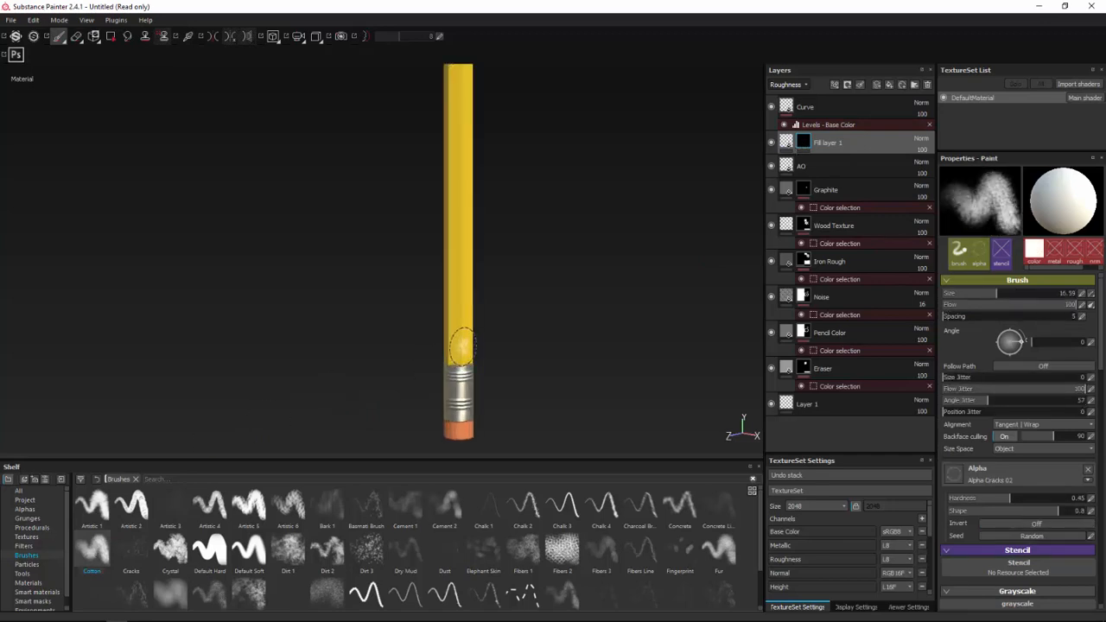
{"action": "key", "text": "bracketright"}
{"action": "key", "text": "bracketright"}
{"action": "key", "text": "bracketright"}
{"action": "key", "text": "bracketright"}
{"action": "key", "text": "bracketright"}
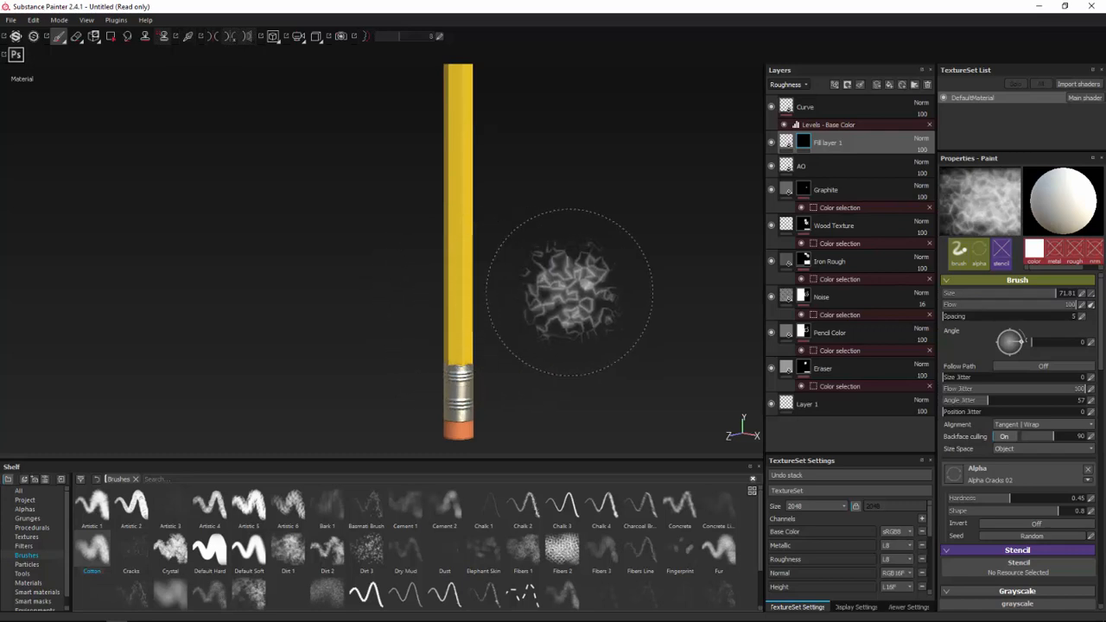
{"action": "mouse_move", "coordinate": [584, 292]}
{"action": "left_mouse_down", "text": "alt"}
{"action": "mouse_move", "coordinate": [538, 286]}
{"action": "mouse_move", "coordinate": [590, 309]}
{"action": "left_mouse_up", "text": "alt"}
{"action": "right_click_drag", "start_coordinate": [590, 309], "coordinate": [801, 347], "text": "alt"}
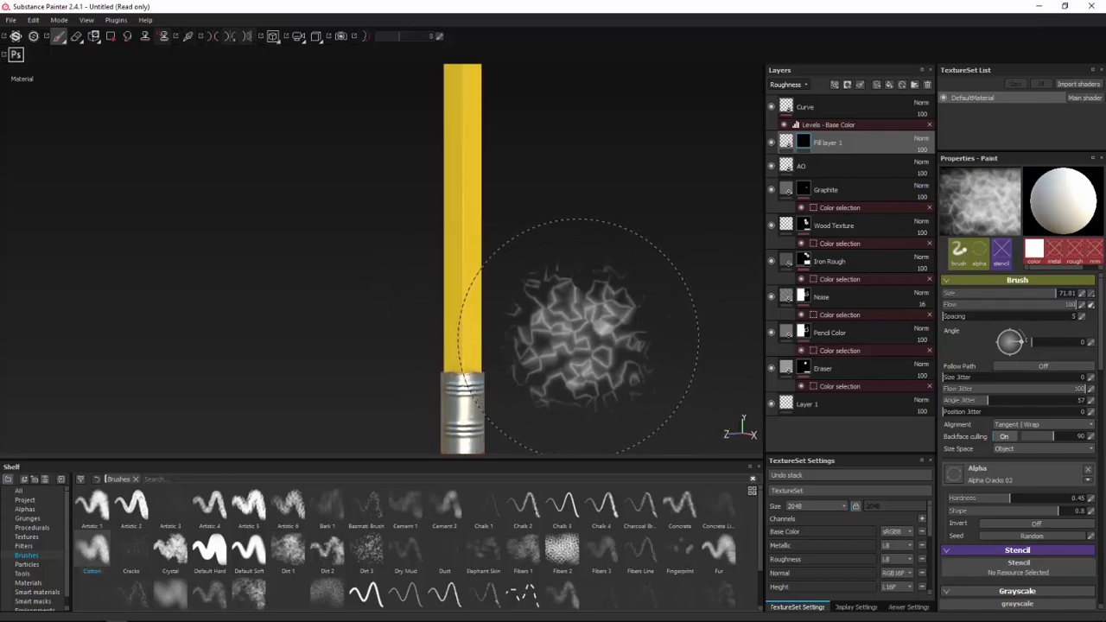
Load the Artistic 5 brush, enlarge it to about 66.5 and lower its grayscale value to about 0.7.
{"action": "left_click", "coordinate": [719, 551]}
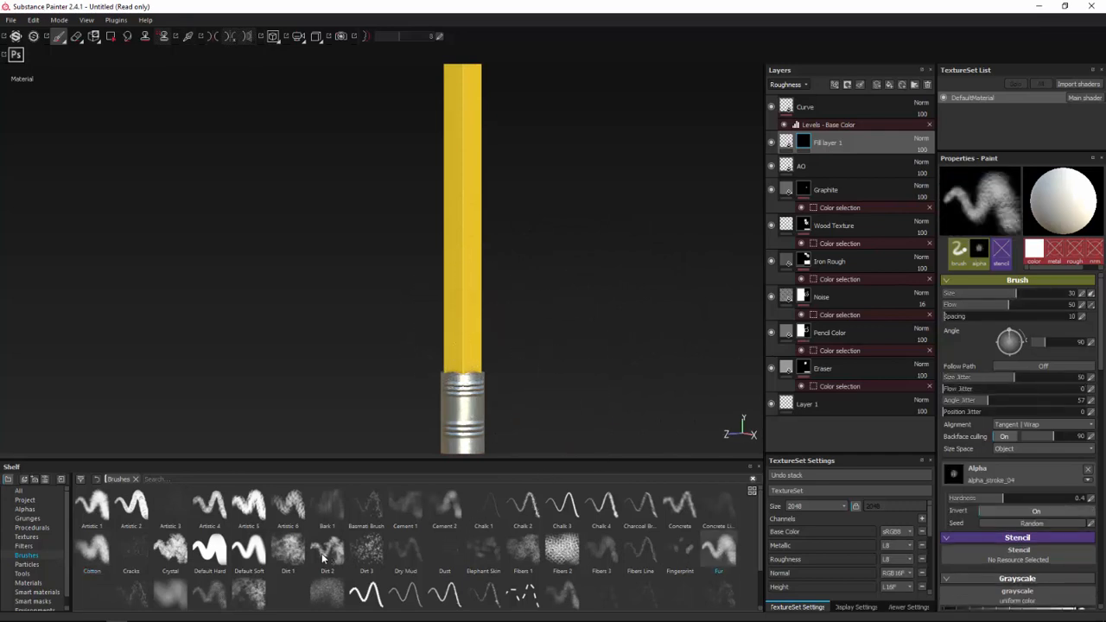
{"action": "left_click", "coordinate": [252, 508]}
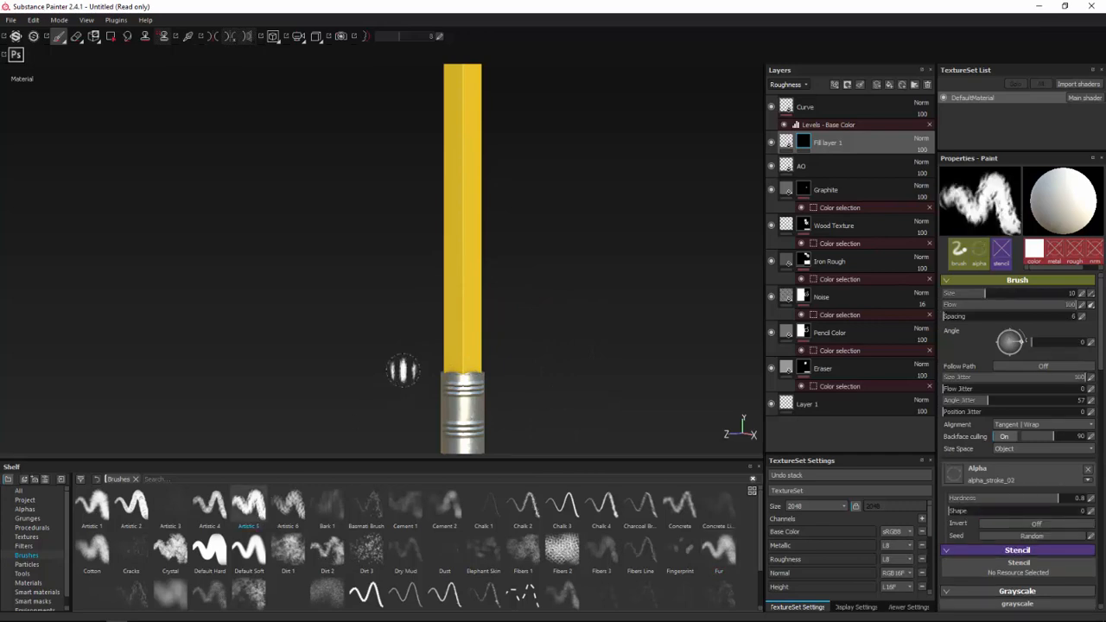
{"action": "right_click_drag", "start_coordinate": [464, 328], "coordinate": [544, 325], "text": "ctrl"}
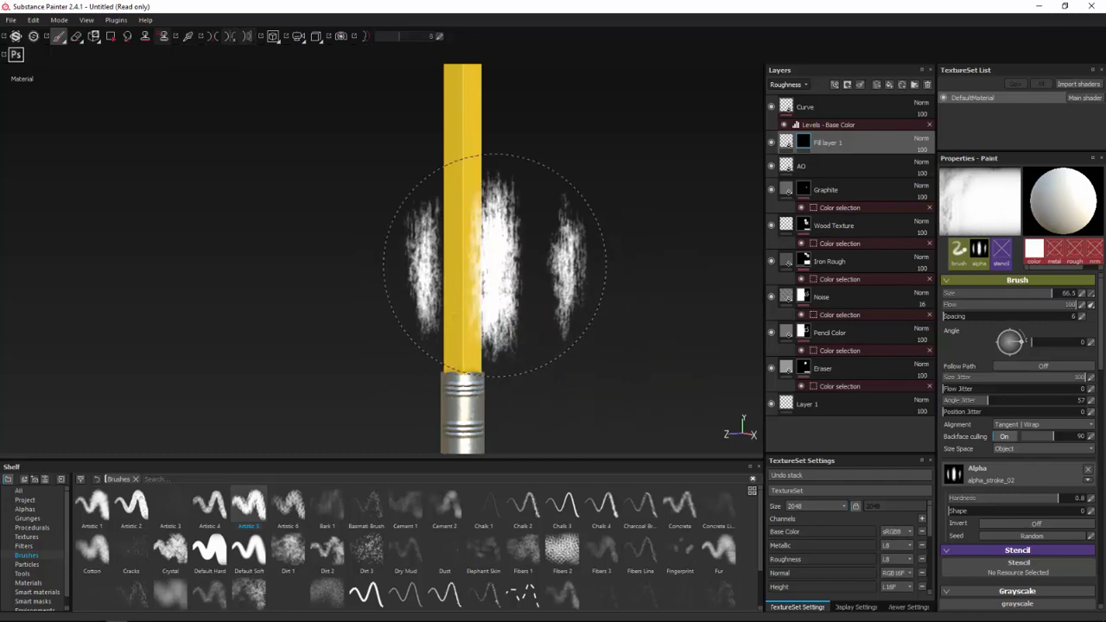
{"action": "scroll", "coordinate": [1019, 519], "scroll_direction": "down", "scroll_amount": 3}
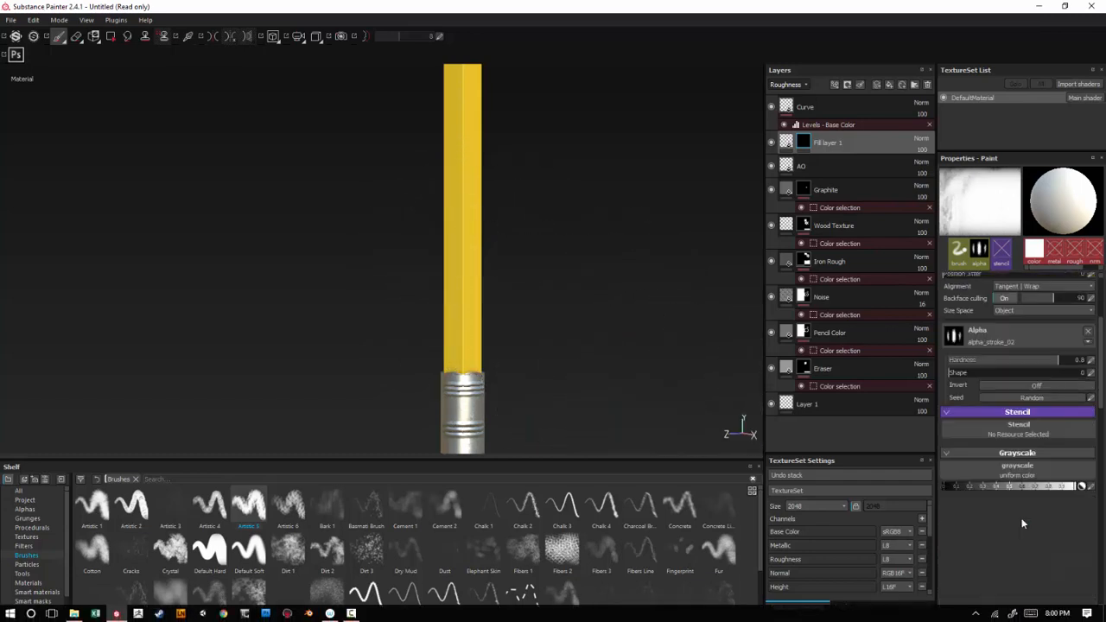
{"action": "left_click_drag", "start_coordinate": [1043, 490], "coordinate": [1035, 491]}
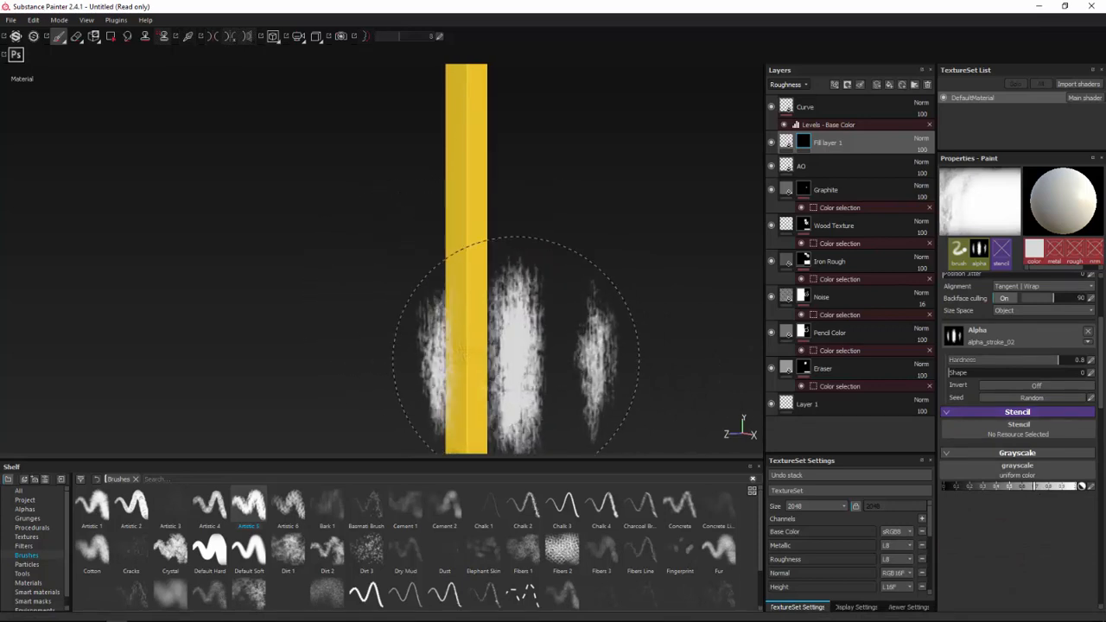
Paint Artistic 5 strokes along several faces of the pencil shaft on the mask of Fill layer 1.
{"action": "scroll", "coordinate": [515, 345], "scroll_direction": "down", "scroll_amount": 3}
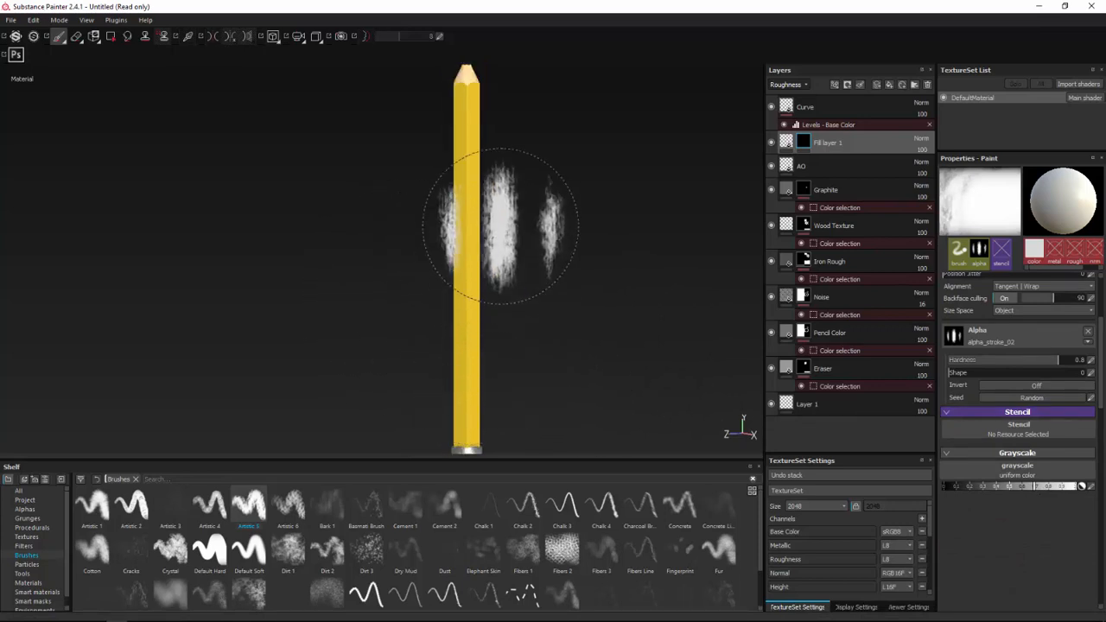
{"action": "left_click_drag", "start_coordinate": [518, 186], "coordinate": [464, 147]}
{"action": "mouse_move", "coordinate": [551, 256]}
{"action": "left_mouse_down", "text": "alt"}
{"action": "mouse_move", "coordinate": [553, 267]}
{"action": "mouse_move", "coordinate": [484, 229]}
{"action": "mouse_move", "coordinate": [501, 265]}
{"action": "left_mouse_up", "text": "alt"}
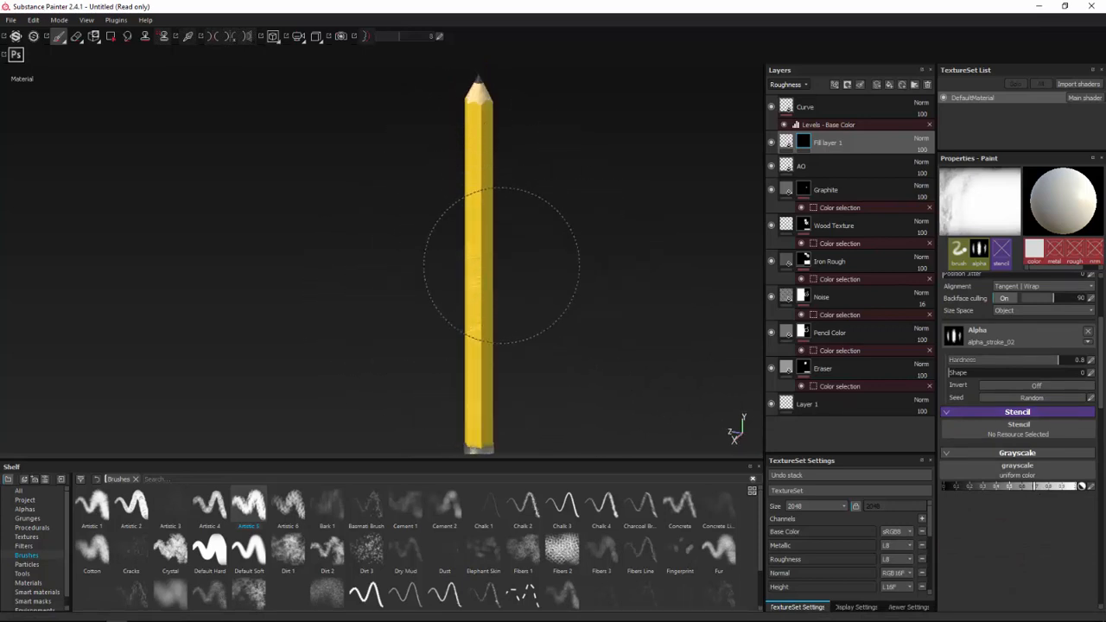
{"action": "mouse_move", "coordinate": [569, 322]}
{"action": "left_mouse_down", "text": "alt"}
{"action": "mouse_move", "coordinate": [509, 342]}
{"action": "mouse_move", "coordinate": [489, 321]}
{"action": "mouse_move", "coordinate": [625, 315]}
{"action": "left_mouse_up", "text": "alt"}
{"action": "middle_click_drag", "start_coordinate": [579, 324], "coordinate": [566, 267], "text": "alt"}
{"action": "scroll", "coordinate": [564, 273], "scroll_direction": "up", "scroll_amount": 3}
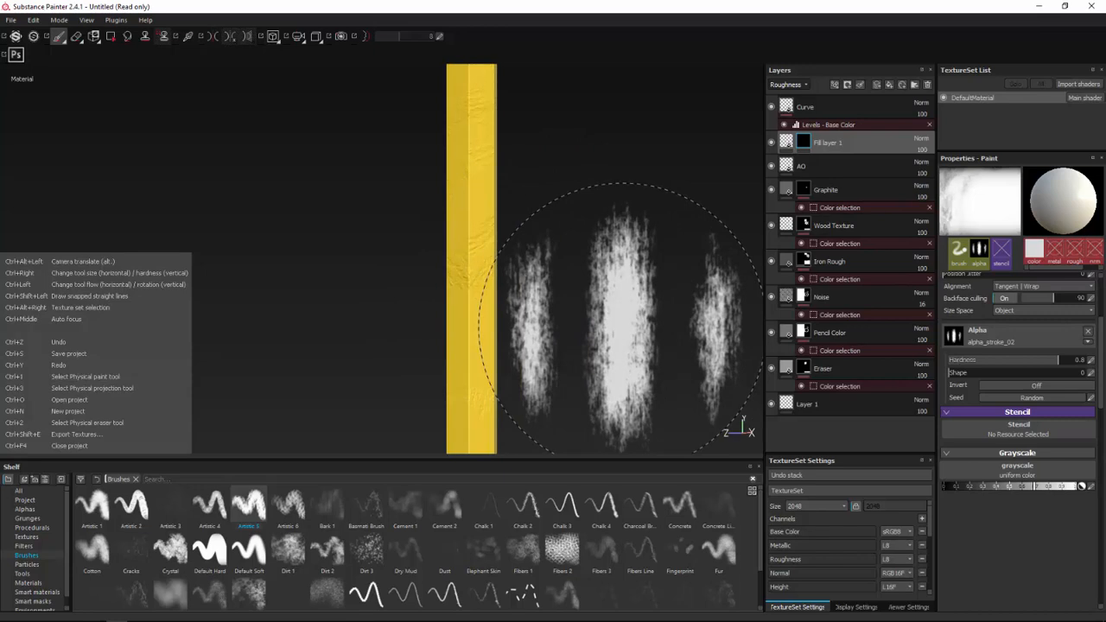
Undo the painted strokes and the mask on Fill layer 1.
{"action": "key", "text": "ctrl+z"}
{"action": "key", "text": "ctrl+z"}
{"action": "key", "text": "ctrl+z"}
{"action": "key", "text": "ctrl+z"}
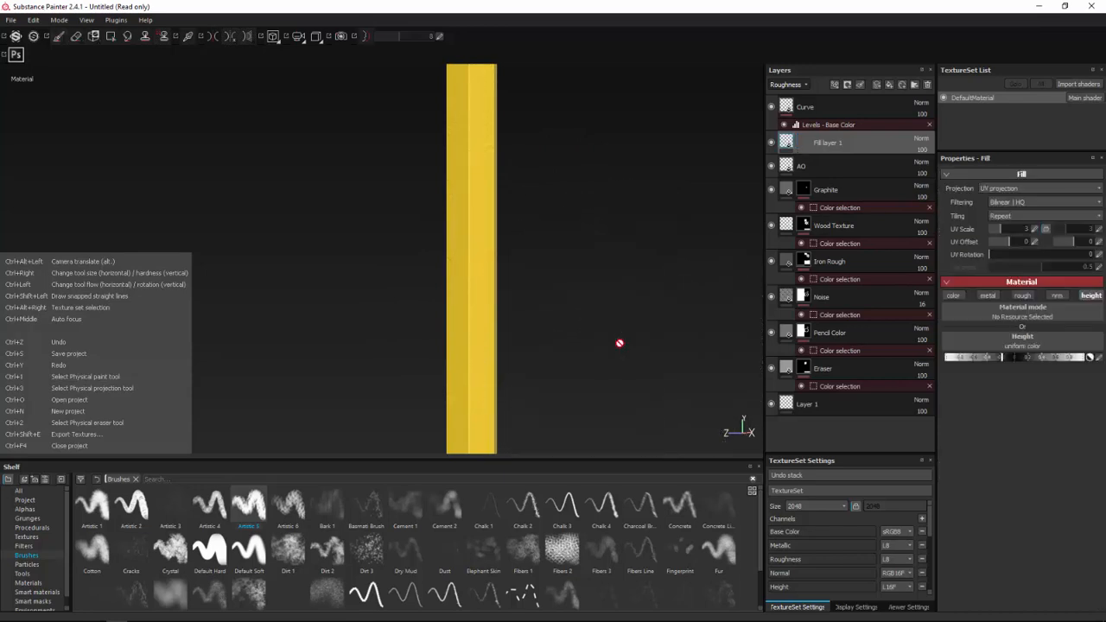
{"action": "scroll", "coordinate": [616, 339], "scroll_direction": "down", "scroll_amount": 2}
{"action": "left_click_drag", "start_coordinate": [616, 339], "coordinate": [547, 247], "text": "alt"}
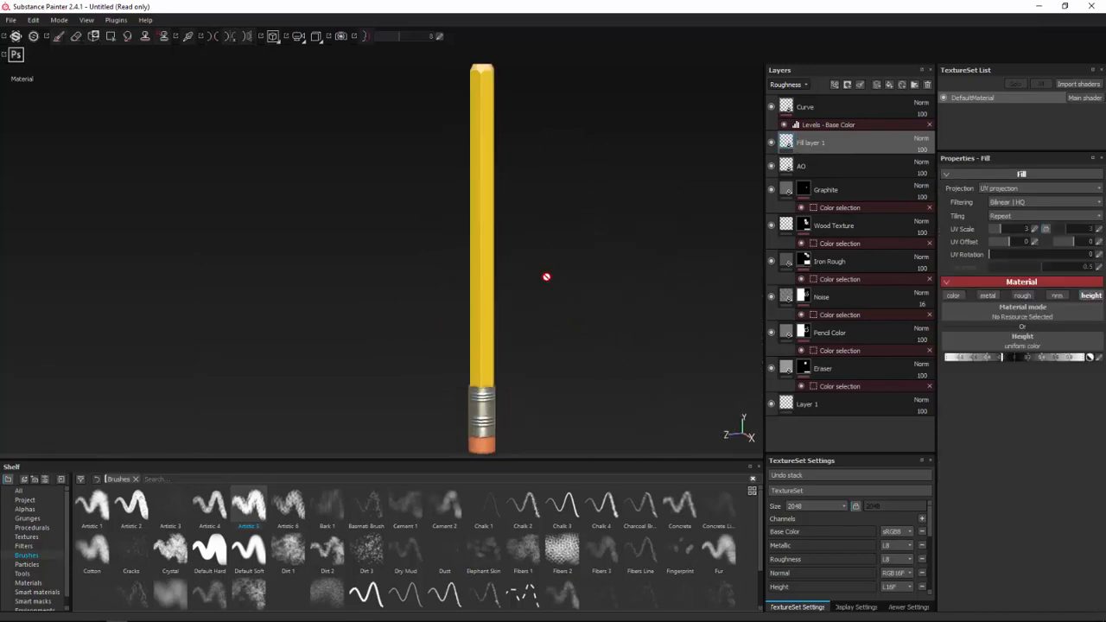
Add a black mask to Fill layer 1 and load an enlarged Smooth Noisy brush for painting it.
{"action": "scroll", "coordinate": [346, 514], "scroll_direction": "down", "scroll_amount": 1}
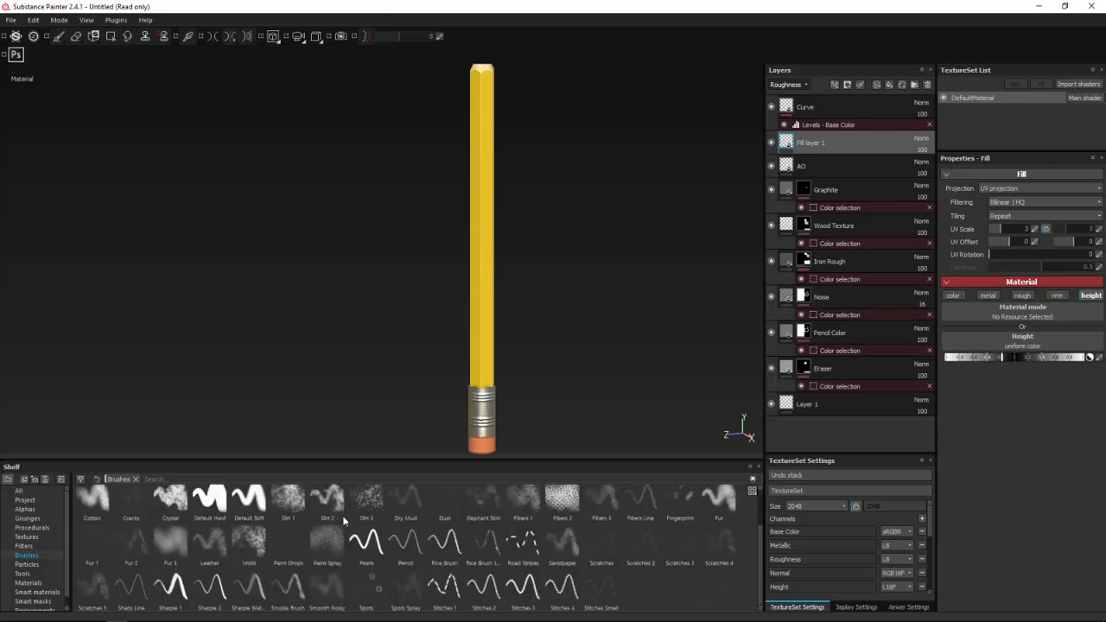
{"action": "left_click", "coordinate": [321, 587]}
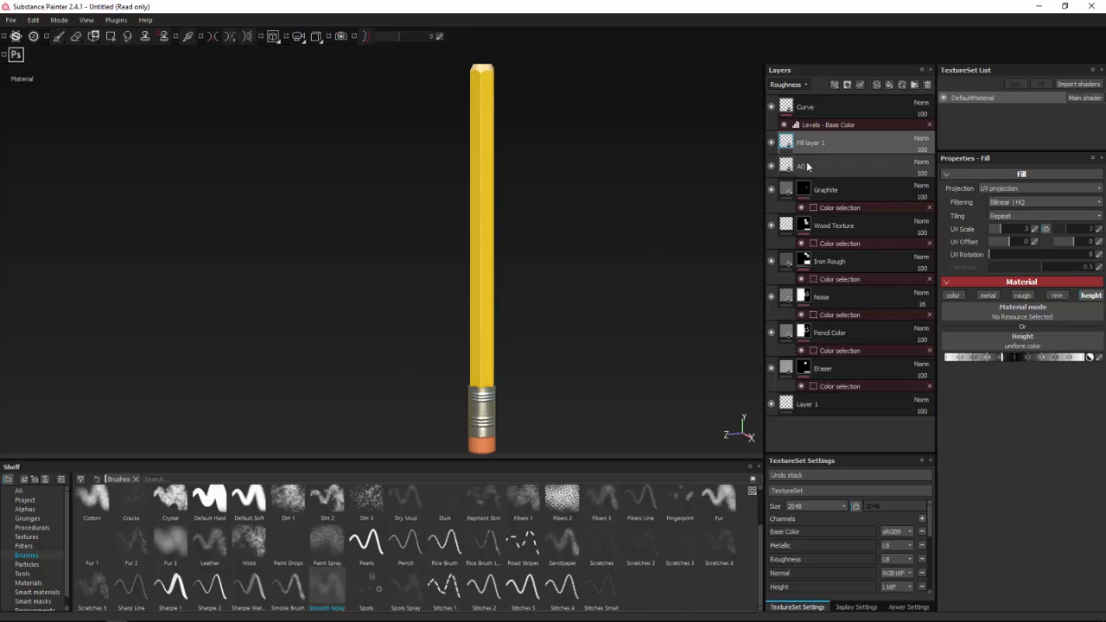
{"action": "left_click", "coordinate": [801, 190]}
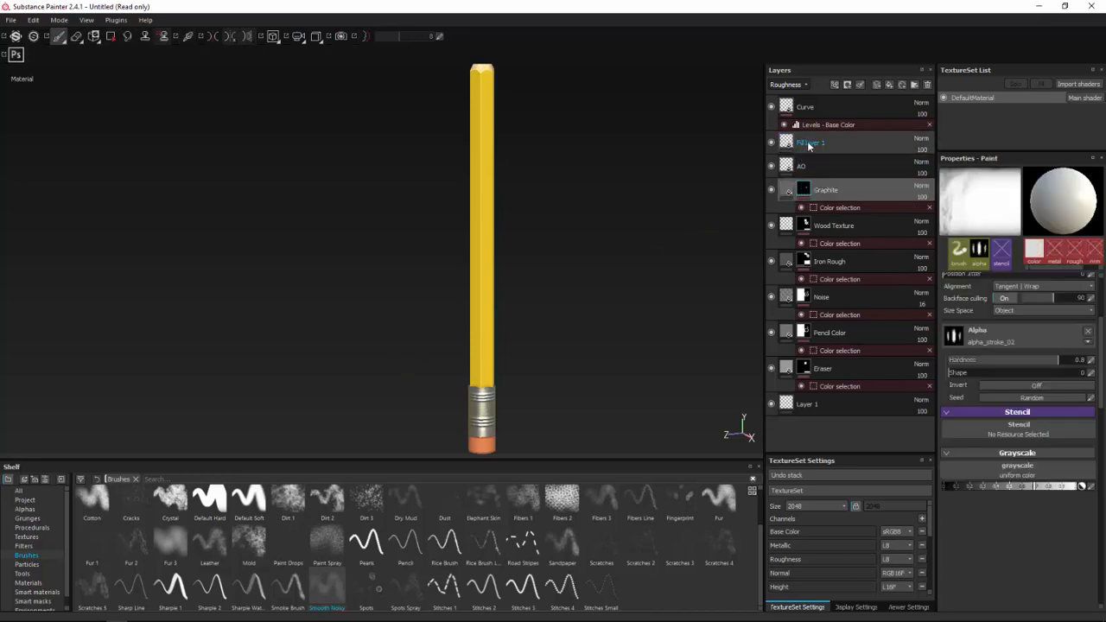
{"action": "left_click", "coordinate": [808, 144]}
{"action": "right_click", "coordinate": [808, 143]}
{"action": "left_click", "coordinate": [836, 164]}
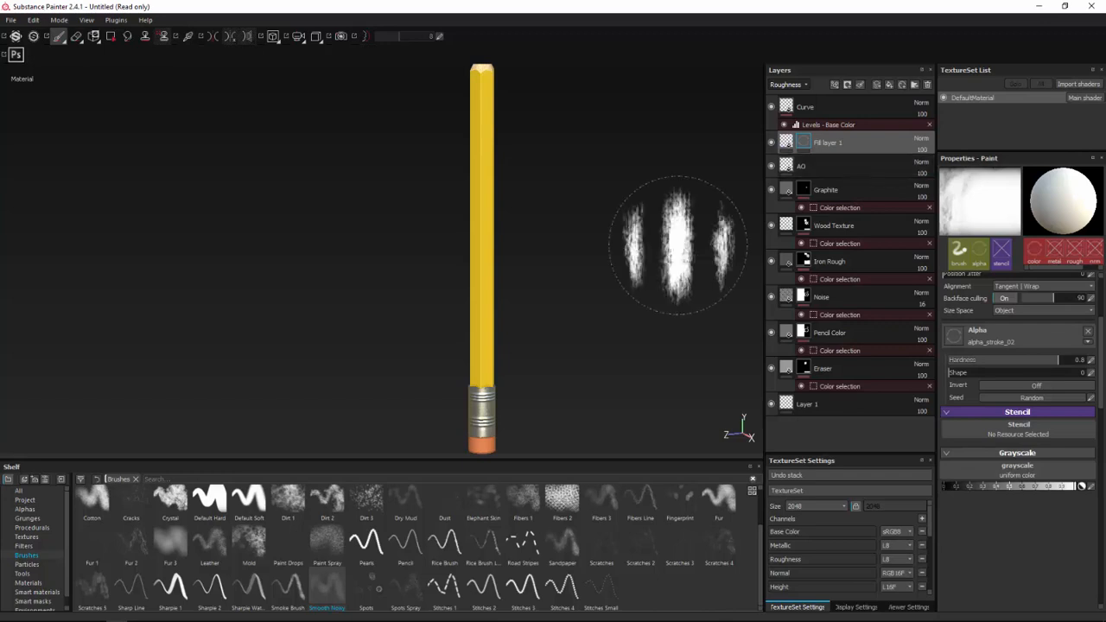
{"action": "left_click", "coordinate": [327, 588]}
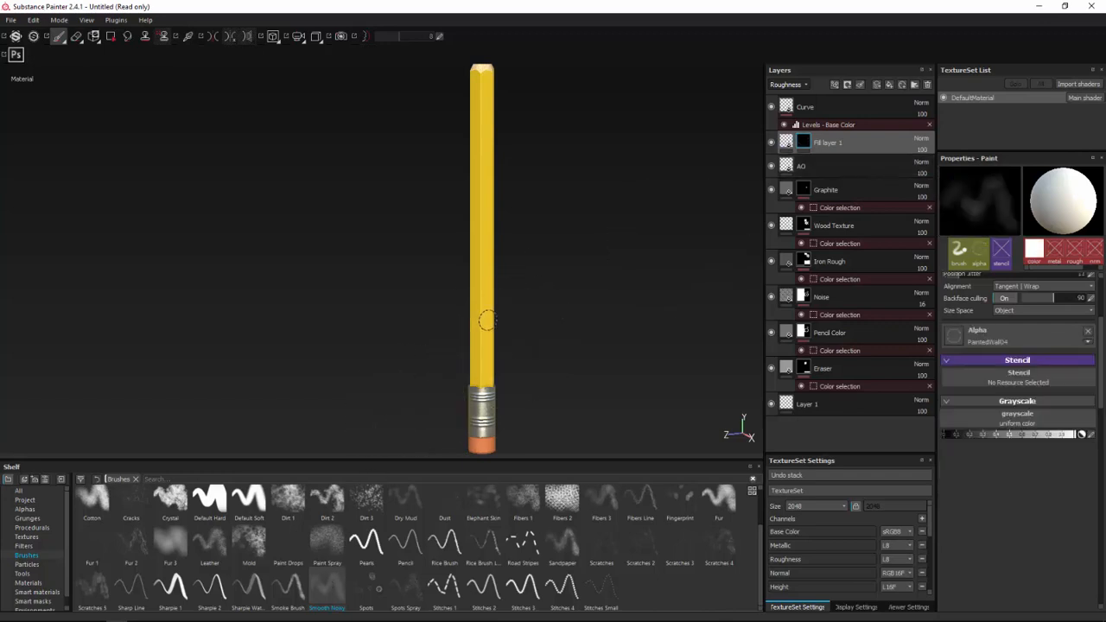
{"action": "right_click_drag", "start_coordinate": [449, 333], "coordinate": [471, 324], "text": "ctrl"}
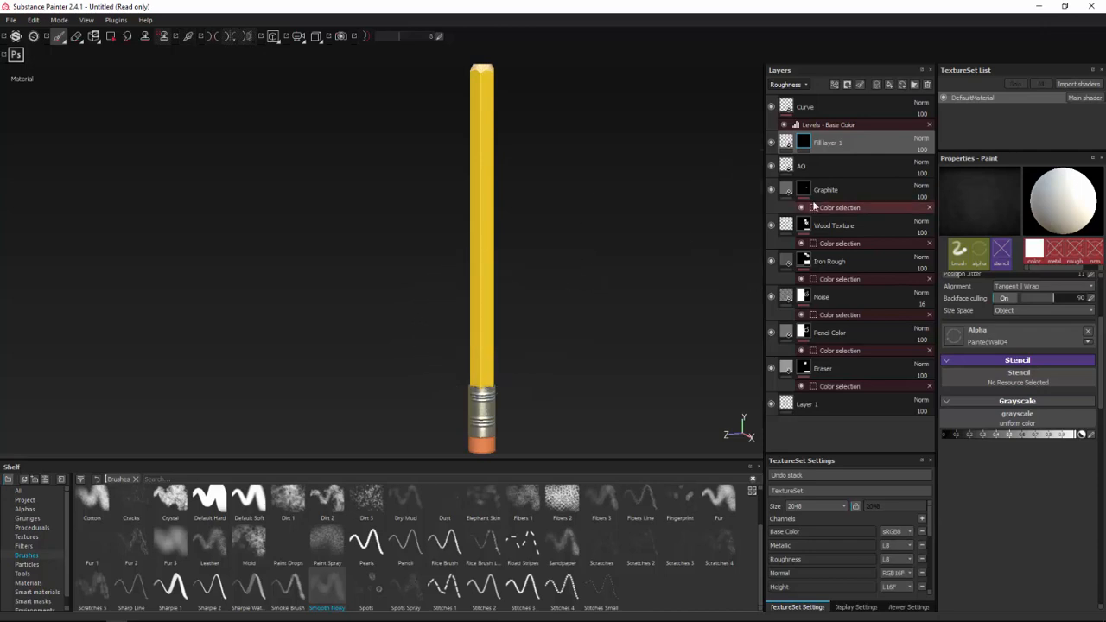
Set the height of Fill layer 1 to -1 and reselect its mask for painting.
{"action": "left_click", "coordinate": [786, 142]}
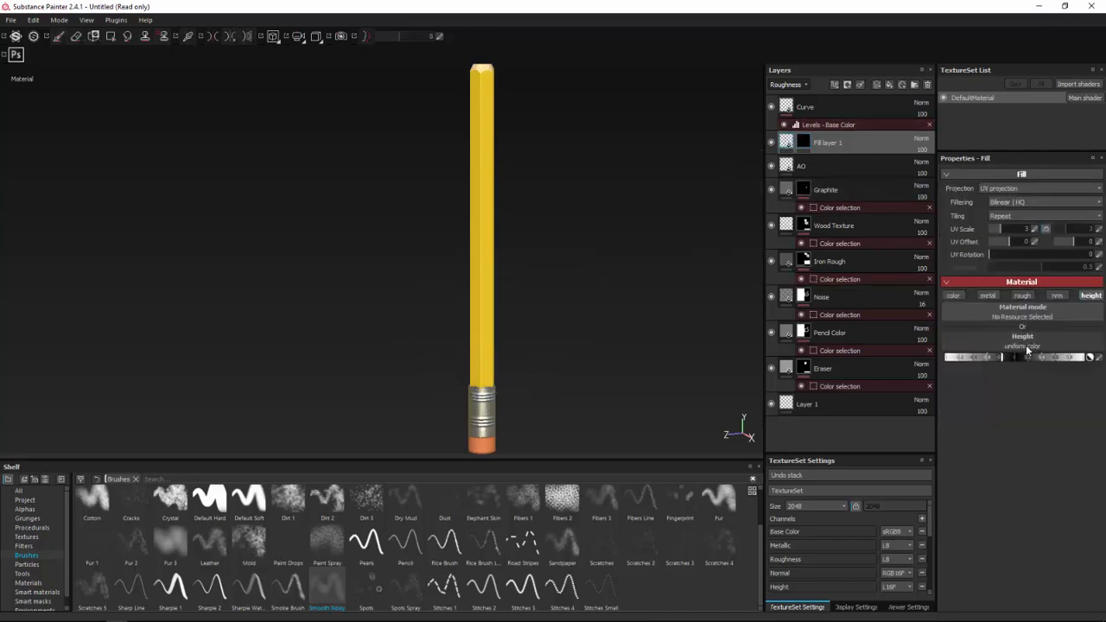
{"action": "left_click_drag", "start_coordinate": [985, 358], "coordinate": [946, 358]}
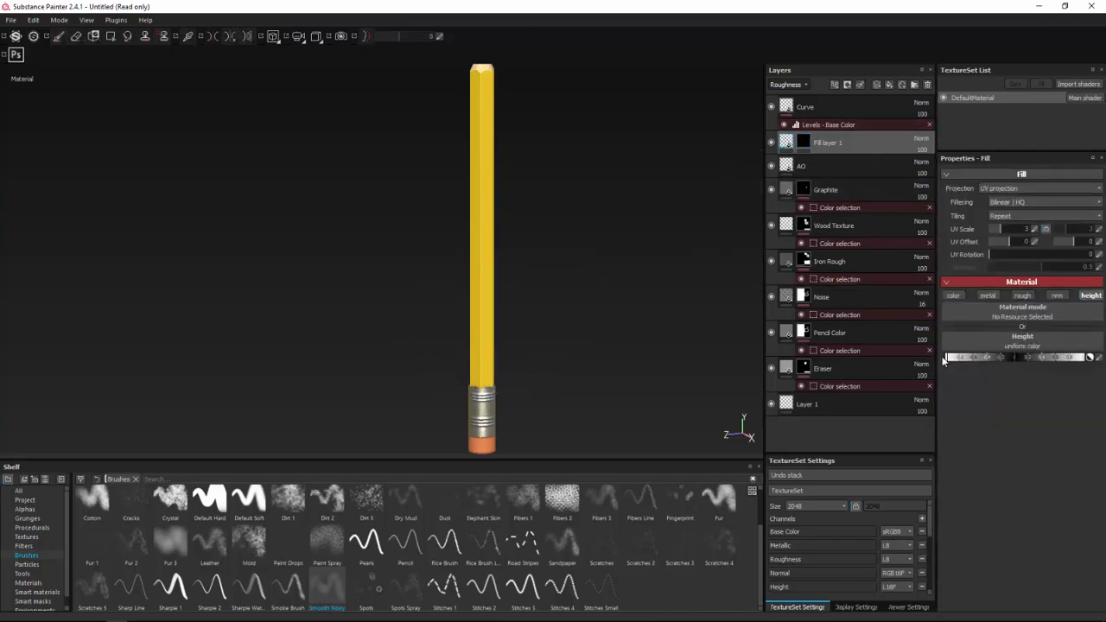
{"action": "left_click", "coordinate": [804, 143]}
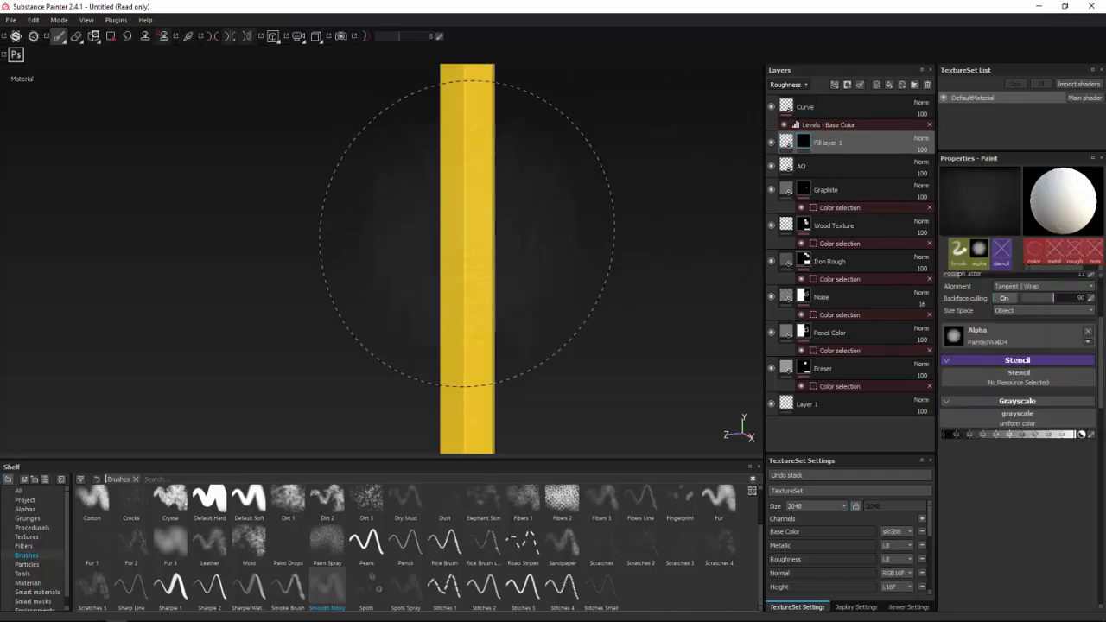
Paint subtle Smooth Noisy dents along the pencil shaft from several sides on the mask of Fill layer 1.
{"action": "left_click_drag", "start_coordinate": [580, 234], "coordinate": [502, 226], "text": "alt"}
{"action": "right_click_drag", "start_coordinate": [618, 218], "coordinate": [525, 223], "text": "alt"}
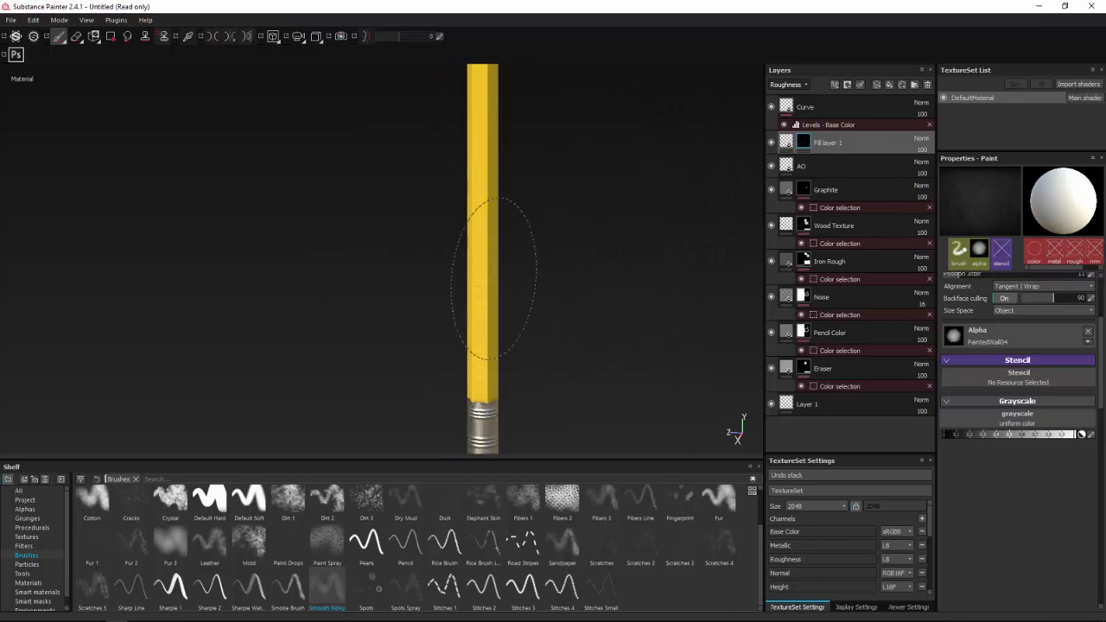
{"action": "left_click_drag", "start_coordinate": [543, 204], "coordinate": [548, 247], "text": "alt"}
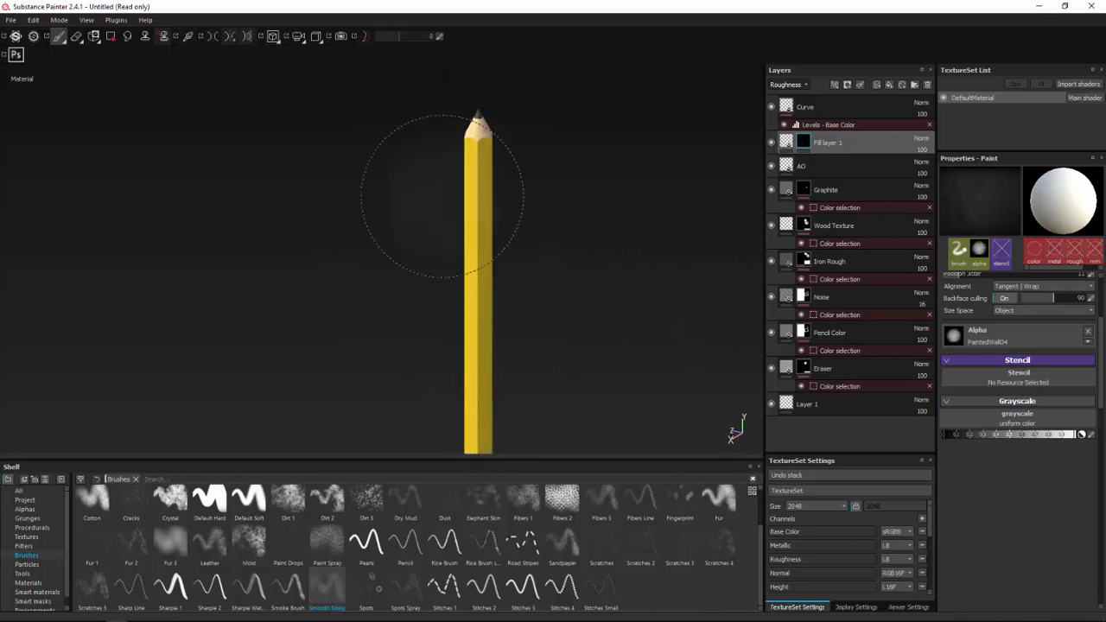
{"action": "left_click_drag", "start_coordinate": [444, 210], "coordinate": [567, 173], "text": "alt"}
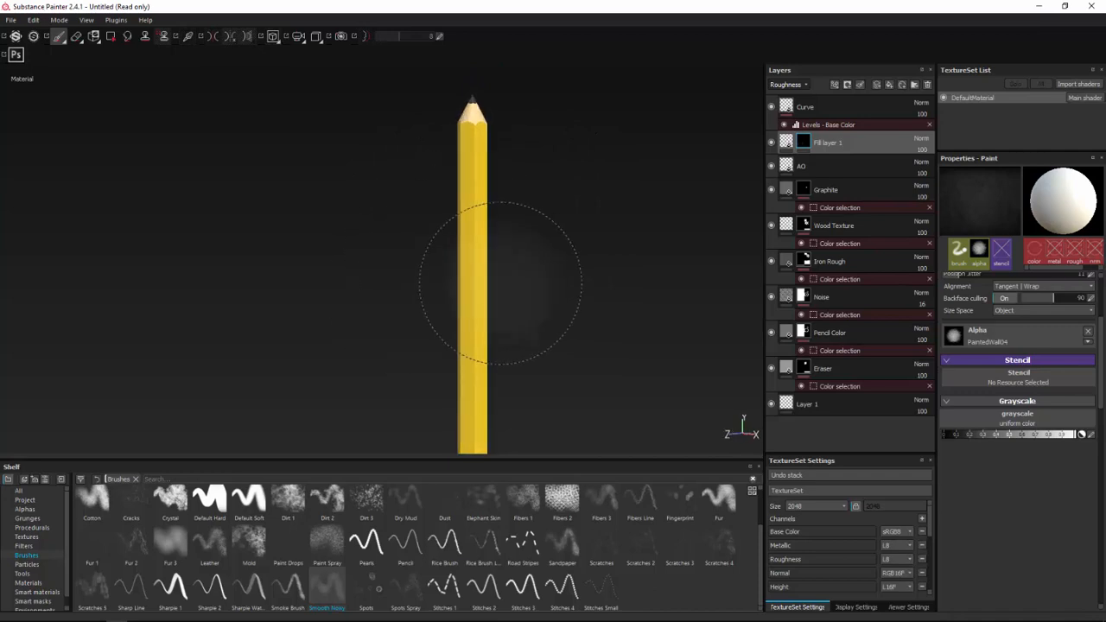
{"action": "left_click_drag", "start_coordinate": [493, 259], "coordinate": [507, 86], "text": "alt"}
{"action": "mouse_move", "coordinate": [495, 188]}
{"action": "left_mouse_down", "text": "alt"}
{"action": "mouse_move", "coordinate": [642, 190]}
{"action": "mouse_move", "coordinate": [518, 259]}
{"action": "mouse_move", "coordinate": [610, 227]}
{"action": "left_mouse_up", "text": "alt"}
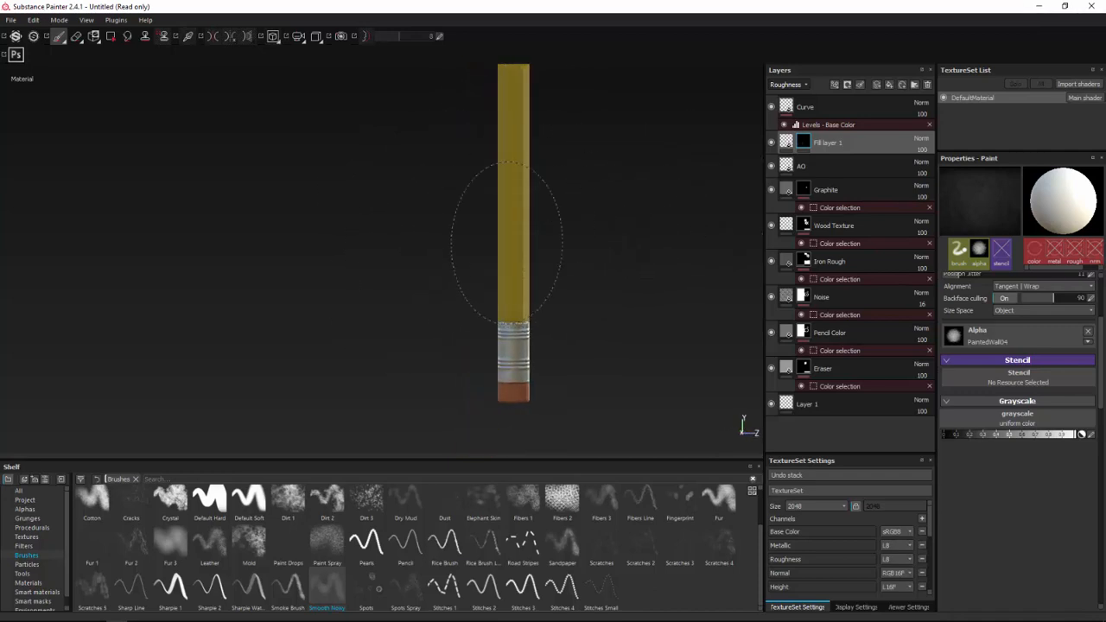
{"action": "left_click_drag", "start_coordinate": [469, 259], "coordinate": [530, 320], "text": "alt"}
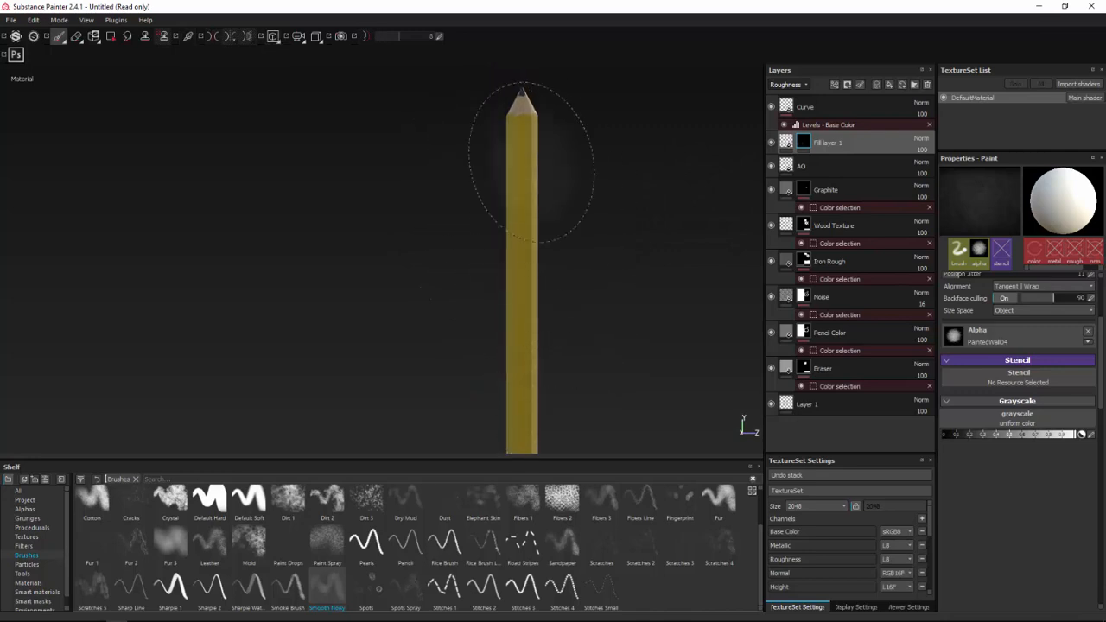
{"action": "mouse_move", "coordinate": [530, 148]}
{"action": "left_mouse_down", "text": "alt"}
{"action": "mouse_move", "coordinate": [731, 190]}
{"action": "mouse_move", "coordinate": [556, 210]}
{"action": "mouse_move", "coordinate": [614, 242]}
{"action": "left_mouse_up", "text": "alt"}
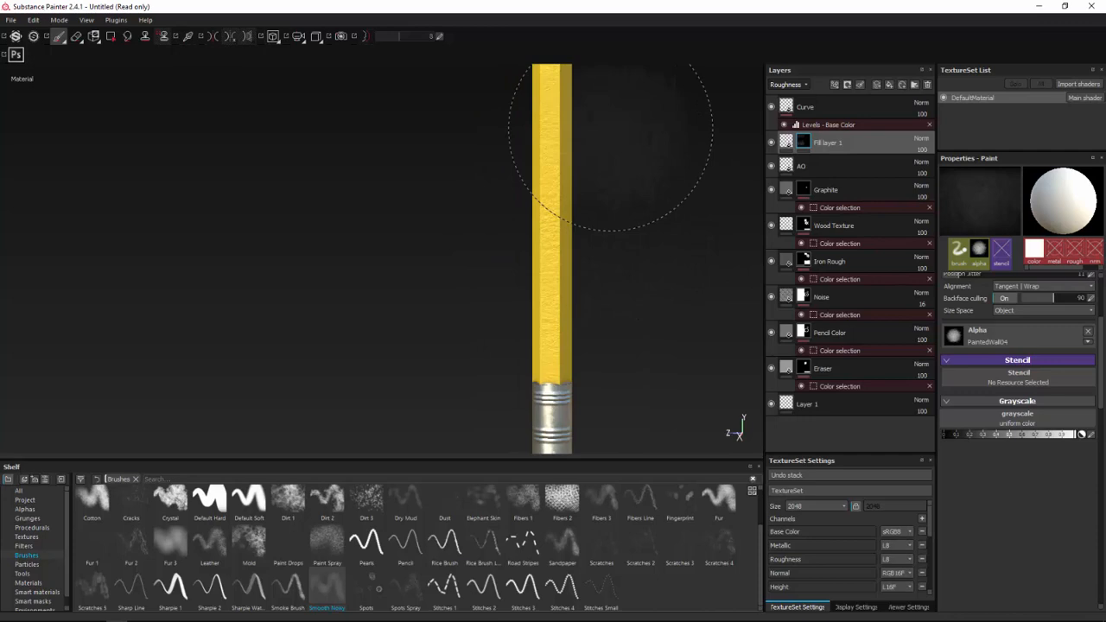
Try to limit Fill layer 1 to the green pencil body ID with a color selection mask.
{"action": "middle_click_drag", "start_coordinate": [611, 129], "coordinate": [583, 209], "text": "alt"}
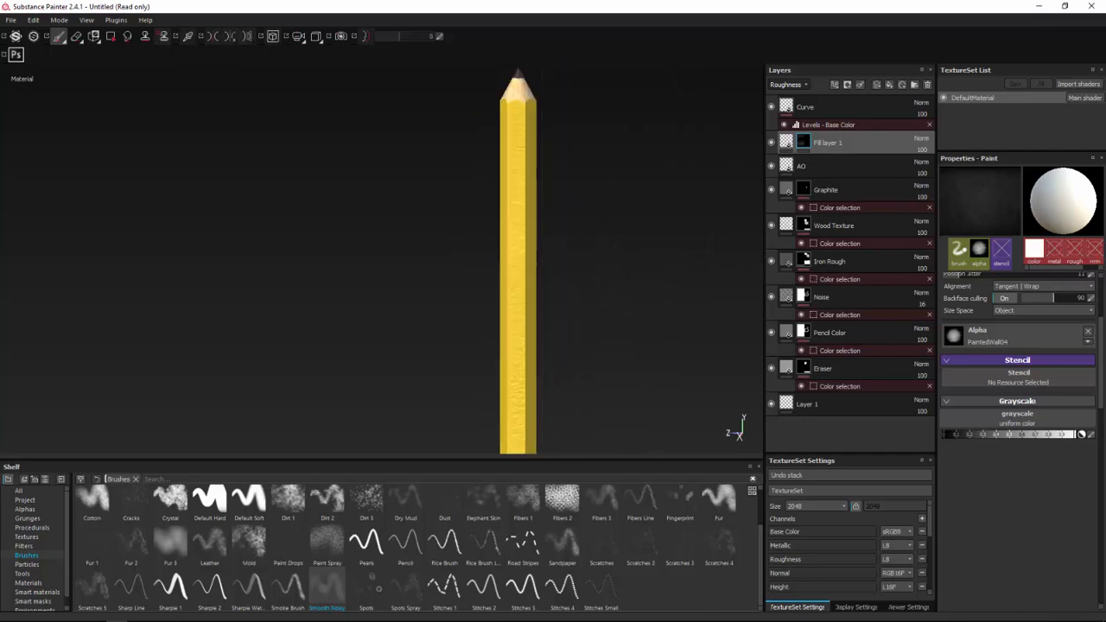
{"action": "right_click_drag", "start_coordinate": [583, 209], "coordinate": [592, 204], "text": "alt"}
{"action": "mouse_move", "coordinate": [593, 204]}
{"action": "left_mouse_down", "text": "alt"}
{"action": "mouse_move", "coordinate": [595, 230]}
{"action": "mouse_move", "coordinate": [648, 241]}
{"action": "left_mouse_up", "text": "alt"}
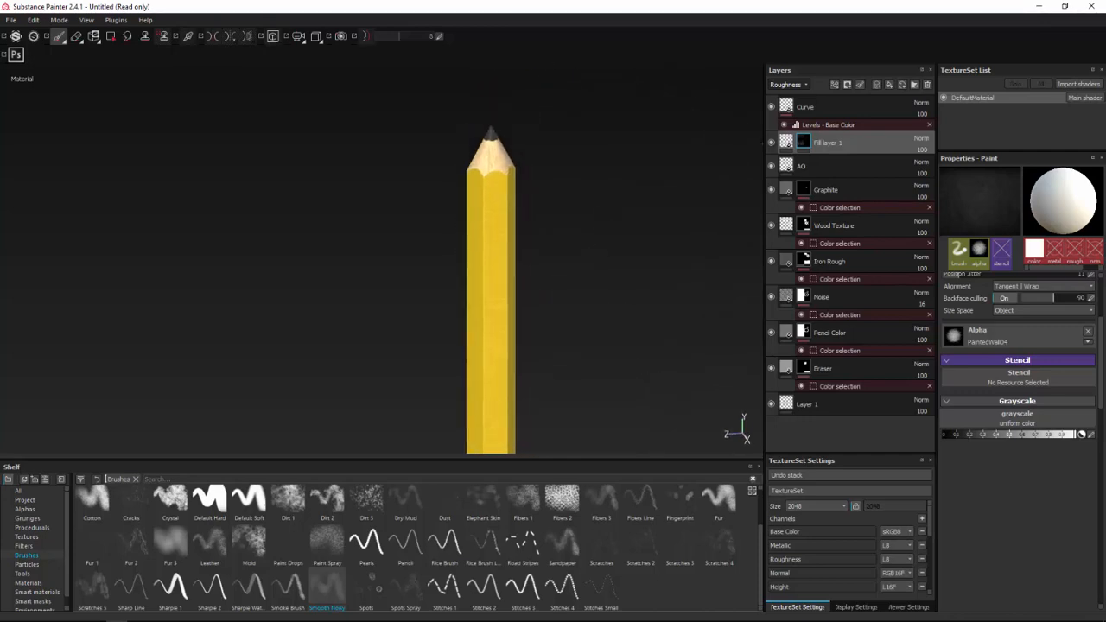
{"action": "right_click", "coordinate": [853, 142]}
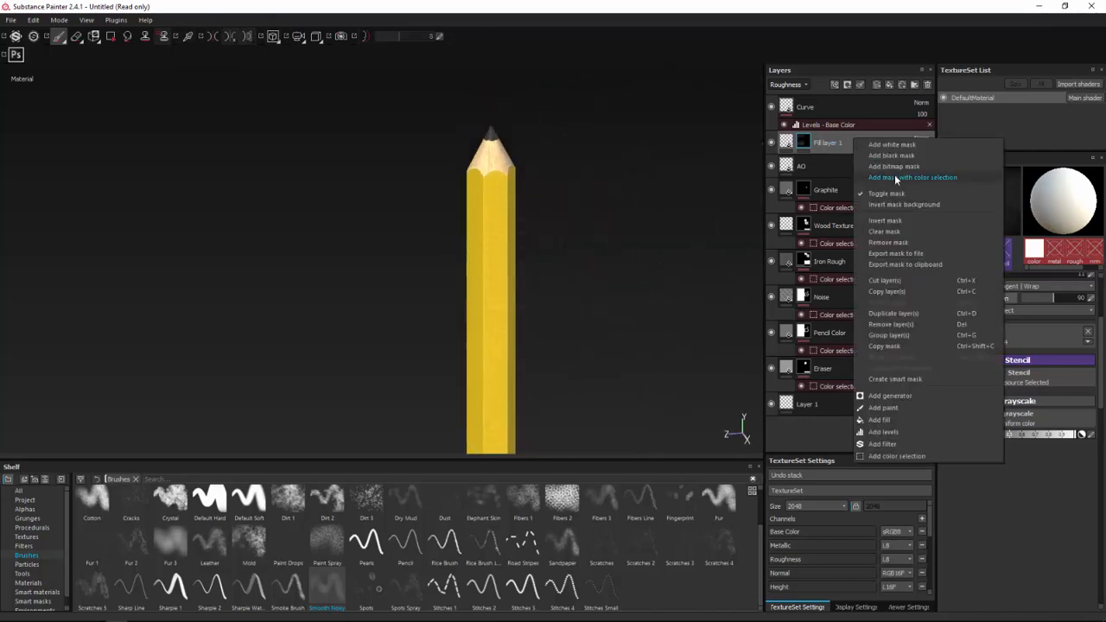
{"action": "left_click", "coordinate": [894, 175]}
{"action": "left_click", "coordinate": [1081, 264]}
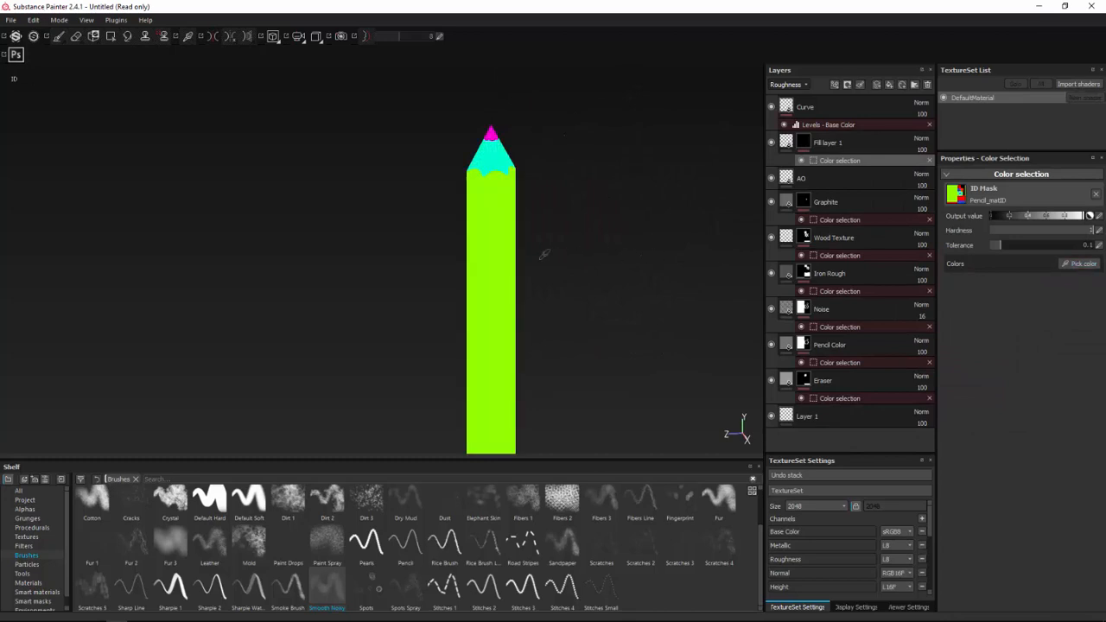
{"action": "left_click", "coordinate": [500, 251]}
{"action": "left_click_drag", "start_coordinate": [603, 233], "coordinate": [511, 235], "text": "alt"}
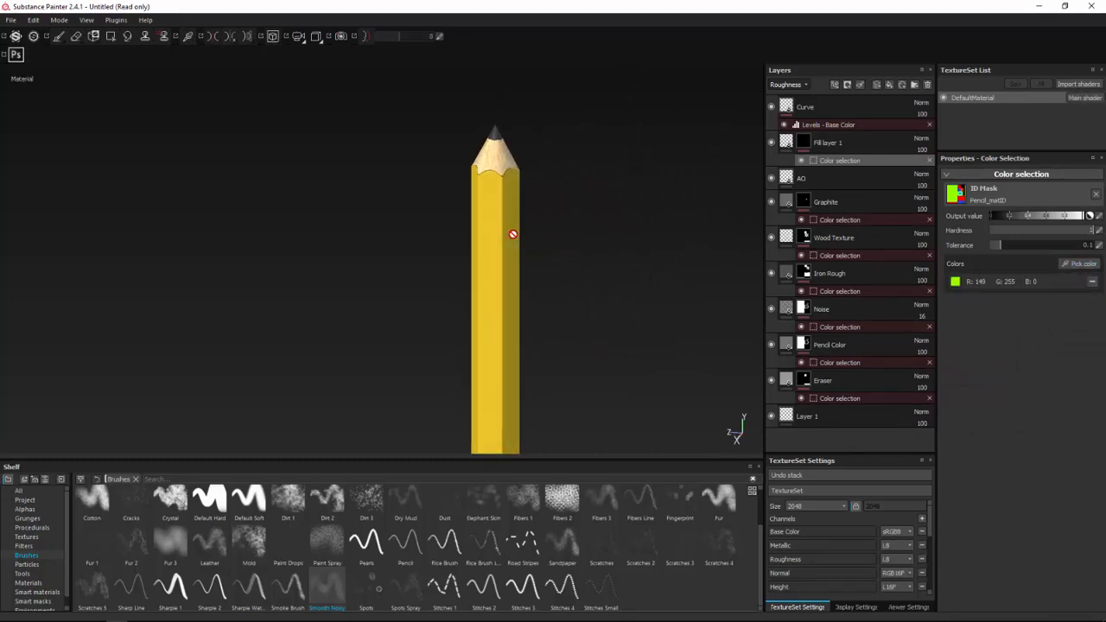
{"action": "scroll", "coordinate": [514, 232], "scroll_direction": "up", "scroll_amount": 2}
{"action": "key", "text": "ctrl+z"}
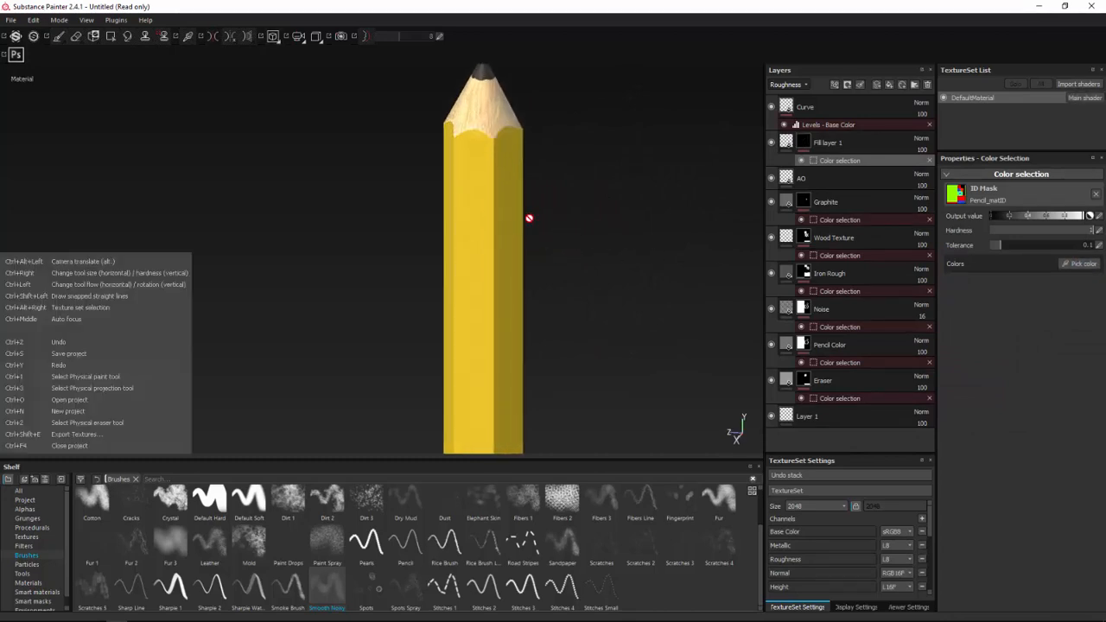
{"action": "key", "text": "ctrl+z"}
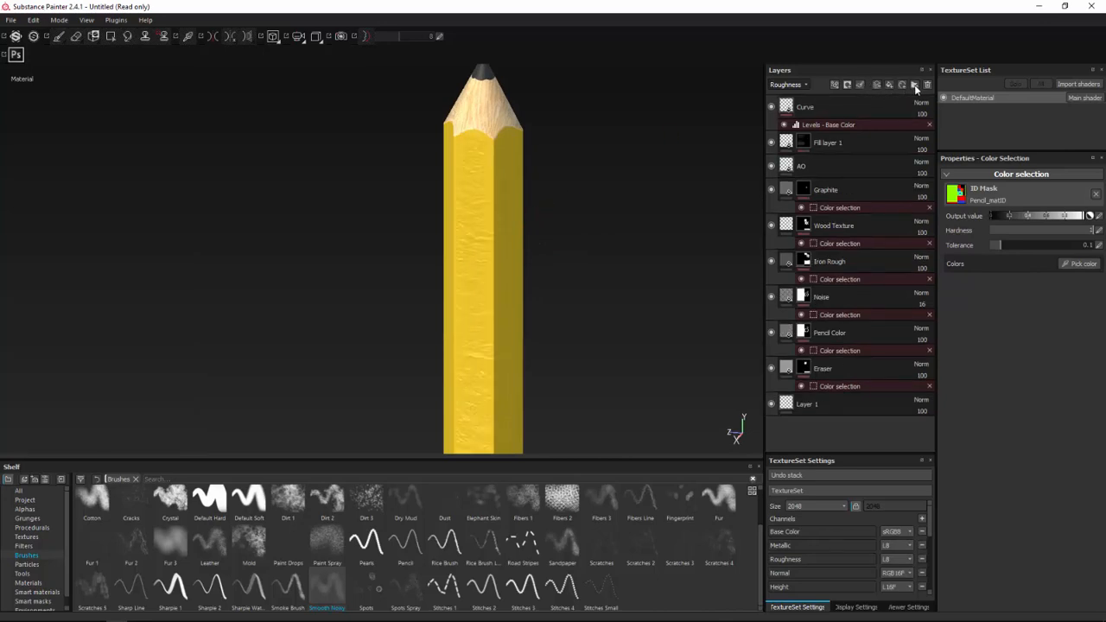
Place Fill layer 1 in a new folder and mask the folder by color selection to the green pencil body ID.
{"action": "left_click", "coordinate": [914, 85]}
{"action": "left_click_drag", "start_coordinate": [852, 164], "coordinate": [844, 115]}
{"action": "right_click", "coordinate": [856, 106]}
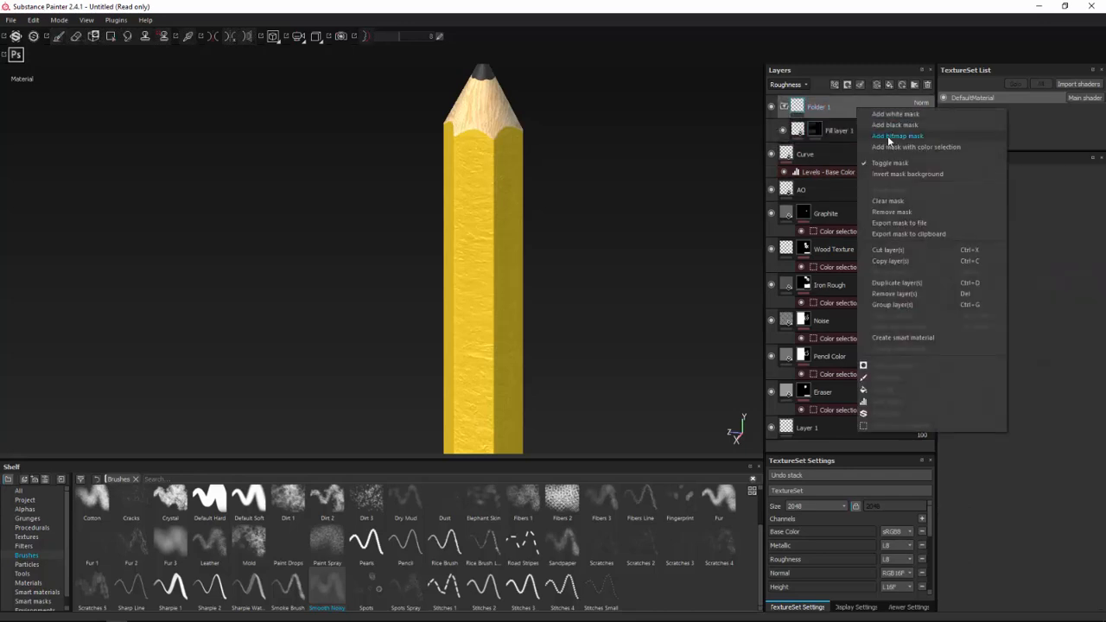
{"action": "left_click", "coordinate": [895, 147]}
{"action": "left_click", "coordinate": [1080, 263]}
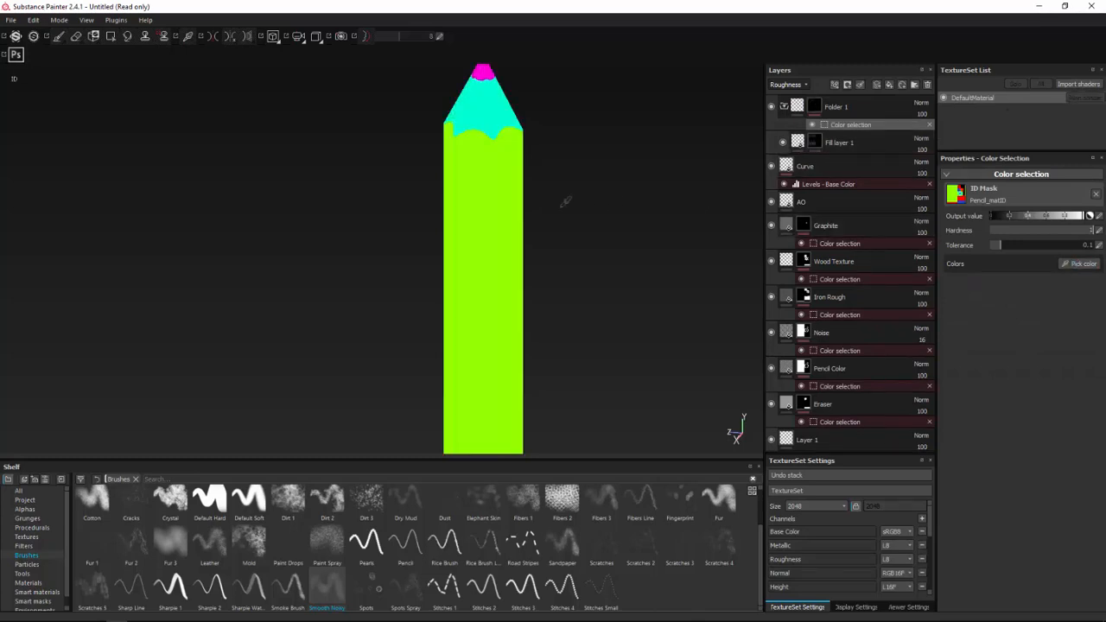
{"action": "left_click", "coordinate": [479, 207]}
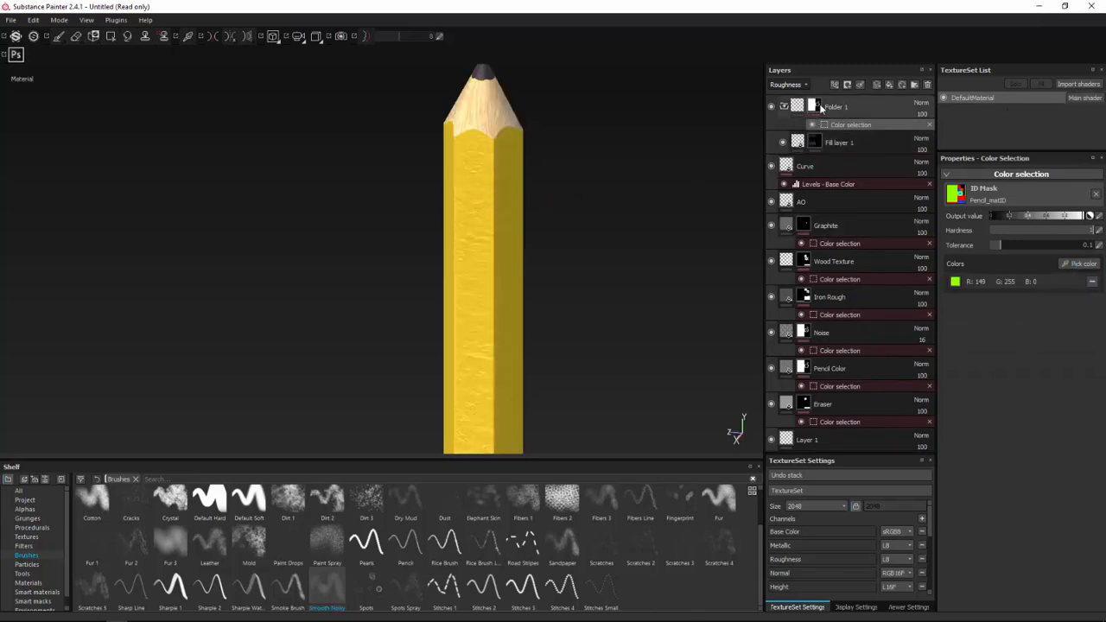
Examine the painted dents around the pencil body with the folder's color mask applied.
{"action": "scroll", "coordinate": [506, 184], "scroll_direction": "down", "scroll_amount": 5}
{"action": "scroll", "coordinate": [507, 191], "scroll_direction": "down", "scroll_amount": 1}
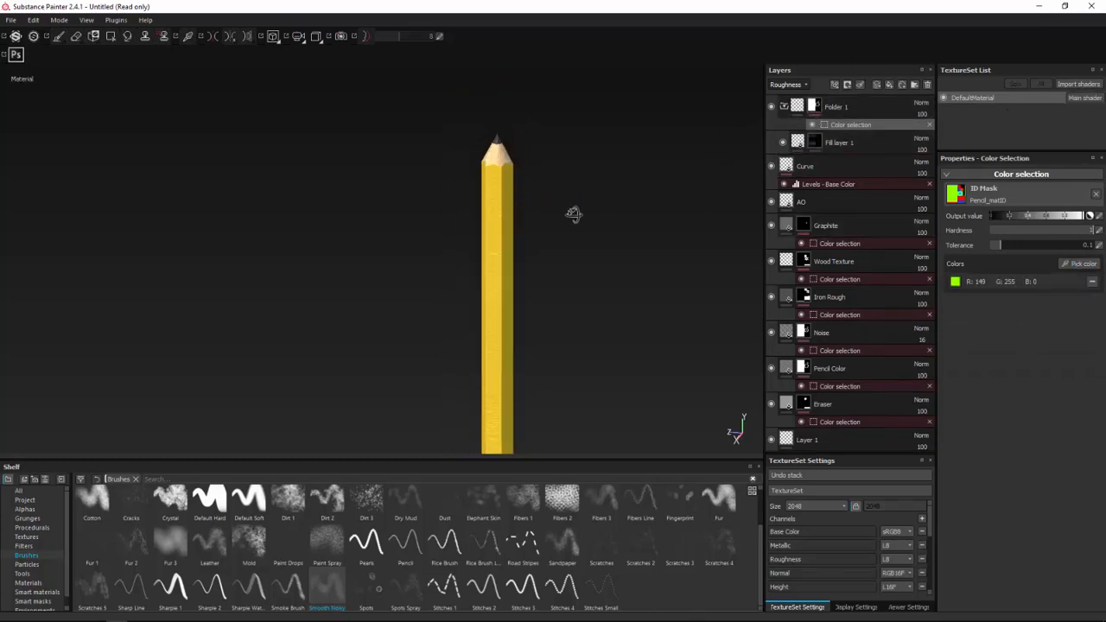
{"action": "left_click_drag", "start_coordinate": [575, 214], "coordinate": [441, 222], "text": "alt"}
{"action": "middle_click_drag", "start_coordinate": [442, 222], "coordinate": [422, 150], "text": "alt"}
{"action": "scroll", "coordinate": [423, 153], "scroll_direction": "up", "scroll_amount": 3}
{"action": "mouse_move", "coordinate": [424, 160]}
{"action": "left_mouse_down", "text": "alt"}
{"action": "mouse_move", "coordinate": [647, 160]}
{"action": "mouse_move", "coordinate": [564, 215]}
{"action": "mouse_move", "coordinate": [599, 168]}
{"action": "mouse_move", "coordinate": [680, 146]}
{"action": "left_mouse_up", "text": "alt"}
{"action": "scroll", "coordinate": [516, 173], "scroll_direction": "up", "scroll_amount": 3}
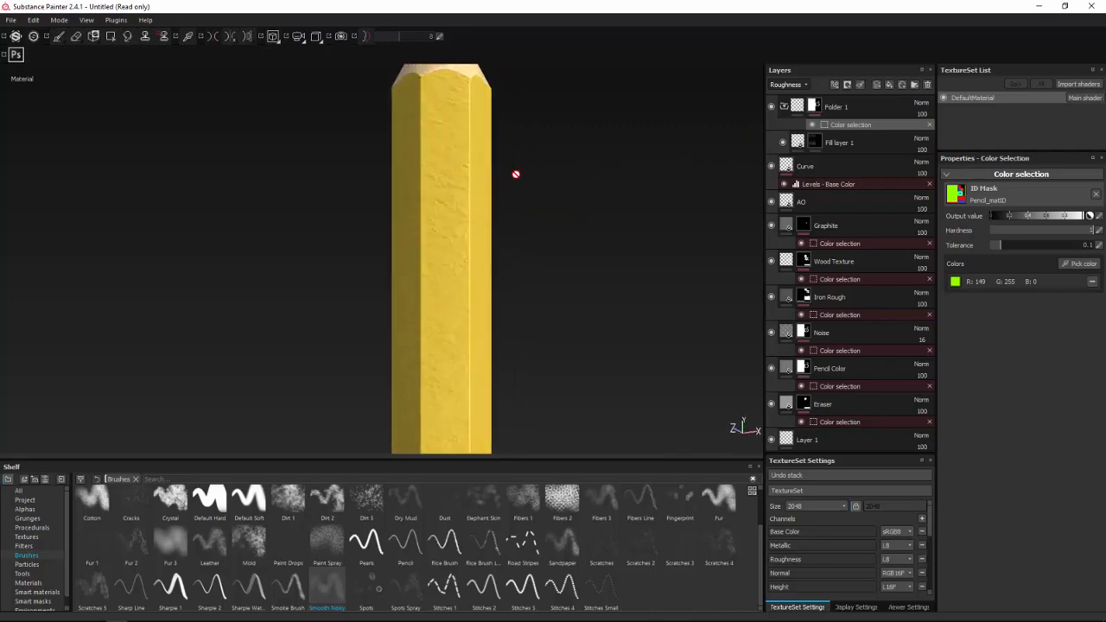
{"action": "mouse_move", "coordinate": [442, 173]}
{"action": "left_mouse_down", "text": "alt"}
{"action": "mouse_move", "coordinate": [519, 212]}
{"action": "mouse_move", "coordinate": [472, 185]}
{"action": "mouse_move", "coordinate": [553, 289]}
{"action": "mouse_move", "coordinate": [440, 240]}
{"action": "mouse_move", "coordinate": [343, 242]}
{"action": "mouse_move", "coordinate": [552, 226]}
{"action": "left_mouse_up", "text": "alt"}
Show the Height channel in the layer stack and lower the opacity of Fill layer 1 to 22.
{"action": "left_click", "coordinate": [814, 143]}
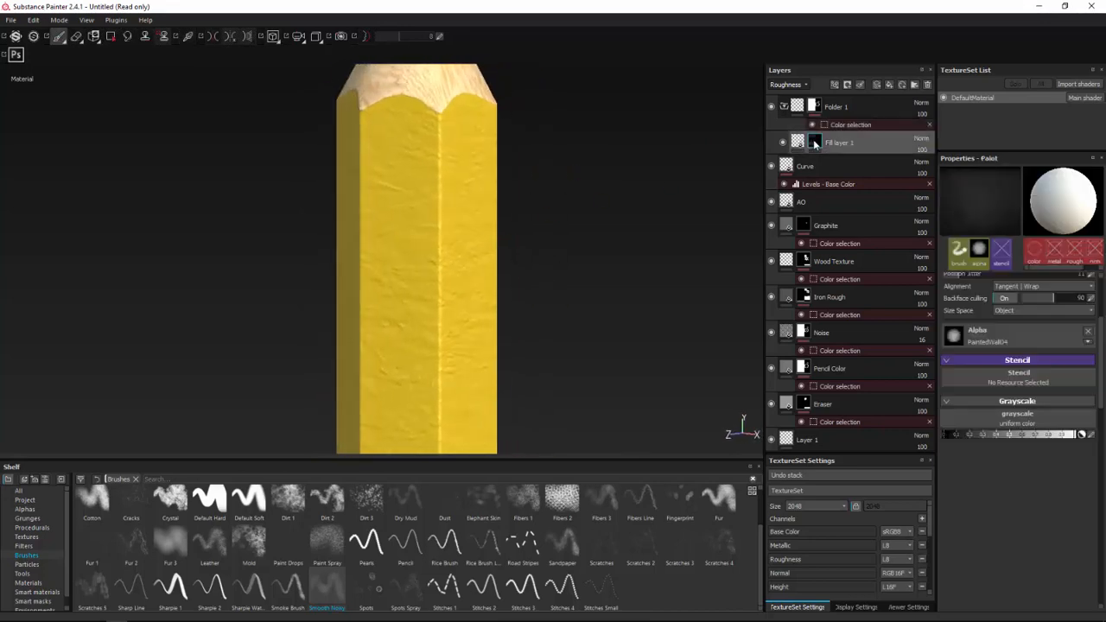
{"action": "mouse_move", "coordinate": [814, 144]}
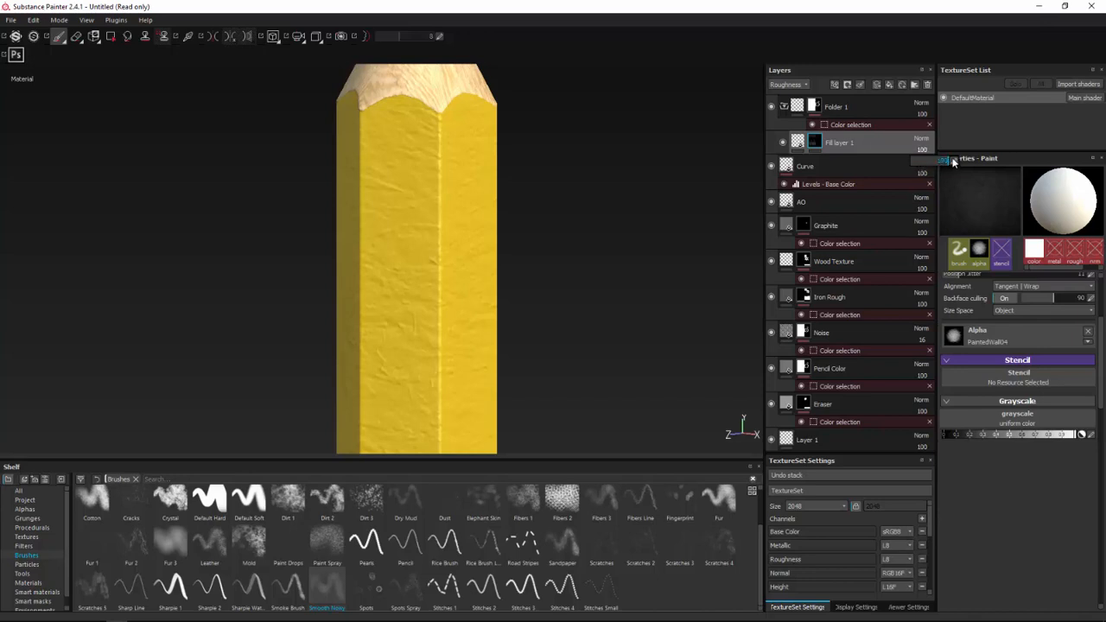
{"action": "left_click", "coordinate": [788, 85]}
{"action": "left_click", "coordinate": [788, 109]}
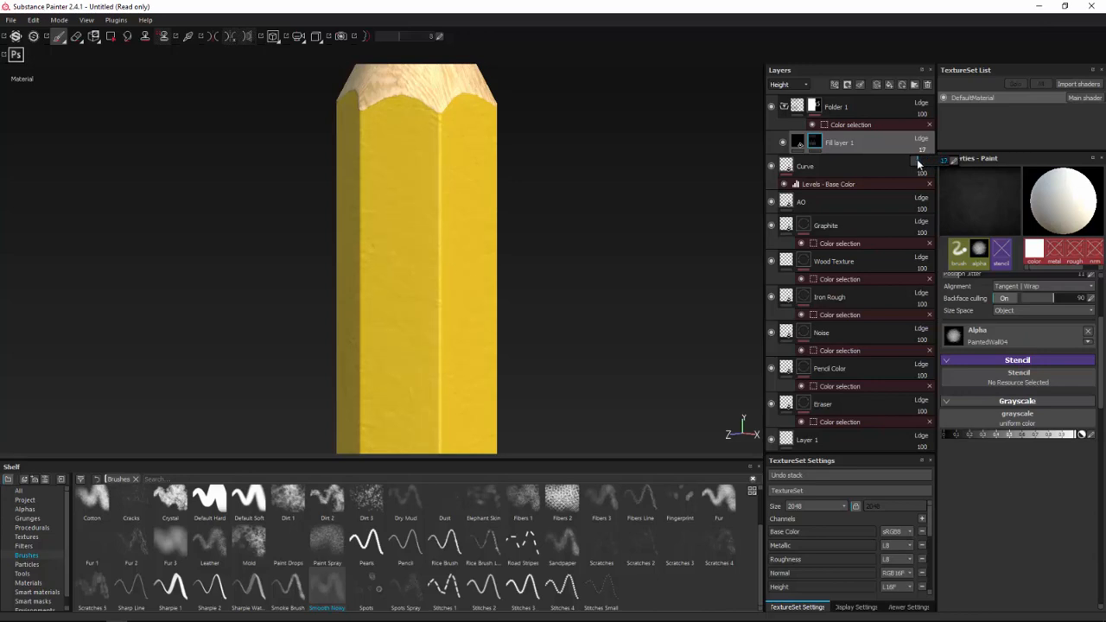
Inspect the strength of the dents along the whole pencil shaft from several sides.
{"action": "scroll", "coordinate": [564, 178], "scroll_direction": "down", "scroll_amount": 5}
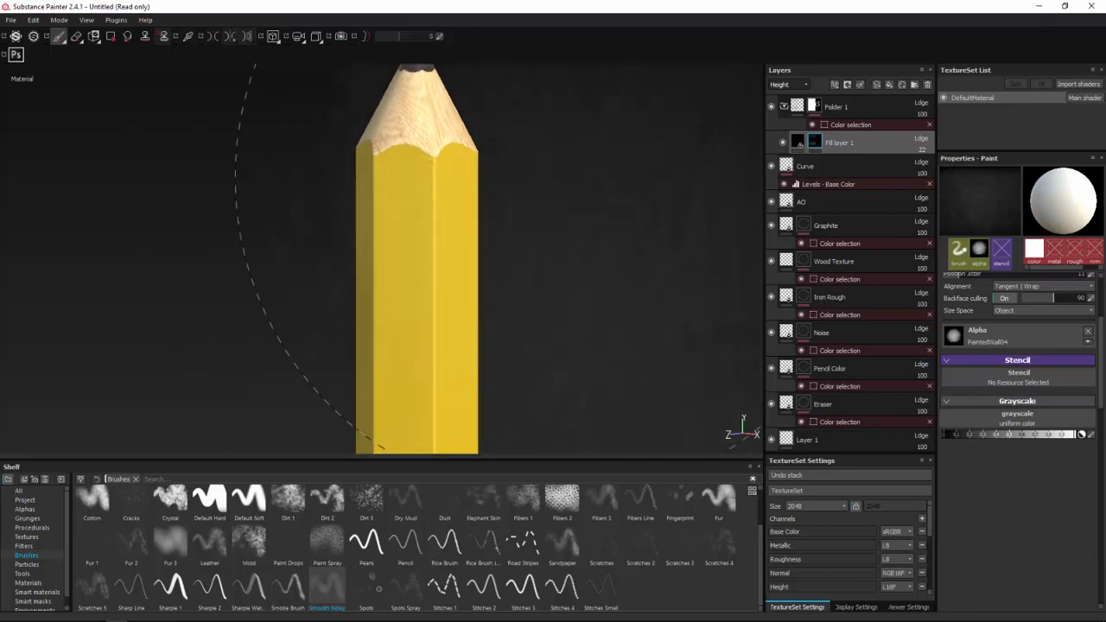
{"action": "scroll", "coordinate": [487, 71], "scroll_direction": "up", "scroll_amount": 5}
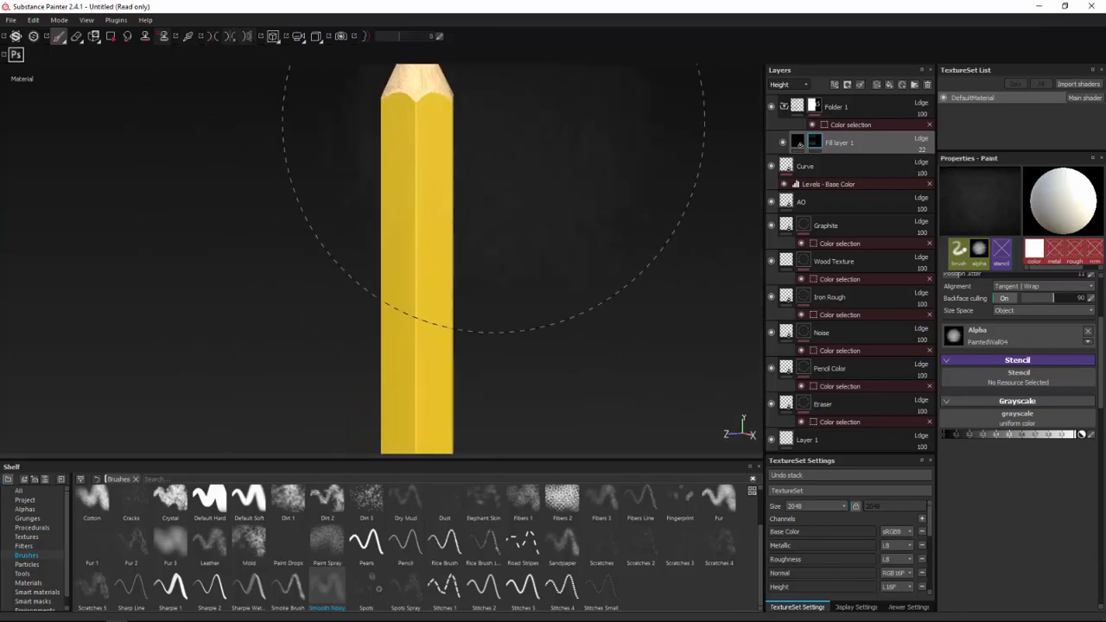
{"action": "mouse_move", "coordinate": [400, 162]}
{"action": "left_mouse_down", "text": "alt"}
{"action": "mouse_move", "coordinate": [472, 168]}
{"action": "mouse_move", "coordinate": [709, 129]}
{"action": "left_mouse_up", "text": "alt"}
{"action": "scroll", "coordinate": [496, 186], "scroll_direction": "down", "scroll_amount": 5}
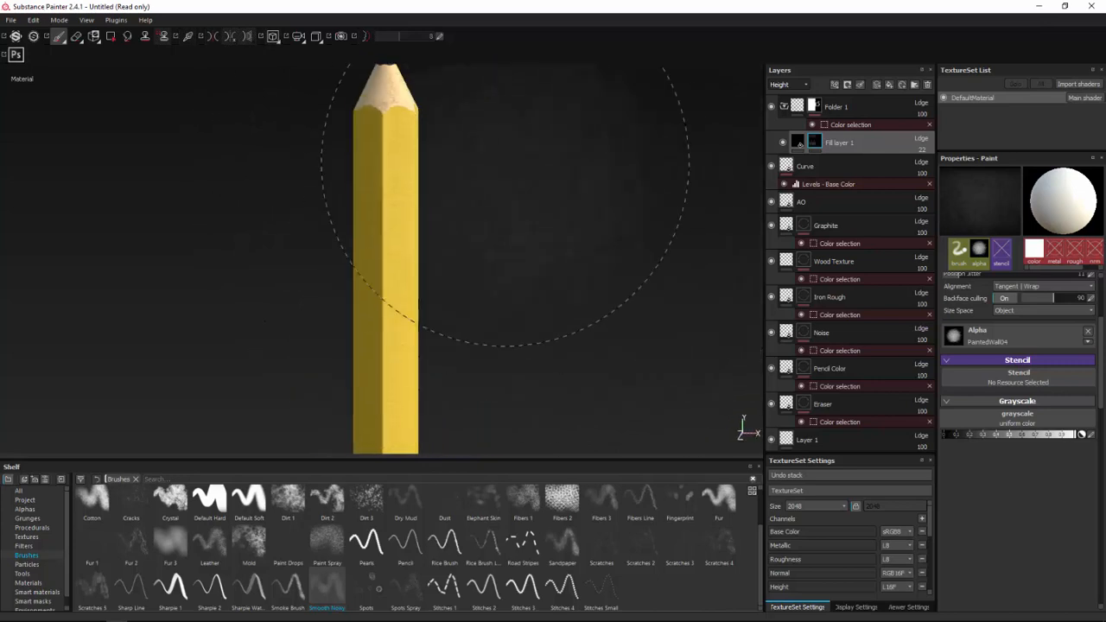
{"action": "left_click_drag", "start_coordinate": [407, 197], "coordinate": [423, 195], "text": "alt"}
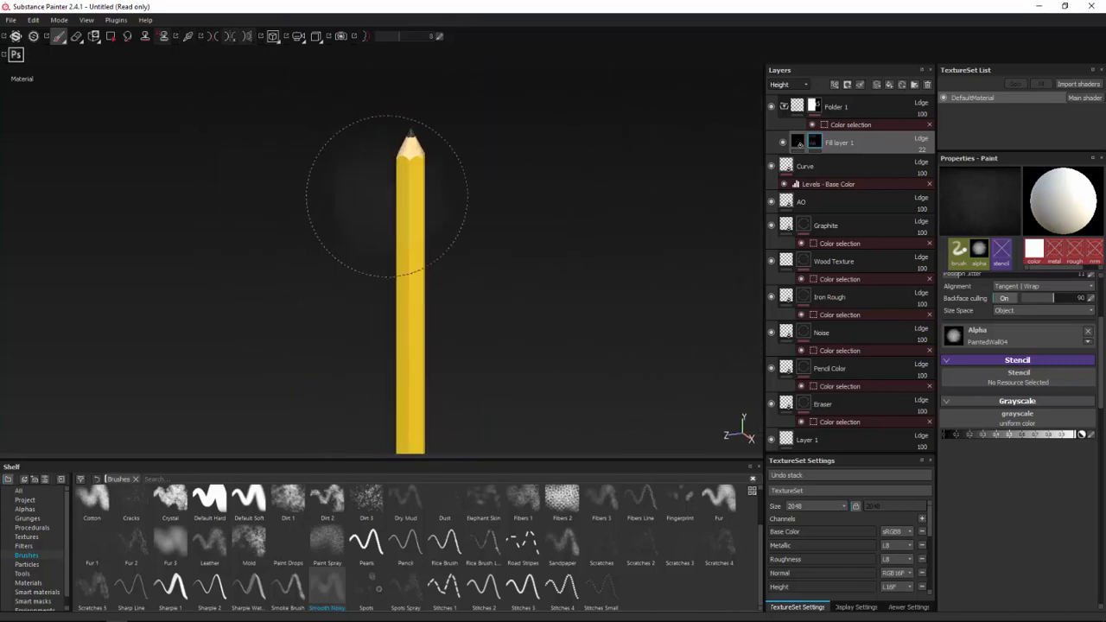
{"action": "middle_click_drag", "start_coordinate": [423, 195], "coordinate": [422, 152], "text": "alt"}
{"action": "middle_click_drag", "start_coordinate": [462, 226], "coordinate": [444, 180], "text": "alt"}
{"action": "mouse_move", "coordinate": [444, 181]}
{"action": "left_mouse_down", "text": "alt"}
{"action": "mouse_move", "coordinate": [217, 197]}
{"action": "mouse_move", "coordinate": [406, 164]}
{"action": "mouse_move", "coordinate": [432, 113]}
{"action": "mouse_move", "coordinate": [363, 118]}
{"action": "left_mouse_up", "text": "alt"}
{"action": "middle_click_drag", "start_coordinate": [363, 118], "coordinate": [388, 257], "text": "alt"}
{"action": "mouse_move", "coordinate": [388, 257]}
{"action": "left_mouse_down", "text": "alt"}
{"action": "mouse_move", "coordinate": [382, 219]}
{"action": "mouse_move", "coordinate": [331, 239]}
{"action": "mouse_move", "coordinate": [406, 242]}
{"action": "mouse_move", "coordinate": [484, 227]}
{"action": "left_mouse_up", "text": "alt"}
{"action": "scroll", "coordinate": [413, 229], "scroll_direction": "up", "scroll_amount": 5}
Add a Blur filter with an intensity of 0.33 to the mask of Fill layer 1.
{"action": "right_click", "coordinate": [818, 143]}
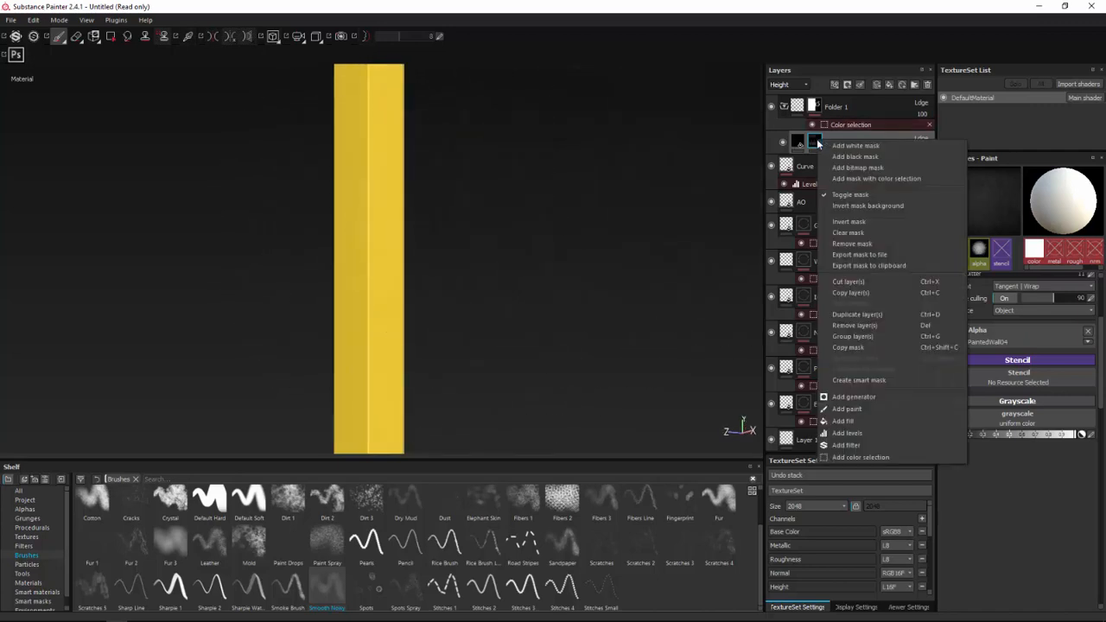
{"action": "left_click", "coordinate": [846, 444]}
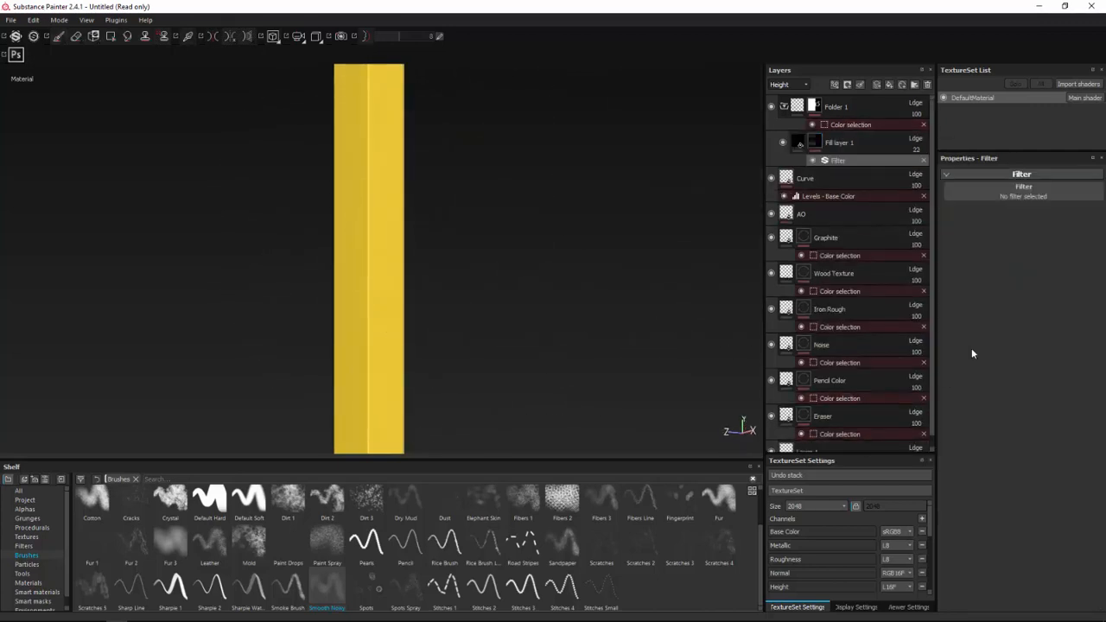
{"action": "left_click", "coordinate": [1028, 194]}
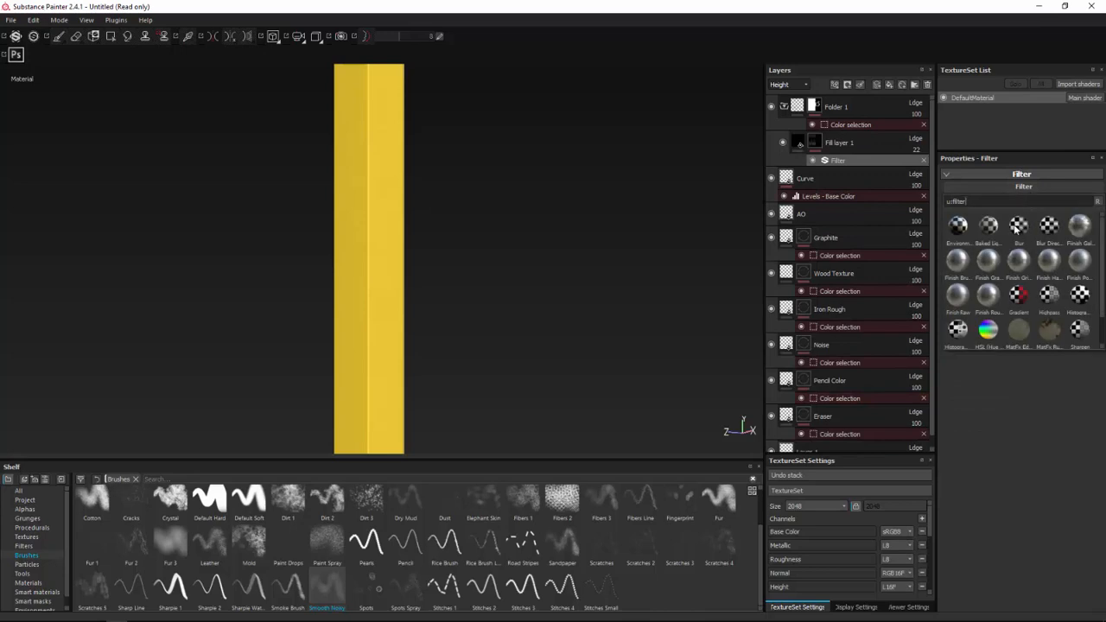
{"action": "left_click", "coordinate": [1018, 226]}
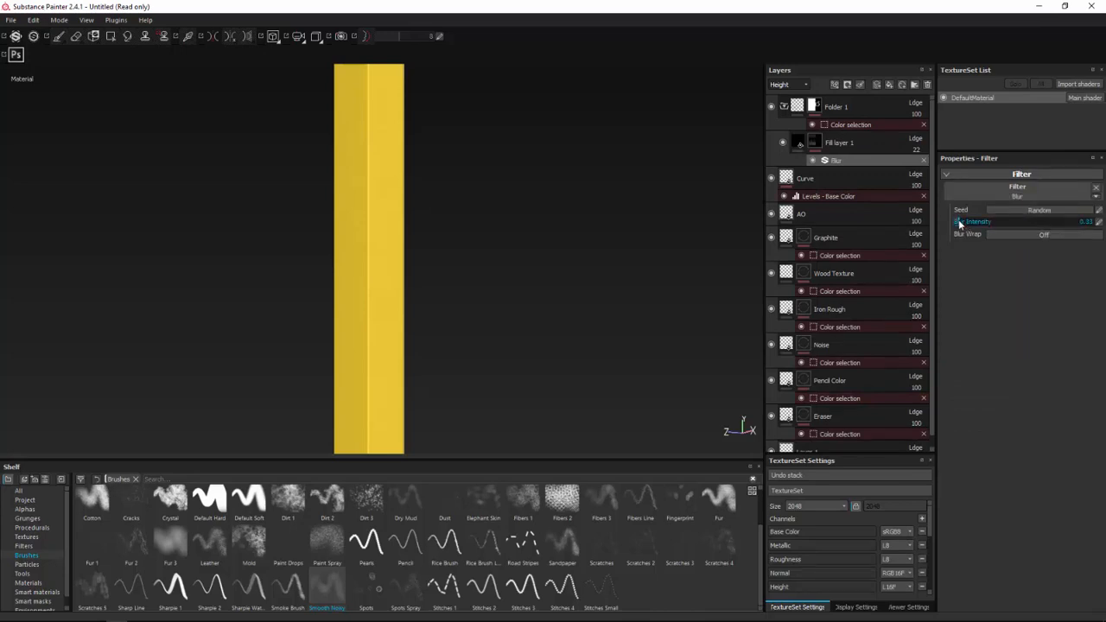
Raise the height opacity of Fill layer 1 to 100 and set the Blur filter's intensity to 0.63.
{"action": "left_click", "coordinate": [918, 161]}
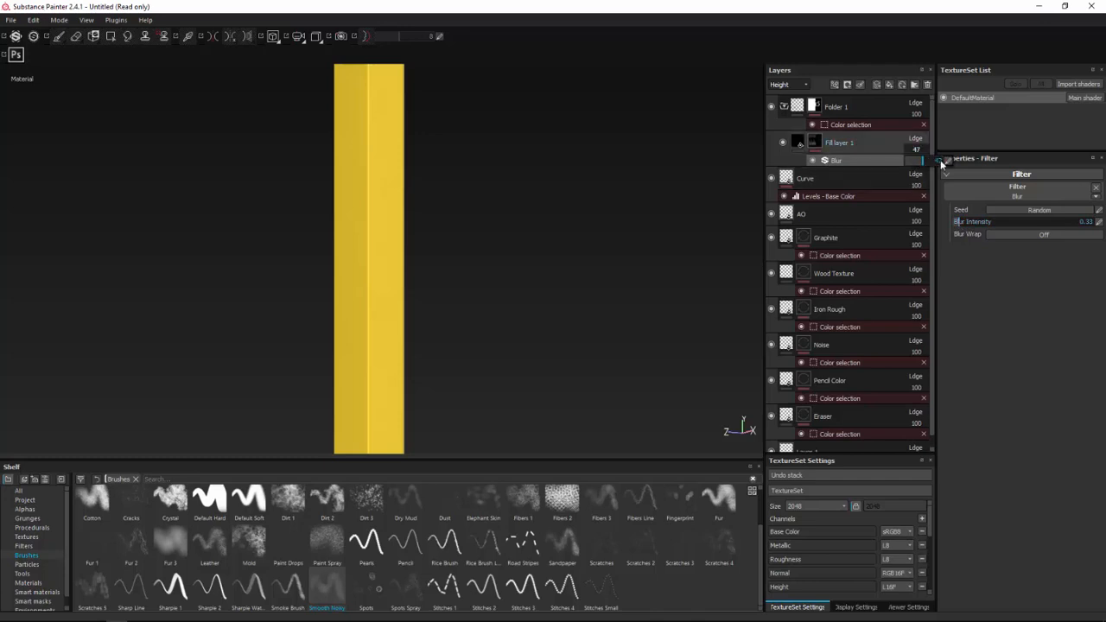
{"action": "left_click_drag", "start_coordinate": [967, 222], "coordinate": [968, 224]}
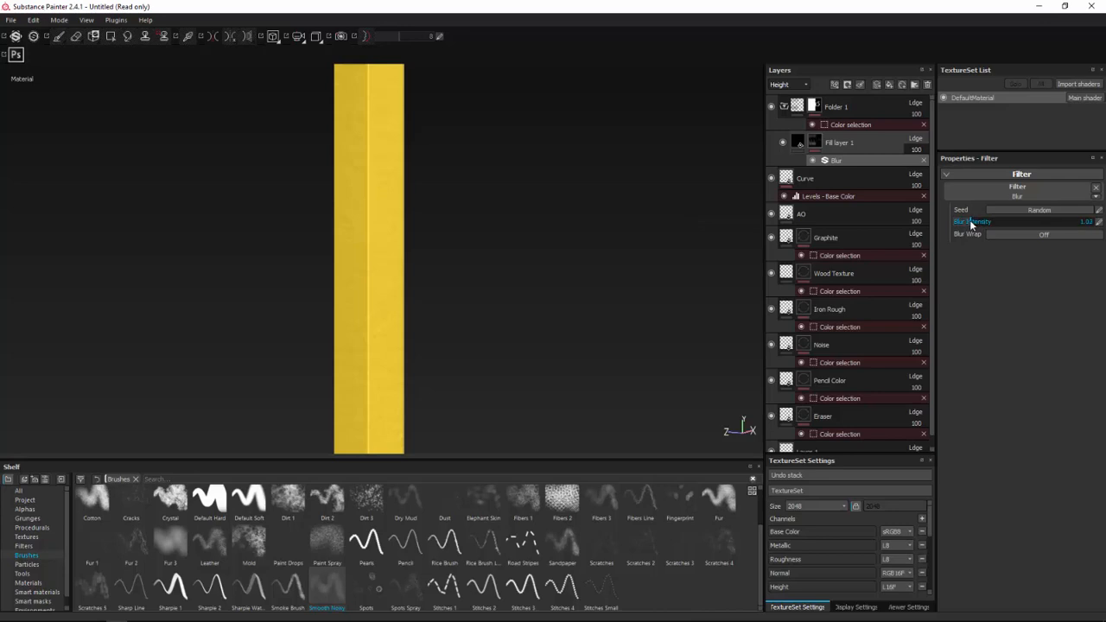
{"action": "left_click_drag", "start_coordinate": [967, 223], "coordinate": [963, 221]}
Set the height opacity of Fill layer 1 to 44 and check the whole pencil.
{"action": "mouse_move", "coordinate": [434, 294]}
{"action": "left_mouse_down", "text": "alt"}
{"action": "mouse_move", "coordinate": [366, 234]}
{"action": "mouse_move", "coordinate": [510, 358]}
{"action": "mouse_move", "coordinate": [476, 360]}
{"action": "left_mouse_up", "text": "alt"}
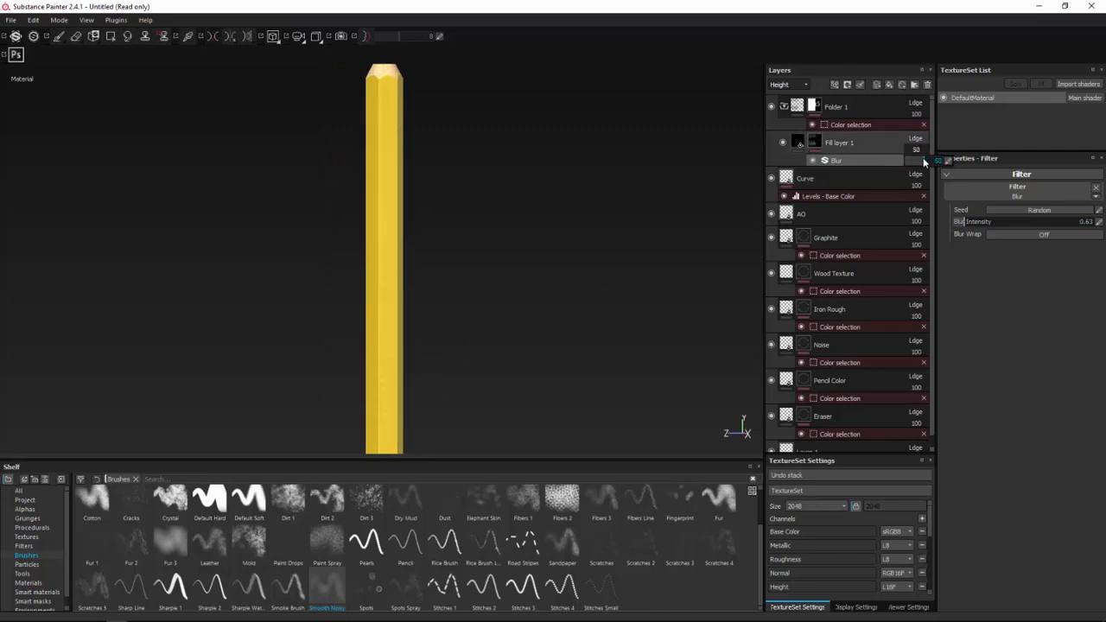
{"action": "mouse_move", "coordinate": [514, 257]}
{"action": "left_mouse_down", "text": "alt"}
{"action": "mouse_move", "coordinate": [422, 235]}
{"action": "mouse_move", "coordinate": [430, 198]}
{"action": "mouse_move", "coordinate": [545, 215]}
{"action": "mouse_move", "coordinate": [428, 266]}
{"action": "mouse_move", "coordinate": [249, 301]}
{"action": "mouse_move", "coordinate": [452, 299]}
{"action": "left_mouse_up", "text": "alt"}
{"action": "scroll", "coordinate": [429, 268], "scroll_direction": "up", "scroll_amount": 2}
{"action": "scroll", "coordinate": [299, 295], "scroll_direction": "down", "scroll_amount": 4}
{"action": "middle_click_drag", "start_coordinate": [452, 299], "coordinate": [424, 222], "text": "alt"}
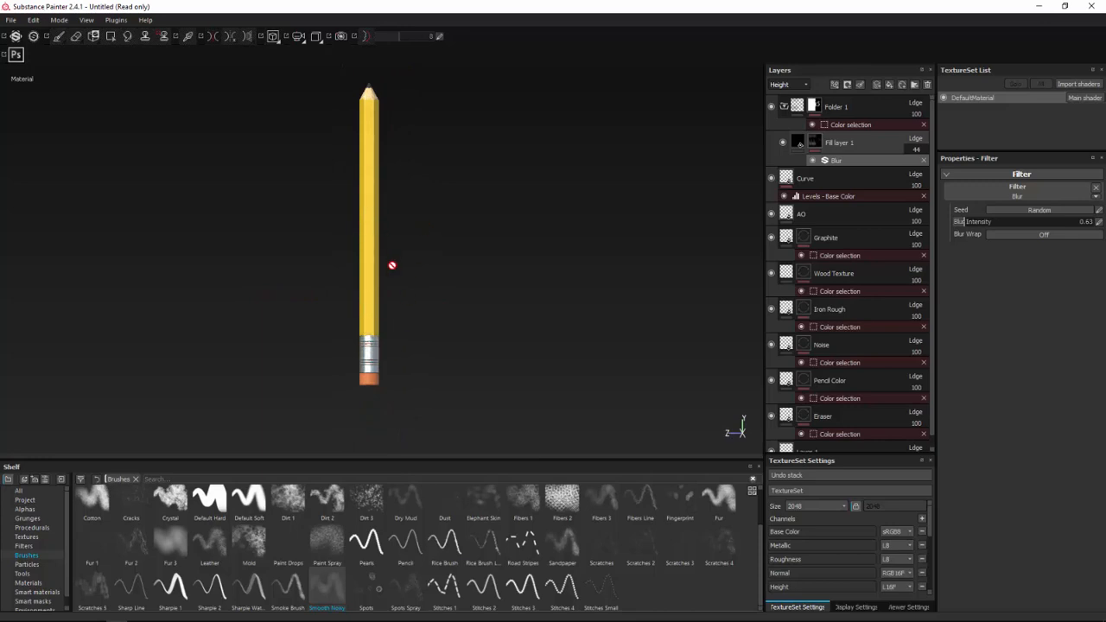
{"action": "mouse_move", "coordinate": [412, 234]}
{"action": "left_mouse_down", "text": "alt"}
{"action": "mouse_move", "coordinate": [471, 279]}
{"action": "mouse_move", "coordinate": [527, 259]}
{"action": "left_mouse_up", "text": "alt"}
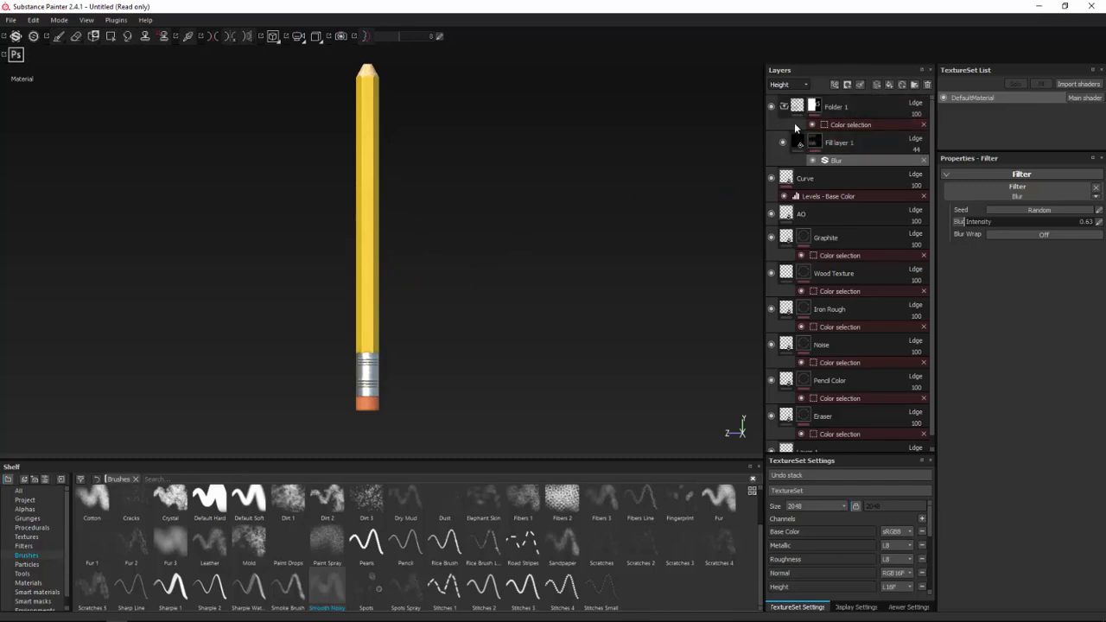
Add a fill layer above Fill layer 1 in the folder, disable its normal channel and set its height to about -0.2.
{"action": "left_click", "coordinate": [889, 84]}
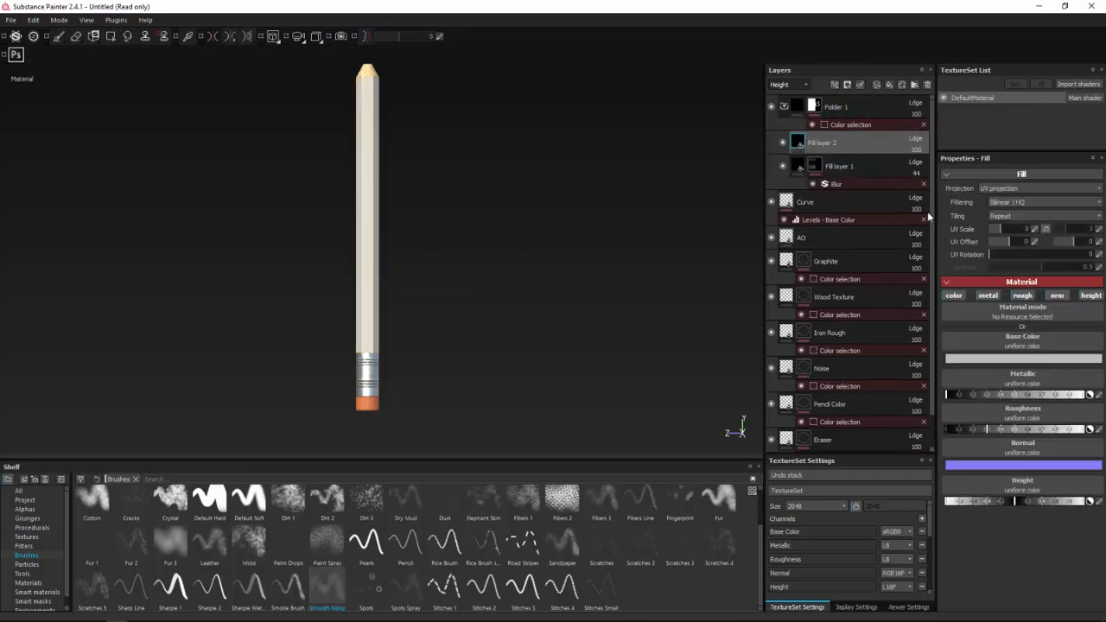
{"action": "left_click", "coordinate": [1058, 295]}
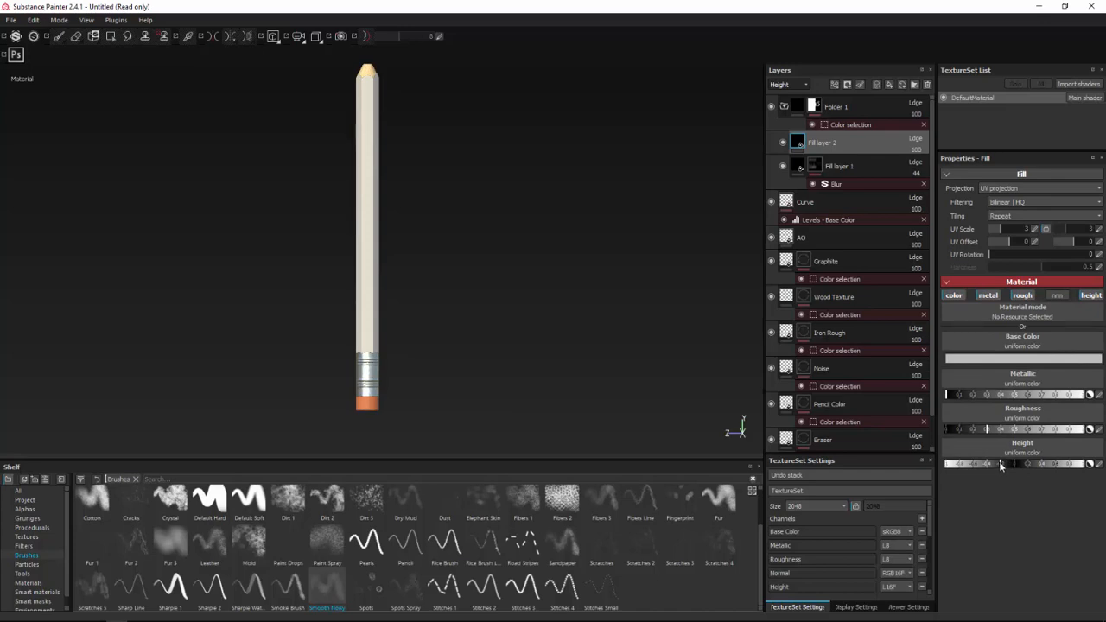
Give the new fill layer a near-black base color, a slight metallic value and a roughness of about 0.3.
{"action": "left_click", "coordinate": [999, 359]}
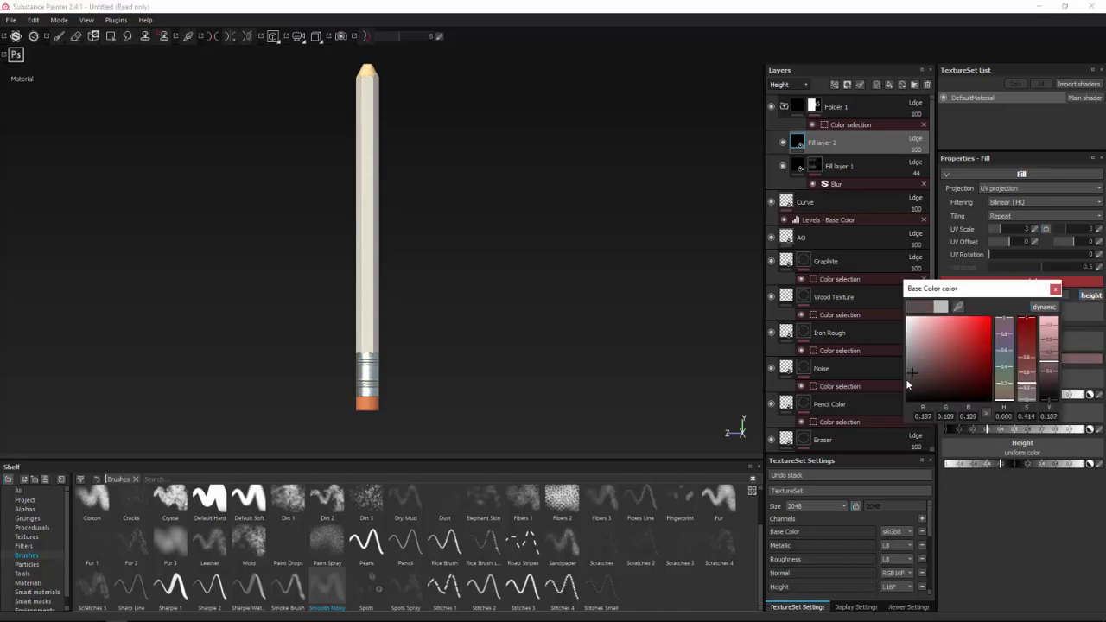
{"action": "left_click_drag", "start_coordinate": [907, 383], "coordinate": [907, 400]}
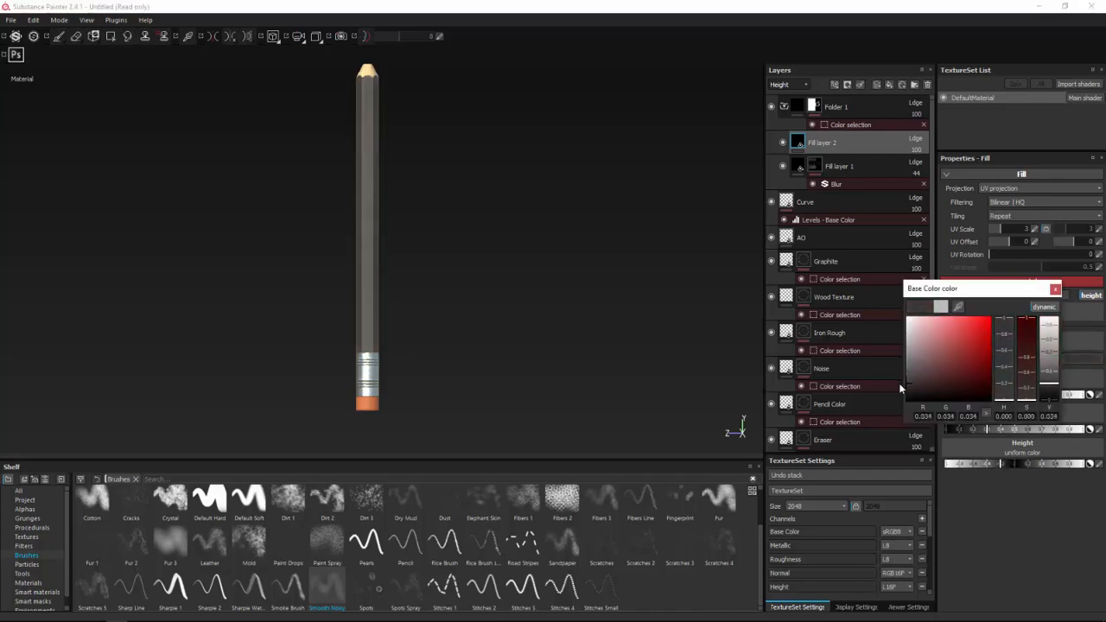
{"action": "left_click", "coordinate": [1051, 290]}
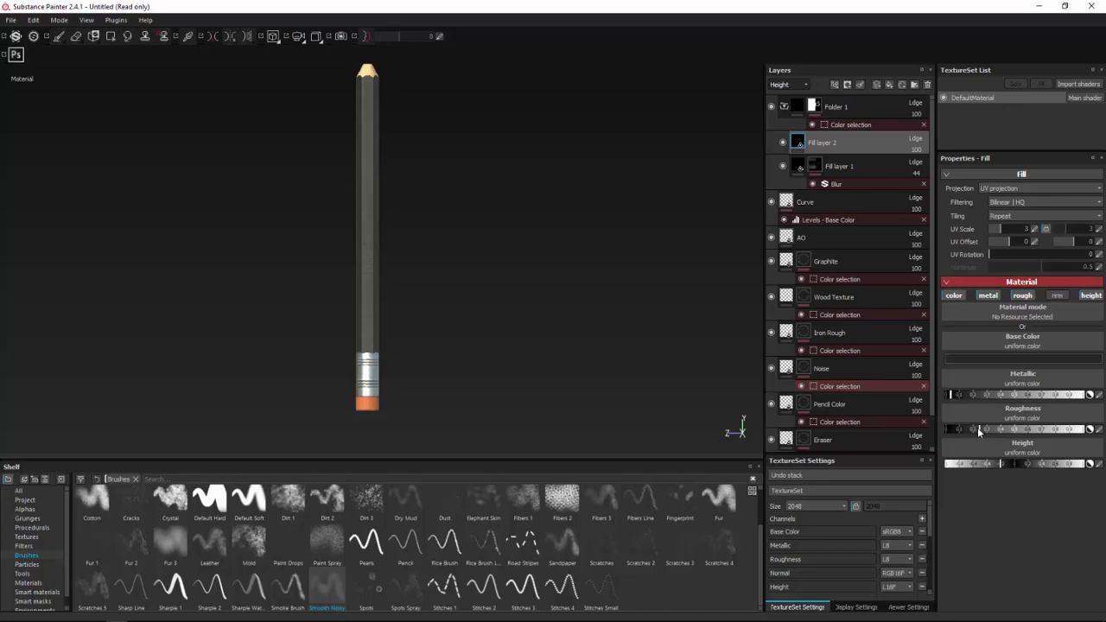
{"action": "left_click_drag", "start_coordinate": [970, 429], "coordinate": [963, 429]}
Add a black mask to Fill layer 2.
{"action": "scroll", "coordinate": [455, 258], "scroll_direction": "up", "scroll_amount": 3}
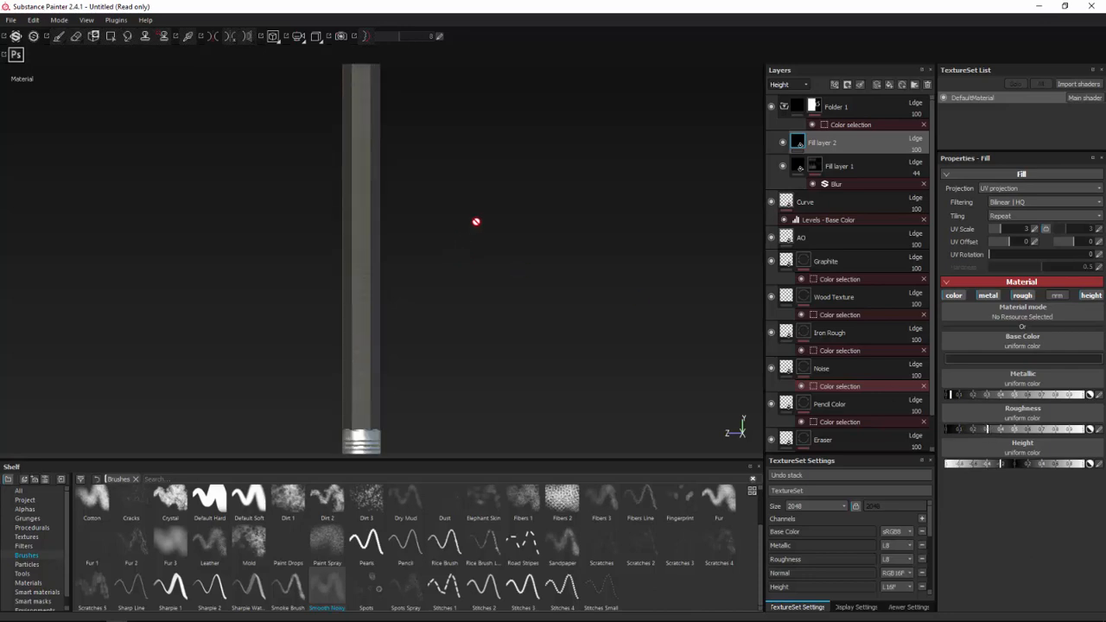
{"action": "right_click", "coordinate": [862, 145]}
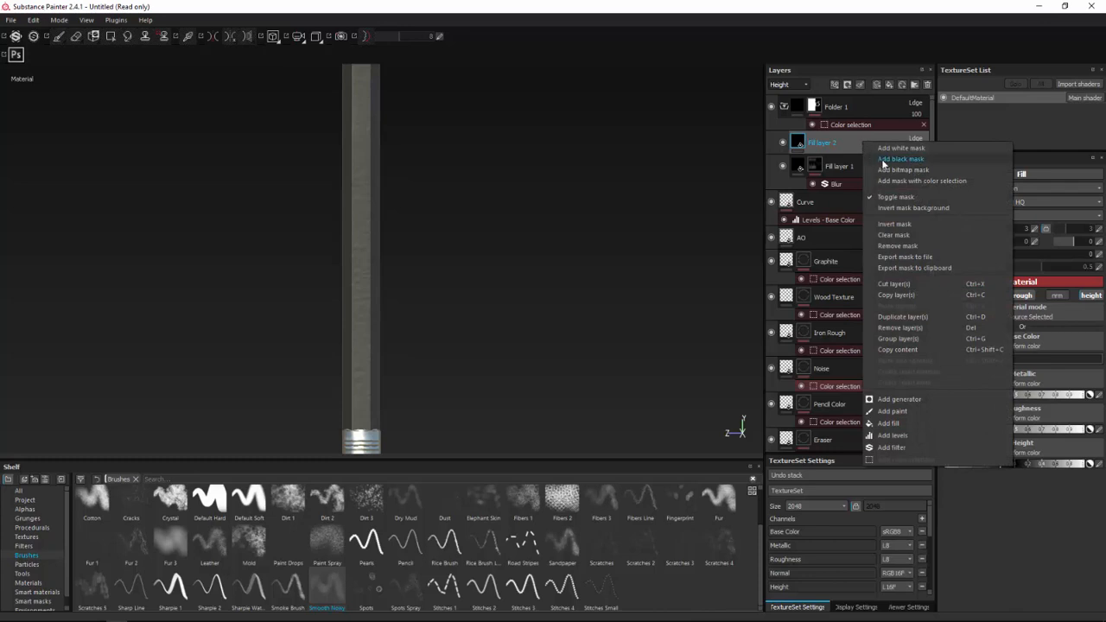
{"action": "left_click", "coordinate": [883, 160]}
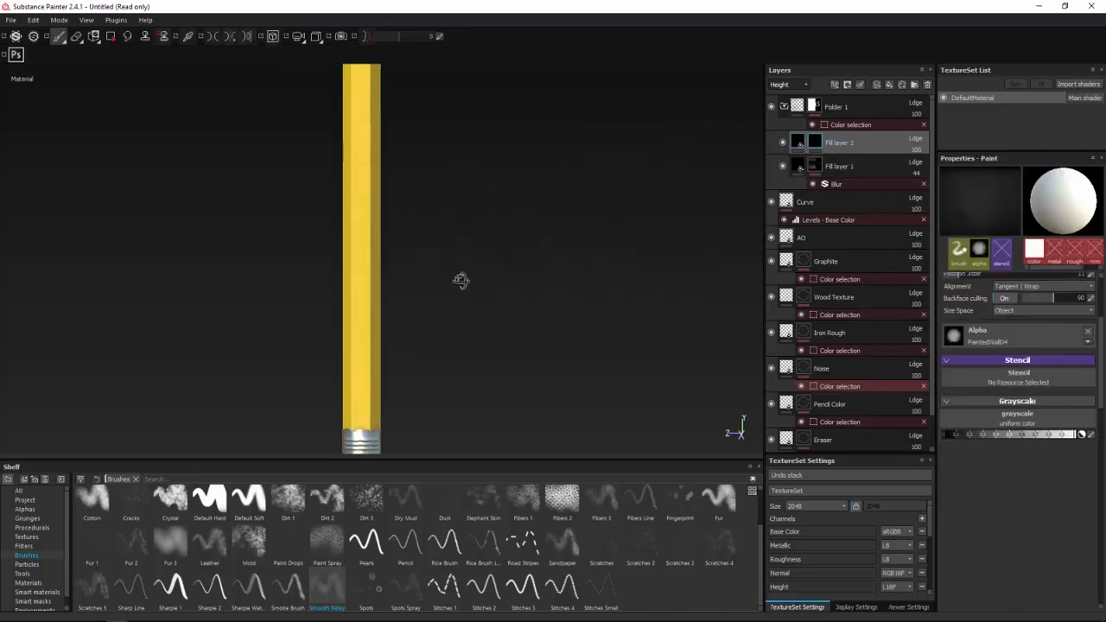
Try painting strokes across the pencil body on Fill layer 2's mask with the Default Soft brush, and undo them.
{"action": "mouse_move", "coordinate": [461, 280]}
{"action": "left_mouse_down", "text": "alt"}
{"action": "mouse_move", "coordinate": [431, 286]}
{"action": "mouse_move", "coordinate": [463, 277]}
{"action": "left_mouse_up", "text": "alt"}
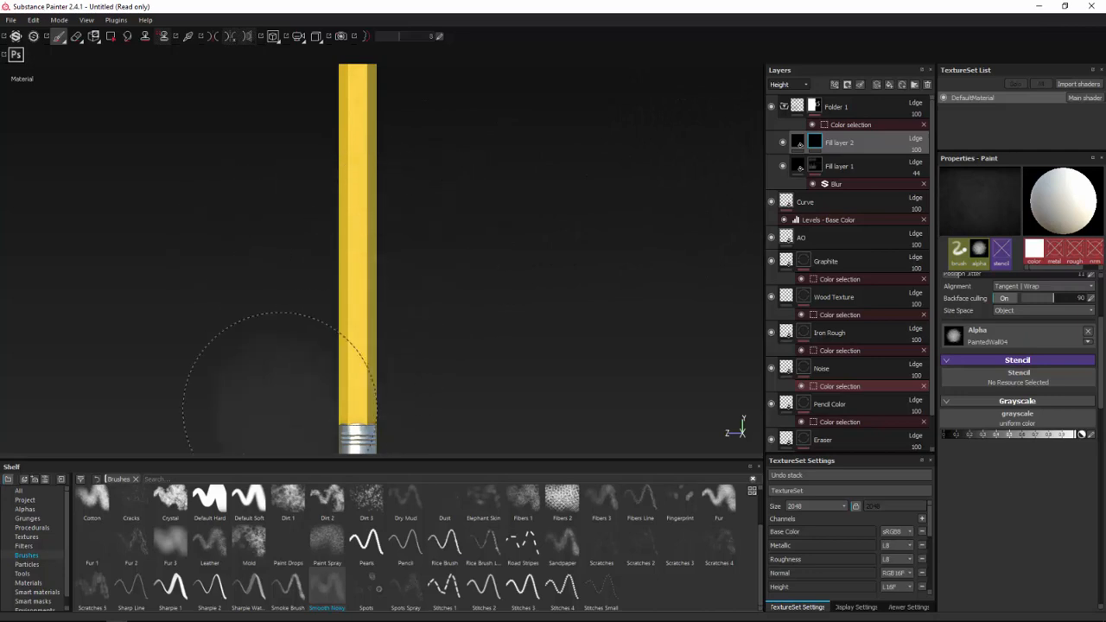
{"action": "left_click", "coordinate": [246, 510]}
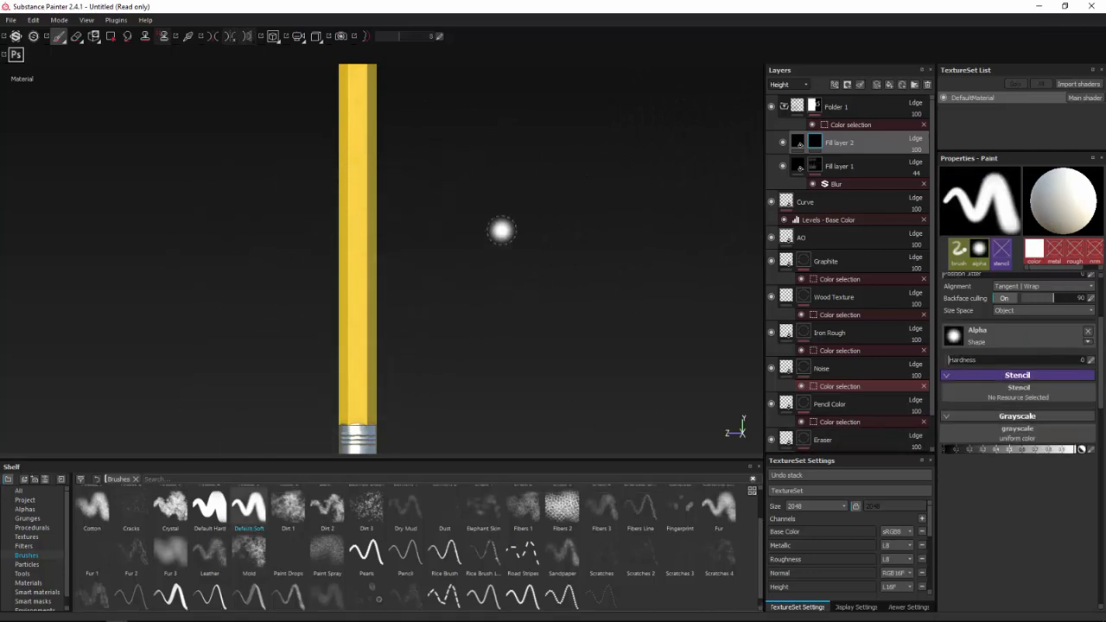
{"action": "mouse_move", "coordinate": [371, 248]}
{"action": "left_mouse_down"}
{"action": "mouse_move", "coordinate": [341, 256]}
{"action": "mouse_move", "coordinate": [387, 269]}
{"action": "left_mouse_up"}
{"action": "scroll", "coordinate": [476, 260], "scroll_direction": "up", "scroll_amount": 8}
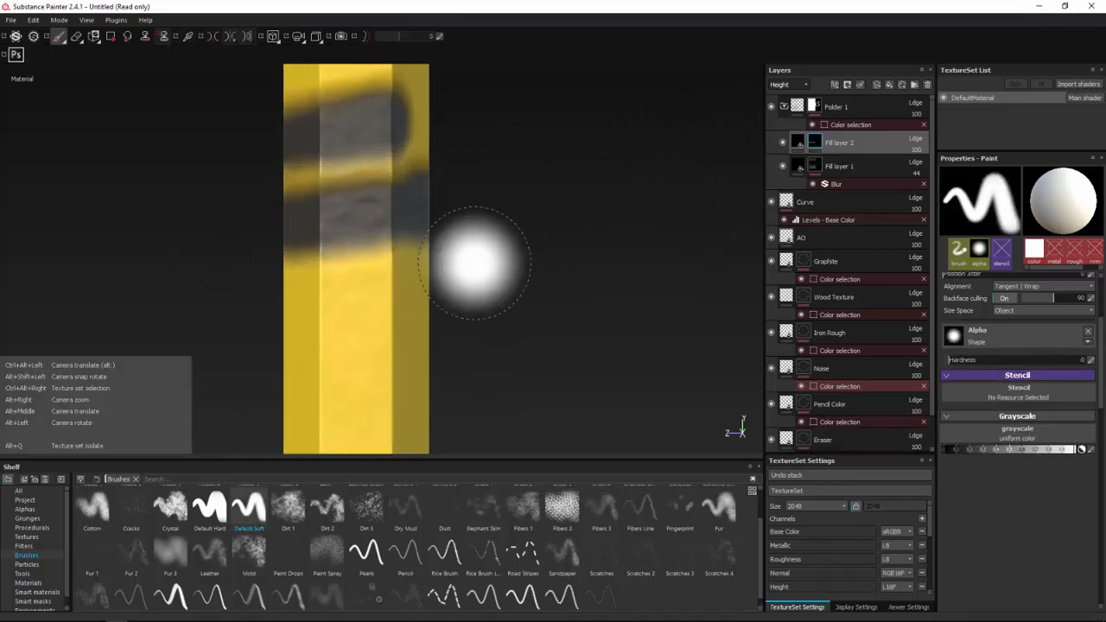
{"action": "key", "text": "ctrl+z"}
{"action": "key", "text": "ctrl+z"}
{"action": "scroll", "coordinate": [466, 259], "scroll_direction": "down", "scroll_amount": 6}
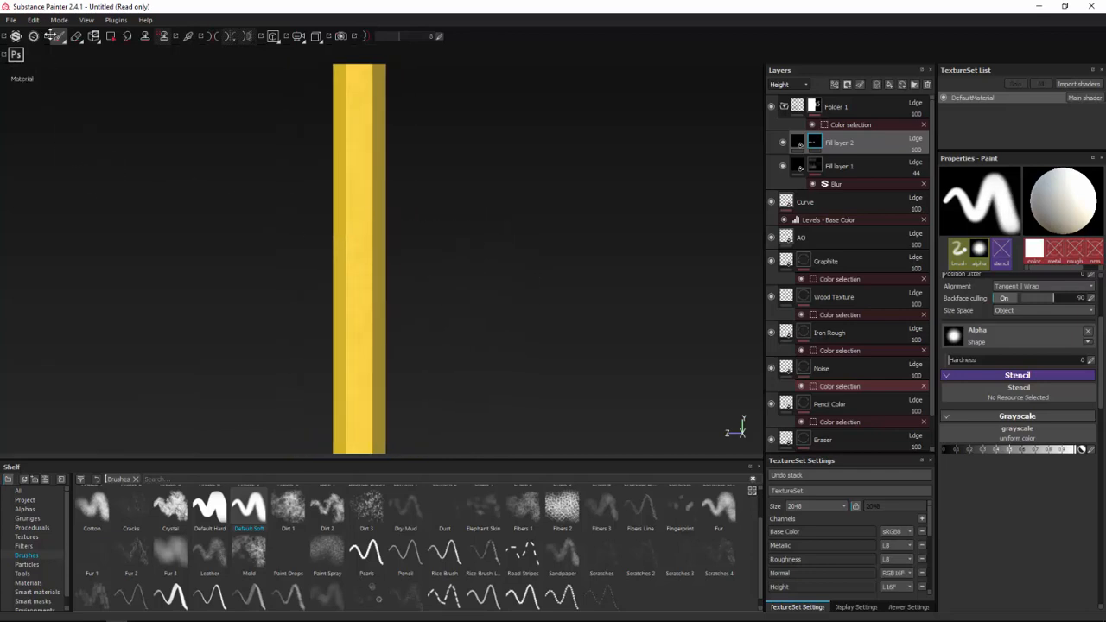
Switch to the Projection tool for painting Fill layer 2's mask.
{"action": "left_click", "coordinate": [93, 38]}
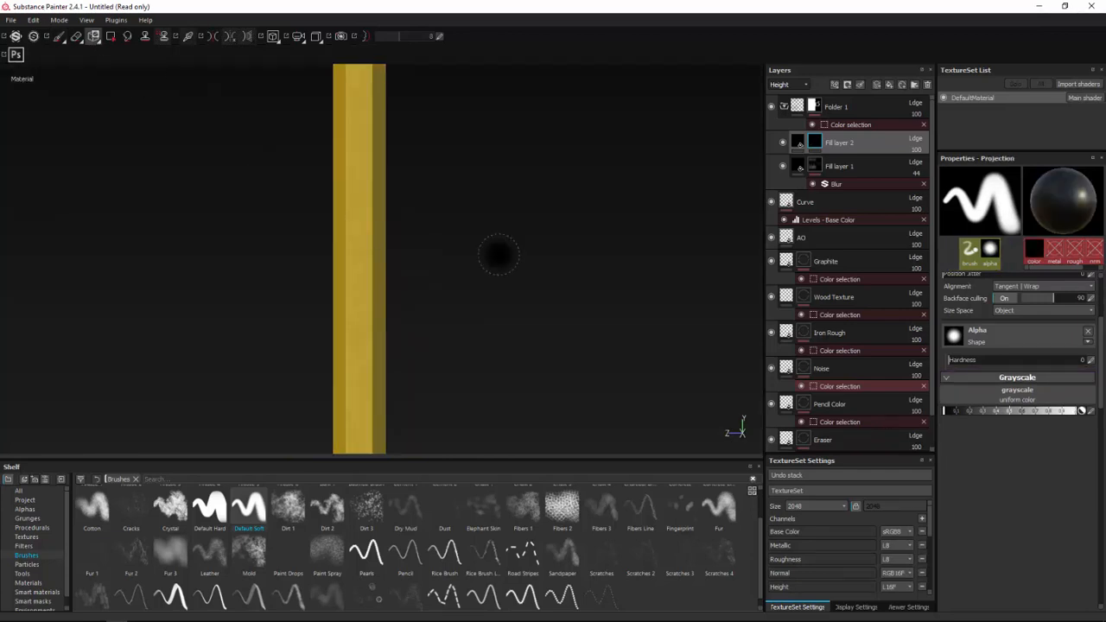
{"action": "scroll", "coordinate": [495, 299], "scroll_direction": "down", "scroll_amount": 5}
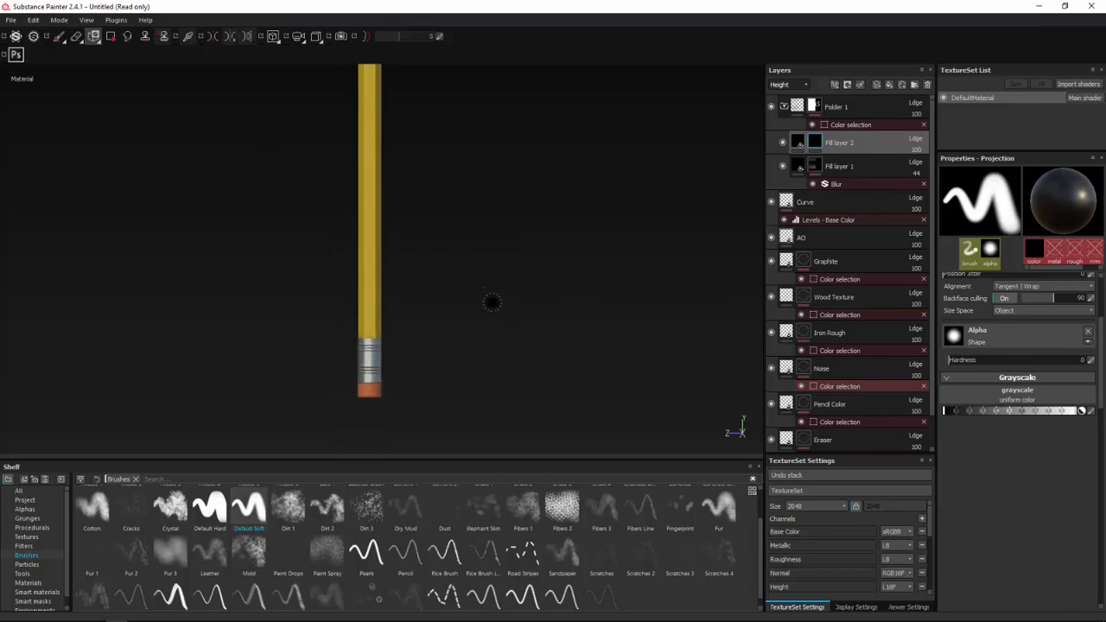
{"action": "scroll", "coordinate": [491, 302], "scroll_direction": "up", "scroll_amount": 2}
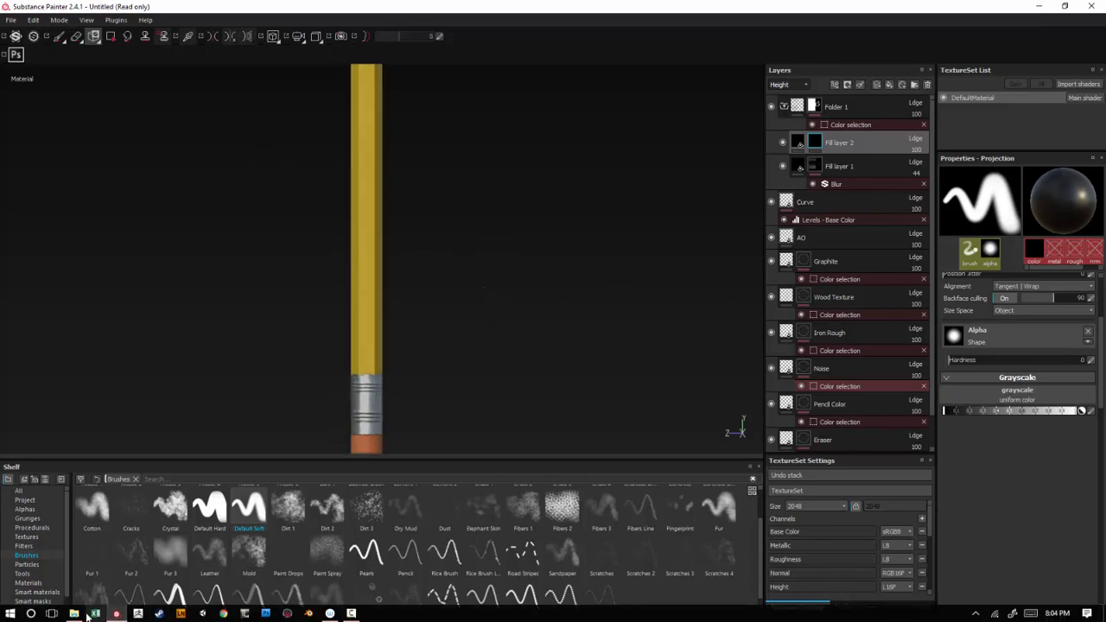
Import Decals.jpg from the Pencil folder as a texture into the current untitled project.
{"action": "left_click", "coordinate": [73, 613]}
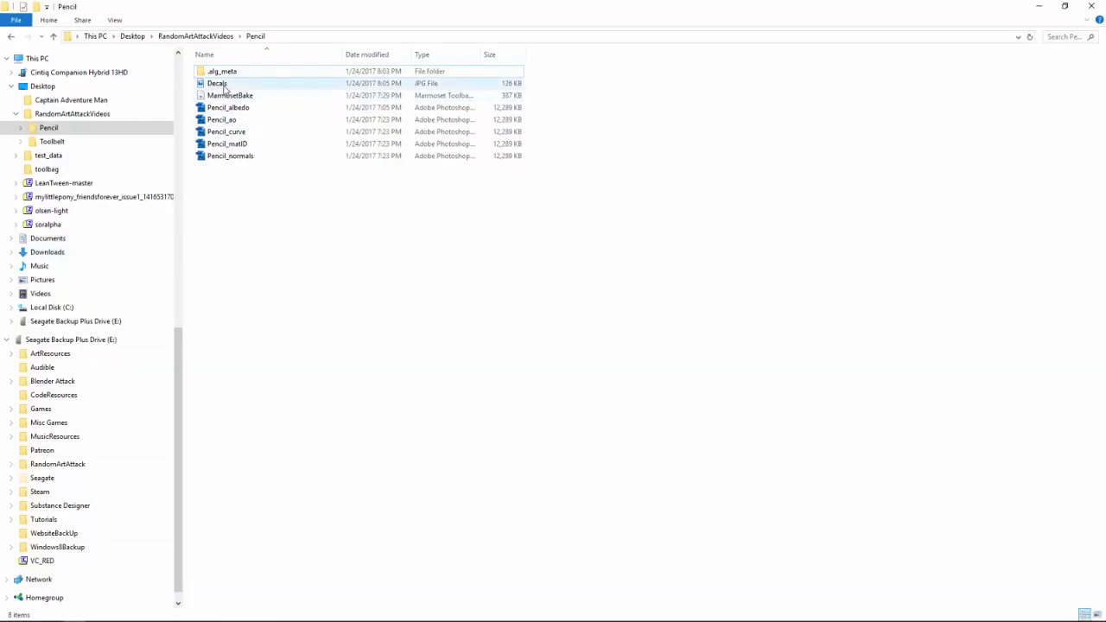
{"action": "mouse_move", "coordinate": [223, 86]}
{"action": "left_mouse_down"}
{"action": "mouse_move", "coordinate": [319, 296]}
{"action": "mouse_move", "coordinate": [318, 602]}
{"action": "mouse_move", "coordinate": [105, 609]}
{"action": "mouse_move", "coordinate": [117, 615]}
{"action": "mouse_move", "coordinate": [216, 395]}
{"action": "mouse_move", "coordinate": [271, 572]}
{"action": "mouse_move", "coordinate": [260, 566]}
{"action": "left_mouse_up"}
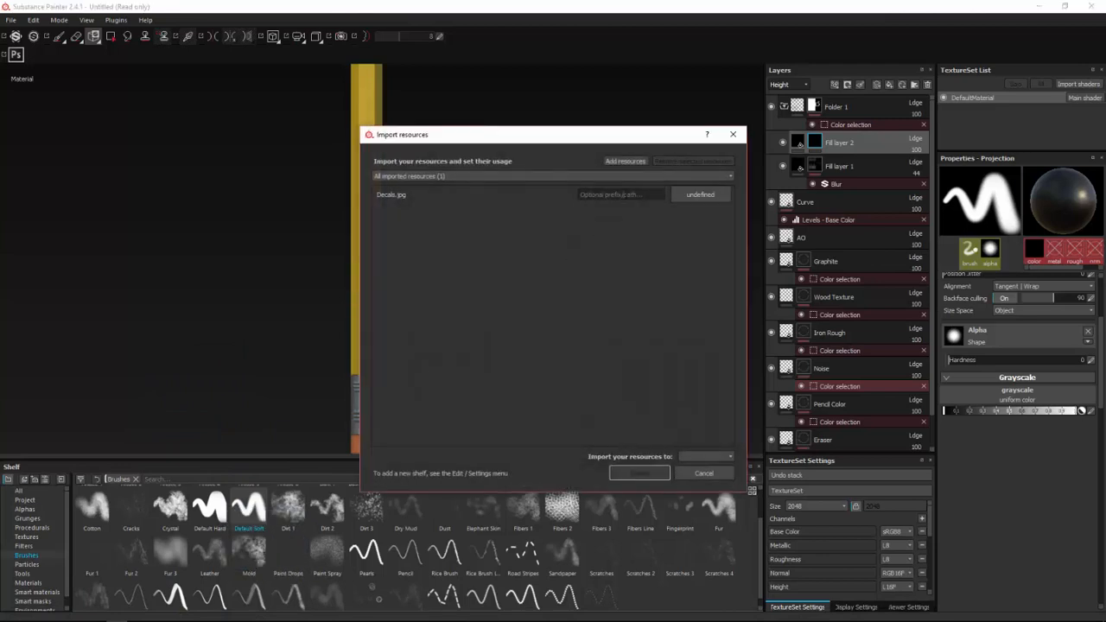
{"action": "left_click", "coordinate": [701, 197]}
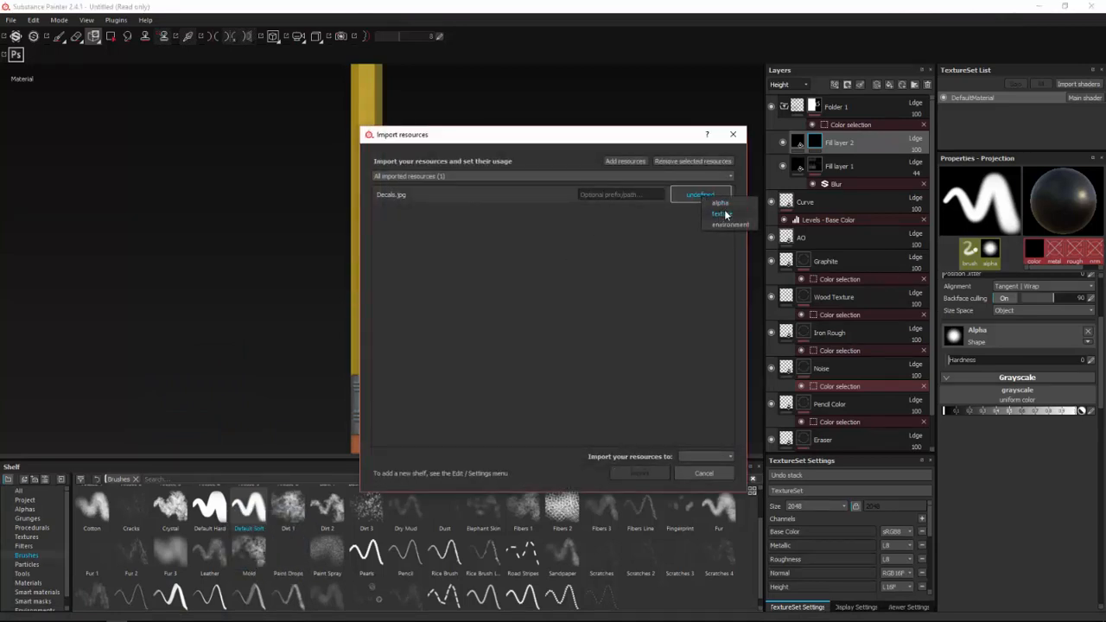
{"action": "left_click", "coordinate": [694, 455]}
{"action": "left_click", "coordinate": [705, 475]}
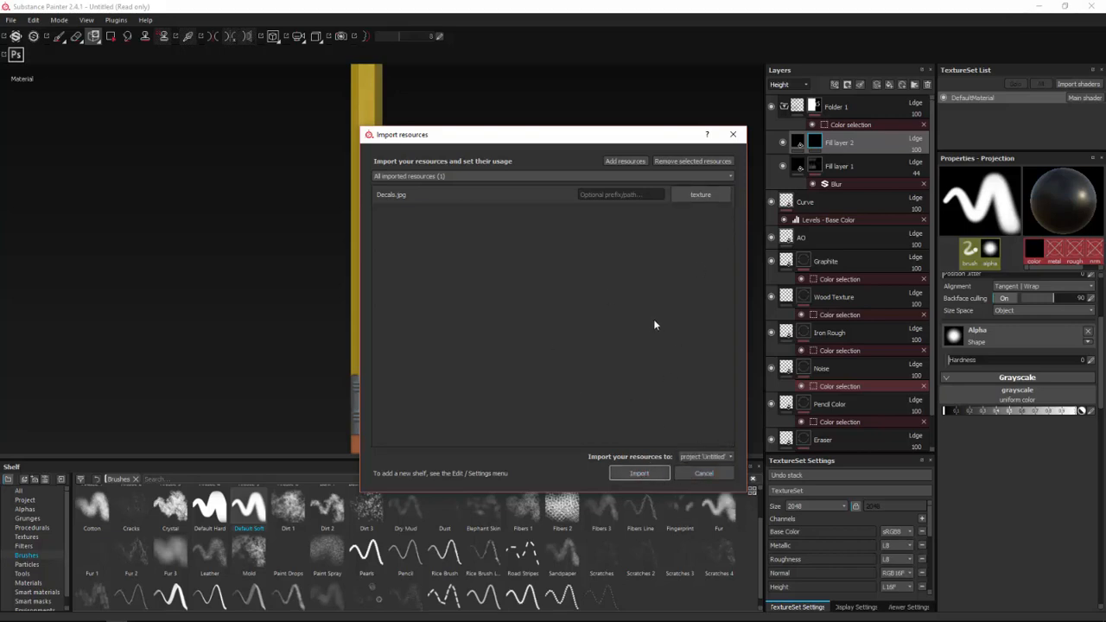
{"action": "left_click", "coordinate": [638, 472]}
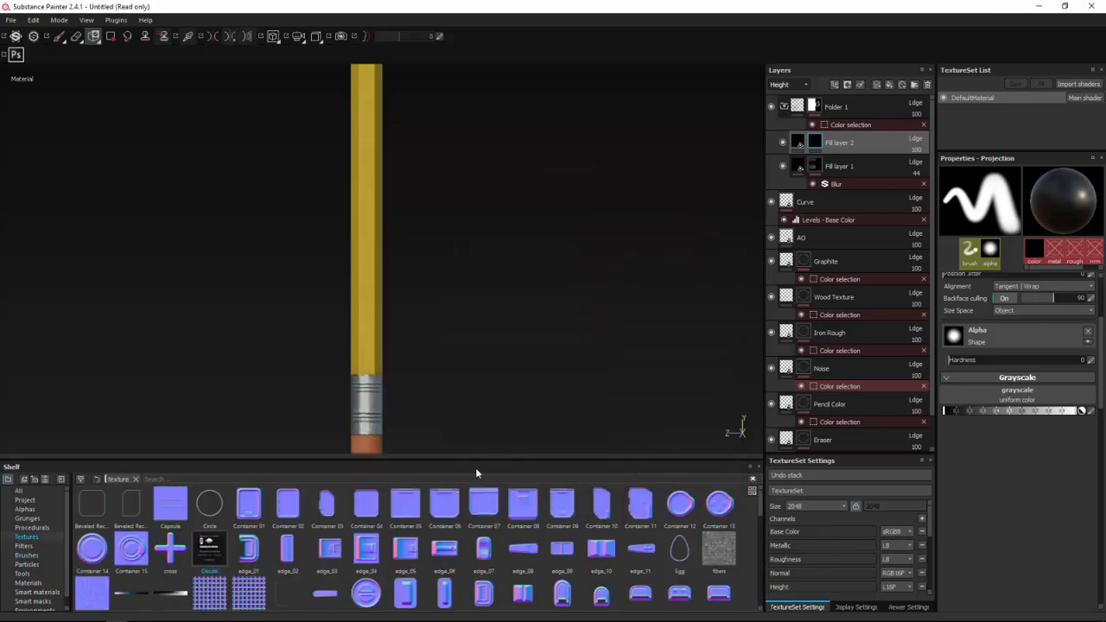
Try to use the Decals texture as the projection image by placing it directly in the 3D viewport.
{"action": "left_click_drag", "start_coordinate": [203, 558], "coordinate": [258, 266]}
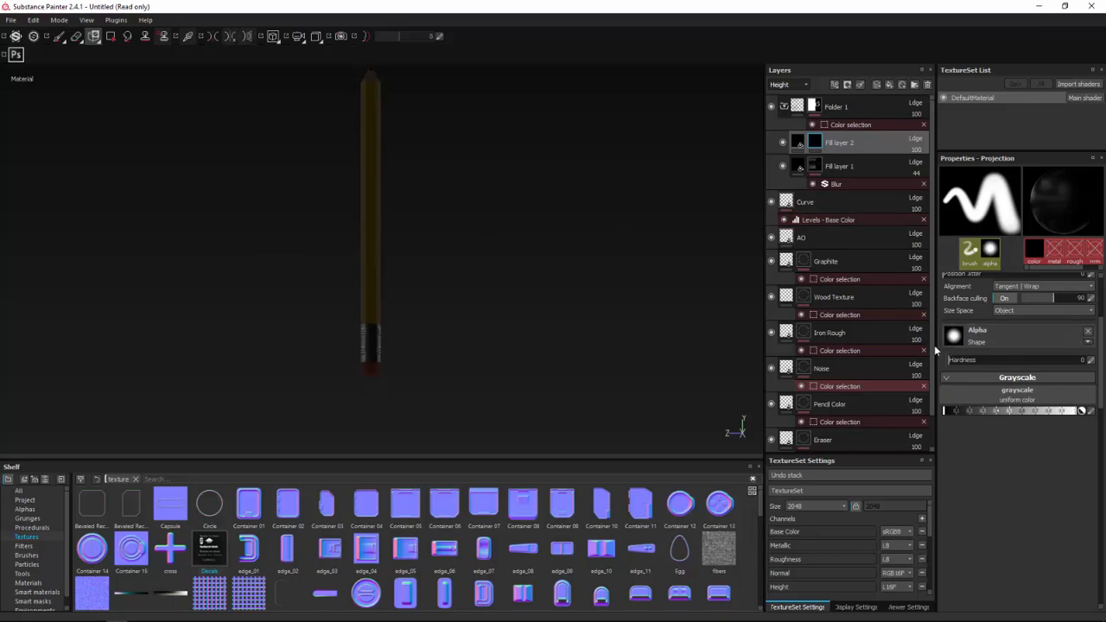
{"action": "mouse_move", "coordinate": [543, 301]}
{"action": "left_mouse_down", "text": "alt"}
{"action": "mouse_move", "coordinate": [346, 234]}
{"action": "mouse_move", "coordinate": [383, 289]}
{"action": "mouse_move", "coordinate": [410, 299]}
{"action": "left_mouse_up", "text": "alt"}
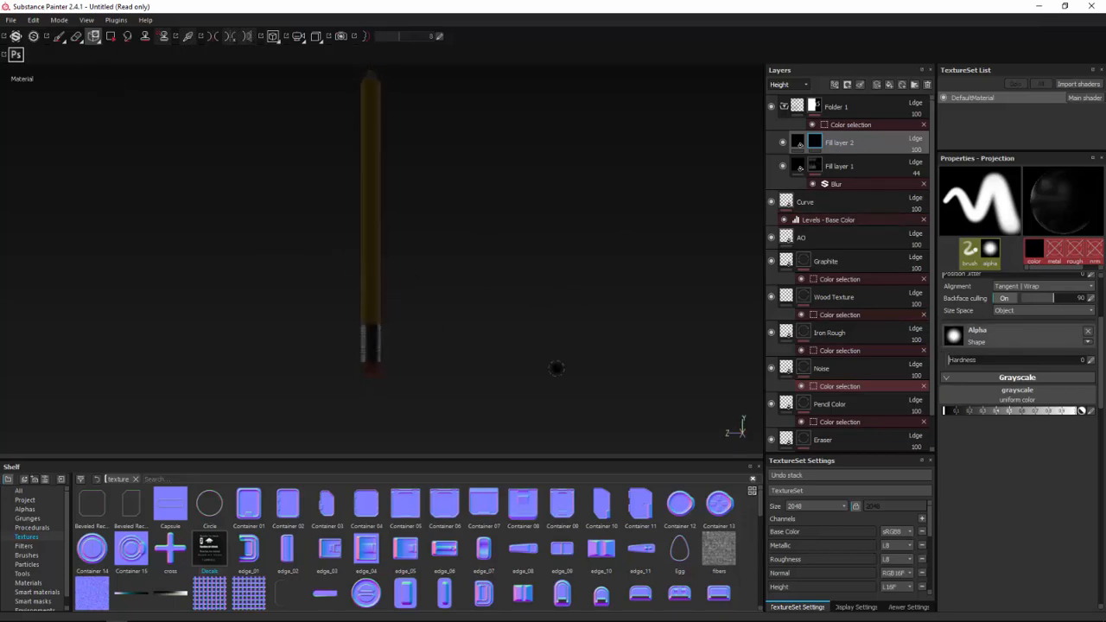
{"action": "key", "text": "s"}
{"action": "right_click_drag", "start_coordinate": [639, 389], "coordinate": [563, 343]}
{"action": "left_click_drag", "start_coordinate": [563, 342], "coordinate": [595, 328]}
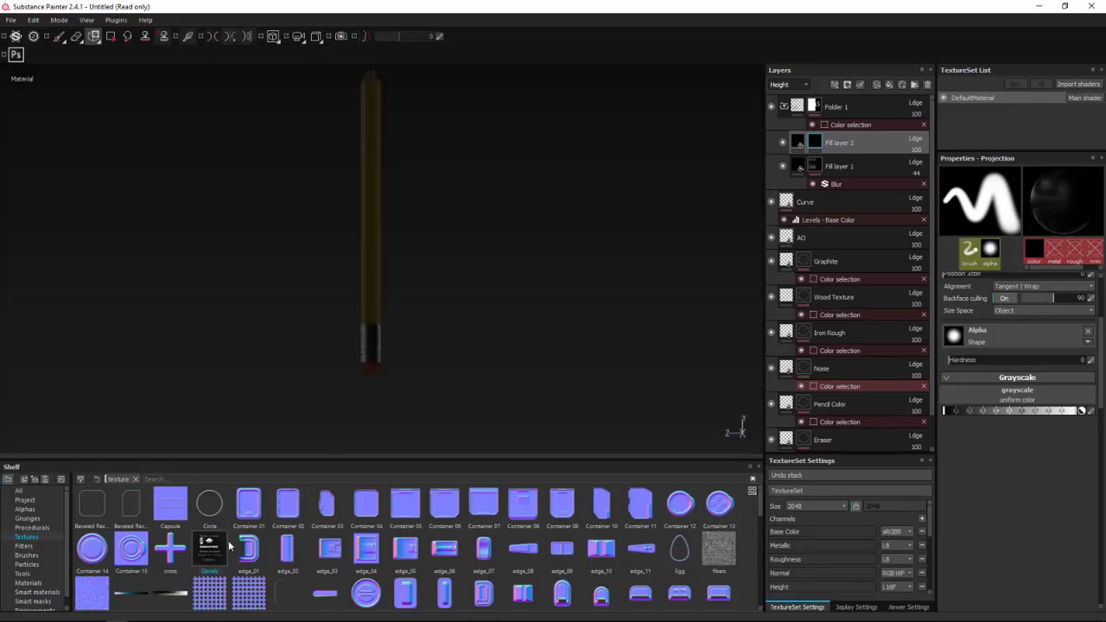
Assign the Decals texture to the projection's grayscale channel and align the pencil body just above the ferrule with the "2" badge.
{"action": "left_click_drag", "start_coordinate": [203, 549], "coordinate": [980, 397]}
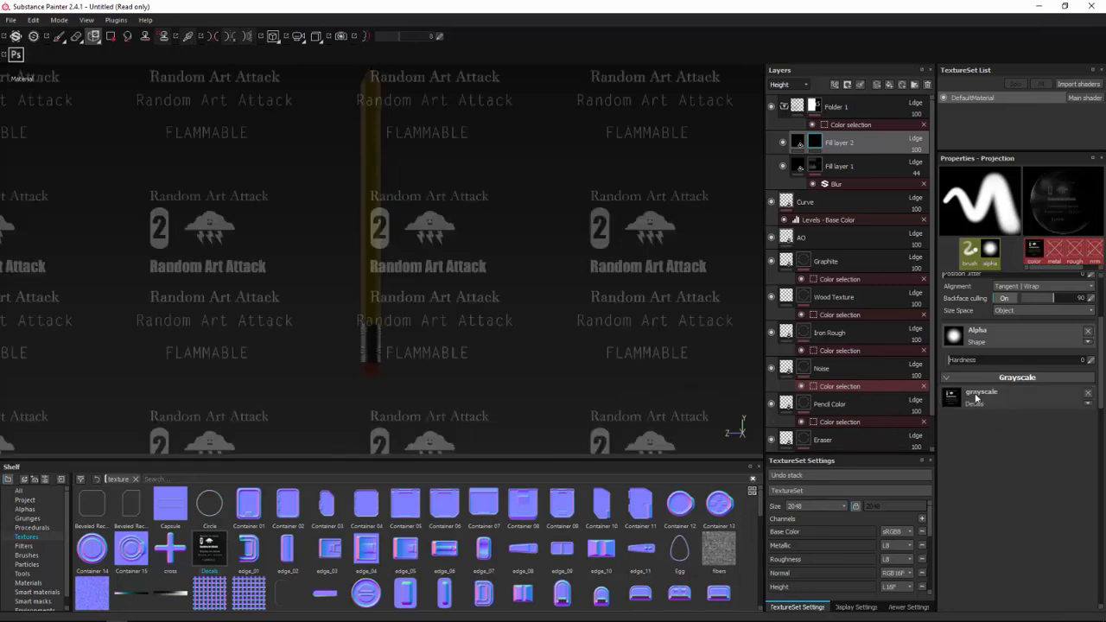
{"action": "left_click_drag", "start_coordinate": [506, 247], "coordinate": [610, 265], "text": "alt"}
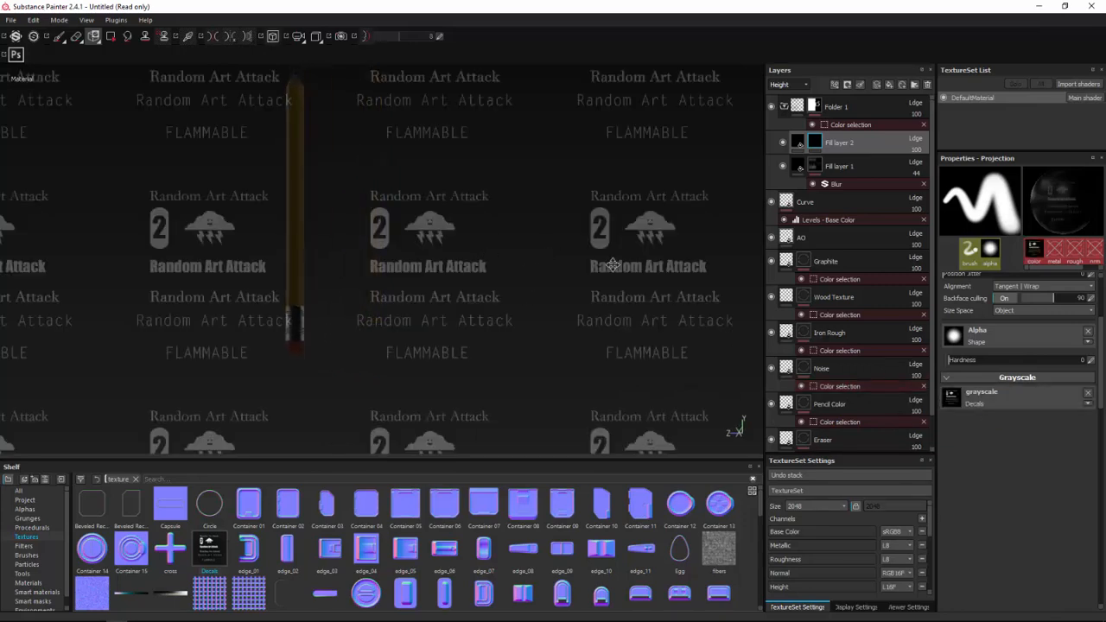
{"action": "left_click_drag", "start_coordinate": [414, 248], "coordinate": [392, 245], "text": "alt"}
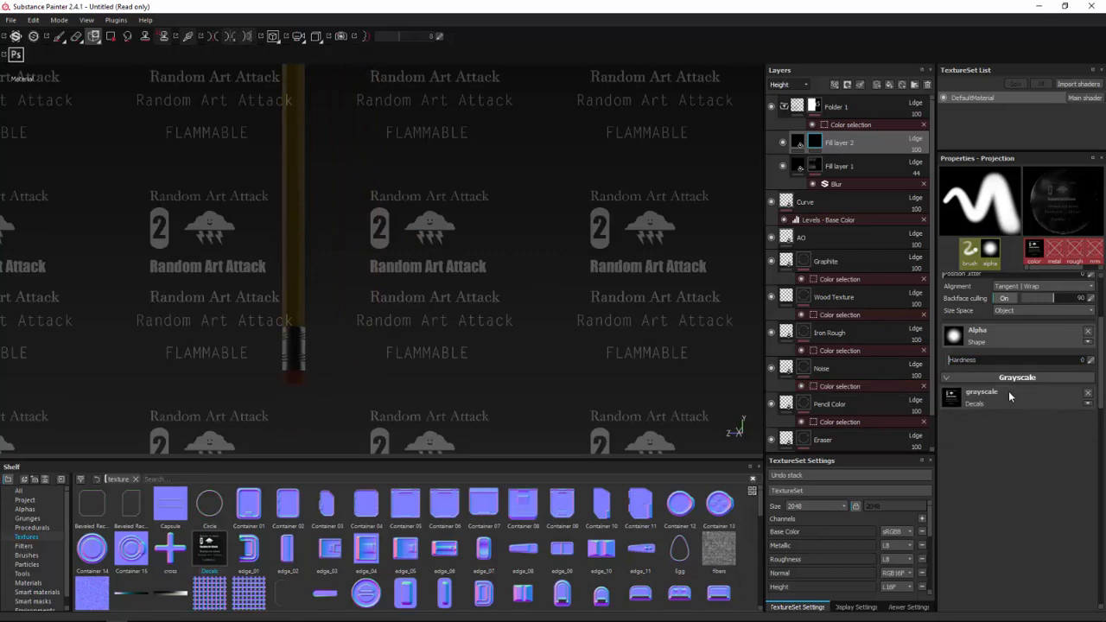
{"action": "scroll", "coordinate": [472, 265], "scroll_direction": "up", "scroll_amount": 2}
{"action": "scroll", "coordinate": [462, 265], "scroll_direction": "down", "scroll_amount": 2}
{"action": "mouse_move", "coordinate": [462, 265]}
{"action": "left_mouse_down", "text": "alt"}
{"action": "mouse_move", "coordinate": [427, 264]}
{"action": "mouse_move", "coordinate": [459, 264]}
{"action": "mouse_move", "coordinate": [434, 250]}
{"action": "mouse_move", "coordinate": [477, 210]}
{"action": "mouse_move", "coordinate": [461, 208]}
{"action": "mouse_move", "coordinate": [458, 159]}
{"action": "mouse_move", "coordinate": [462, 169]}
{"action": "left_mouse_up", "text": "alt"}
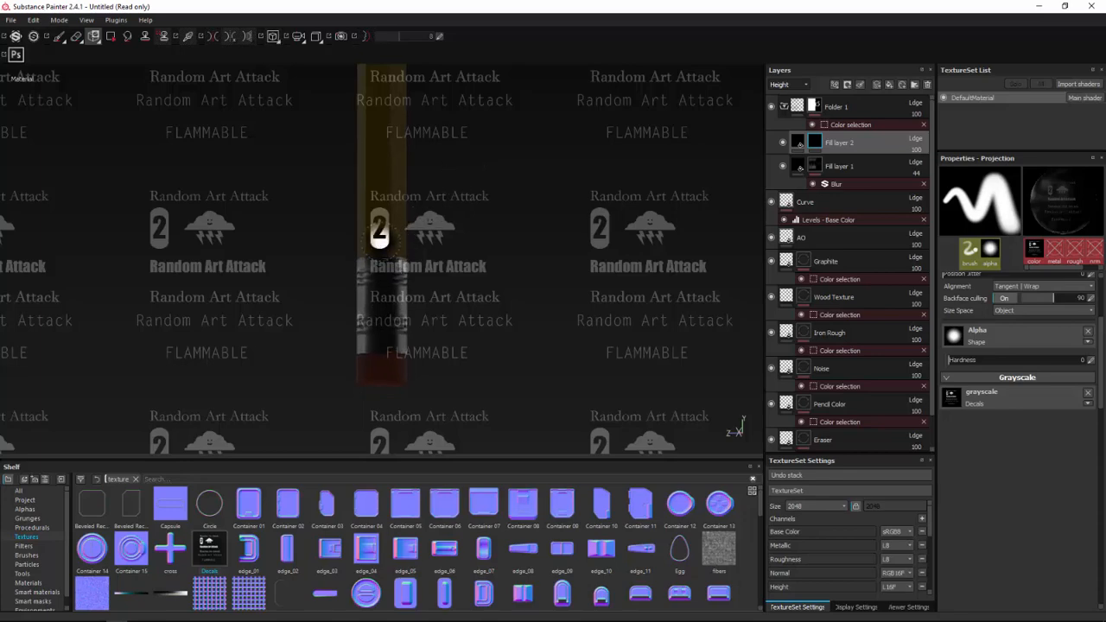
Choose the Default Hard brush and project the "2" badge onto the pencil body just above the metal ferrule.
{"action": "left_click", "coordinate": [26, 555]}
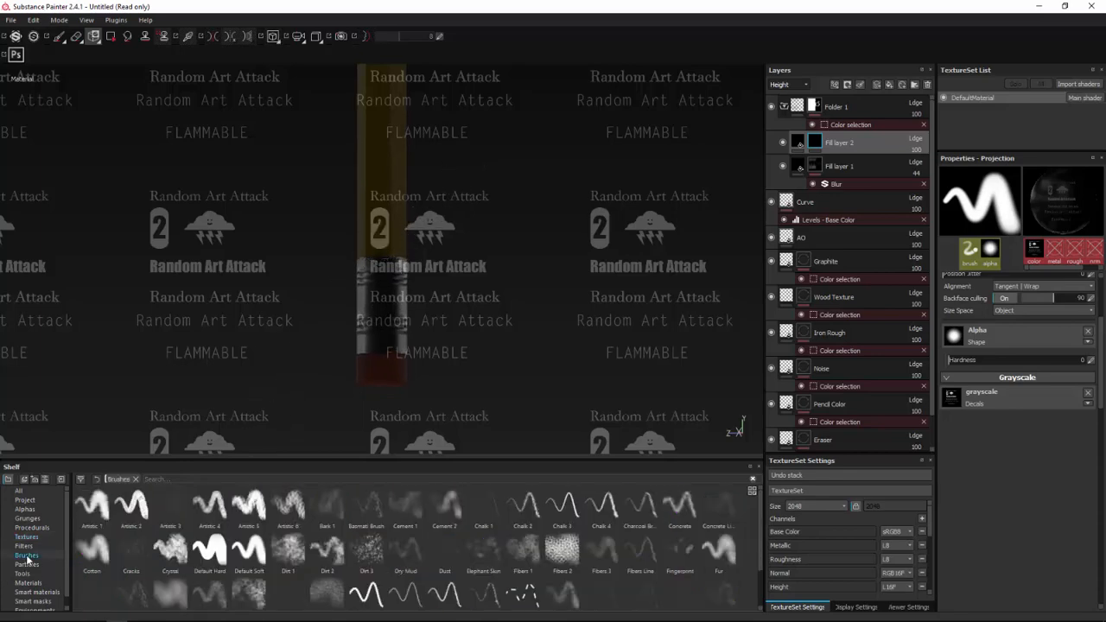
{"action": "left_click", "coordinate": [206, 550]}
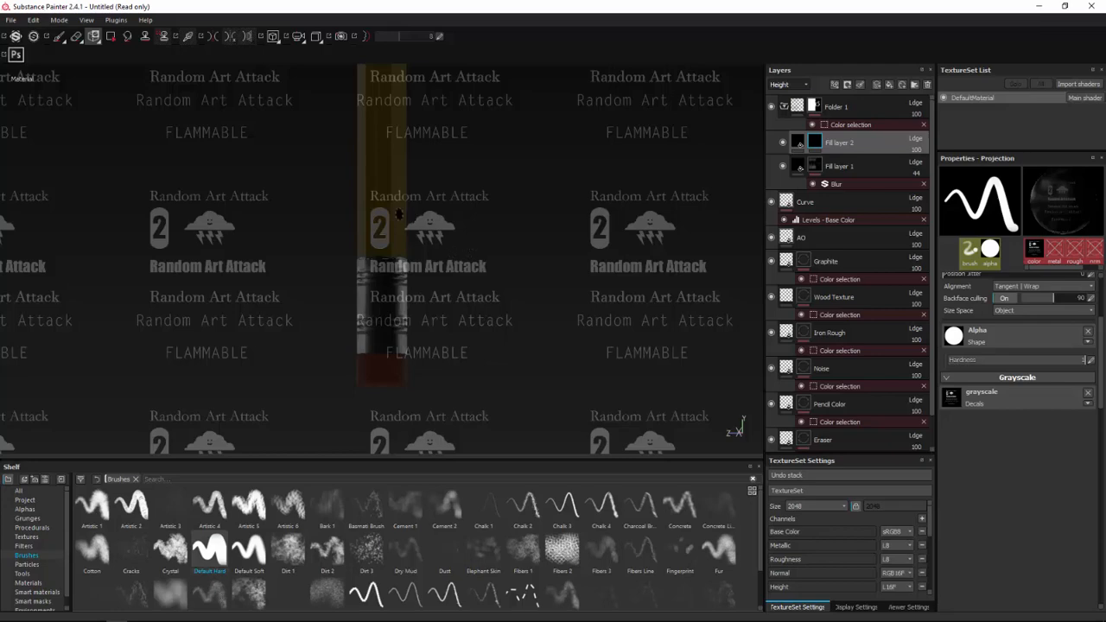
{"action": "left_click_drag", "start_coordinate": [398, 213], "coordinate": [390, 252], "text": "alt"}
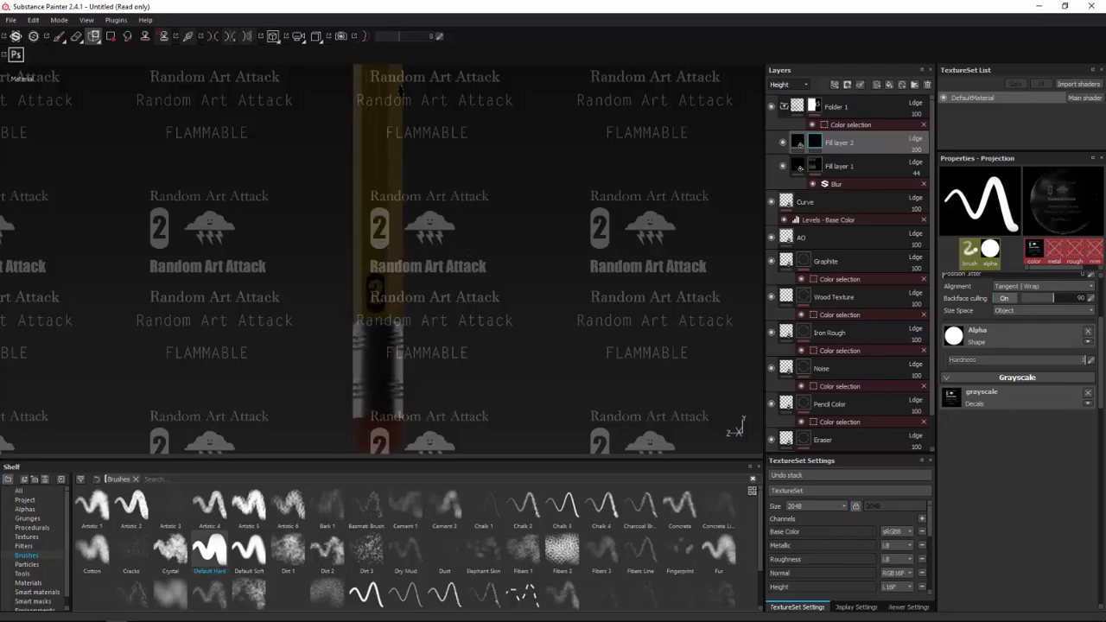
Rotate the decal projection 90 degrees, align its thin "Random Art Attack" line lengthwise above the "2" badge, and enlarge the brush.
{"action": "mouse_move", "coordinate": [473, 222]}
{"action": "left_mouse_down", "text": "alt"}
{"action": "mouse_move", "coordinate": [510, 252]}
{"action": "mouse_move", "coordinate": [484, 216]}
{"action": "mouse_move", "coordinate": [425, 237]}
{"action": "mouse_move", "coordinate": [494, 257]}
{"action": "mouse_move", "coordinate": [465, 231]}
{"action": "mouse_move", "coordinate": [457, 237]}
{"action": "mouse_move", "coordinate": [510, 234]}
{"action": "mouse_move", "coordinate": [436, 235]}
{"action": "left_mouse_up", "text": "alt"}
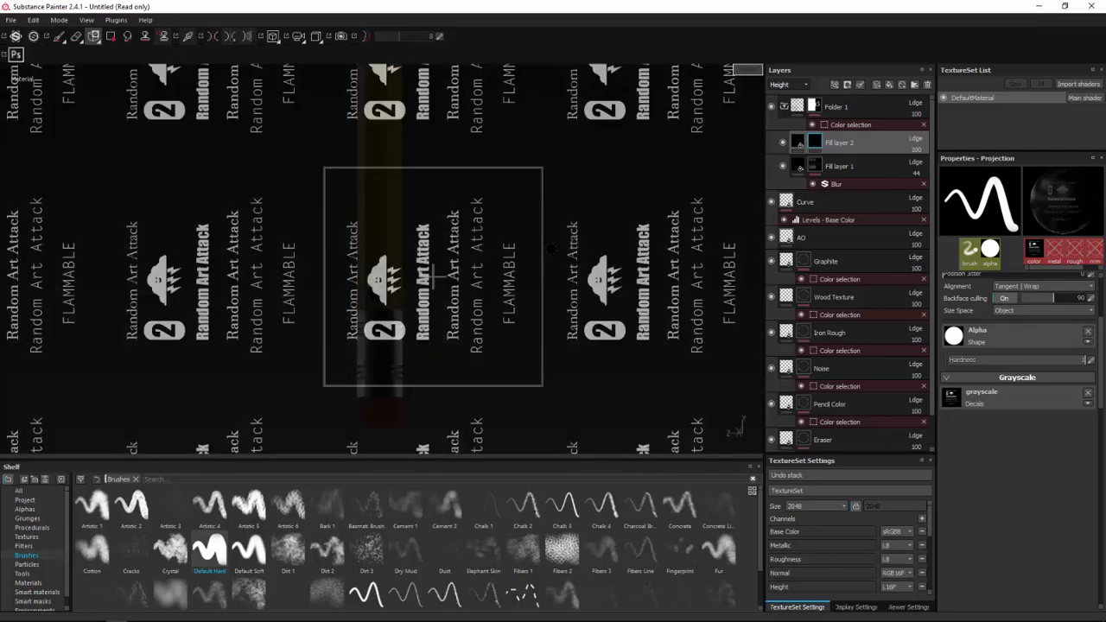
{"action": "middle_click_drag", "start_coordinate": [550, 250], "coordinate": [453, 151]}
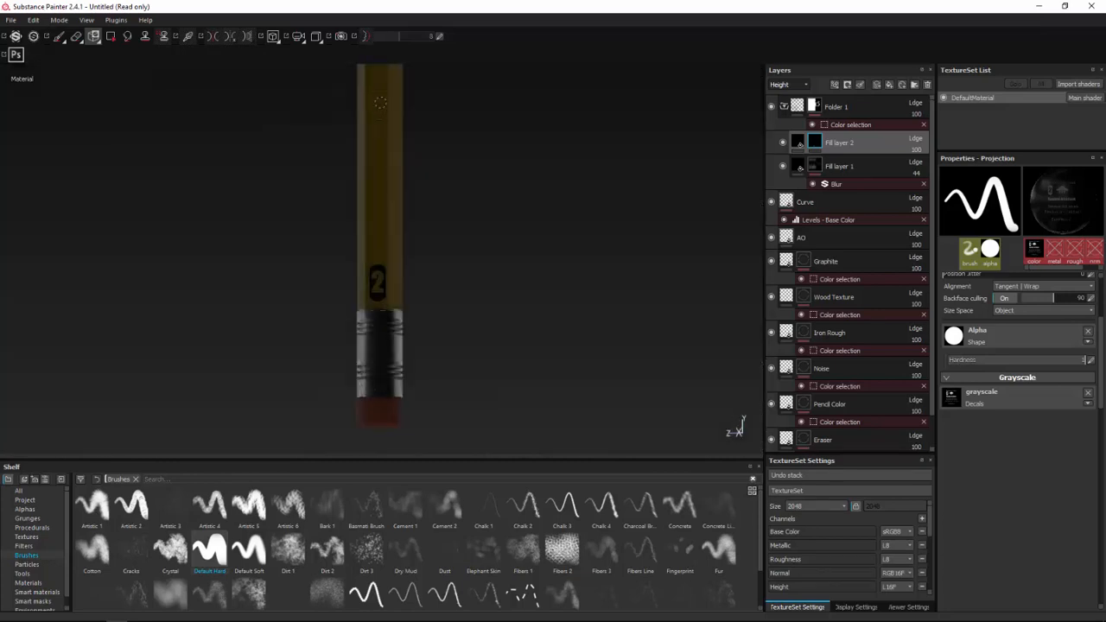
{"action": "key", "text": "bracketright"}
{"action": "key", "text": "bracketright"}
{"action": "key", "text": "bracketright"}
{"action": "key", "text": "bracketright"}
{"action": "key", "text": "bracketright"}
{"action": "key", "text": "bracketright"}
{"action": "key", "text": "bracketright"}
{"action": "key", "text": "bracketright"}
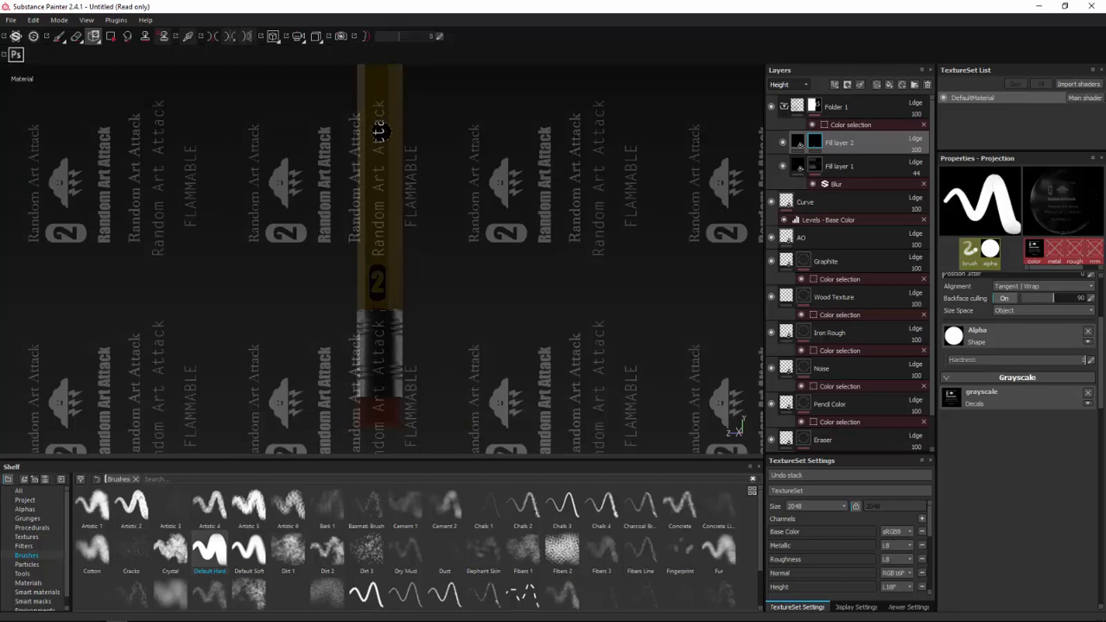
Project the "Random Art Attack" text lengthwise onto the pencil body above the "2" badge.
{"action": "left_click_drag", "start_coordinate": [379, 105], "coordinate": [379, 119]}
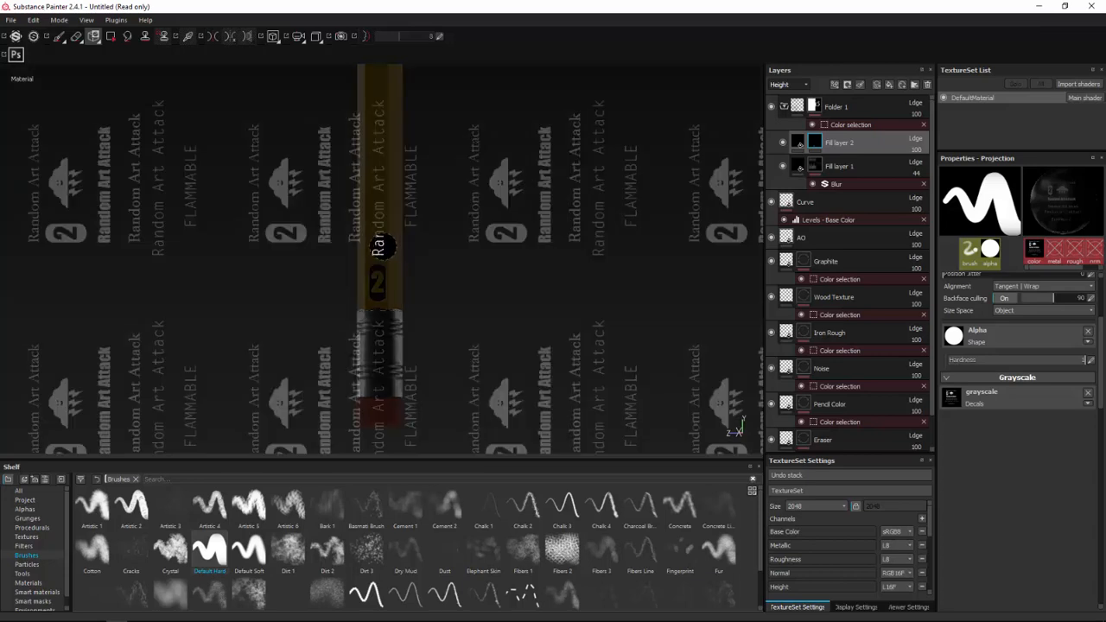
{"action": "left_click_drag", "start_coordinate": [383, 247], "coordinate": [381, 247]}
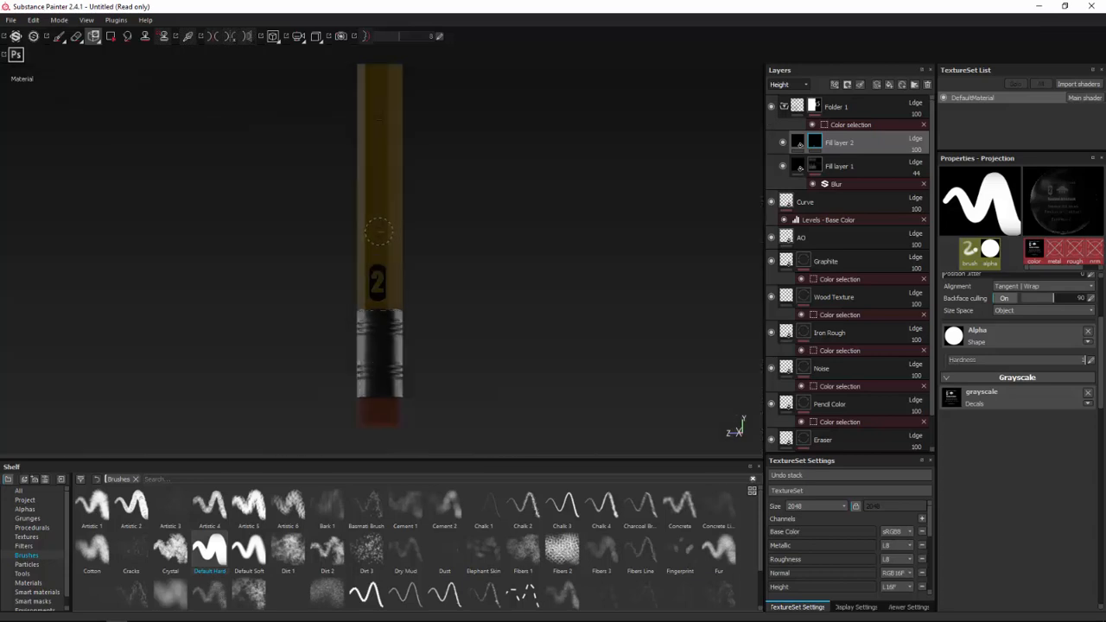
{"action": "key", "text": "shift"}
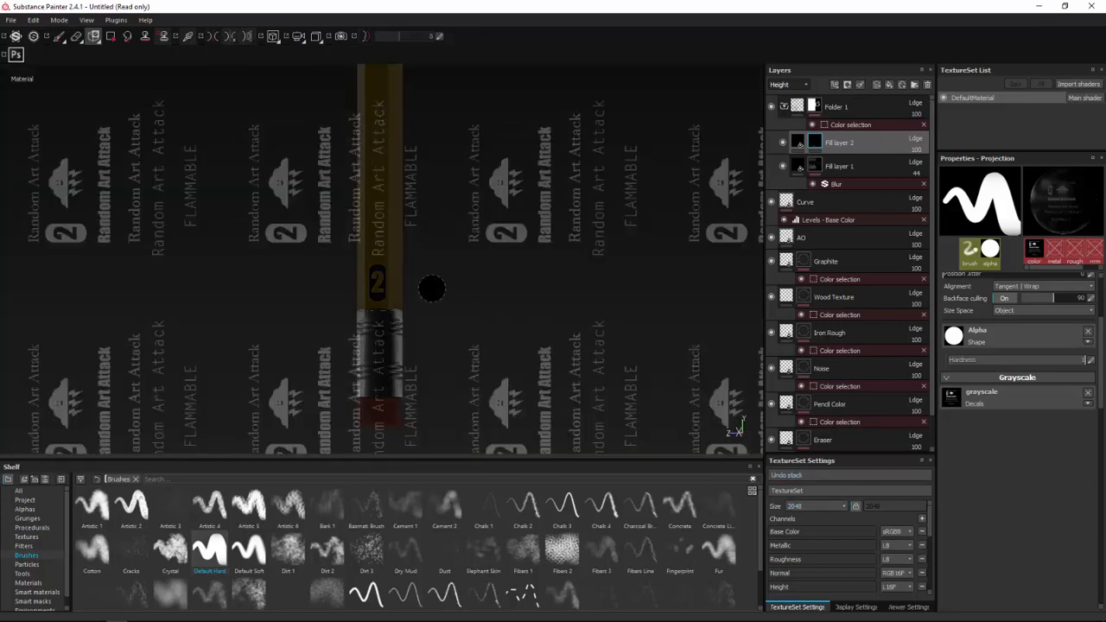
{"action": "left_click_drag", "start_coordinate": [432, 290], "coordinate": [431, 289], "text": "alt"}
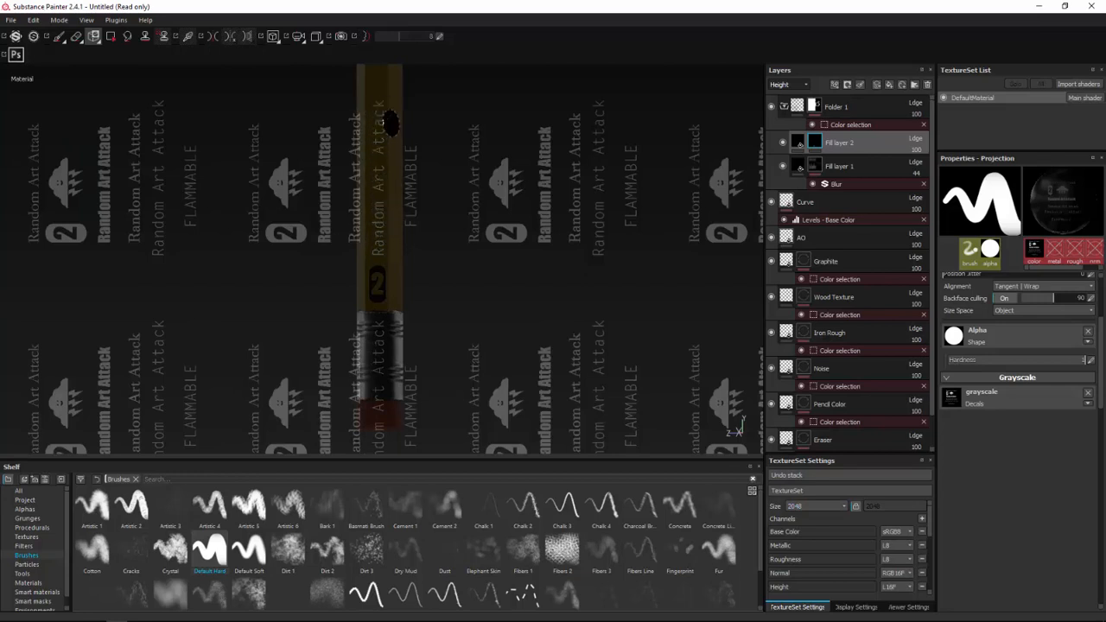
Switch to the Paint tool and replace the viewer's environment map with bonifacio_street, viewing the decals under the new lighting.
{"action": "key", "text": "1"}
{"action": "mouse_move", "coordinate": [471, 216]}
{"action": "left_mouse_down", "text": "alt"}
{"action": "mouse_move", "coordinate": [498, 185]}
{"action": "mouse_move", "coordinate": [518, 202]}
{"action": "mouse_move", "coordinate": [504, 251]}
{"action": "left_mouse_up", "text": "alt"}
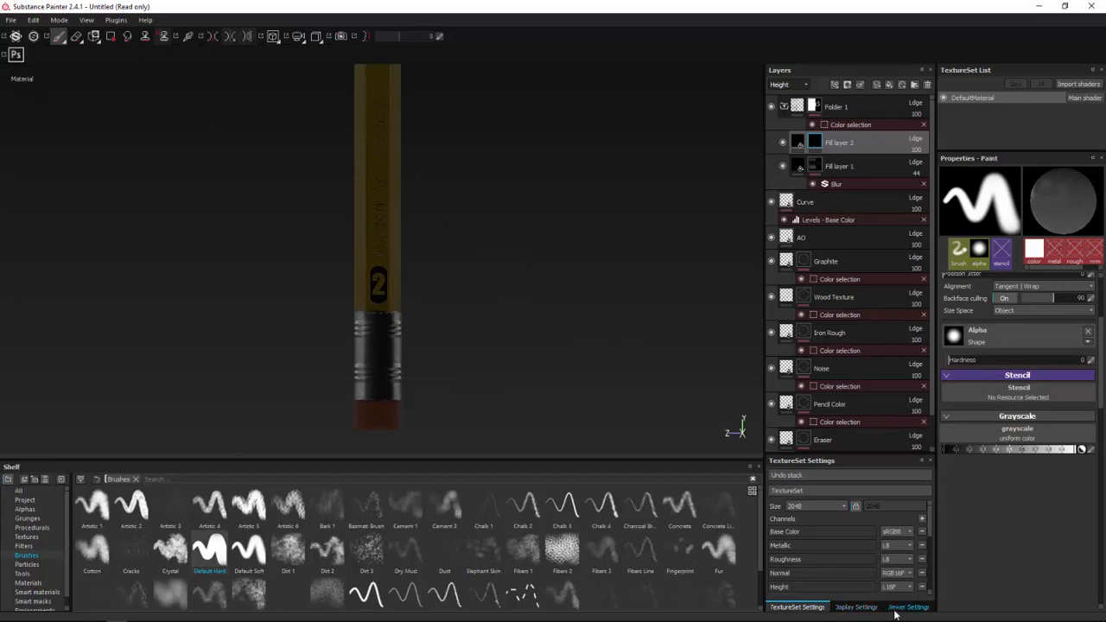
{"action": "left_click", "coordinate": [864, 608]}
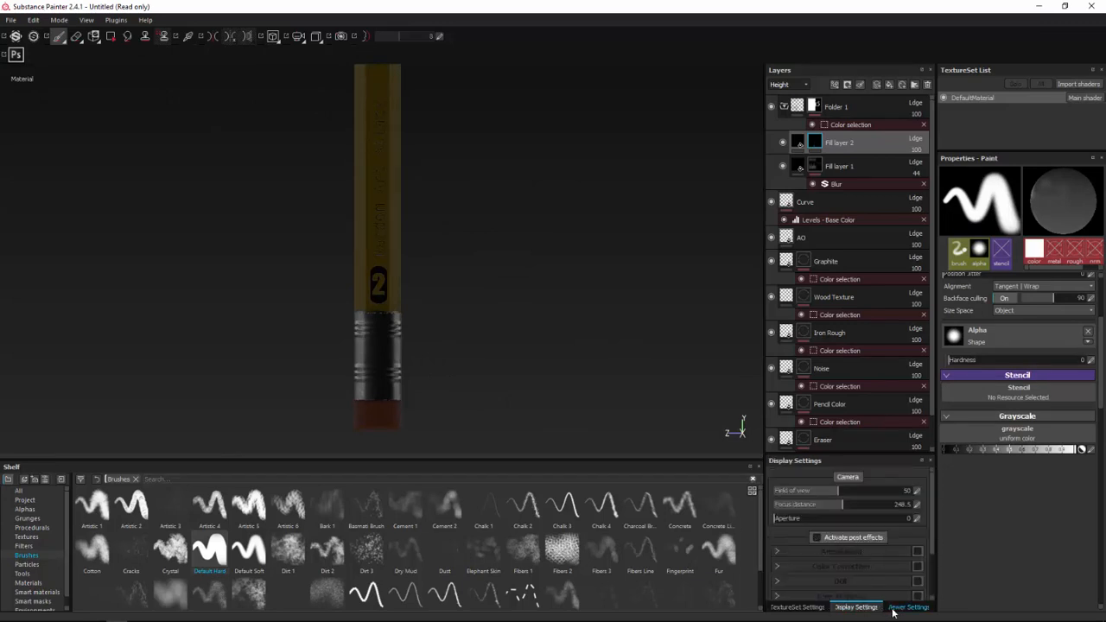
{"action": "left_click", "coordinate": [902, 609]}
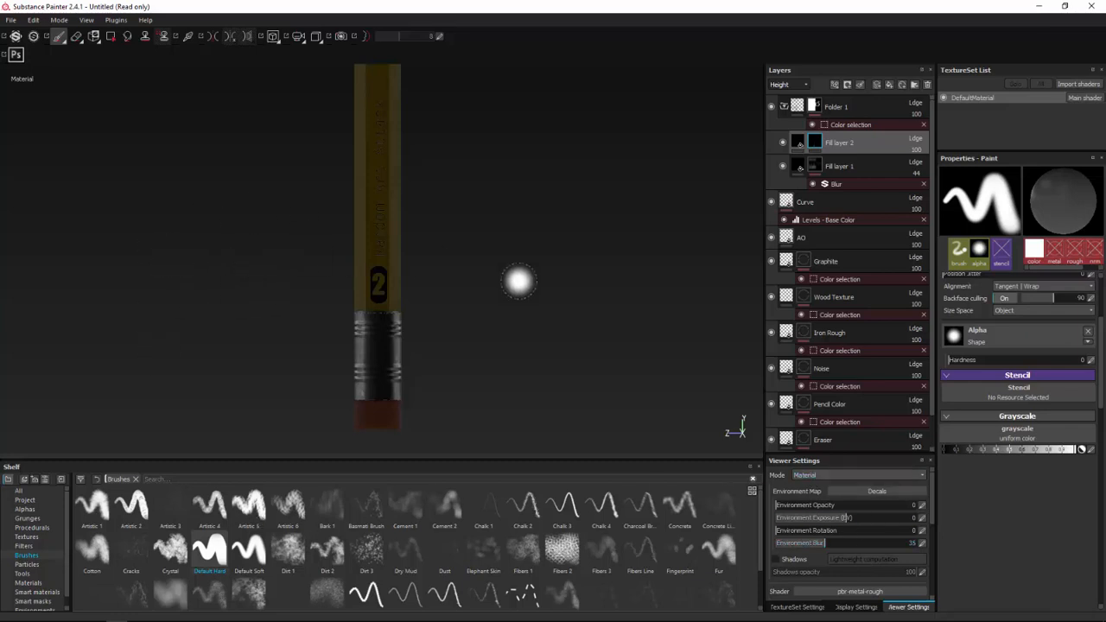
{"action": "left_click", "coordinate": [856, 491]}
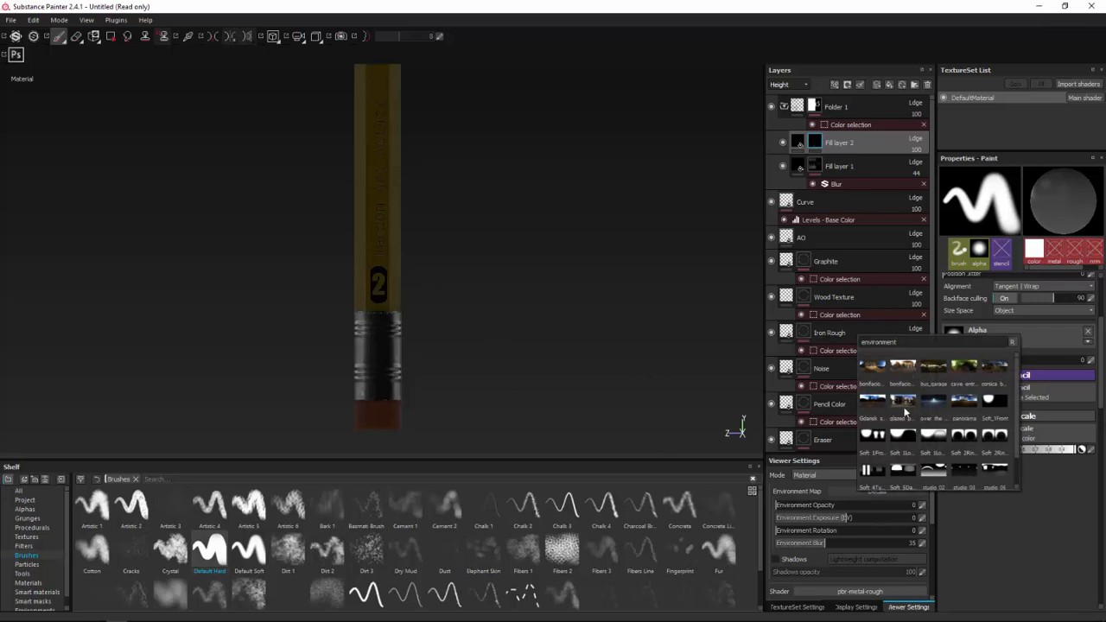
{"action": "left_click", "coordinate": [902, 368]}
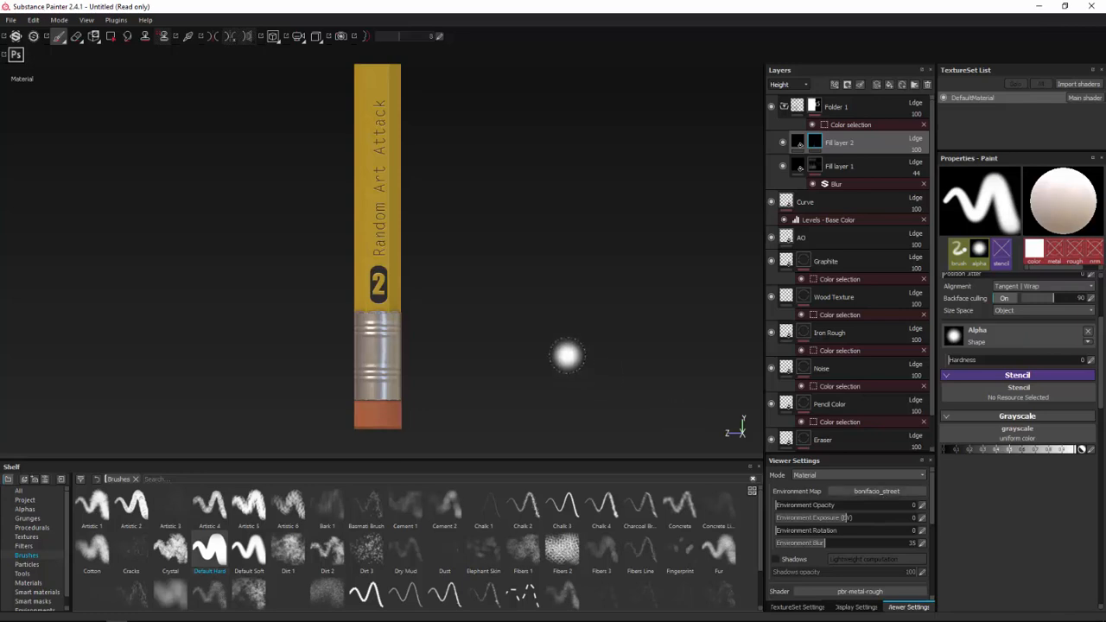
{"action": "mouse_move", "coordinate": [538, 329]}
{"action": "left_mouse_down", "text": "alt"}
{"action": "mouse_move", "coordinate": [427, 313]}
{"action": "mouse_move", "coordinate": [503, 323]}
{"action": "mouse_move", "coordinate": [536, 344]}
{"action": "left_mouse_up", "text": "alt"}
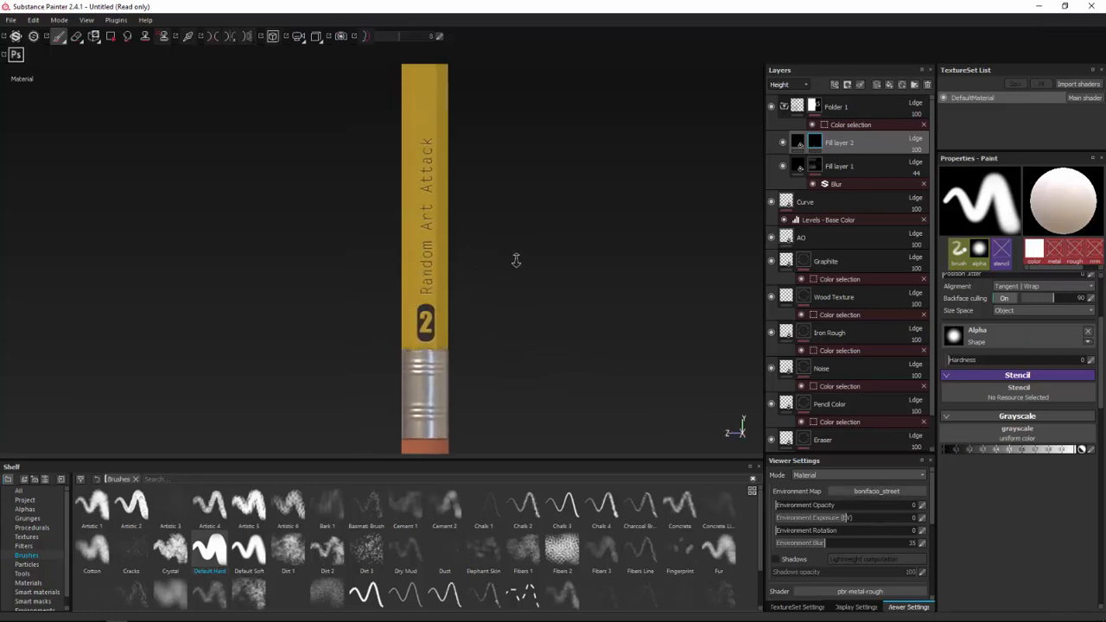
{"action": "left_click_drag", "start_coordinate": [516, 257], "coordinate": [644, 353], "text": "alt"}
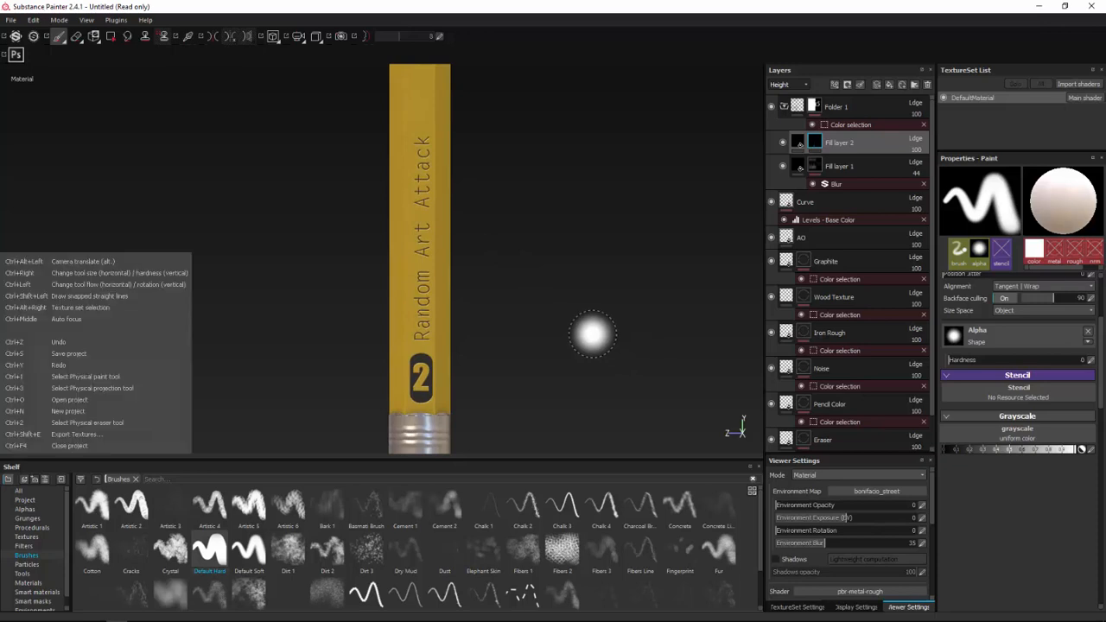
Undo the "Random Art Attack" text and project it again lengthwise onto the pencil body above the "2" badge.
{"action": "key", "text": "ctrl+z"}
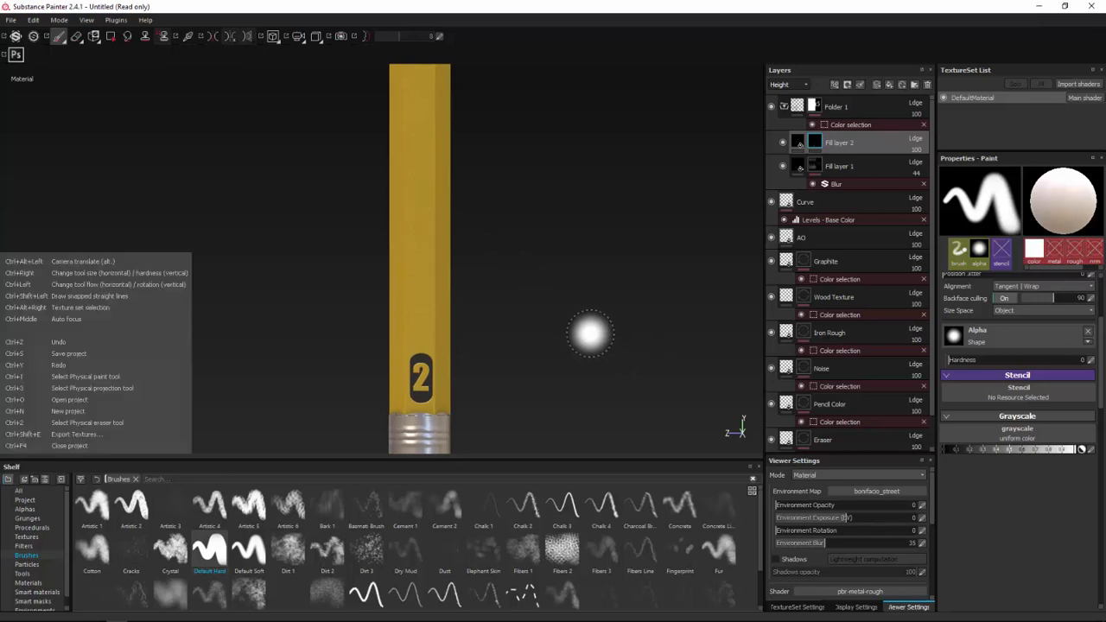
{"action": "key", "text": "3"}
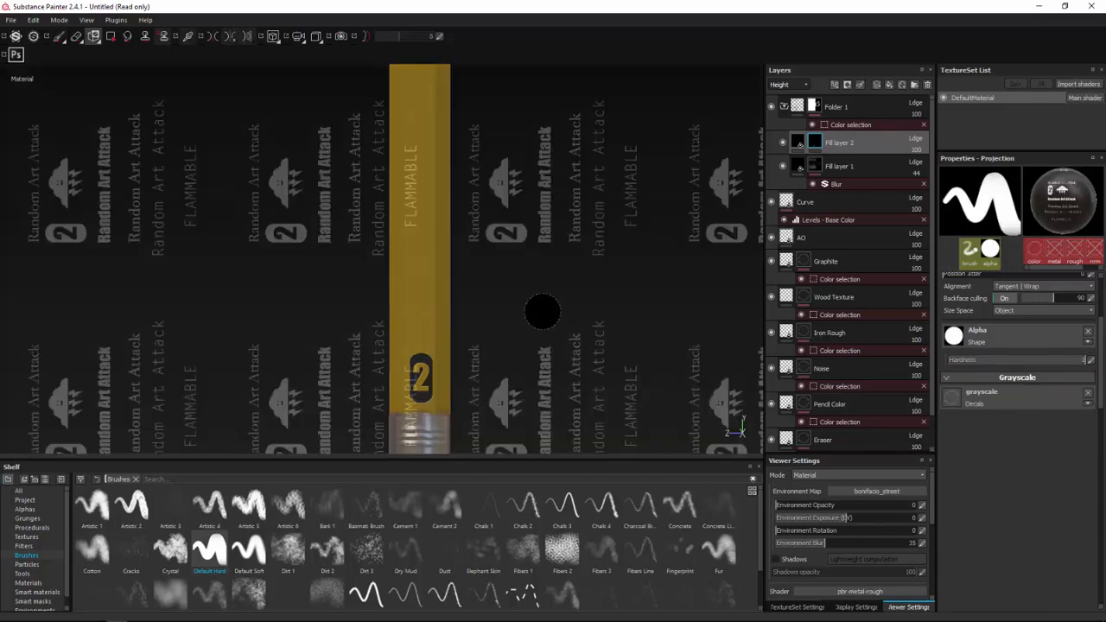
{"action": "mouse_move", "coordinate": [536, 308]}
{"action": "middle_mouse_down", "text": "alt"}
{"action": "mouse_move", "coordinate": [560, 327]}
{"action": "mouse_move", "coordinate": [483, 257]}
{"action": "mouse_move", "coordinate": [493, 221]}
{"action": "middle_mouse_up", "text": "alt"}
{"action": "mouse_move", "coordinate": [491, 222]}
{"action": "left_mouse_down", "text": "alt"}
{"action": "mouse_move", "coordinate": [505, 232]}
{"action": "mouse_move", "coordinate": [492, 282]}
{"action": "left_mouse_up", "text": "alt"}
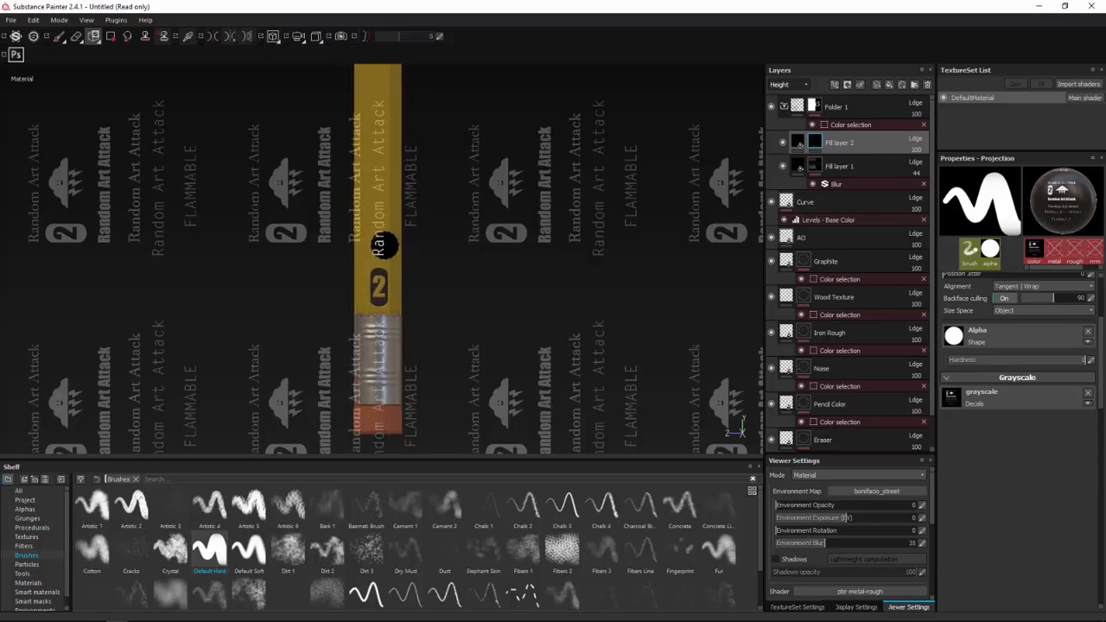
{"action": "left_click_drag", "start_coordinate": [381, 247], "coordinate": [382, 216]}
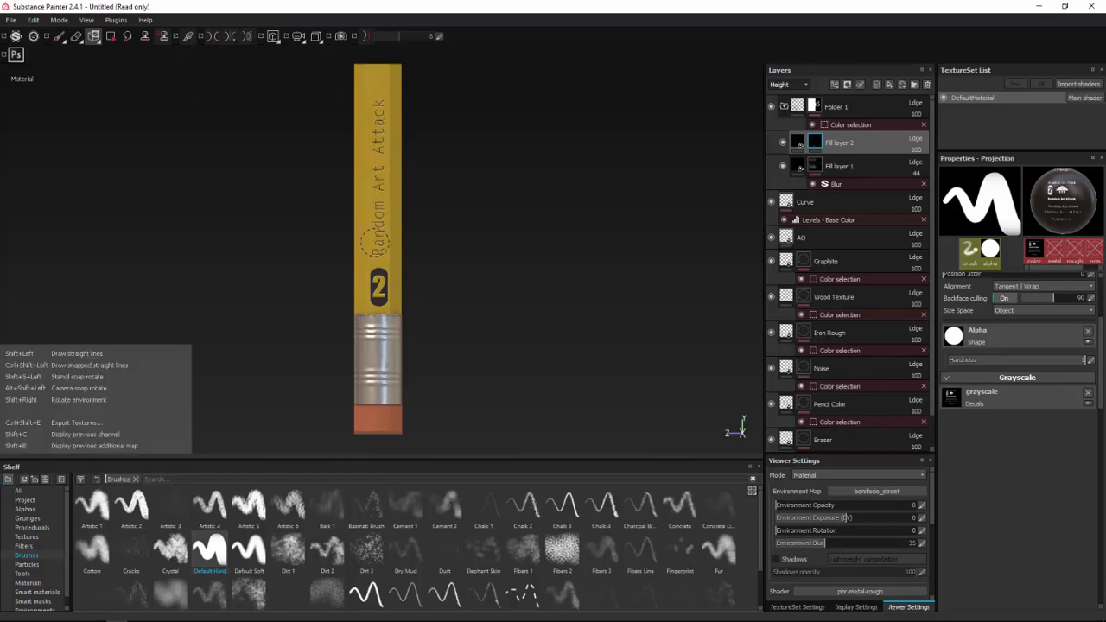
{"action": "left_click", "coordinate": [482, 298]}
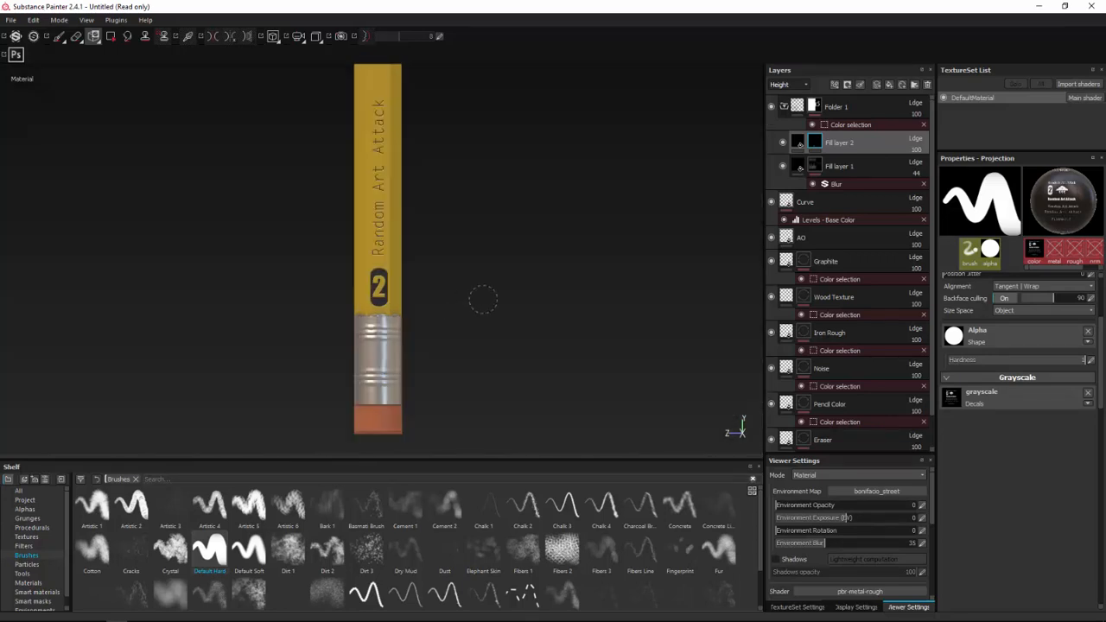
{"action": "left_click", "coordinate": [472, 299]}
Turn the pencil to a blank side and align its body just above the ferrule with the cloud-and-lightning logo of the Decals projection.
{"action": "left_click_drag", "start_coordinate": [451, 295], "coordinate": [1102, 311], "text": "alt"}
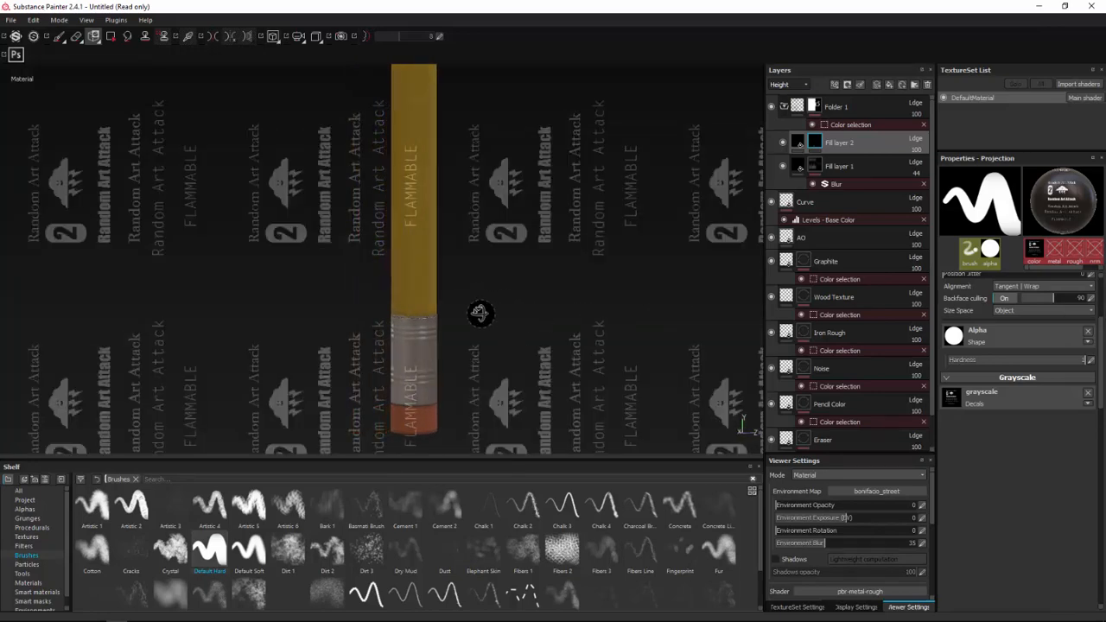
{"action": "mouse_move", "coordinate": [481, 314]}
{"action": "left_mouse_down", "text": "alt"}
{"action": "mouse_move", "coordinate": [613, 318]}
{"action": "mouse_move", "coordinate": [6, 309]}
{"action": "mouse_move", "coordinate": [307, 330]}
{"action": "mouse_move", "coordinate": [585, 326]}
{"action": "left_mouse_up", "text": "alt"}
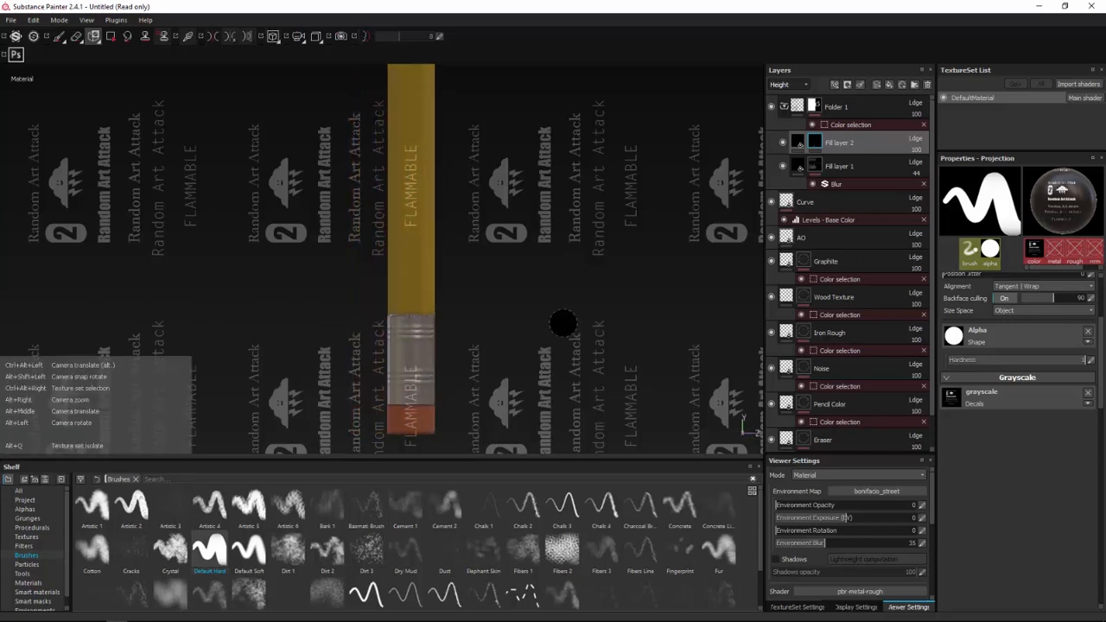
{"action": "mouse_move", "coordinate": [500, 305]}
{"action": "middle_mouse_down", "text": "alt"}
{"action": "mouse_move", "coordinate": [384, 243]}
{"action": "mouse_move", "coordinate": [365, 192]}
{"action": "mouse_move", "coordinate": [377, 169]}
{"action": "middle_mouse_up", "text": "alt"}
{"action": "scroll", "coordinate": [384, 241], "scroll_direction": "up", "scroll_amount": 2}
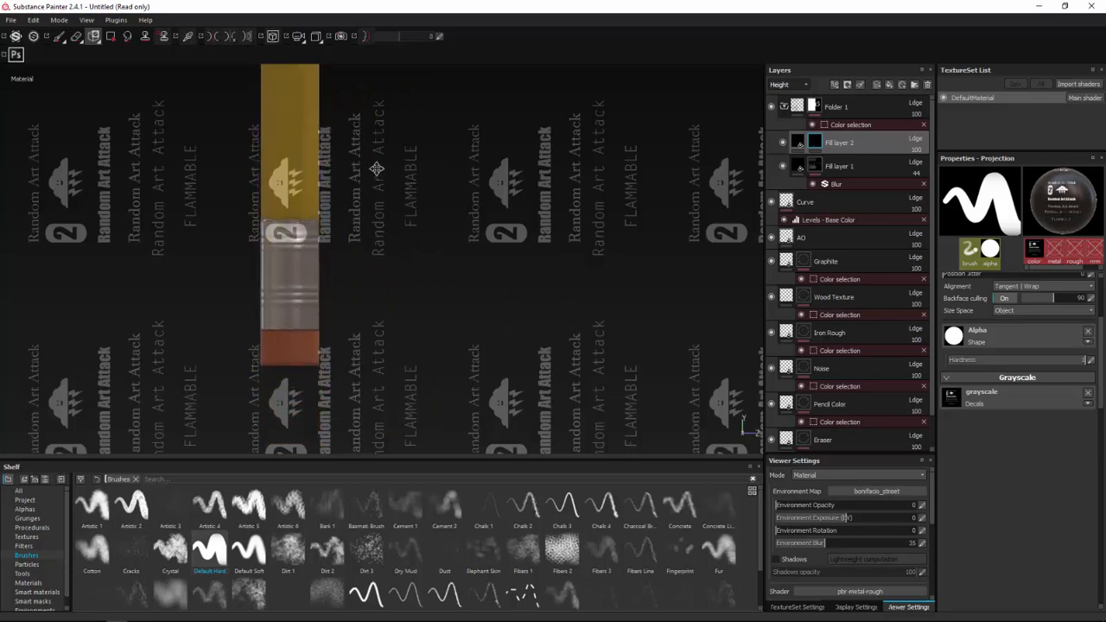
{"action": "scroll", "coordinate": [377, 172], "scroll_direction": "down", "scroll_amount": 2}
{"action": "scroll", "coordinate": [375, 190], "scroll_direction": "down", "scroll_amount": 1}
{"action": "scroll", "coordinate": [373, 210], "scroll_direction": "up", "scroll_amount": 4}
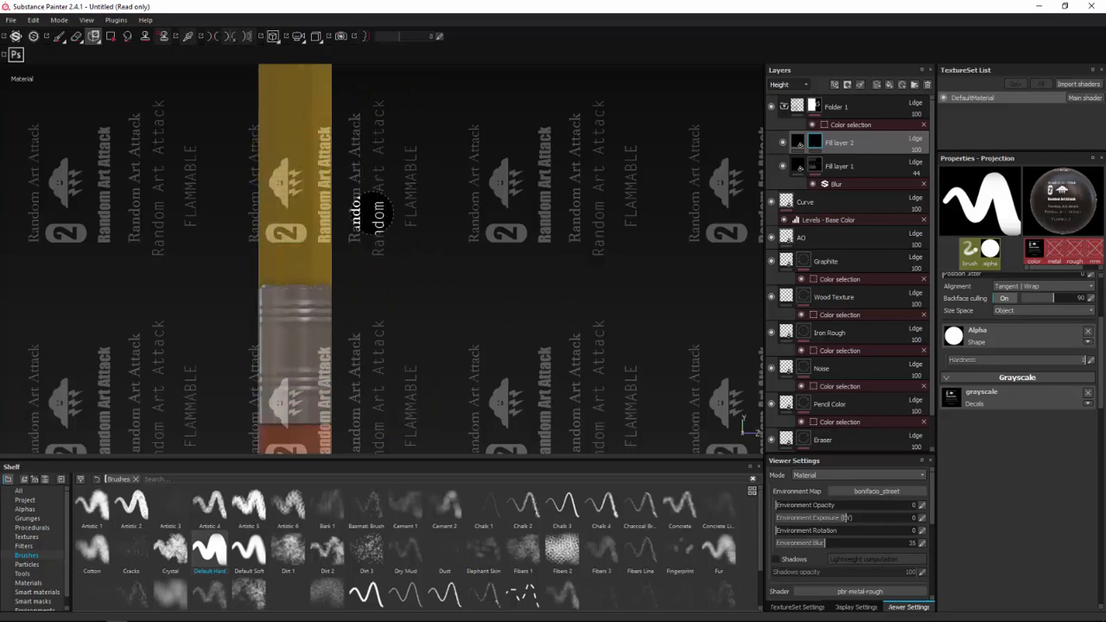
{"action": "middle_click_drag", "start_coordinate": [378, 221], "coordinate": [369, 130], "text": "alt"}
{"action": "scroll", "coordinate": [372, 161], "scroll_direction": "up", "scroll_amount": 1}
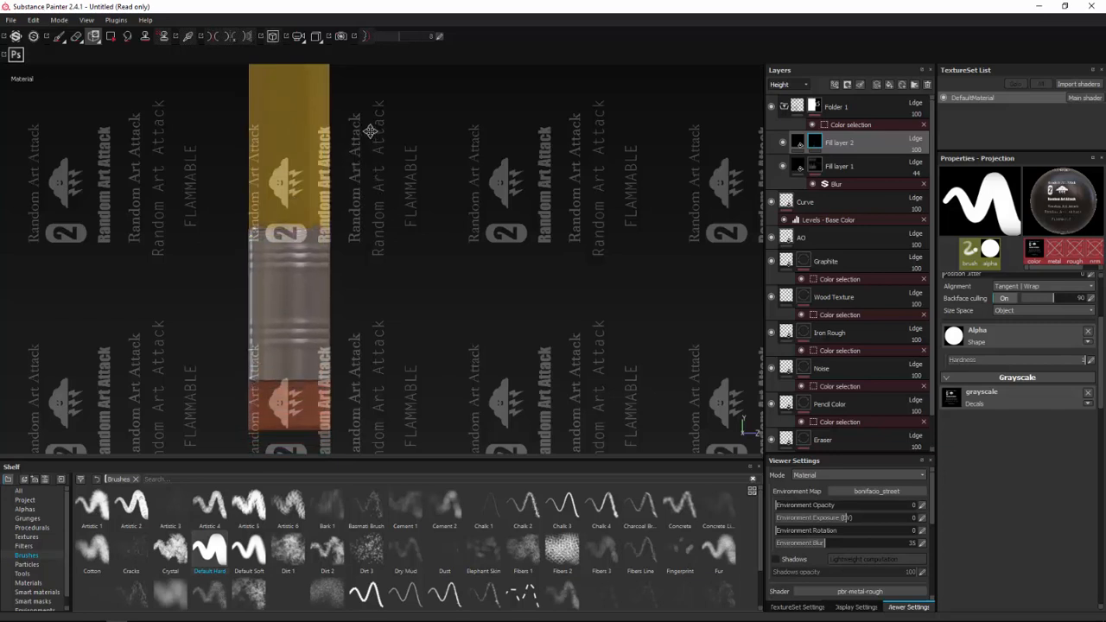
Project the cloud-and-lightning logo just above the ferrule, undo it, realign the pencil slightly, and project the logo again.
{"action": "left_click", "coordinate": [283, 184]}
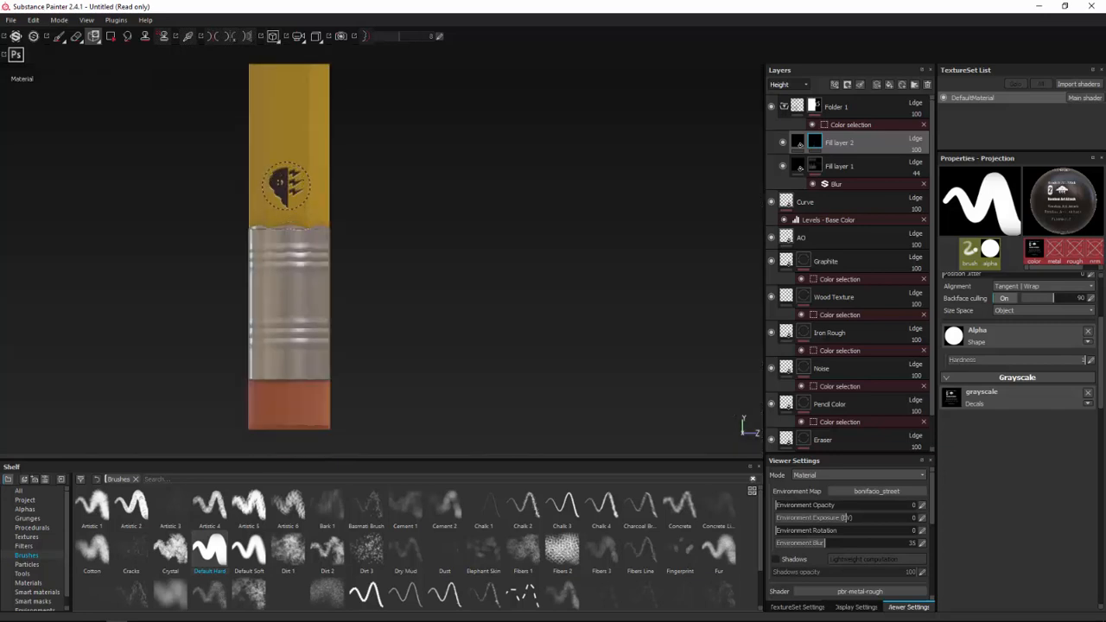
{"action": "key", "text": "ctrl+z"}
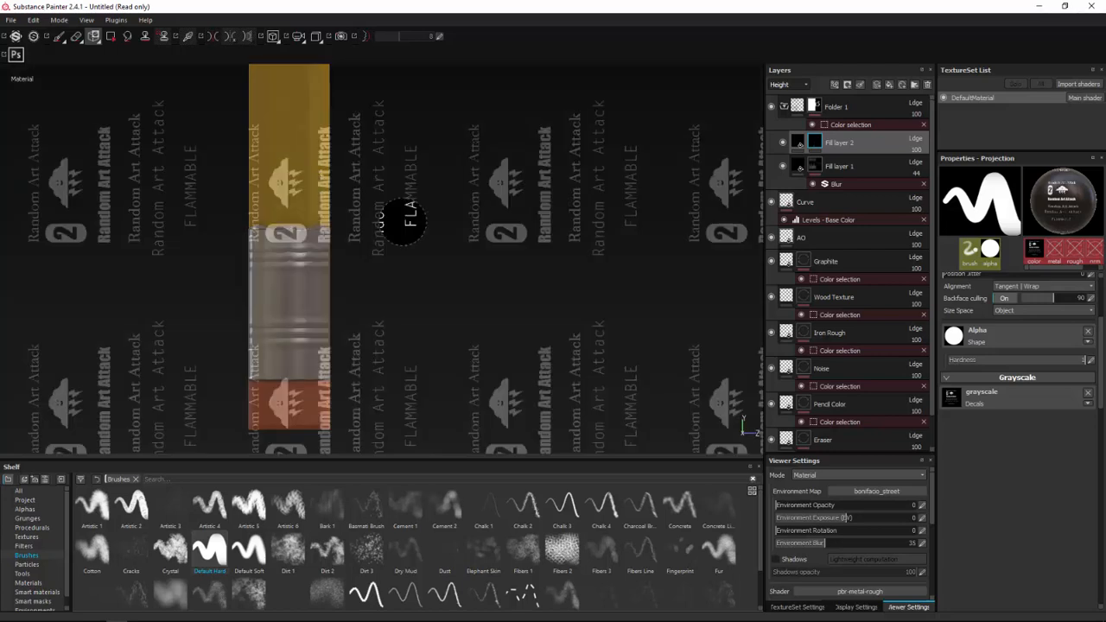
{"action": "middle_click_drag", "start_coordinate": [450, 240], "coordinate": [444, 234], "text": "alt"}
{"action": "left_click", "coordinate": [290, 177]}
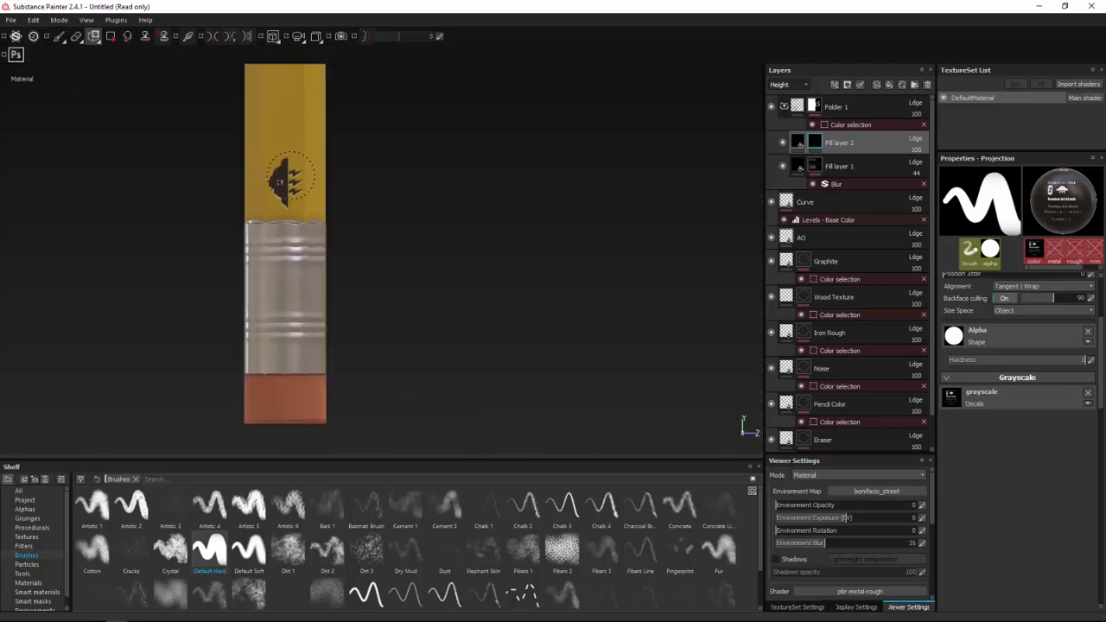
Leave the Projection tool and examine the placed decals around the whole pencil and up close above the ferrule.
{"action": "key", "text": "s"}
{"action": "mouse_move", "coordinate": [290, 181]}
{"action": "left_mouse_down", "text": "alt"}
{"action": "mouse_move", "coordinate": [350, 259]}
{"action": "mouse_move", "coordinate": [236, 141]}
{"action": "left_mouse_up", "text": "alt"}
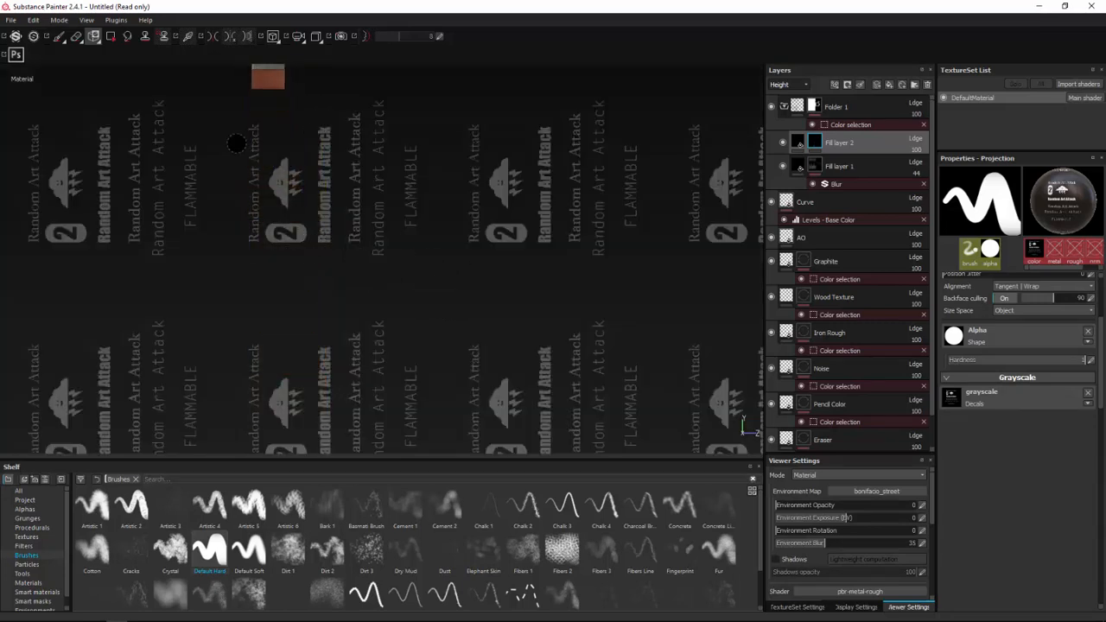
{"action": "key", "text": "1"}
{"action": "key", "text": "f"}
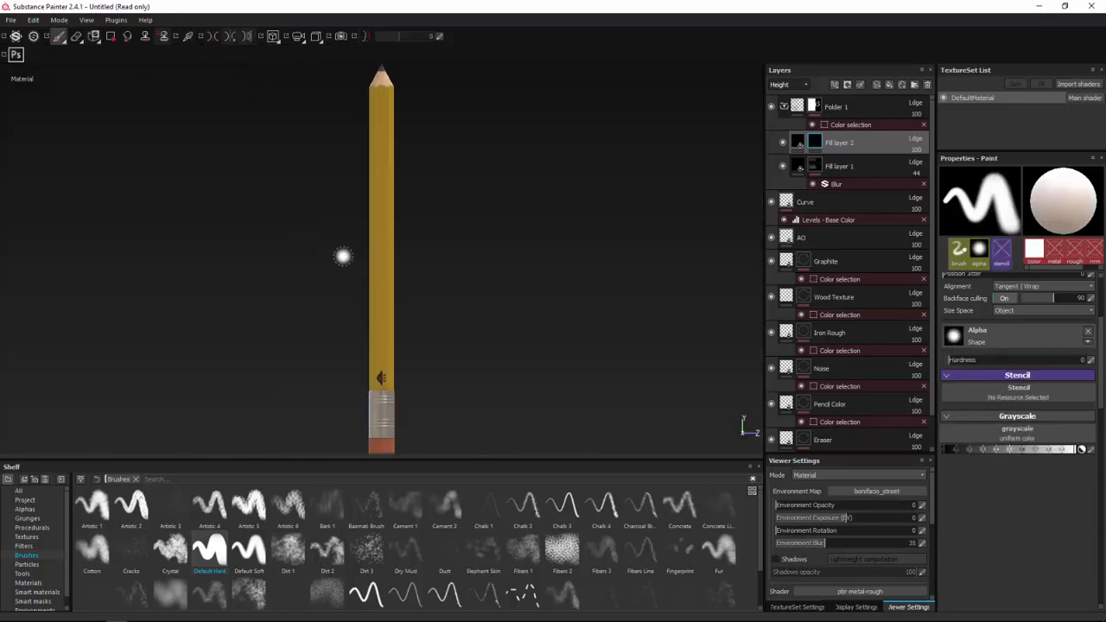
{"action": "mouse_move", "coordinate": [439, 285]}
{"action": "left_mouse_down", "text": "alt"}
{"action": "mouse_move", "coordinate": [357, 296]}
{"action": "mouse_move", "coordinate": [250, 296]}
{"action": "mouse_move", "coordinate": [255, 287]}
{"action": "left_mouse_up", "text": "alt"}
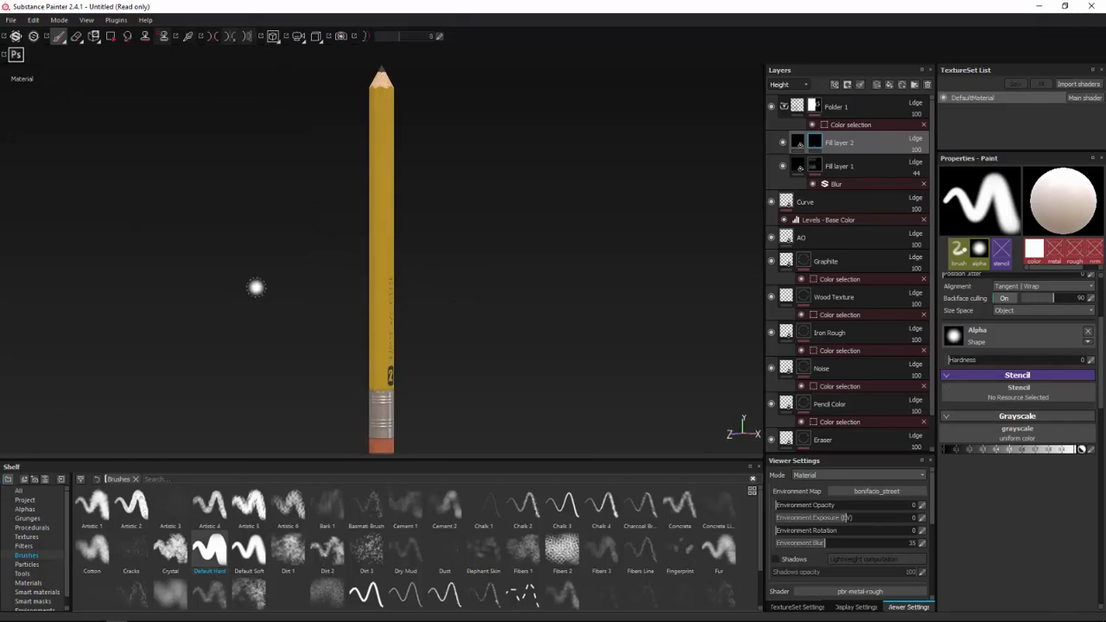
{"action": "mouse_move", "coordinate": [337, 290]}
{"action": "left_mouse_down", "text": "alt"}
{"action": "mouse_move", "coordinate": [283, 291]}
{"action": "mouse_move", "coordinate": [921, 291]}
{"action": "mouse_move", "coordinate": [299, 291]}
{"action": "mouse_move", "coordinate": [838, 296]}
{"action": "left_mouse_up", "text": "alt"}
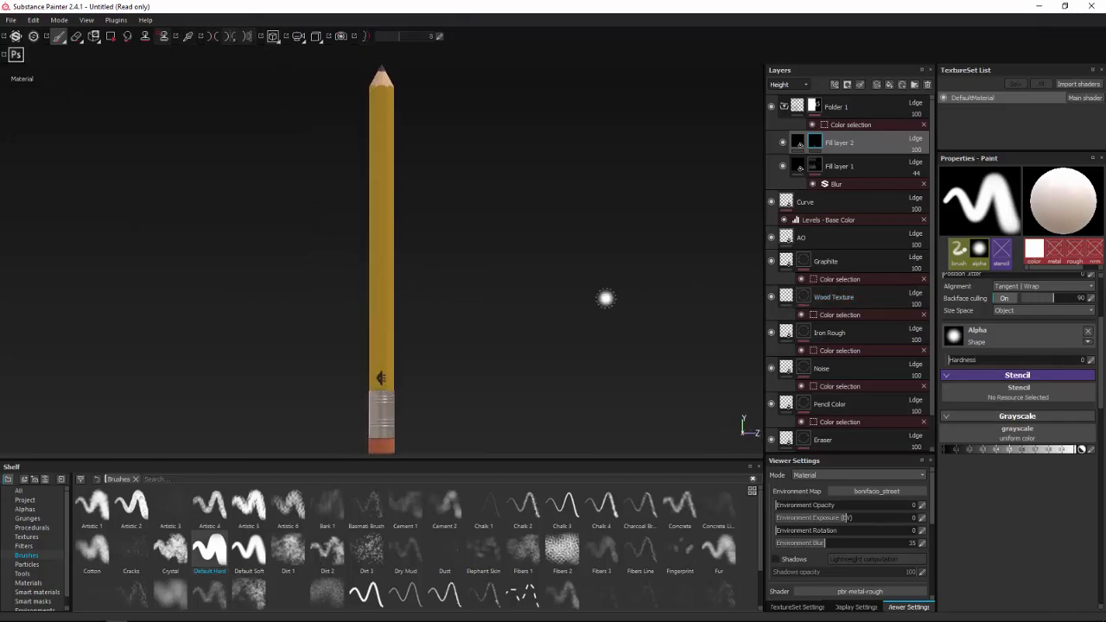
{"action": "mouse_move", "coordinate": [555, 299]}
{"action": "left_mouse_down", "text": "alt"}
{"action": "mouse_move", "coordinate": [239, 306]}
{"action": "mouse_move", "coordinate": [444, 298]}
{"action": "mouse_move", "coordinate": [331, 288]}
{"action": "mouse_move", "coordinate": [417, 159]}
{"action": "mouse_move", "coordinate": [558, 230]}
{"action": "mouse_move", "coordinate": [499, 291]}
{"action": "mouse_move", "coordinate": [395, 299]}
{"action": "left_mouse_up", "text": "alt"}
{"action": "middle_click_drag", "start_coordinate": [395, 299], "coordinate": [396, 224], "text": "alt"}
{"action": "right_click_drag", "start_coordinate": [396, 216], "coordinate": [406, 260], "text": "alt"}
{"action": "middle_click_drag", "start_coordinate": [429, 263], "coordinate": [444, 163], "text": "alt"}
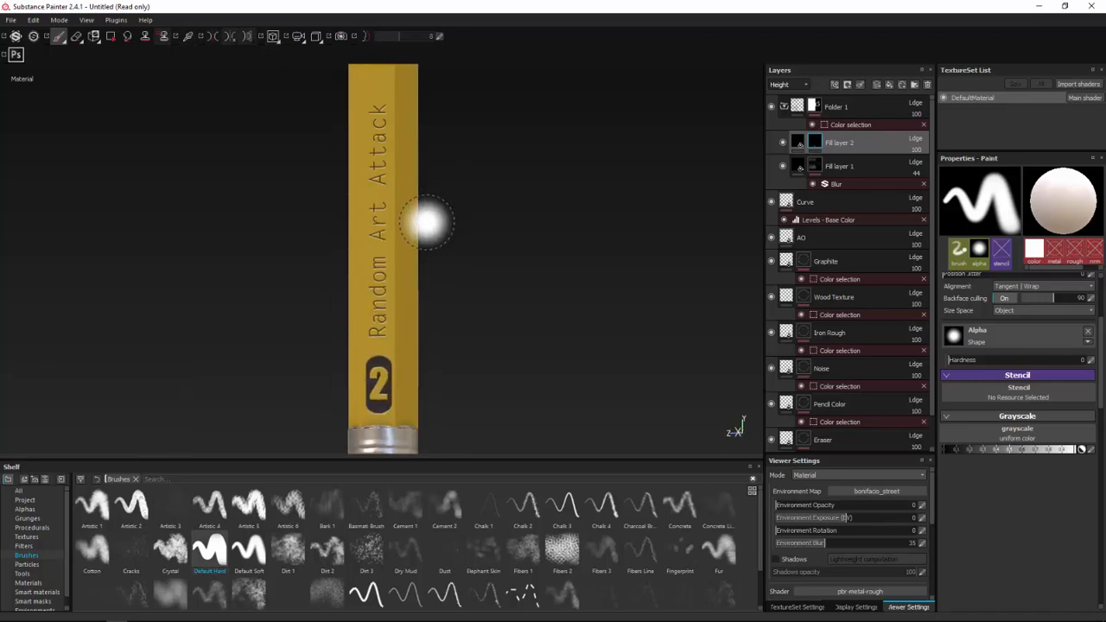
{"action": "middle_click_drag", "start_coordinate": [426, 222], "coordinate": [447, 187], "text": "alt"}
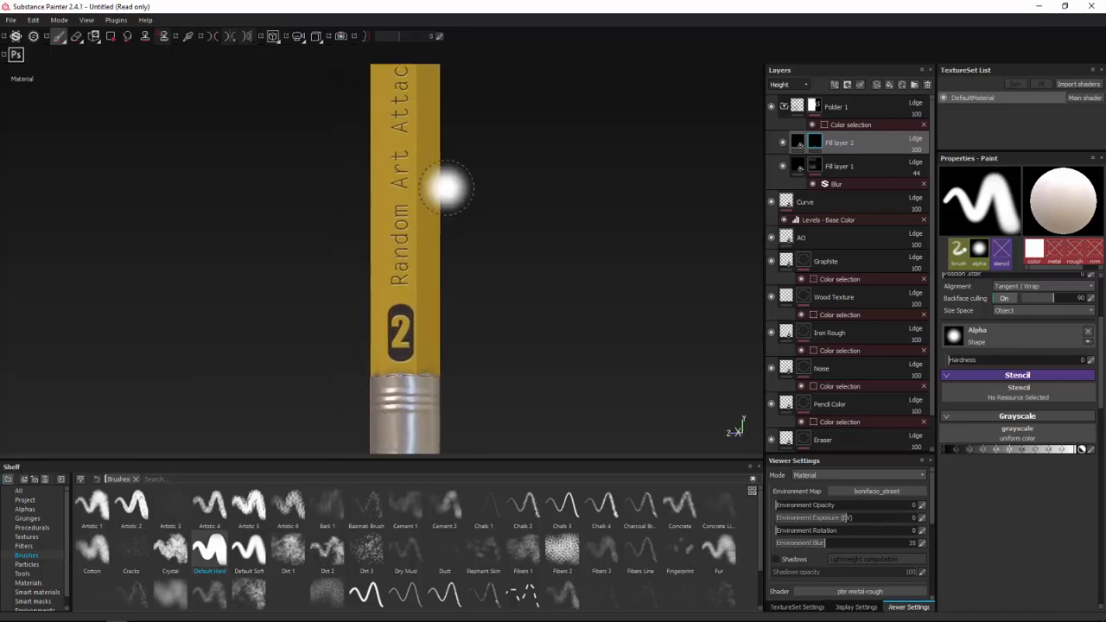
Add a Blur filter to Fill layer 2's mask with a blur intensity of 0.13.
{"action": "right_click", "coordinate": [820, 138]}
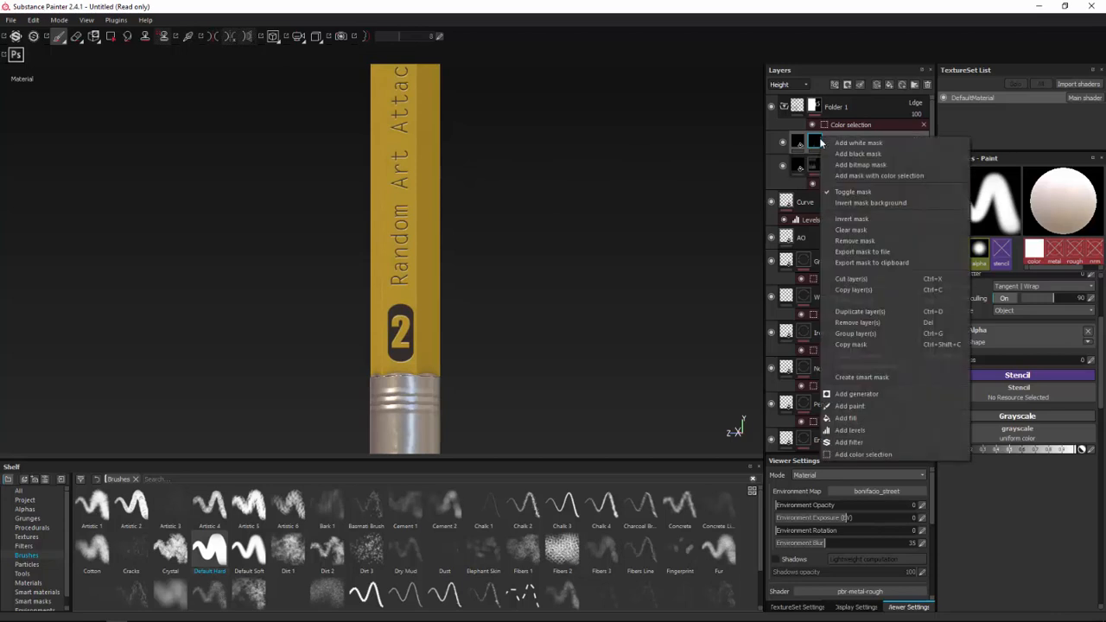
{"action": "left_click", "coordinate": [867, 440]}
{"action": "left_click", "coordinate": [1001, 195]}
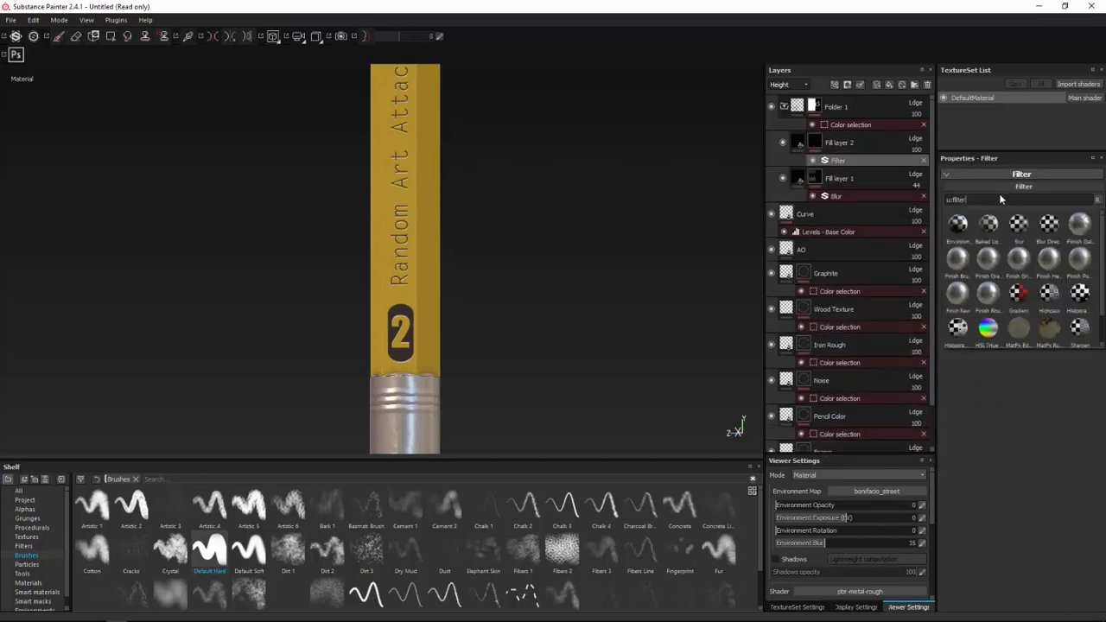
{"action": "left_click", "coordinate": [1018, 226]}
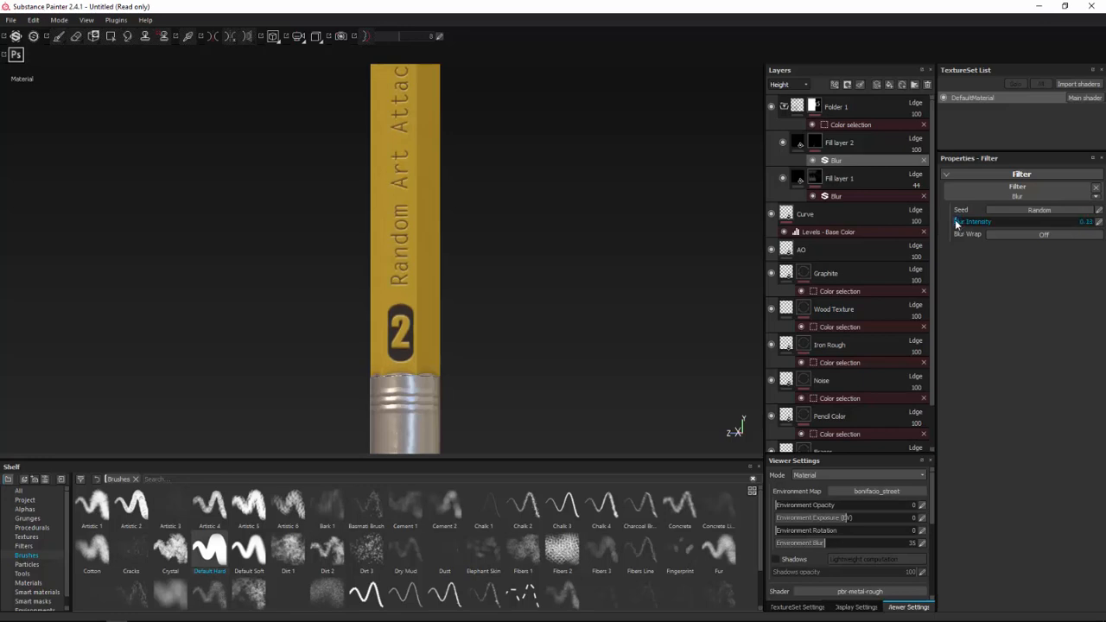
{"action": "scroll", "coordinate": [533, 227], "scroll_direction": "down", "scroll_amount": 2}
{"action": "mouse_move", "coordinate": [538, 211]}
{"action": "left_mouse_down", "text": "alt"}
{"action": "mouse_move", "coordinate": [553, 236]}
{"action": "mouse_move", "coordinate": [548, 187]}
{"action": "mouse_move", "coordinate": [545, 273]}
{"action": "left_mouse_up", "text": "alt"}
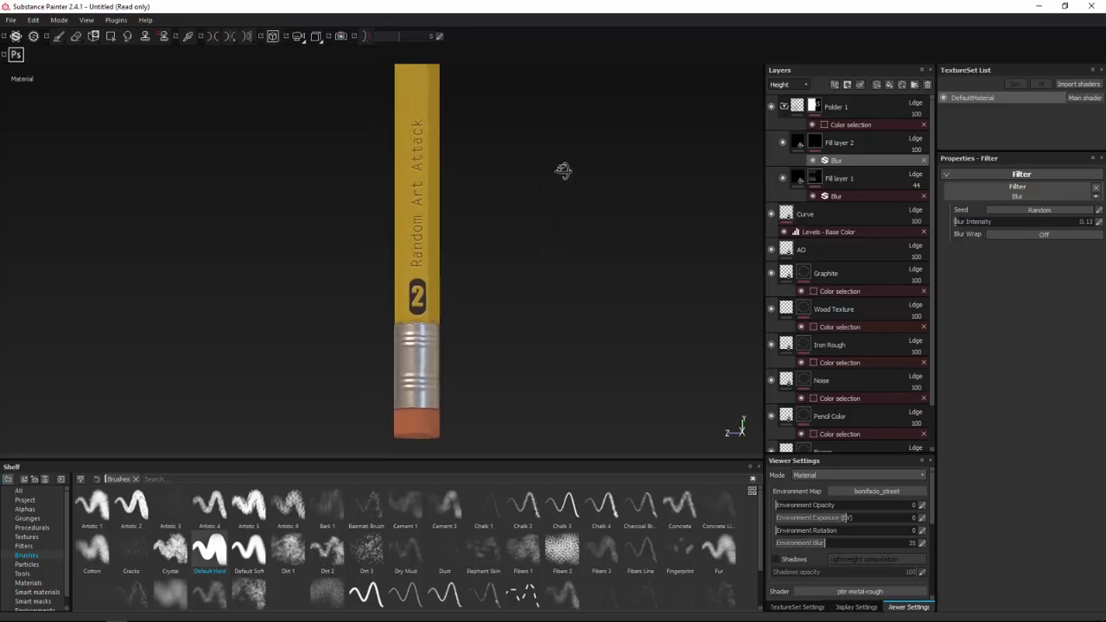
Set Fill layer 2's base color to a very dark gray with RGB values of 0.023.
{"action": "left_click", "coordinate": [796, 143]}
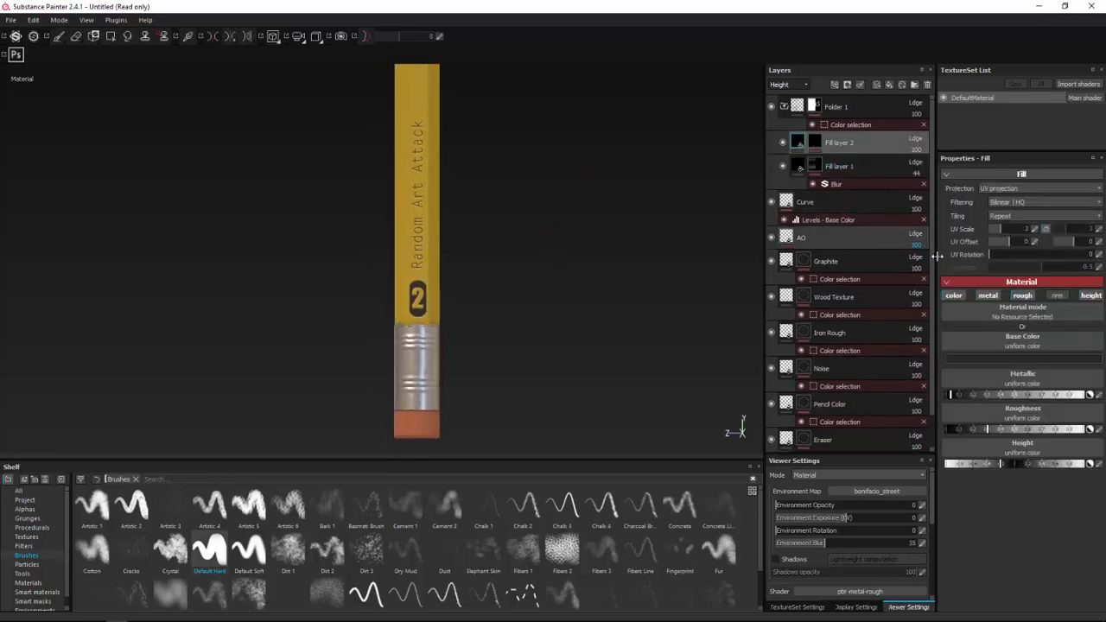
{"action": "left_click", "coordinate": [978, 359]}
{"action": "mouse_move", "coordinate": [892, 355]}
{"action": "left_mouse_down"}
{"action": "mouse_move", "coordinate": [885, 300]}
{"action": "mouse_move", "coordinate": [890, 333]}
{"action": "mouse_move", "coordinate": [924, 347]}
{"action": "mouse_move", "coordinate": [873, 387]}
{"action": "left_mouse_up"}
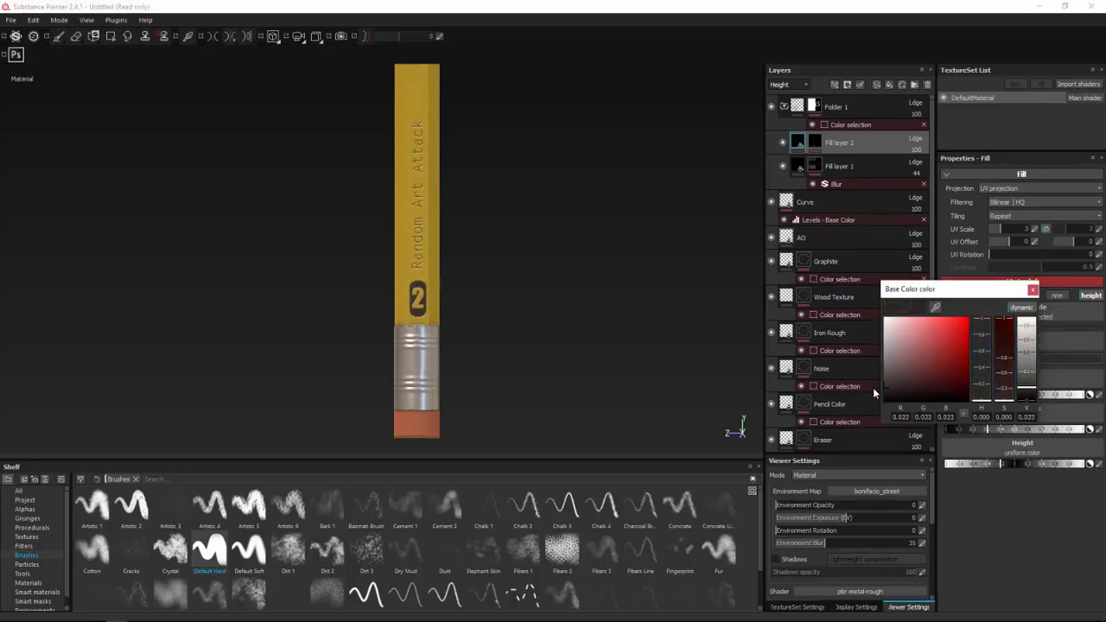
{"action": "left_click", "coordinate": [1031, 290]}
{"action": "mouse_move", "coordinate": [611, 286]}
{"action": "left_mouse_down", "text": "alt"}
{"action": "mouse_move", "coordinate": [502, 289]}
{"action": "mouse_move", "coordinate": [538, 193]}
{"action": "mouse_move", "coordinate": [681, 217]}
{"action": "mouse_move", "coordinate": [538, 259]}
{"action": "mouse_move", "coordinate": [507, 254]}
{"action": "mouse_move", "coordinate": [572, 215]}
{"action": "left_mouse_up", "text": "alt"}
Select Fill layer 2's mask and set up painting on it with the Dirt 2 brush and a black grayscale value.
{"action": "left_click", "coordinate": [815, 145]}
{"action": "key", "text": "1"}
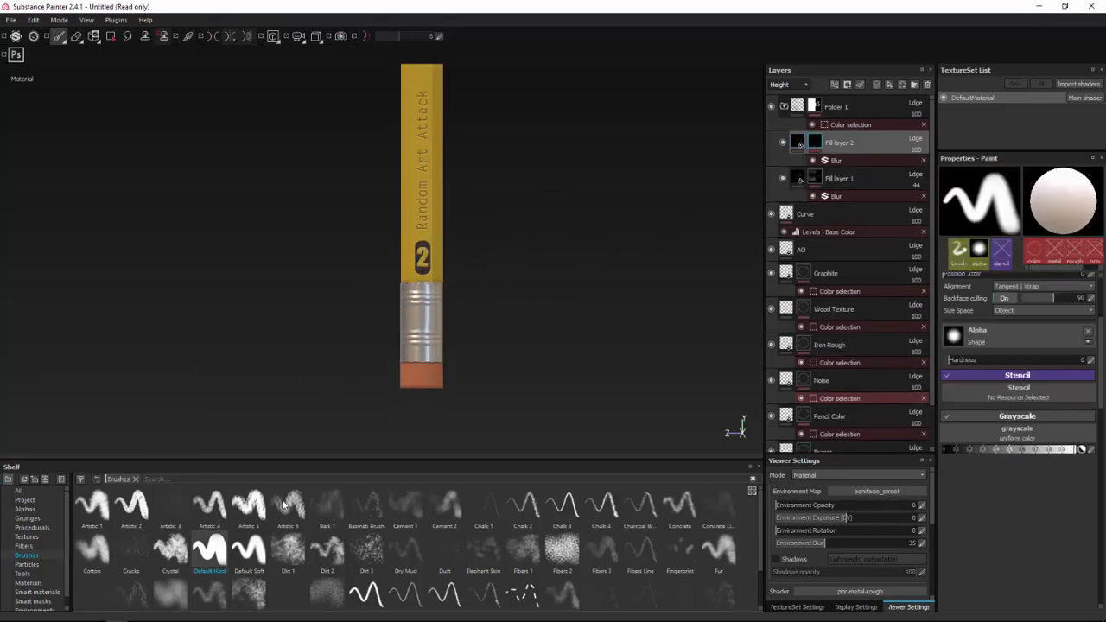
{"action": "left_click", "coordinate": [323, 550]}
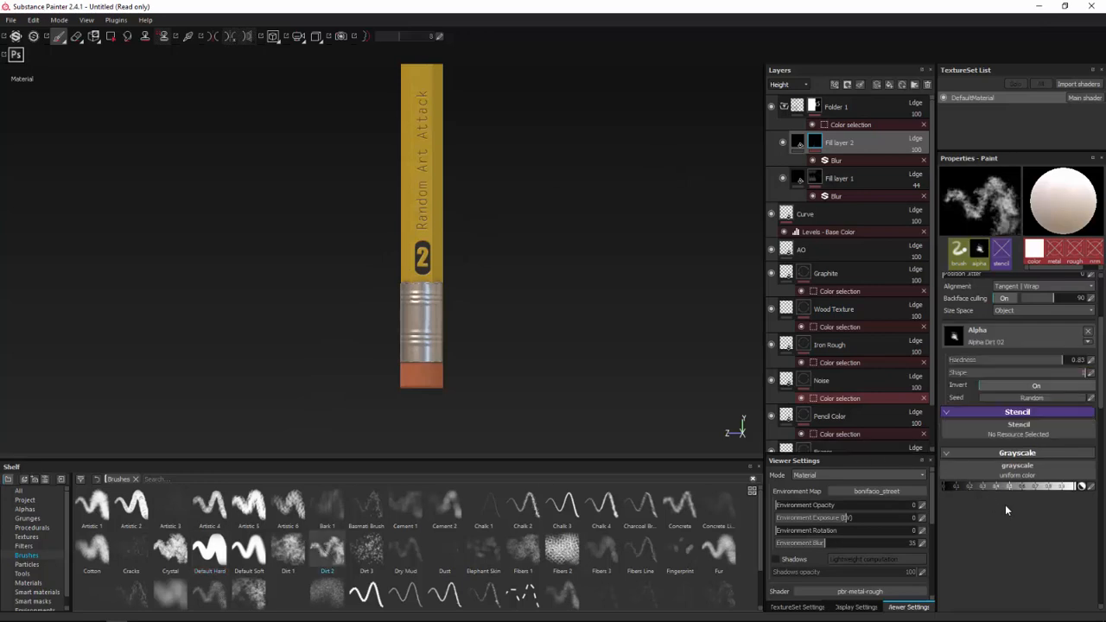
{"action": "left_click_drag", "start_coordinate": [1061, 487], "coordinate": [1036, 486]}
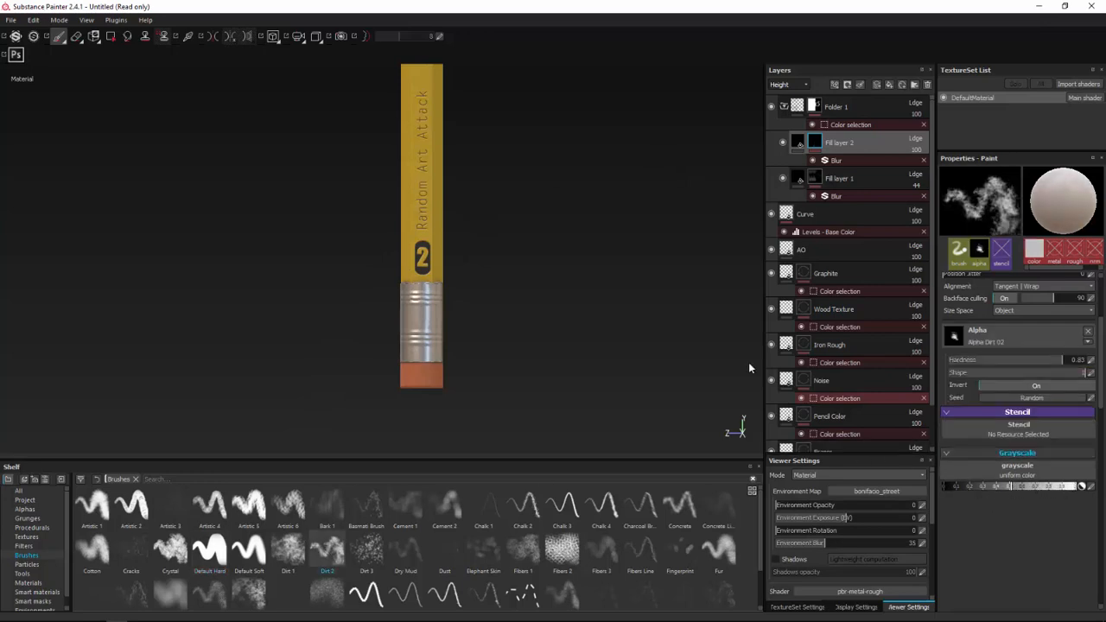
{"action": "scroll", "coordinate": [411, 259], "scroll_direction": "up", "scroll_amount": 5}
{"action": "key", "text": "d"}
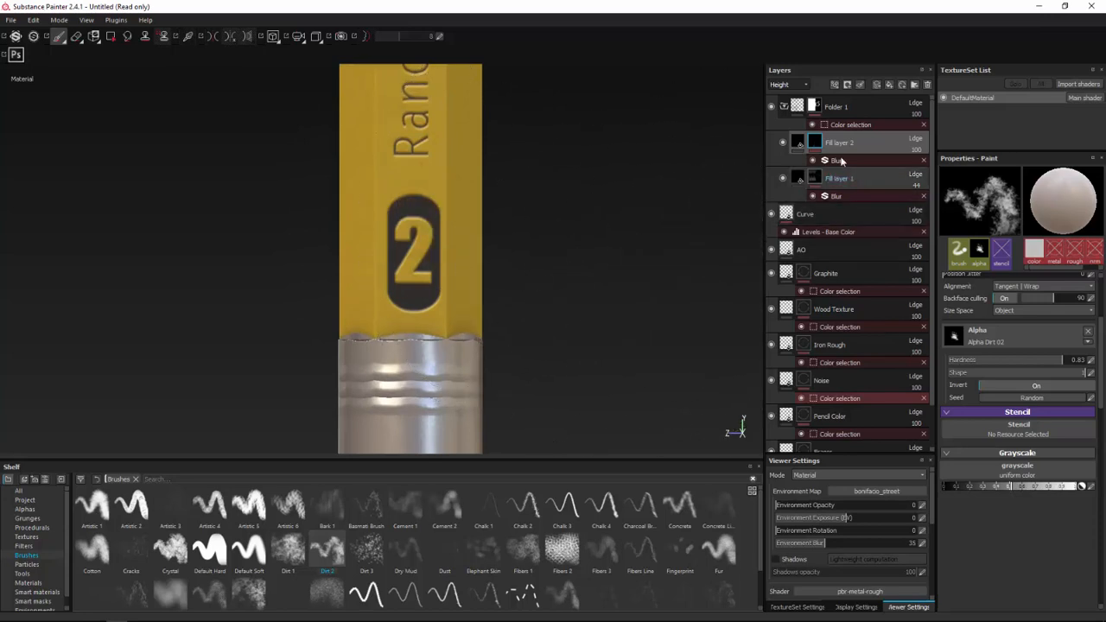
{"action": "left_click", "coordinate": [813, 143]}
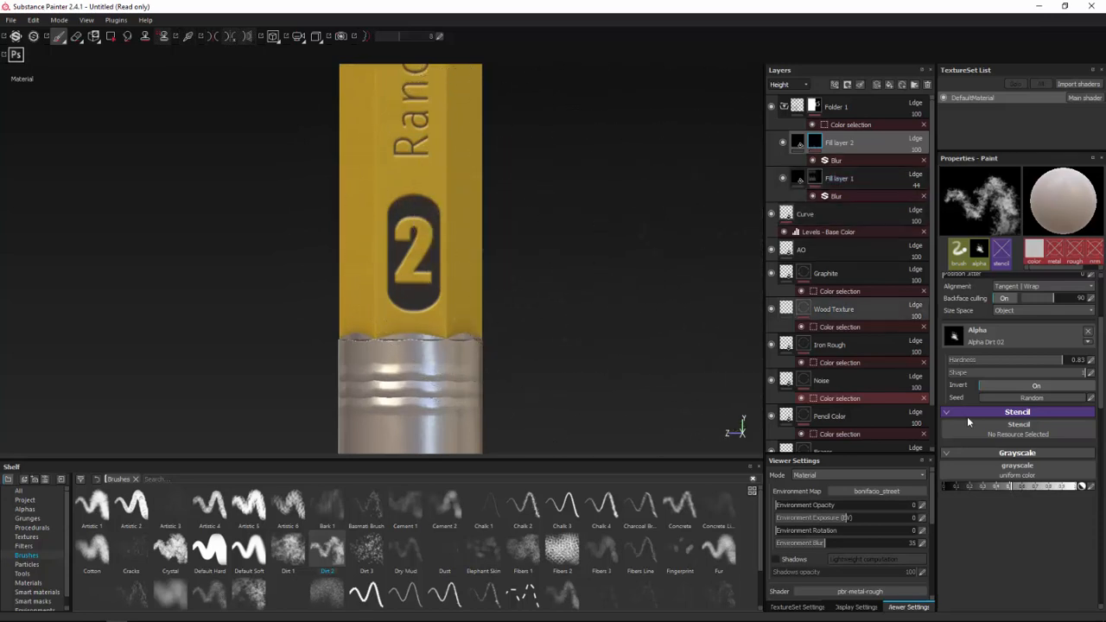
{"action": "left_click_drag", "start_coordinate": [1007, 490], "coordinate": [944, 485]}
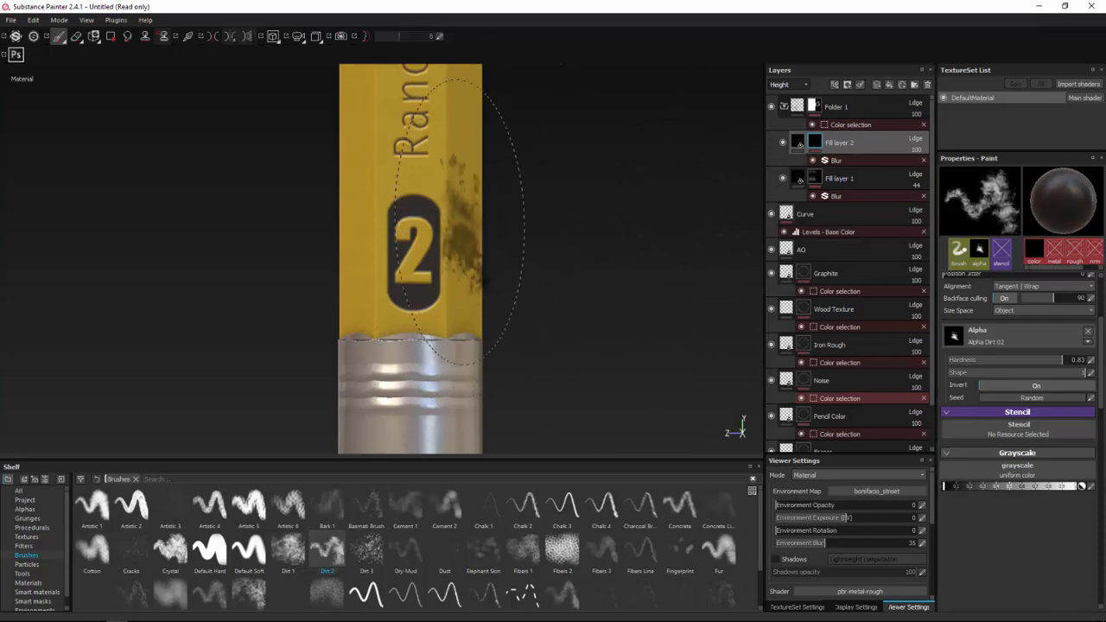
Paint dirt-shaped wear into the number 2 badge above the ferrule, trying a smaller and a larger brush size.
{"action": "key", "text": "bracketleft"}
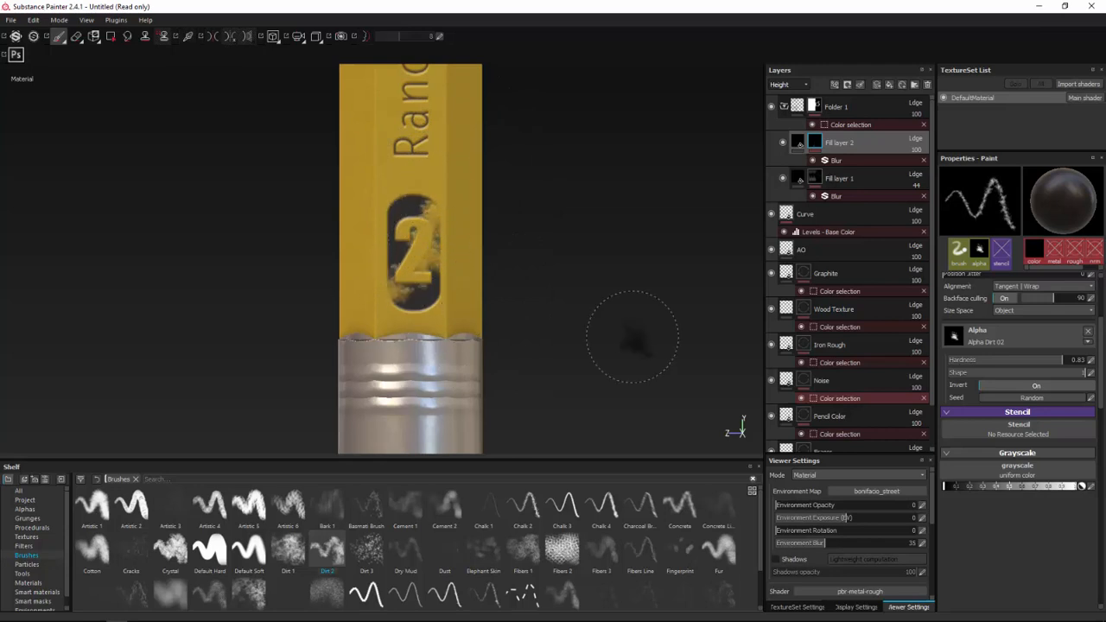
{"action": "scroll", "coordinate": [628, 328], "scroll_direction": "down", "scroll_amount": 5}
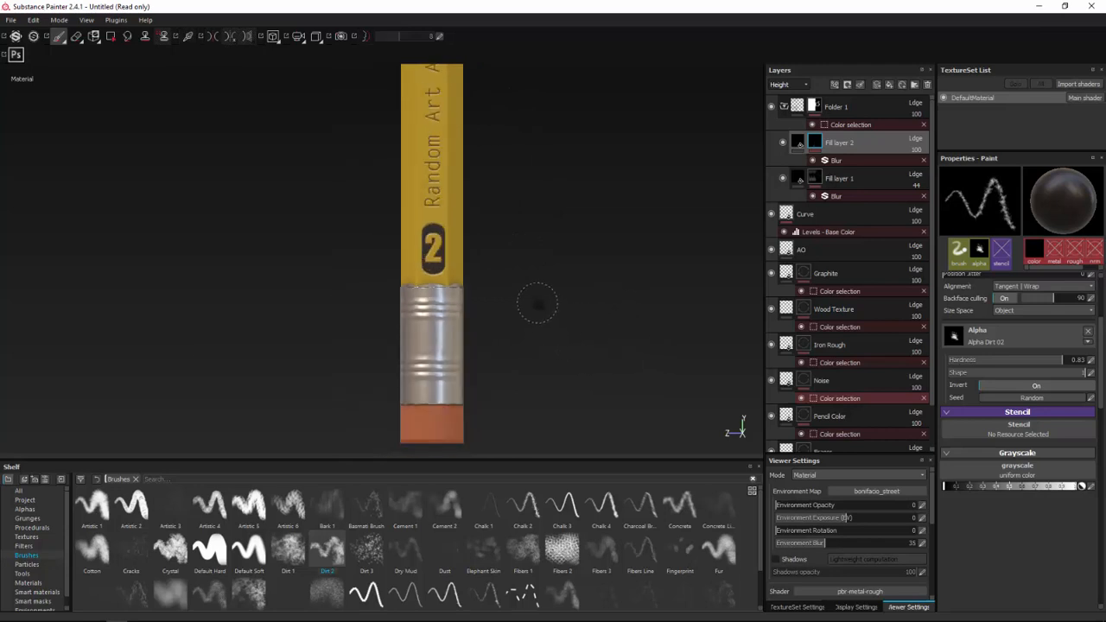
{"action": "key", "text": "bracketright"}
{"action": "key", "text": "bracketright"}
{"action": "key", "text": "bracketright"}
{"action": "key", "text": "bracketright"}
{"action": "key", "text": "bracketright"}
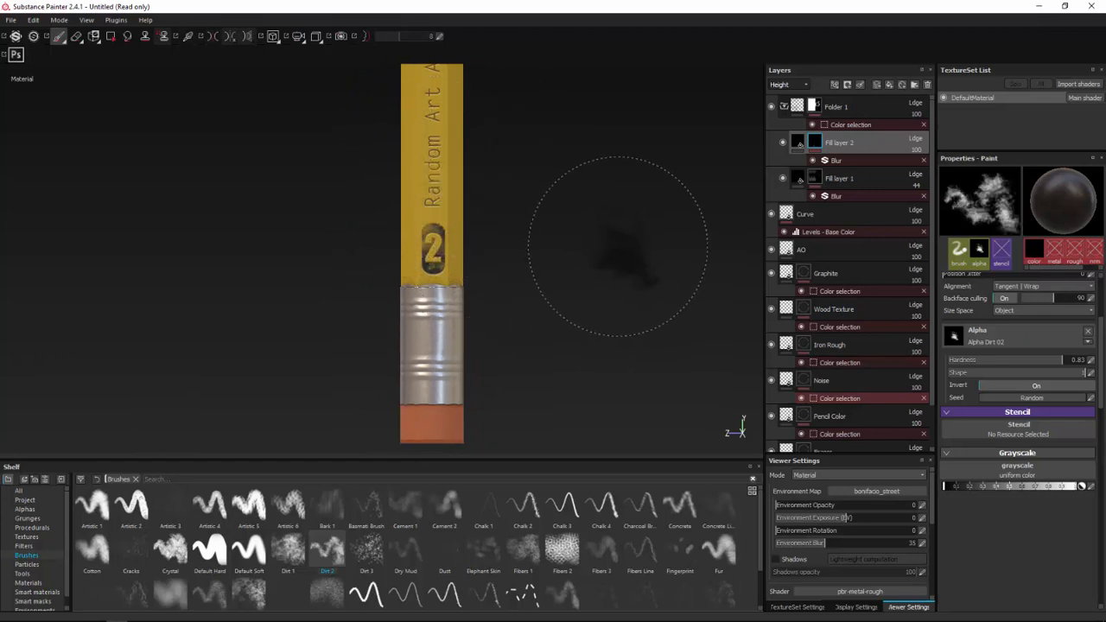
Wear away parts of the Random Art Attack lettering with the enlarged Dirt 2 brush.
{"action": "scroll", "coordinate": [547, 320], "scroll_direction": "up", "scroll_amount": 3}
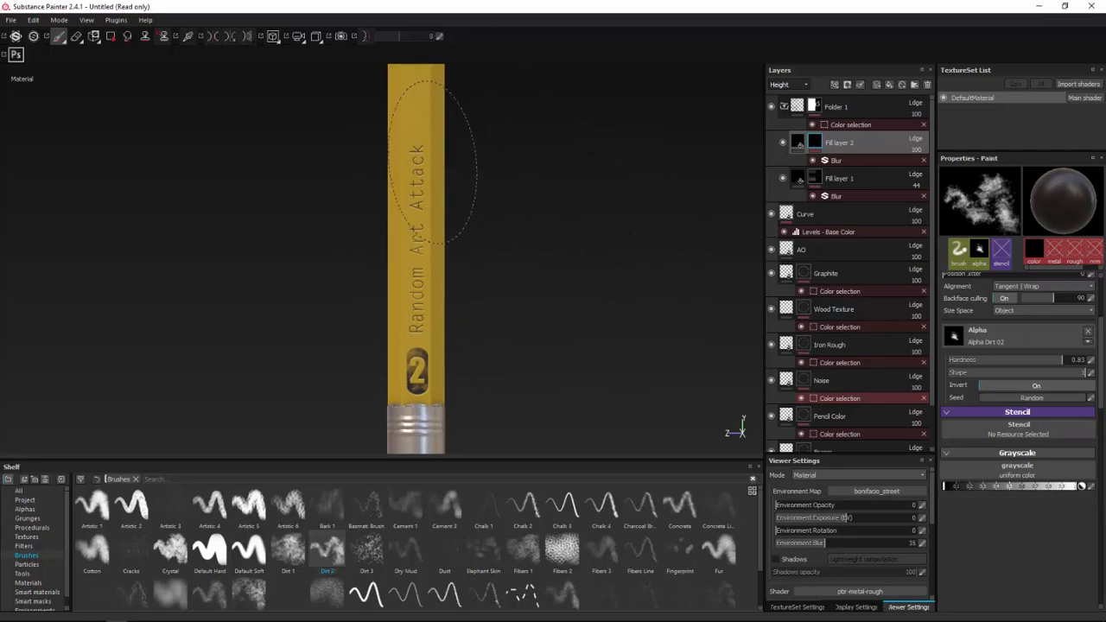
{"action": "scroll", "coordinate": [553, 251], "scroll_direction": "down", "scroll_amount": 2}
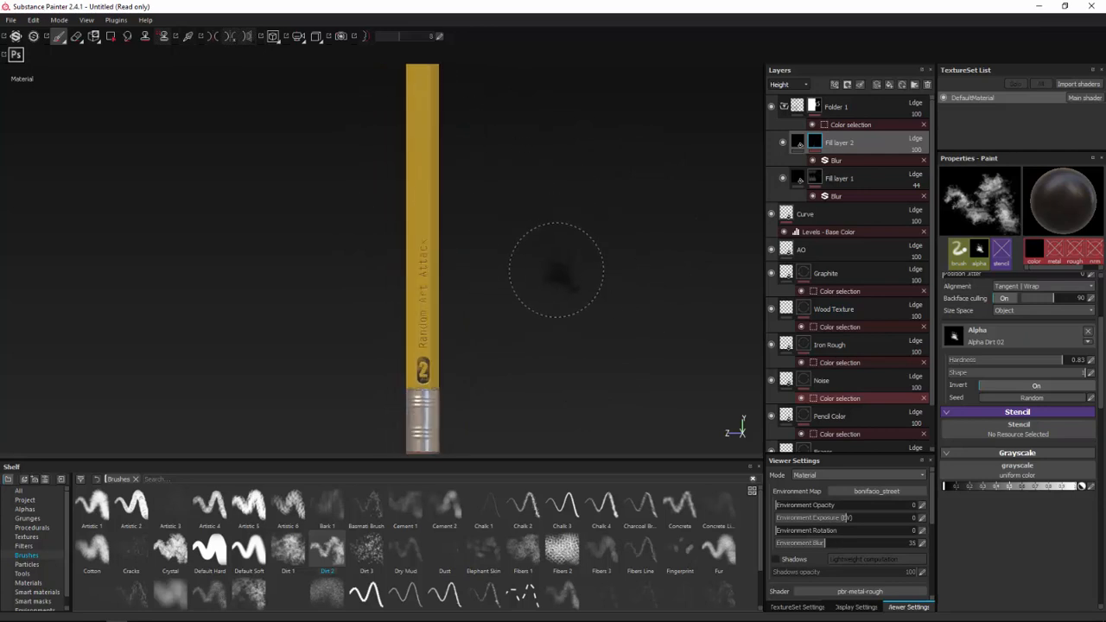
{"action": "mouse_move", "coordinate": [555, 269]}
{"action": "left_mouse_down", "text": "alt"}
{"action": "mouse_move", "coordinate": [544, 247]}
{"action": "mouse_move", "coordinate": [573, 227]}
{"action": "mouse_move", "coordinate": [474, 217]}
{"action": "mouse_move", "coordinate": [490, 227]}
{"action": "left_mouse_up", "text": "alt"}
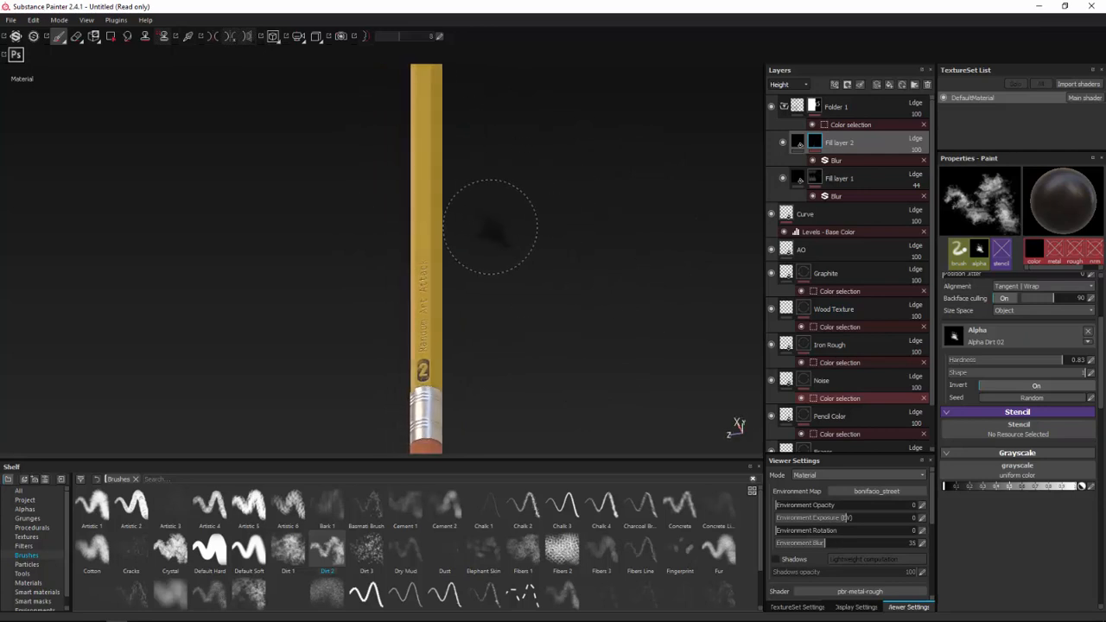
{"action": "key", "text": "ctrl"}
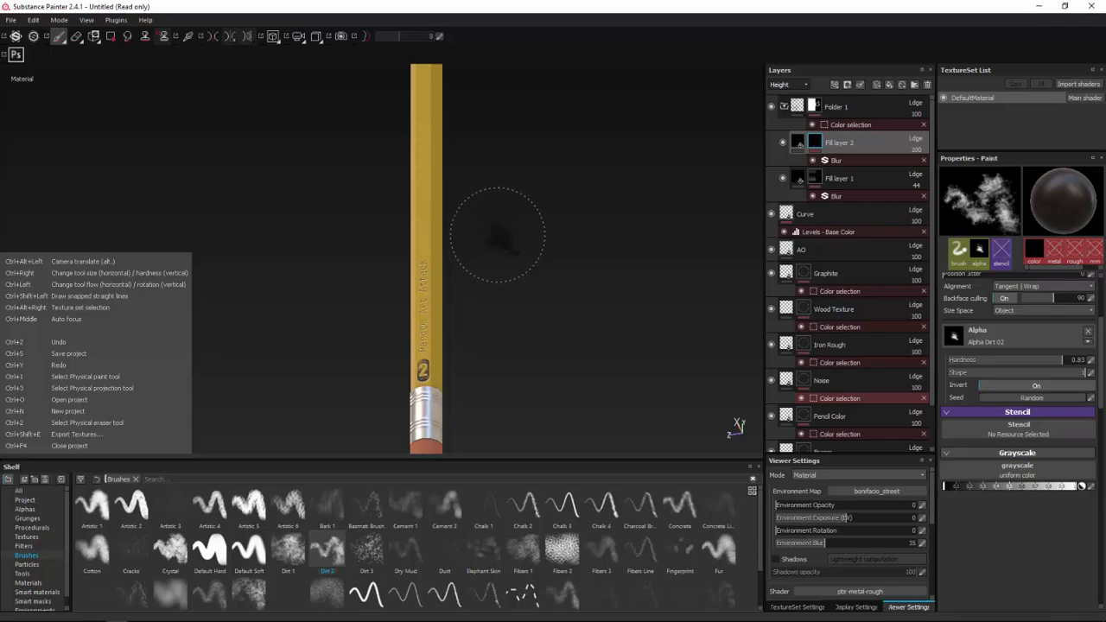
{"action": "left_click_drag", "start_coordinate": [507, 254], "coordinate": [506, 271], "text": "alt"}
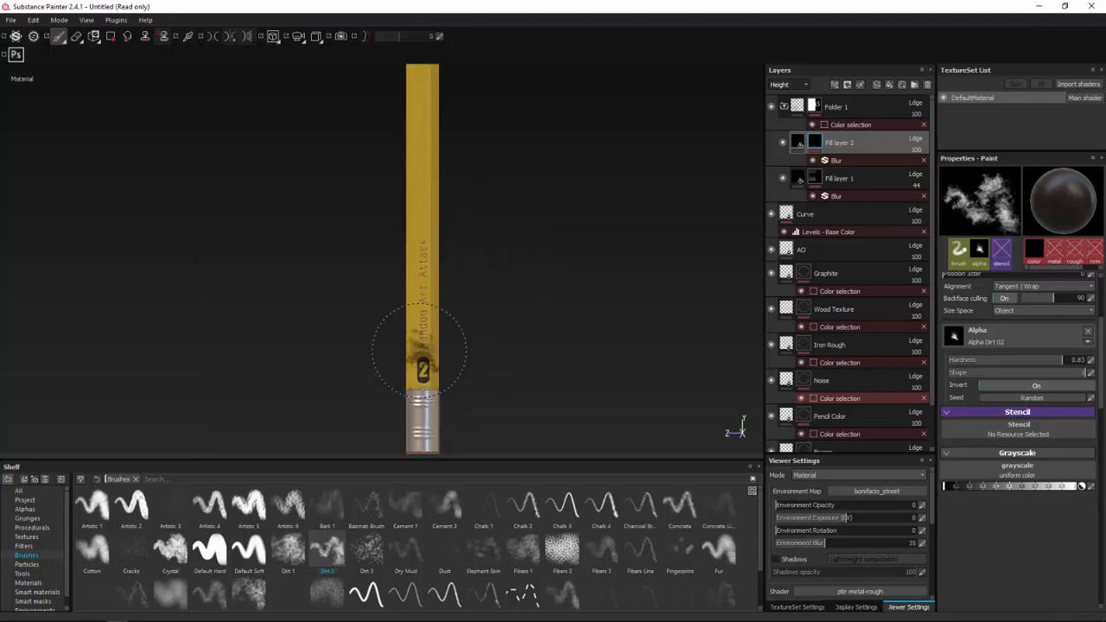
{"action": "left_click", "coordinate": [428, 253]}
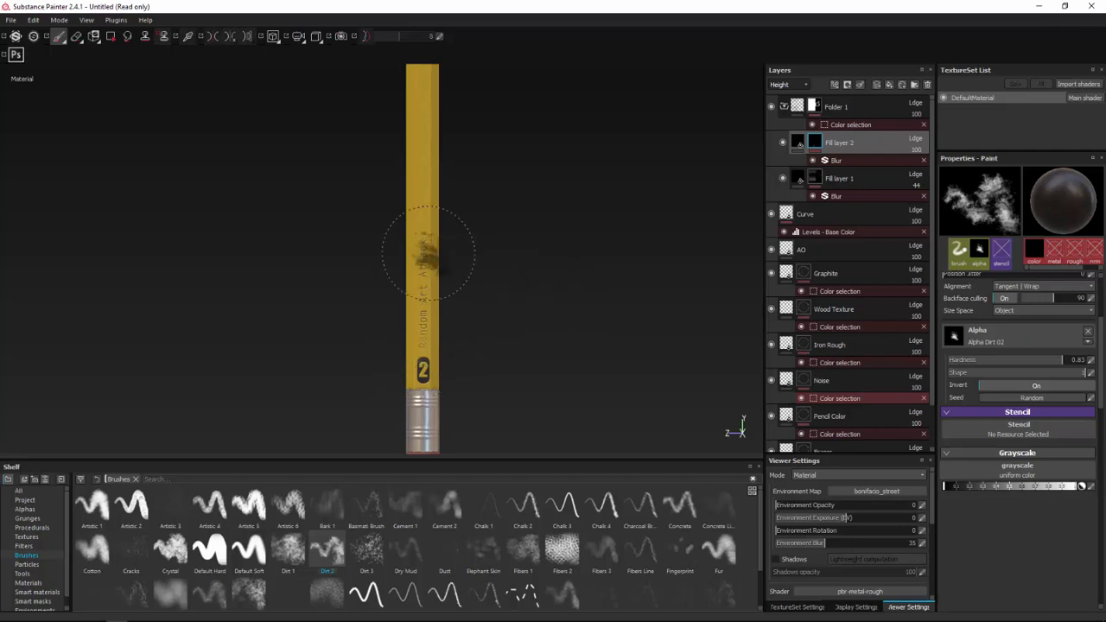
Examine the worn decals on the whole pencil from several angles, from the eraser to the tip.
{"action": "mouse_move", "coordinate": [550, 277]}
{"action": "left_mouse_down", "text": "alt"}
{"action": "mouse_move", "coordinate": [629, 283]}
{"action": "mouse_move", "coordinate": [530, 279]}
{"action": "mouse_move", "coordinate": [659, 299]}
{"action": "mouse_move", "coordinate": [328, 246]}
{"action": "mouse_move", "coordinate": [548, 242]}
{"action": "mouse_move", "coordinate": [745, 285]}
{"action": "mouse_move", "coordinate": [521, 271]}
{"action": "left_mouse_up", "text": "alt"}
{"action": "scroll", "coordinate": [523, 264], "scroll_direction": "down", "scroll_amount": 5, "text": "alt"}
{"action": "middle_click_drag", "start_coordinate": [521, 272], "coordinate": [507, 188], "text": "alt"}
{"action": "scroll", "coordinate": [498, 201], "scroll_direction": "up", "scroll_amount": 3}
{"action": "left_click_drag", "start_coordinate": [495, 205], "coordinate": [524, 231], "text": "alt"}
{"action": "middle_click_drag", "start_coordinate": [524, 232], "coordinate": [510, 346], "text": "alt"}
{"action": "mouse_move", "coordinate": [464, 240]}
{"action": "left_mouse_down", "text": "alt"}
{"action": "mouse_move", "coordinate": [516, 247]}
{"action": "mouse_move", "coordinate": [434, 227]}
{"action": "left_mouse_up", "text": "alt"}
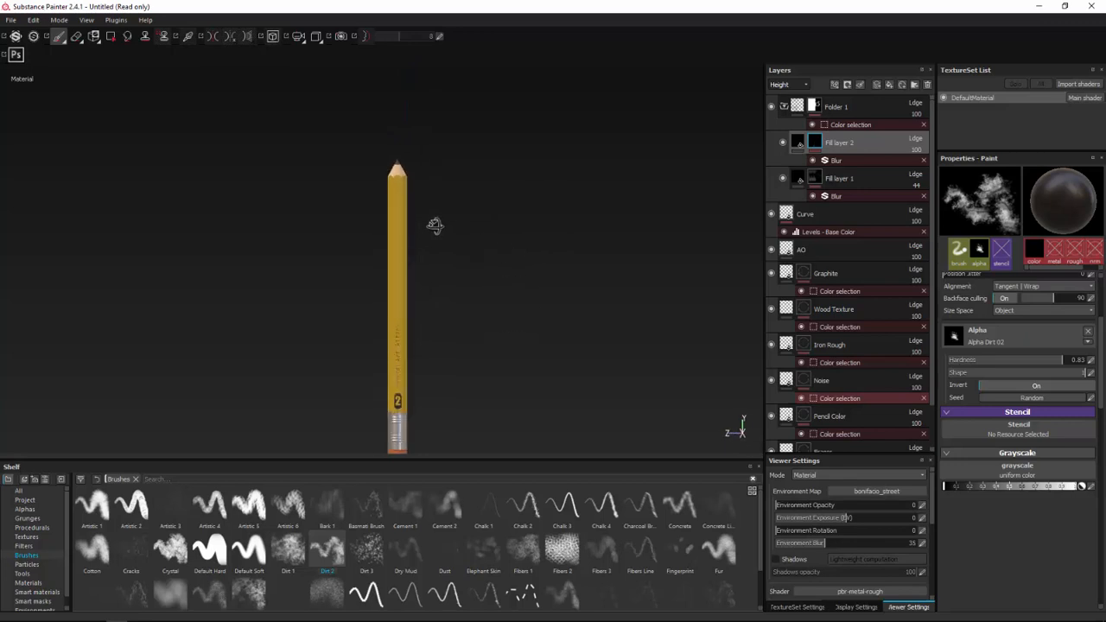
Show the layers' Base Color channel and select the Pencil Color layer's fill.
{"action": "scroll", "coordinate": [841, 277], "scroll_direction": "down", "scroll_amount": 2}
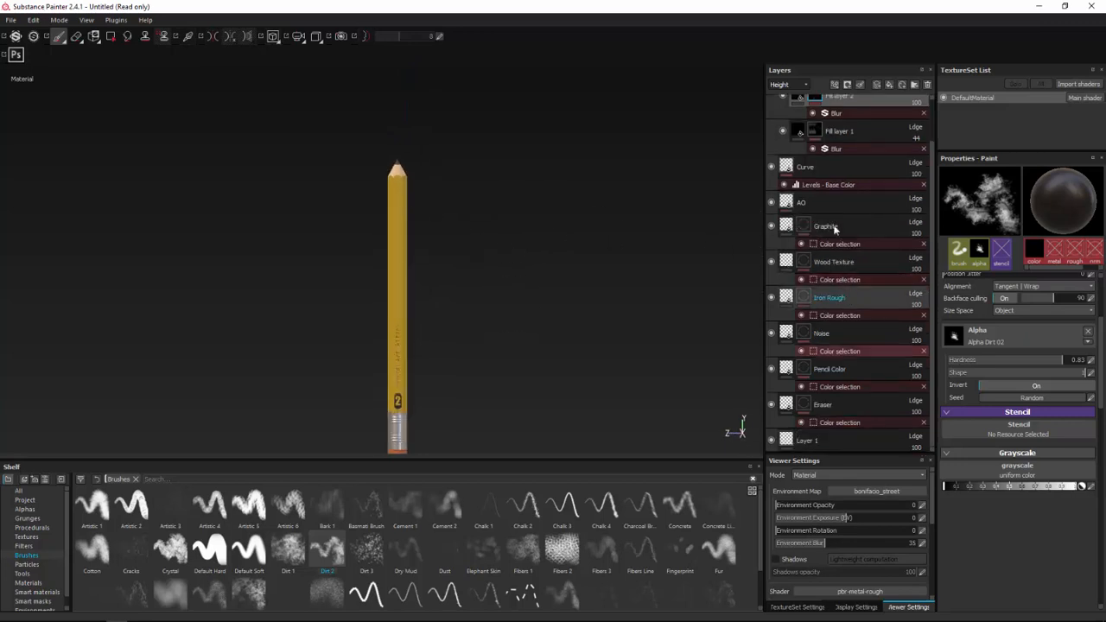
{"action": "left_click", "coordinate": [782, 84]}
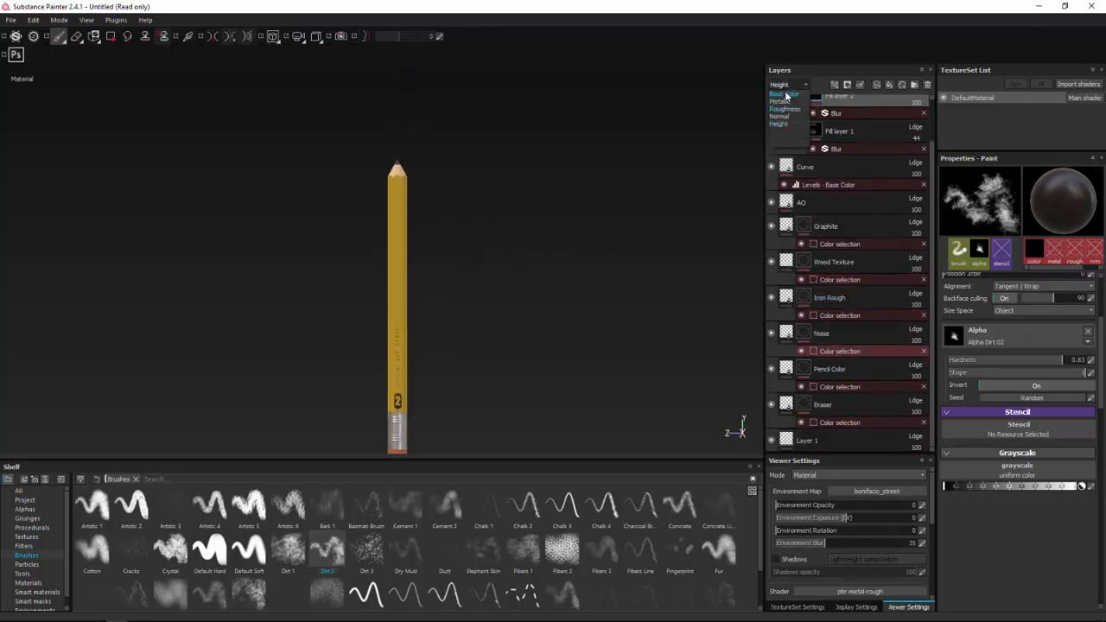
{"action": "left_click", "coordinate": [784, 93]}
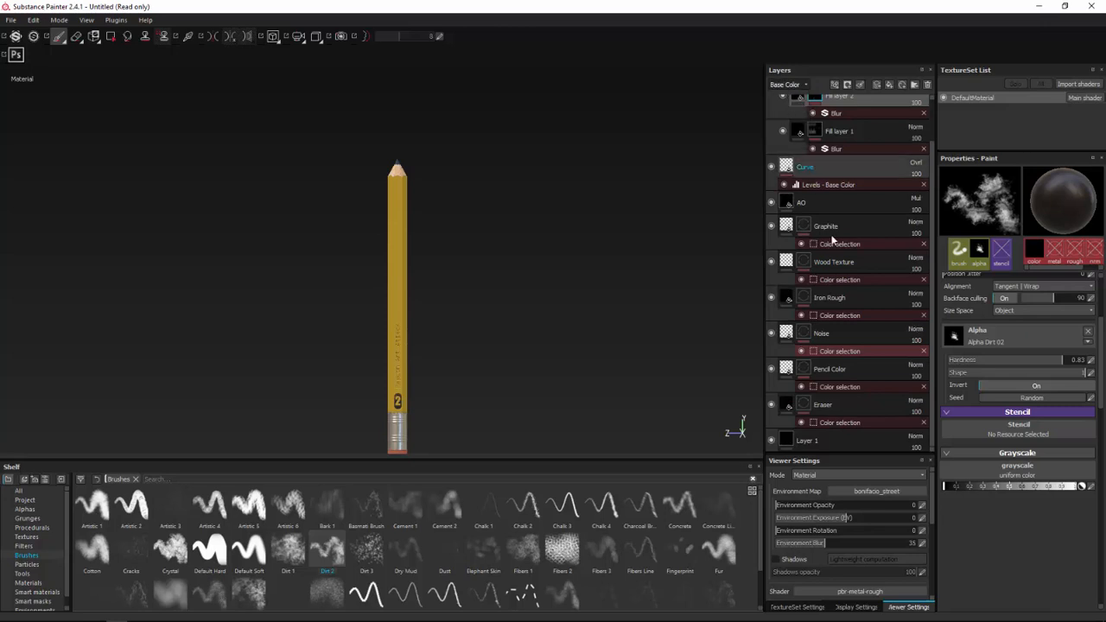
{"action": "left_click", "coordinate": [787, 369]}
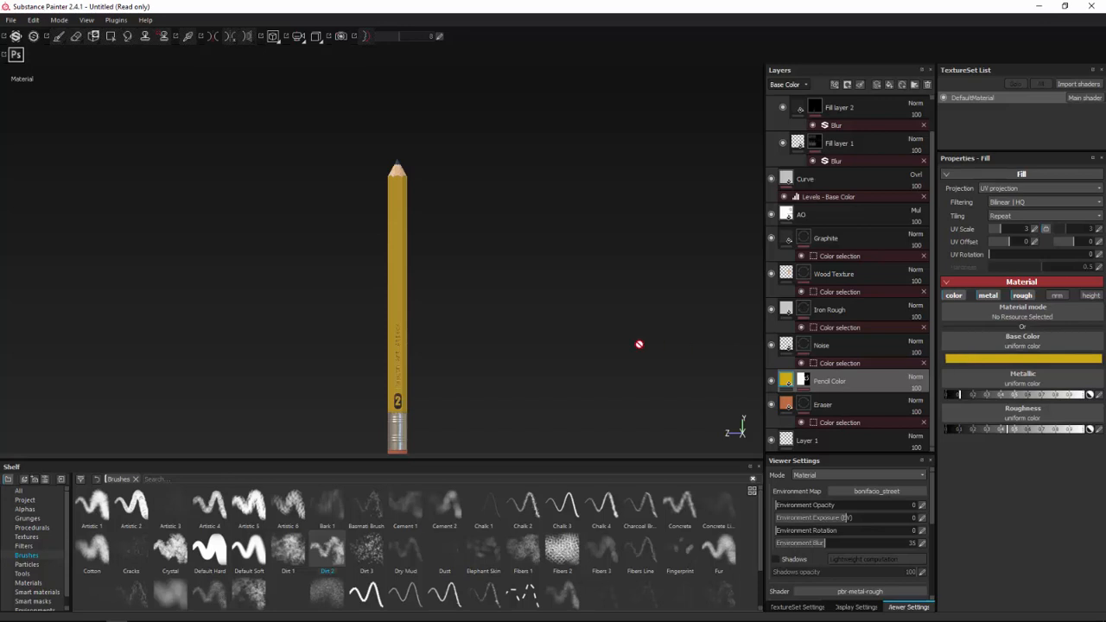
Change the environment map to Gdansk_shipyard_buildings and check the pencil's lower end under the new lighting.
{"action": "left_click", "coordinate": [850, 490]}
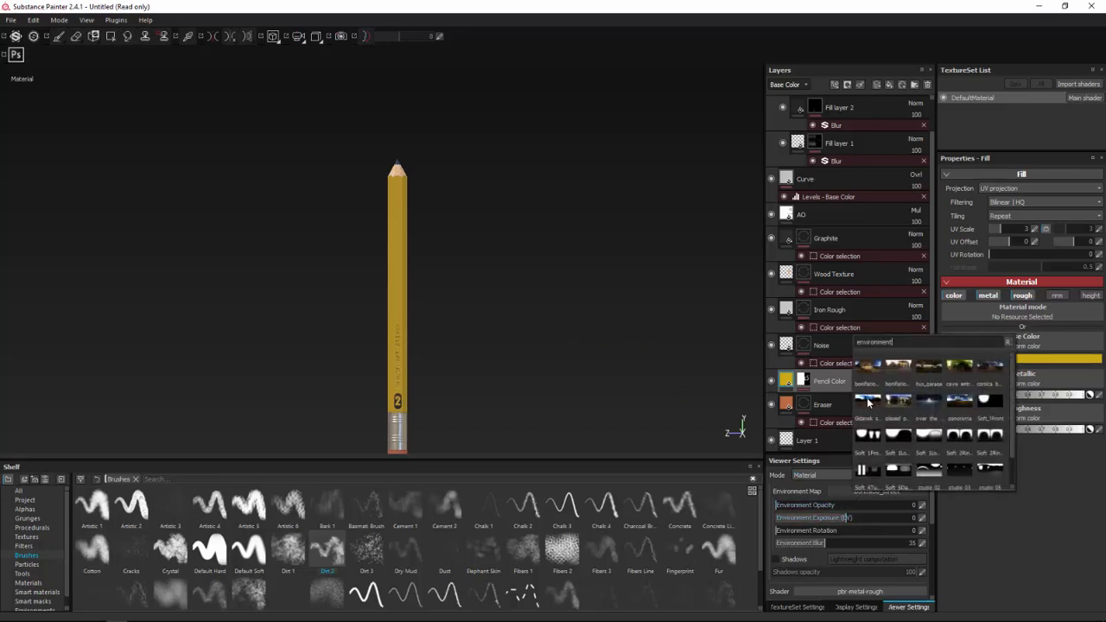
{"action": "left_click", "coordinate": [867, 402]}
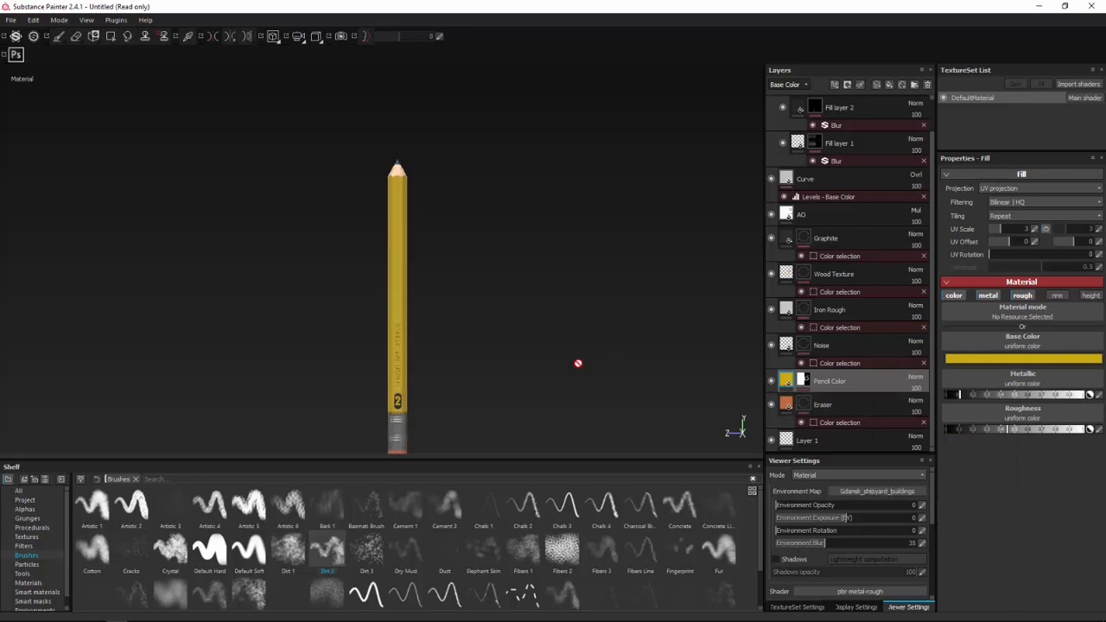
{"action": "mouse_move", "coordinate": [578, 363]}
{"action": "left_mouse_down", "text": "alt"}
{"action": "mouse_move", "coordinate": [434, 338]}
{"action": "mouse_move", "coordinate": [510, 291]}
{"action": "mouse_move", "coordinate": [513, 225]}
{"action": "left_mouse_up", "text": "alt"}
{"action": "scroll", "coordinate": [478, 262], "scroll_direction": "up", "scroll_amount": 3}
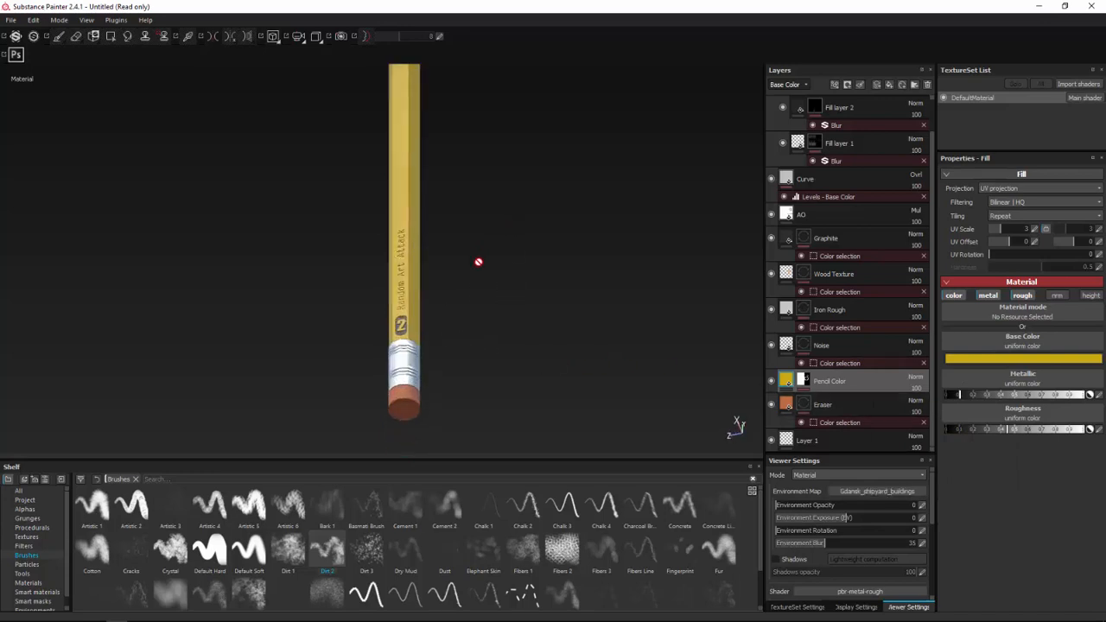
{"action": "mouse_move", "coordinate": [478, 262]}
{"action": "left_mouse_down", "text": "alt"}
{"action": "mouse_move", "coordinate": [637, 298]}
{"action": "mouse_move", "coordinate": [501, 329]}
{"action": "mouse_move", "coordinate": [521, 328]}
{"action": "mouse_move", "coordinate": [517, 277]}
{"action": "left_mouse_up", "text": "alt"}
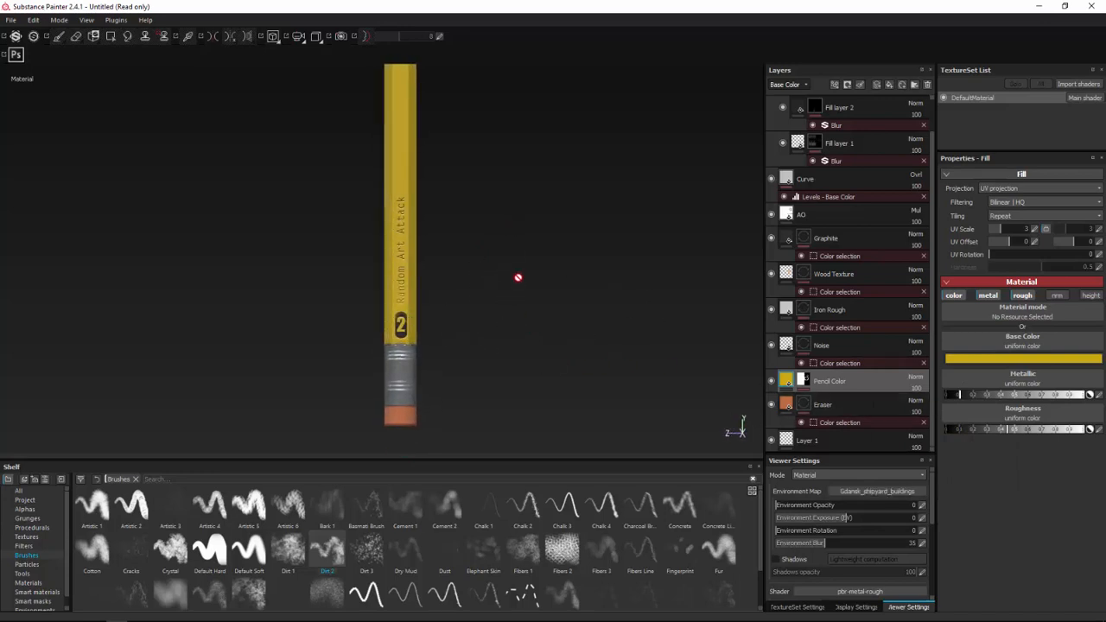
Try a turquoise base color on the Pencil Color layer, view the whole pencil, and undo the color change.
{"action": "left_click", "coordinate": [1005, 359]}
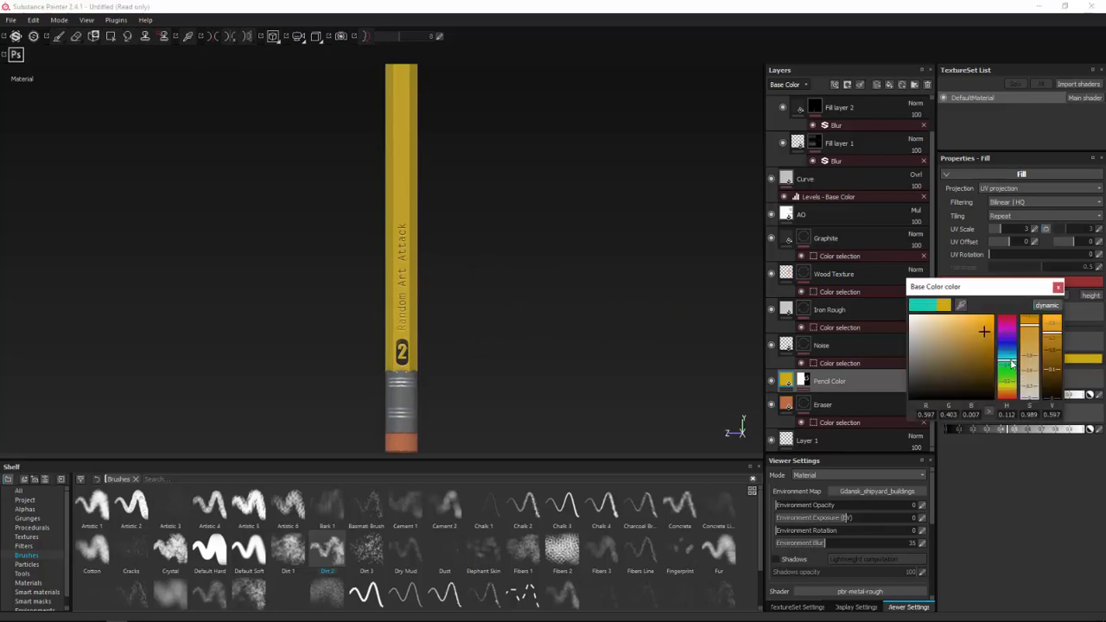
{"action": "left_click_drag", "start_coordinate": [1012, 382], "coordinate": [992, 350]}
{"action": "left_click", "coordinate": [1058, 286]}
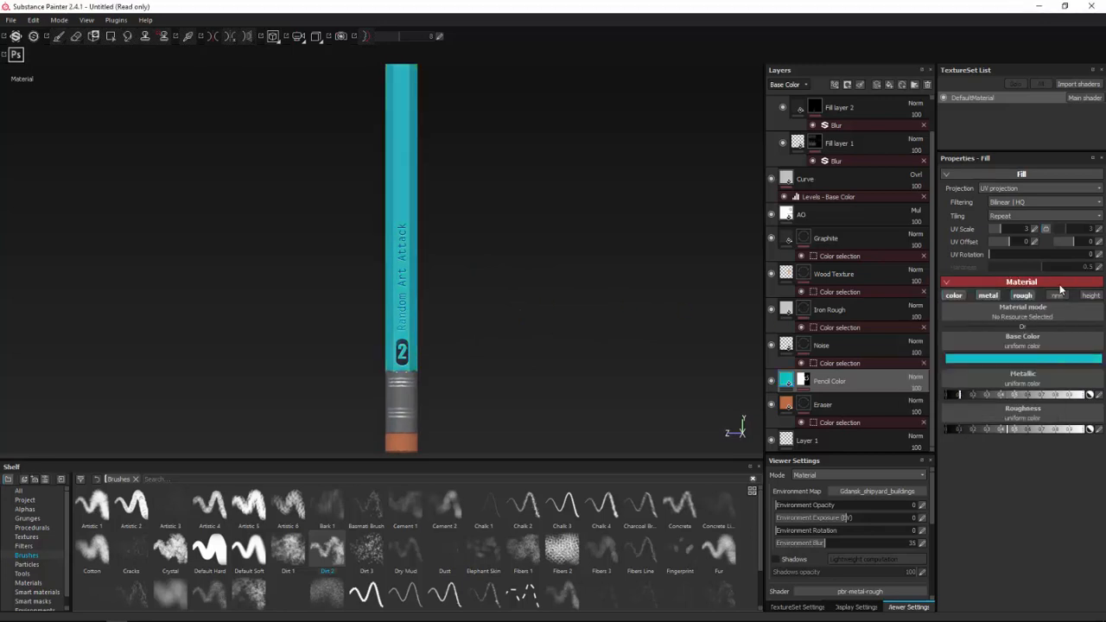
{"action": "scroll", "coordinate": [610, 295], "scroll_direction": "down", "scroll_amount": 8}
{"action": "scroll", "coordinate": [526, 316], "scroll_direction": "up", "scroll_amount": 6}
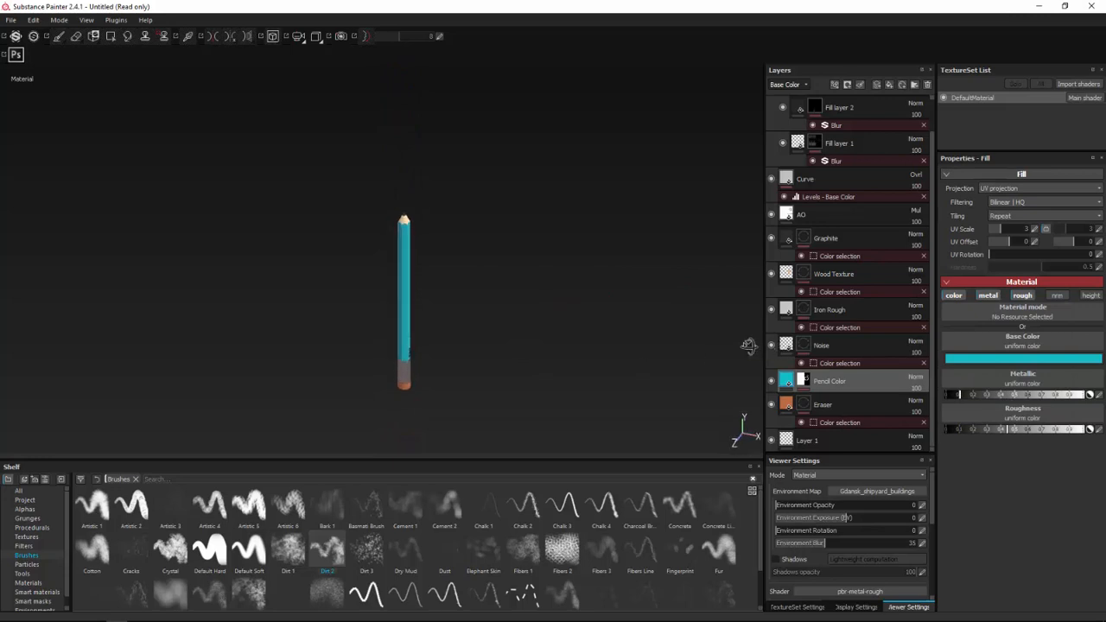
{"action": "key", "text": "ctrl+z"}
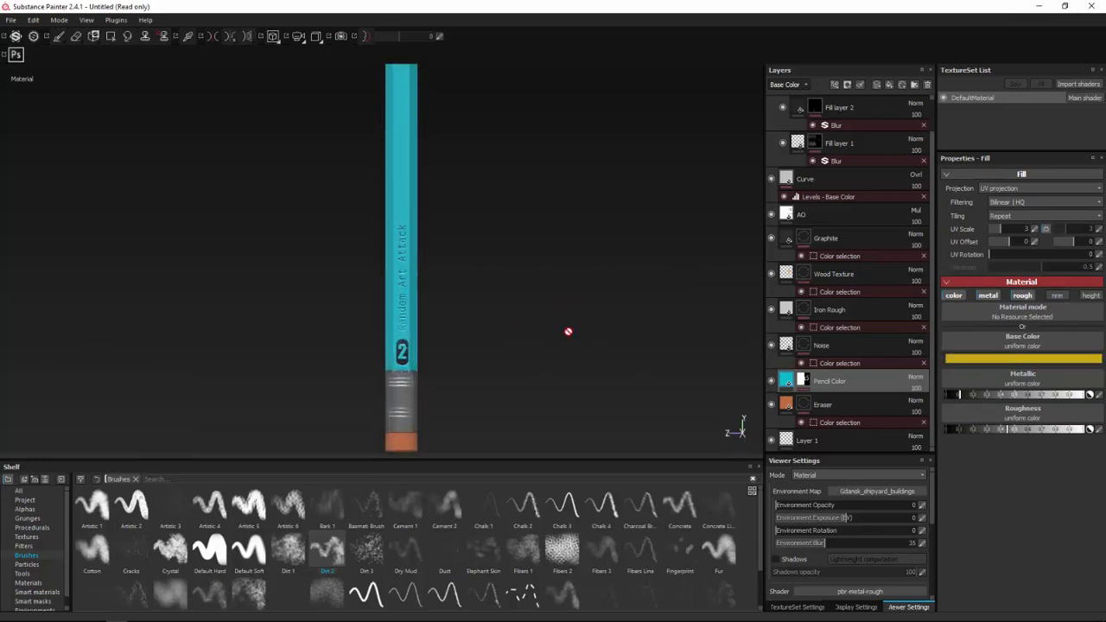
Set the Pencil Color layer's base color to light gray with RGB values of 0.644 and check the whole pencil.
{"action": "left_click", "coordinate": [955, 362]}
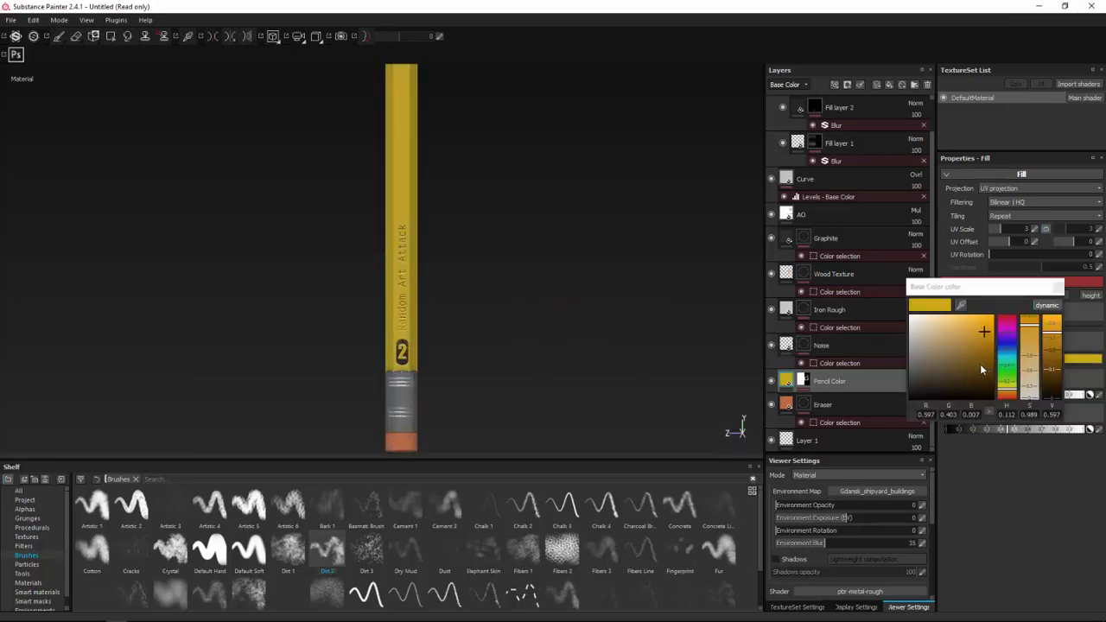
{"action": "mouse_move", "coordinate": [979, 364]}
{"action": "left_mouse_down"}
{"action": "mouse_move", "coordinate": [866, 344]}
{"action": "mouse_move", "coordinate": [859, 306]}
{"action": "mouse_move", "coordinate": [852, 329]}
{"action": "left_mouse_up"}
{"action": "scroll", "coordinate": [569, 311], "scroll_direction": "down", "scroll_amount": 5}
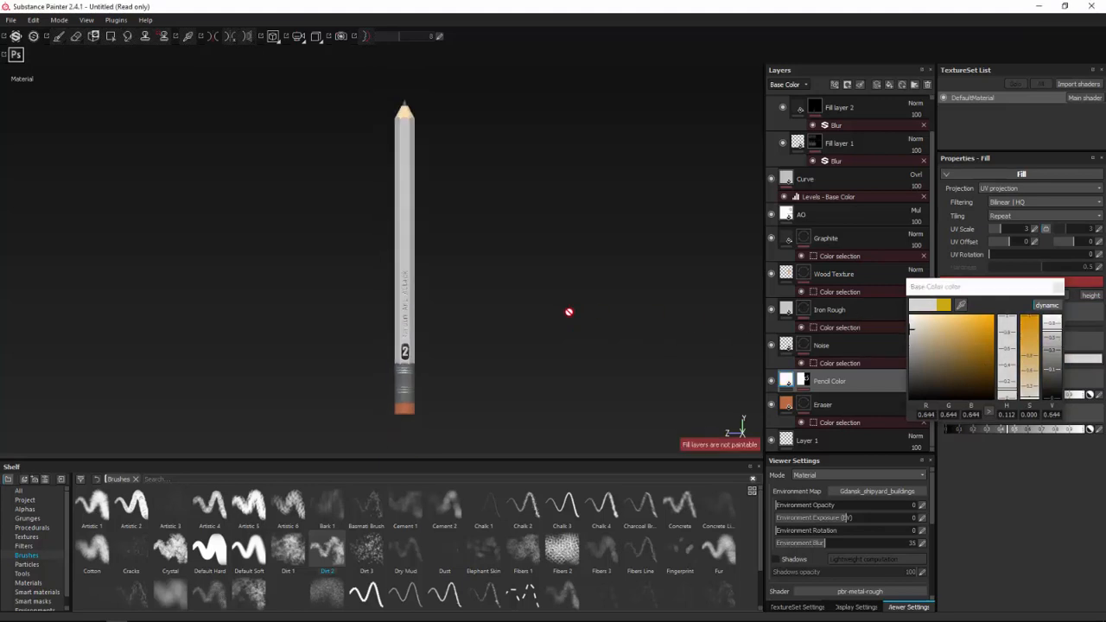
{"action": "mouse_move", "coordinate": [519, 300]}
{"action": "left_mouse_down", "text": "alt"}
{"action": "mouse_move", "coordinate": [942, 310]}
{"action": "mouse_move", "coordinate": [501, 291]}
{"action": "left_mouse_up", "text": "alt"}
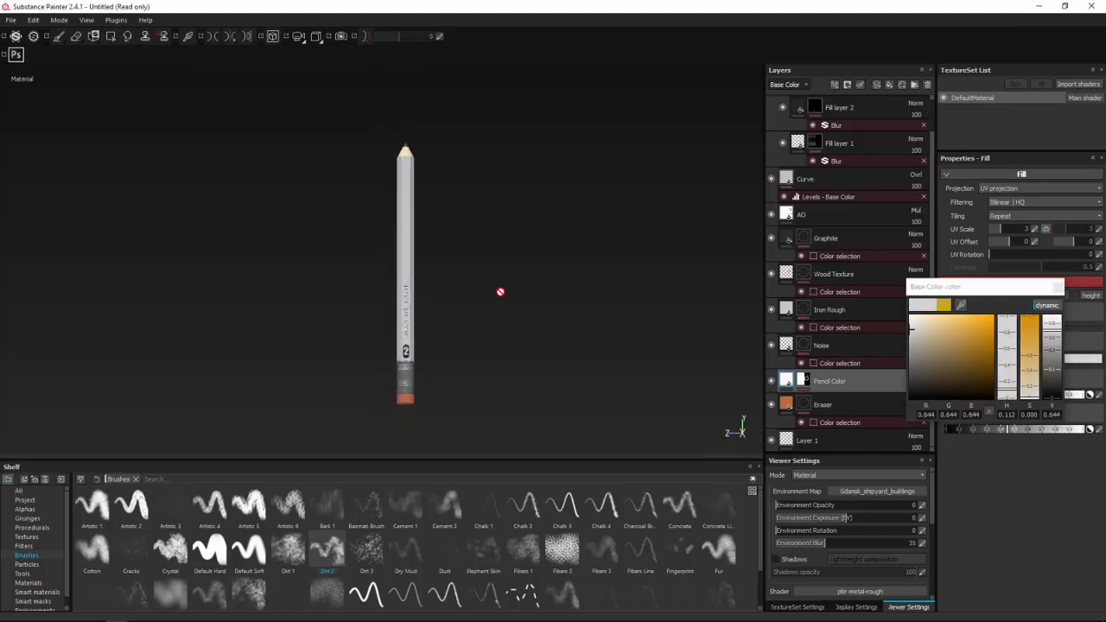
{"action": "scroll", "coordinate": [498, 296], "scroll_direction": "up", "scroll_amount": 3}
{"action": "scroll", "coordinate": [498, 377], "scroll_direction": "down", "scroll_amount": 3}
{"action": "scroll", "coordinate": [432, 233], "scroll_direction": "up", "scroll_amount": 3}
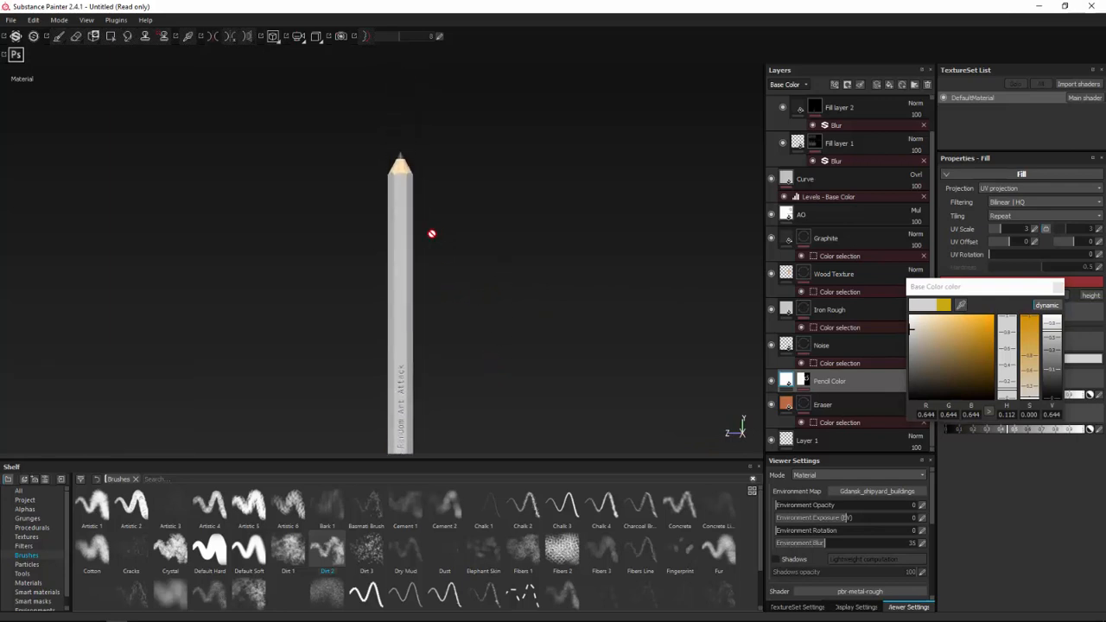
{"action": "mouse_move", "coordinate": [462, 238]}
{"action": "left_mouse_down", "text": "alt"}
{"action": "mouse_move", "coordinate": [491, 210]}
{"action": "mouse_move", "coordinate": [377, 195]}
{"action": "mouse_move", "coordinate": [503, 199]}
{"action": "left_mouse_up", "text": "alt"}
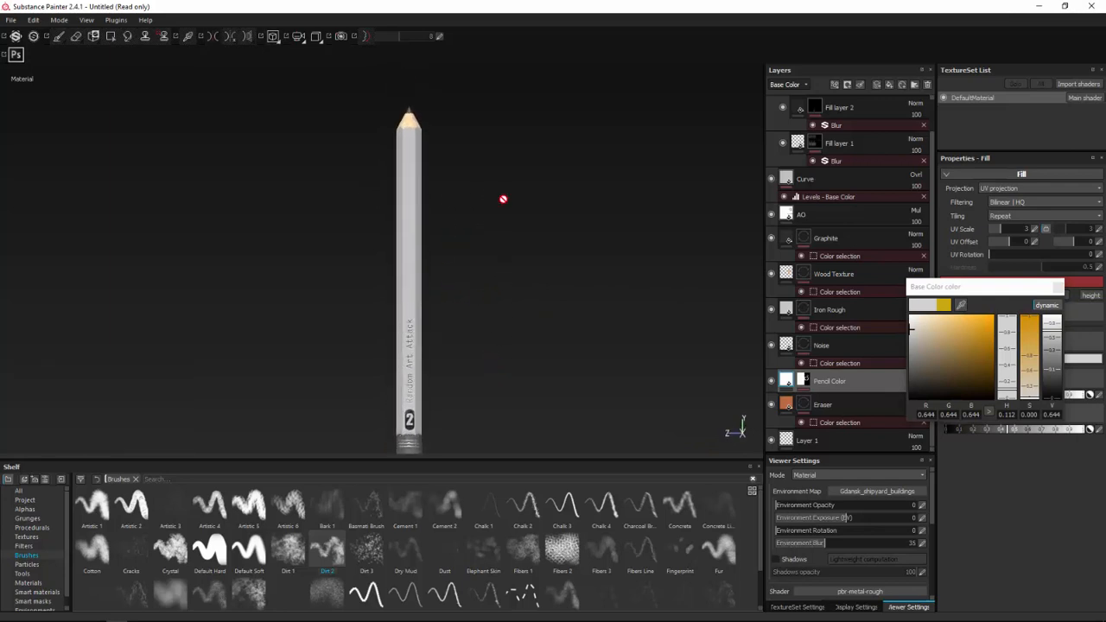
{"action": "left_click", "coordinate": [1057, 288]}
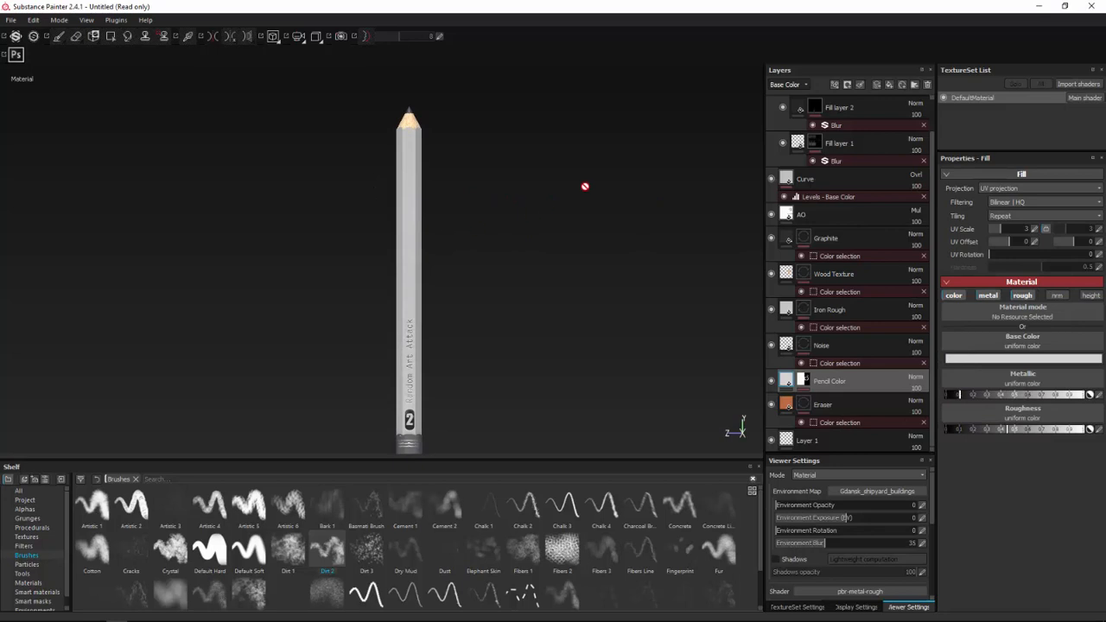
{"action": "left_click_drag", "start_coordinate": [585, 186], "coordinate": [629, 162], "text": "alt"}
{"action": "scroll", "coordinate": [791, 142], "scroll_direction": "up", "scroll_amount": 1}
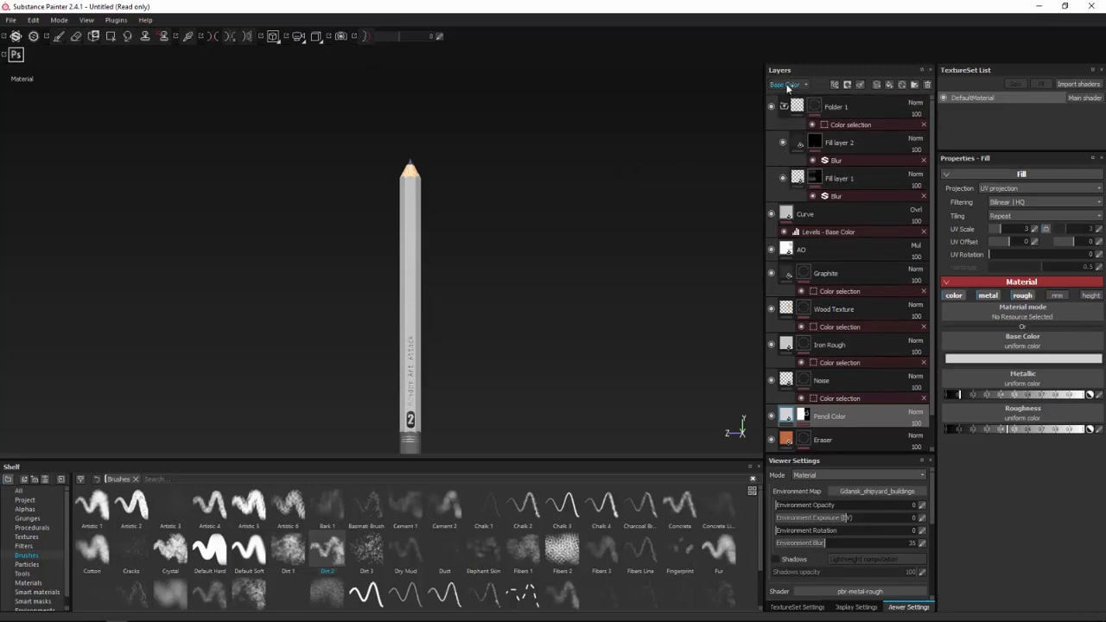
Show the layers' Height channel, set Fill layer 1's height opacity to 14, and check the engraved lettering.
{"action": "left_click", "coordinate": [793, 127]}
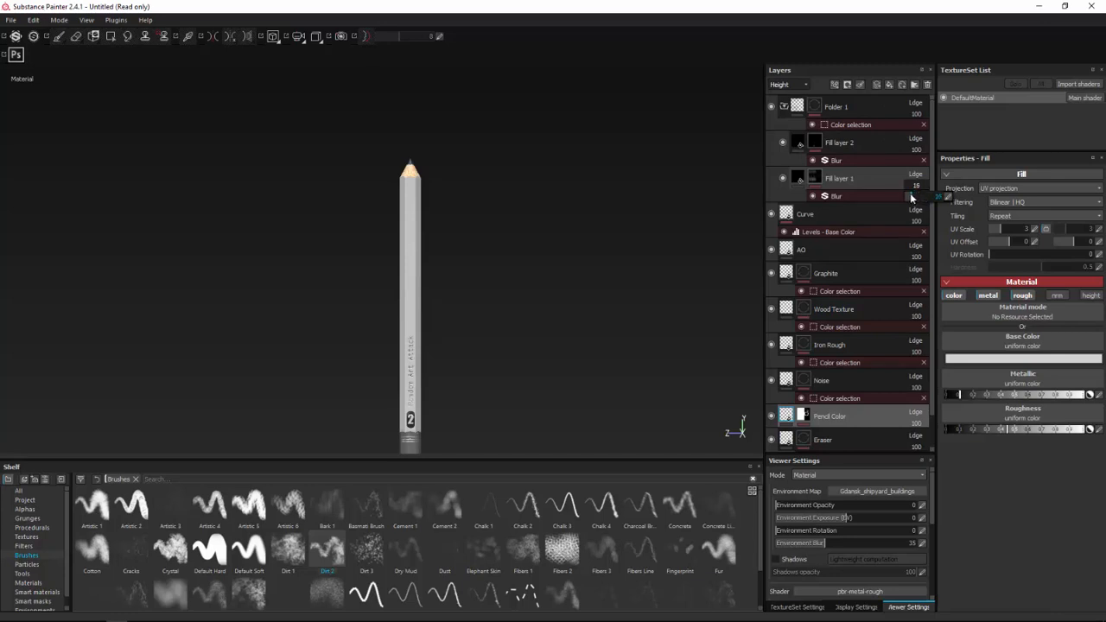
{"action": "scroll", "coordinate": [529, 208], "scroll_direction": "up", "scroll_amount": 5}
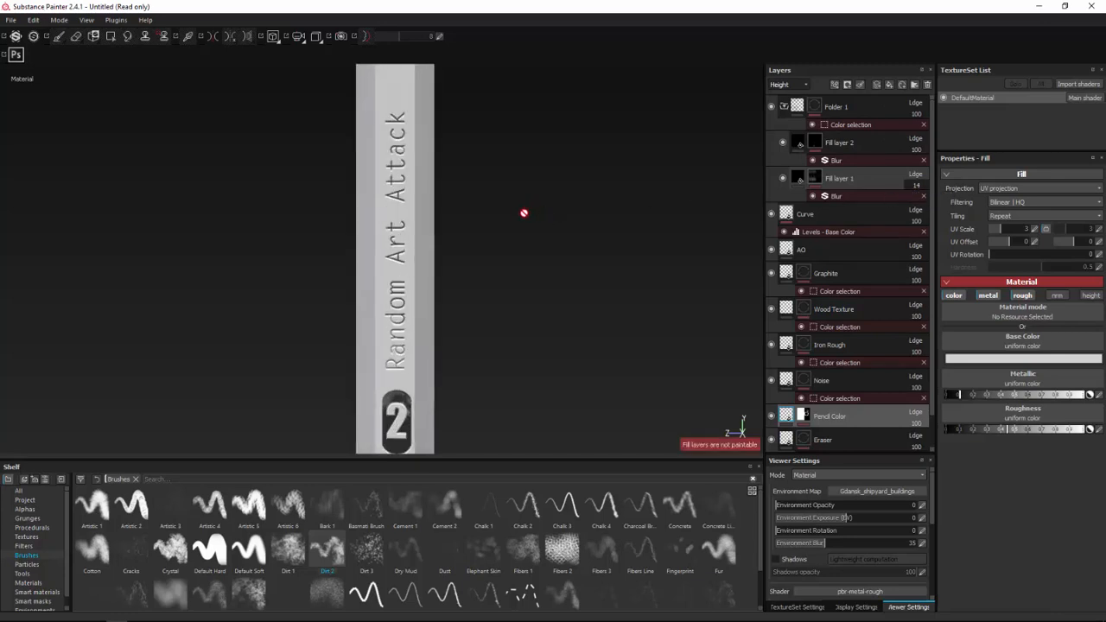
{"action": "scroll", "coordinate": [529, 211], "scroll_direction": "down", "scroll_amount": 6}
{"action": "mouse_move", "coordinate": [514, 211]}
{"action": "left_mouse_down", "text": "alt"}
{"action": "mouse_move", "coordinate": [740, 217]}
{"action": "mouse_move", "coordinate": [495, 216]}
{"action": "mouse_move", "coordinate": [501, 170]}
{"action": "mouse_move", "coordinate": [508, 193]}
{"action": "mouse_move", "coordinate": [469, 190]}
{"action": "left_mouse_up", "text": "alt"}
{"action": "scroll", "coordinate": [486, 189], "scroll_direction": "up", "scroll_amount": 2}
{"action": "middle_click_drag", "start_coordinate": [523, 164], "coordinate": [515, 191], "text": "alt"}
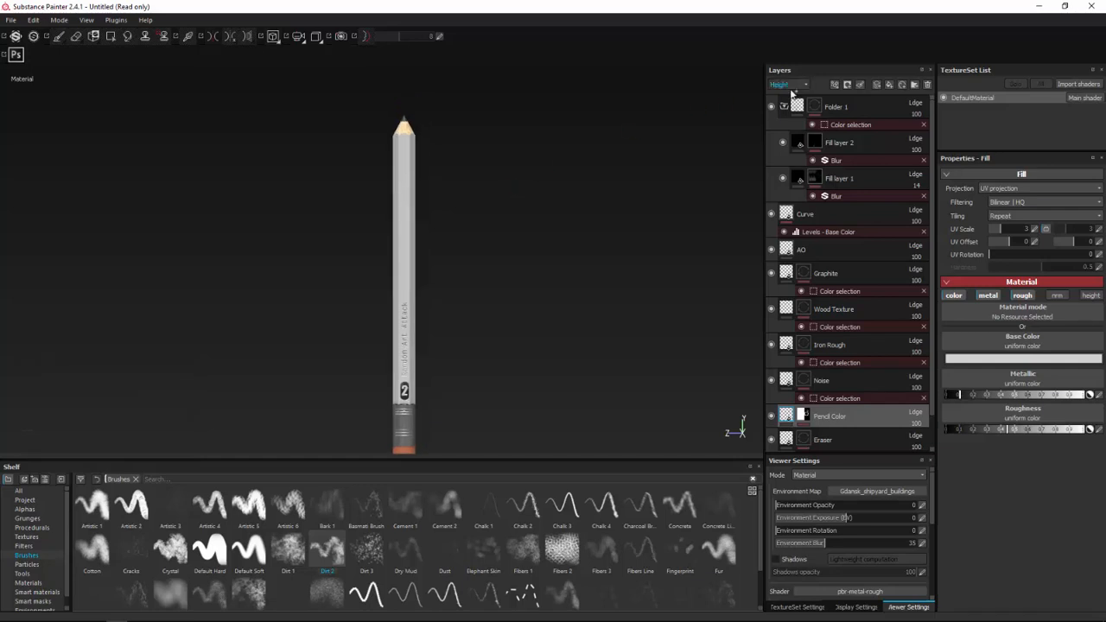
Add a new fill layer above Folder 1 and place the Distressed Wood material inside the folder above Fill layer 1.
{"action": "left_click", "coordinate": [889, 85]}
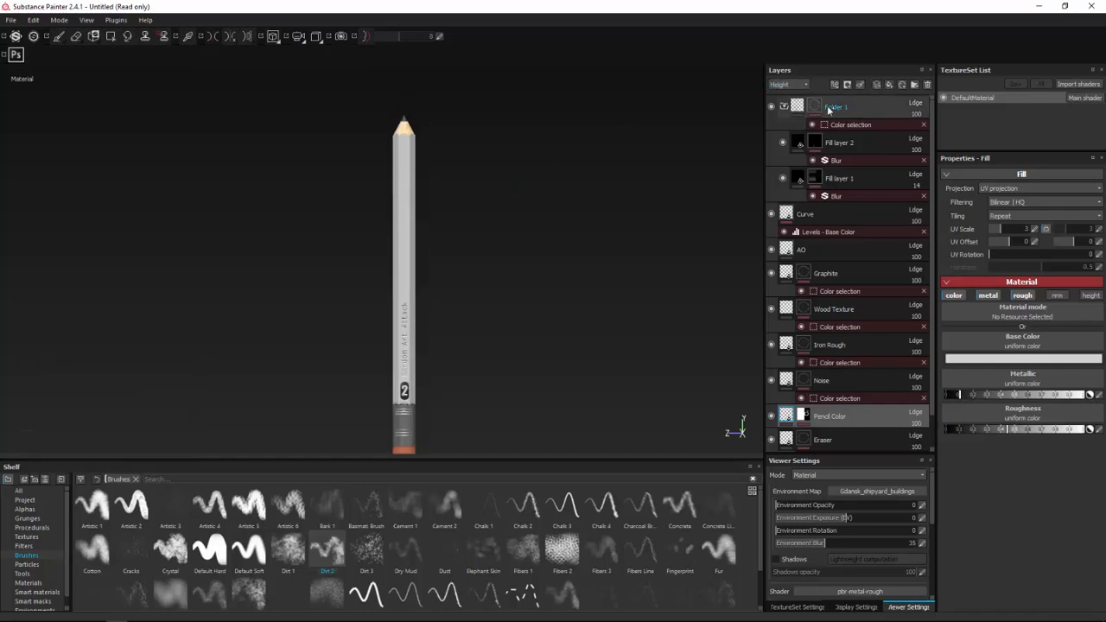
{"action": "left_click", "coordinate": [889, 85]}
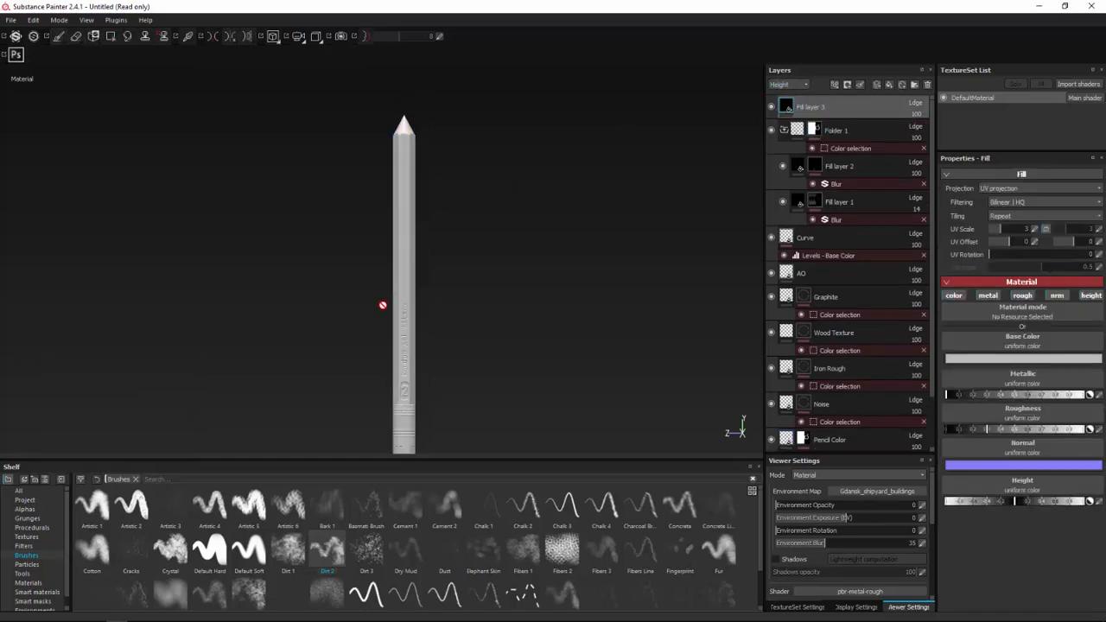
{"action": "left_click", "coordinate": [28, 583]}
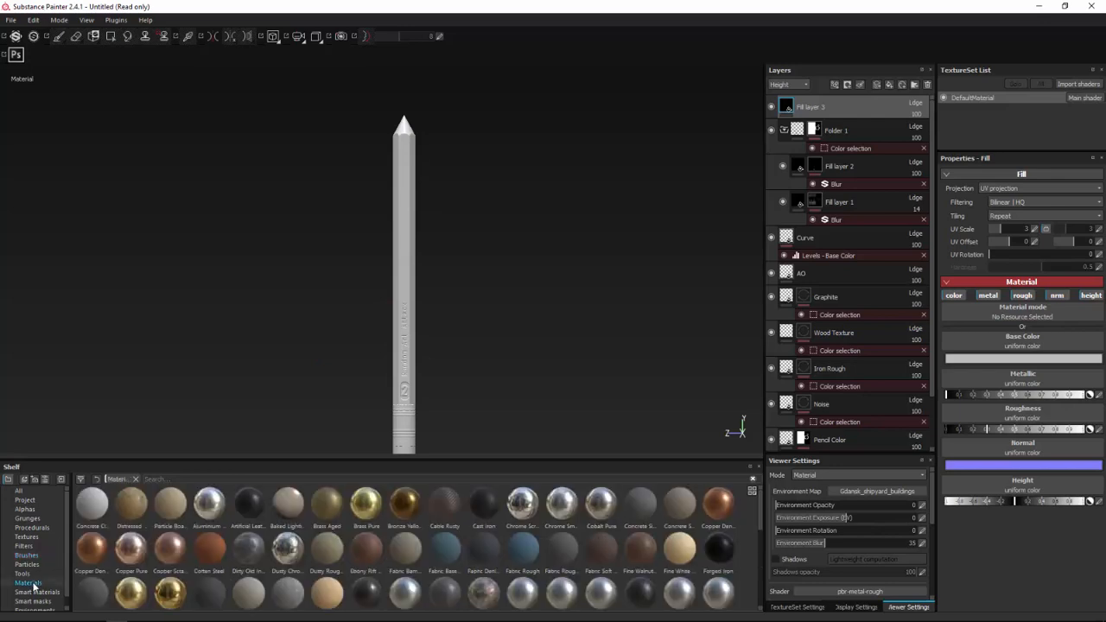
{"action": "left_click_drag", "start_coordinate": [132, 511], "coordinate": [861, 190]}
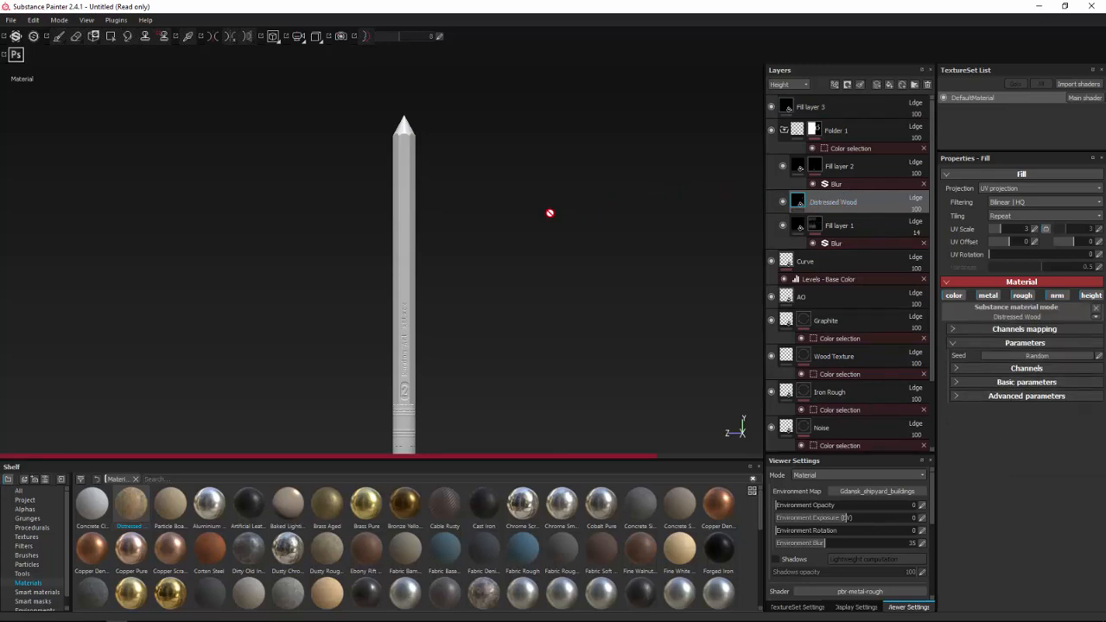
Inspect the distressed wood relief on the pencil body and move the Distressed Wood layer out of Folder 1 to directly above it.
{"action": "left_click_drag", "start_coordinate": [480, 220], "coordinate": [619, 217], "text": "alt"}
{"action": "right_click_drag", "start_coordinate": [620, 218], "coordinate": [781, 345], "text": "alt"}
{"action": "mouse_move", "coordinate": [477, 212]}
{"action": "middle_mouse_down", "text": "alt"}
{"action": "mouse_move", "coordinate": [487, 260]}
{"action": "mouse_move", "coordinate": [465, 351]}
{"action": "middle_mouse_up", "text": "alt"}
{"action": "left_click_drag", "start_coordinate": [471, 252], "coordinate": [389, 248], "text": "alt"}
{"action": "scroll", "coordinate": [387, 238], "scroll_direction": "up", "scroll_amount": 3}
{"action": "scroll", "coordinate": [390, 232], "scroll_direction": "up", "scroll_amount": 4}
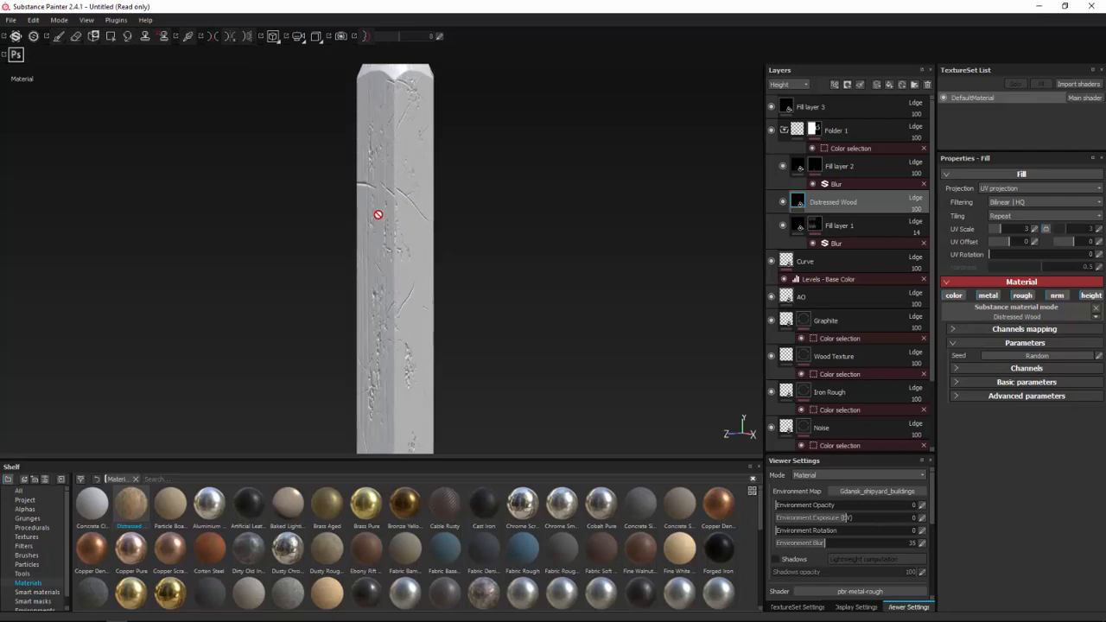
{"action": "scroll", "coordinate": [389, 203], "scroll_direction": "down", "scroll_amount": 3}
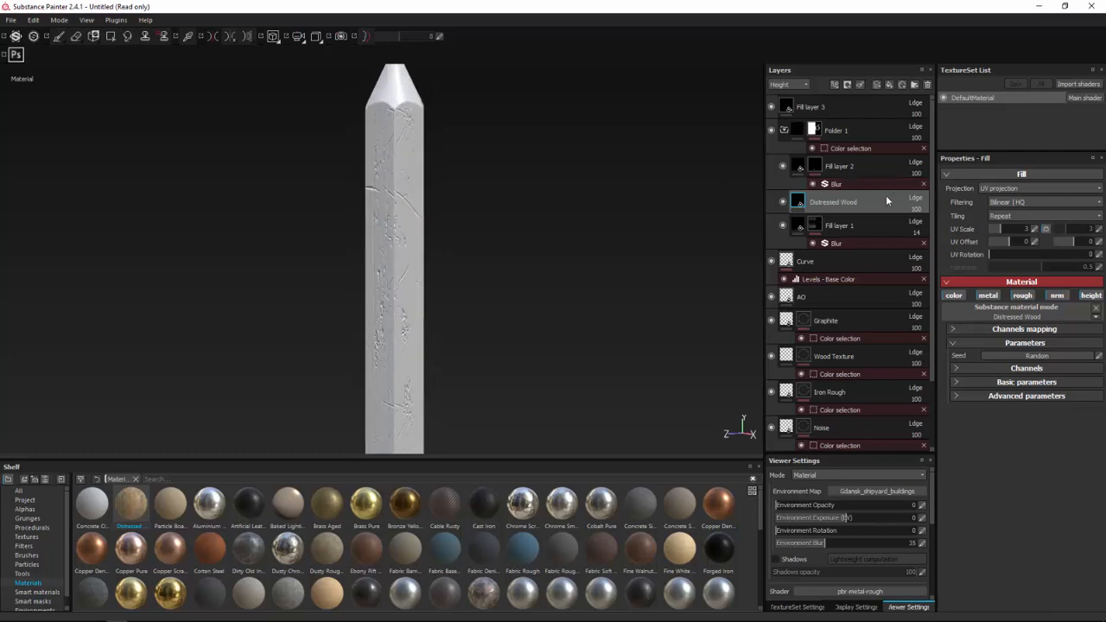
{"action": "left_click_drag", "start_coordinate": [875, 197], "coordinate": [767, 136]}
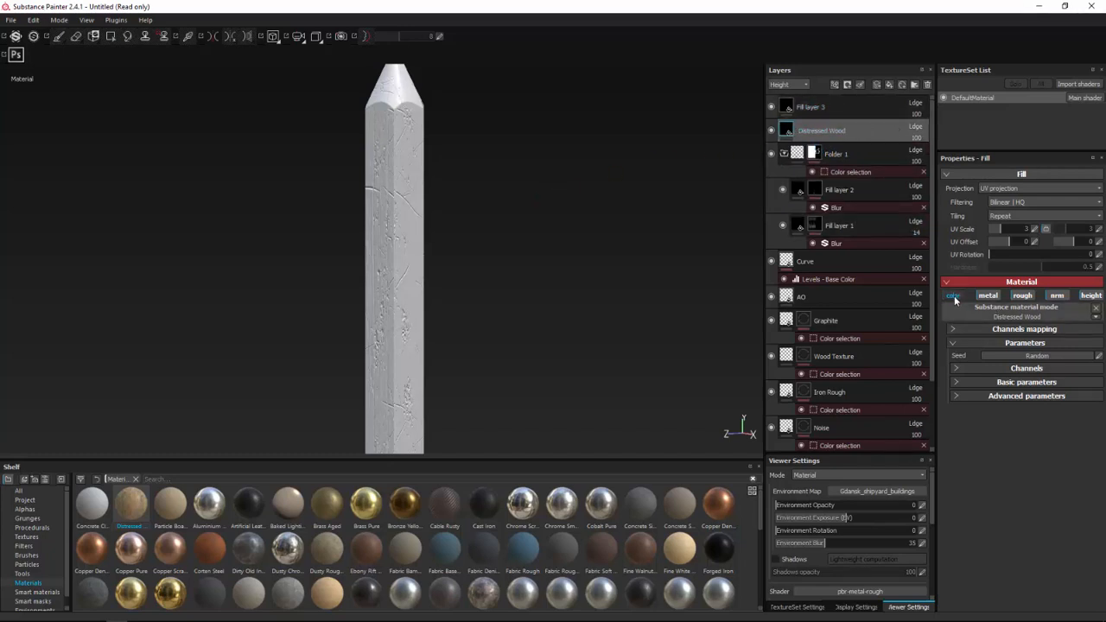
Limit the Distressed Wood layer to its height channel, turning off color, metal, rough and nrm, and hide Fill layer 3.
{"action": "left_click_drag", "start_coordinate": [953, 298], "coordinate": [761, 181]}
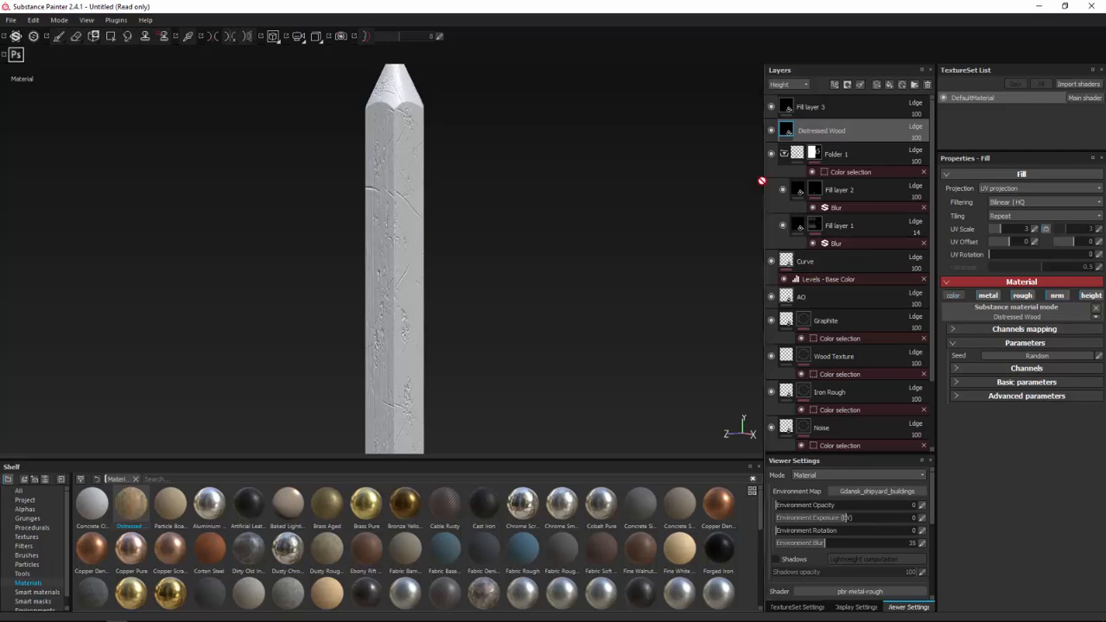
{"action": "left_click", "coordinate": [771, 107]}
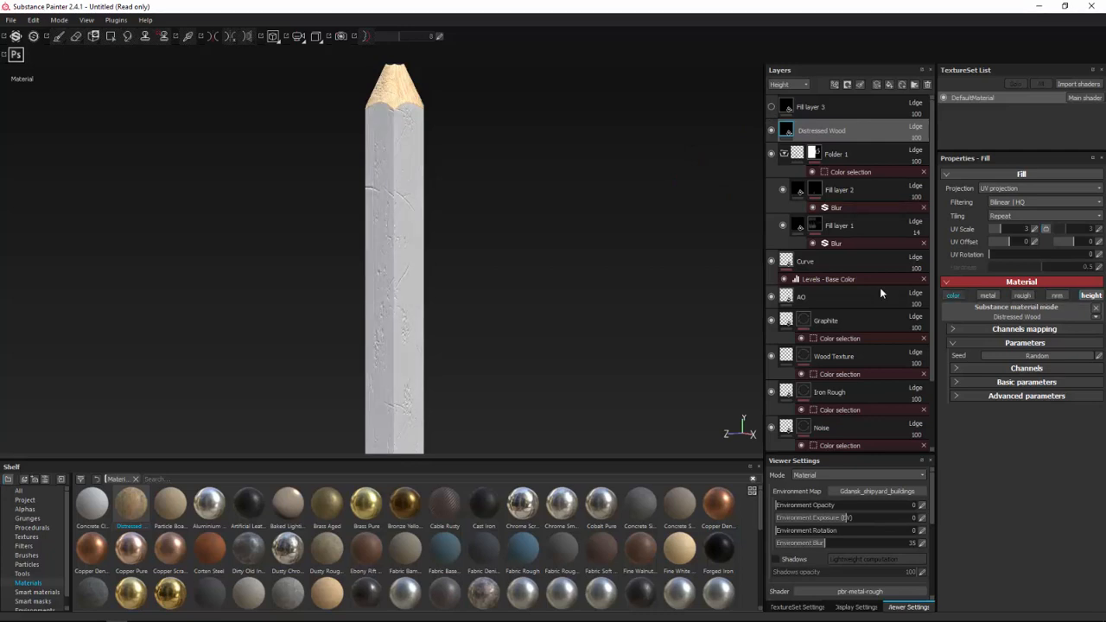
{"action": "mouse_move", "coordinate": [573, 267]}
{"action": "left_mouse_down", "text": "alt"}
{"action": "mouse_move", "coordinate": [553, 264]}
{"action": "mouse_move", "coordinate": [636, 328]}
{"action": "mouse_move", "coordinate": [387, 205]}
{"action": "mouse_move", "coordinate": [315, 201]}
{"action": "mouse_move", "coordinate": [372, 108]}
{"action": "mouse_move", "coordinate": [450, 220]}
{"action": "mouse_move", "coordinate": [510, 200]}
{"action": "left_mouse_up", "text": "alt"}
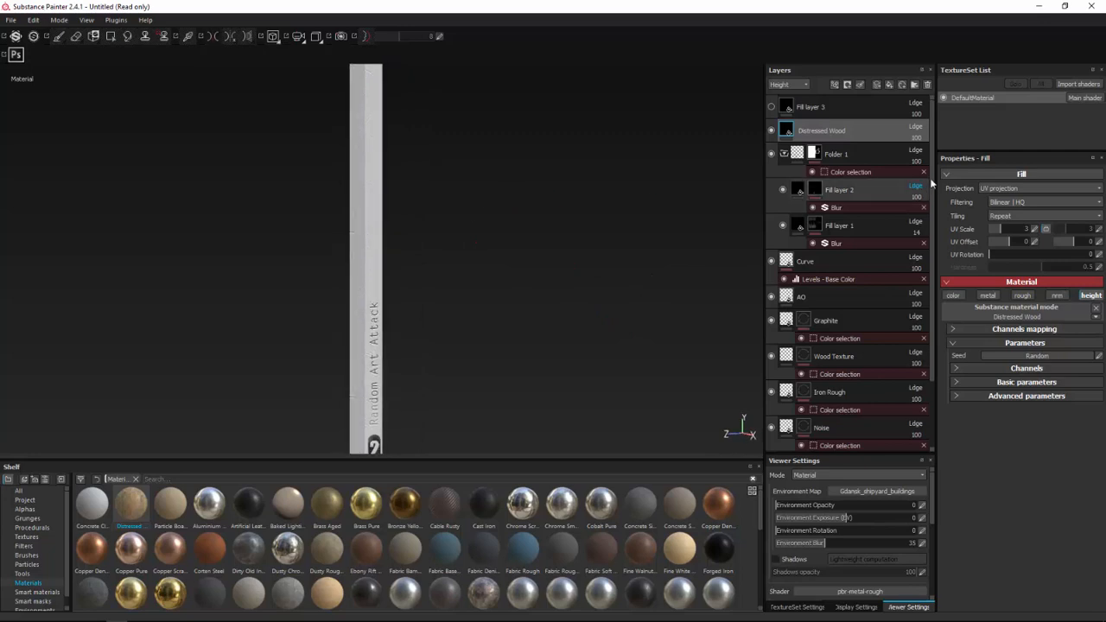
Set the Distressed Wood layer to Tri-planar projection and check the relief along the pencil.
{"action": "left_click", "coordinate": [1004, 207]}
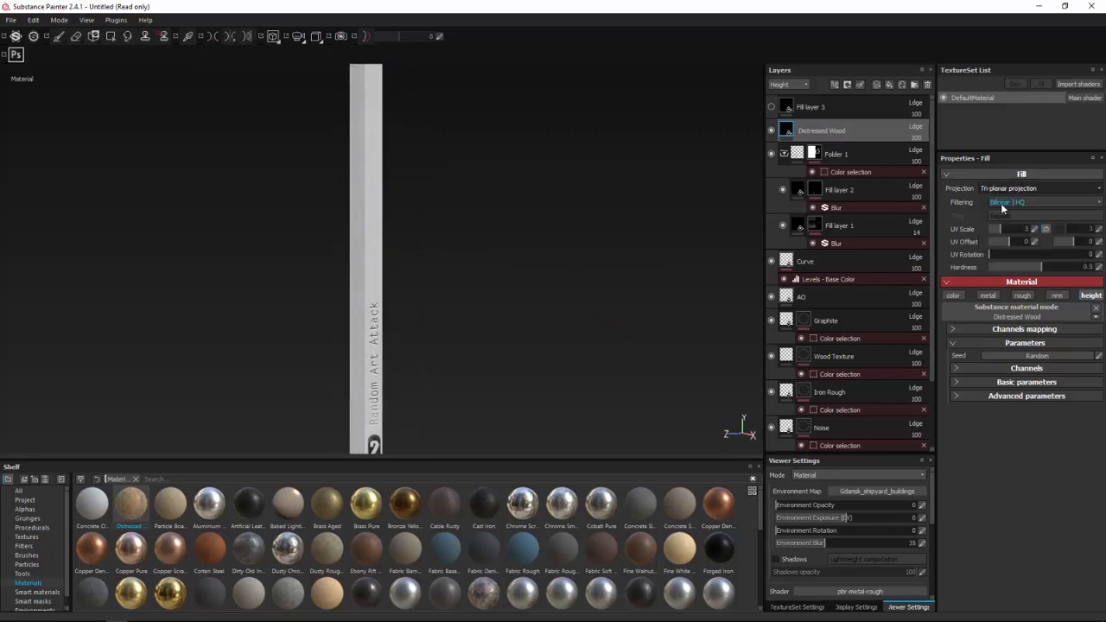
{"action": "mouse_move", "coordinate": [455, 205]}
{"action": "left_mouse_down", "text": "alt"}
{"action": "mouse_move", "coordinate": [728, 202]}
{"action": "mouse_move", "coordinate": [506, 210]}
{"action": "mouse_move", "coordinate": [362, 199]}
{"action": "mouse_move", "coordinate": [378, 233]}
{"action": "mouse_move", "coordinate": [412, 246]}
{"action": "left_mouse_up", "text": "alt"}
{"action": "scroll", "coordinate": [407, 219], "scroll_direction": "down", "scroll_amount": 3}
{"action": "middle_click_drag", "start_coordinate": [412, 247], "coordinate": [420, 393], "text": "alt"}
{"action": "scroll", "coordinate": [419, 296], "scroll_direction": "up", "scroll_amount": 5}
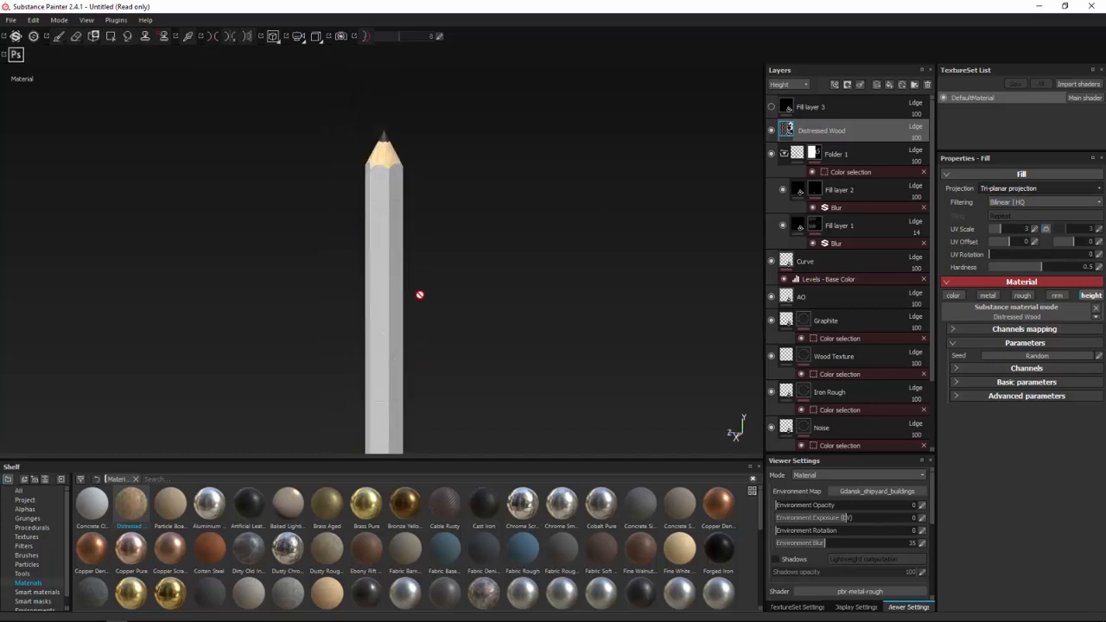
{"action": "left_click_drag", "start_coordinate": [425, 264], "coordinate": [597, 219], "text": "alt"}
{"action": "mouse_move", "coordinate": [480, 240]}
{"action": "left_mouse_down", "text": "alt"}
{"action": "mouse_move", "coordinate": [328, 185]}
{"action": "mouse_move", "coordinate": [273, 187]}
{"action": "mouse_move", "coordinate": [374, 205]}
{"action": "mouse_move", "coordinate": [303, 277]}
{"action": "mouse_move", "coordinate": [668, 323]}
{"action": "mouse_move", "coordinate": [409, 330]}
{"action": "mouse_move", "coordinate": [426, 286]}
{"action": "mouse_move", "coordinate": [388, 202]}
{"action": "mouse_move", "coordinate": [374, 303]}
{"action": "mouse_move", "coordinate": [429, 262]}
{"action": "mouse_move", "coordinate": [440, 286]}
{"action": "mouse_move", "coordinate": [522, 291]}
{"action": "mouse_move", "coordinate": [478, 257]}
{"action": "mouse_move", "coordinate": [619, 291]}
{"action": "mouse_move", "coordinate": [414, 313]}
{"action": "mouse_move", "coordinate": [425, 304]}
{"action": "left_mouse_up", "text": "alt"}
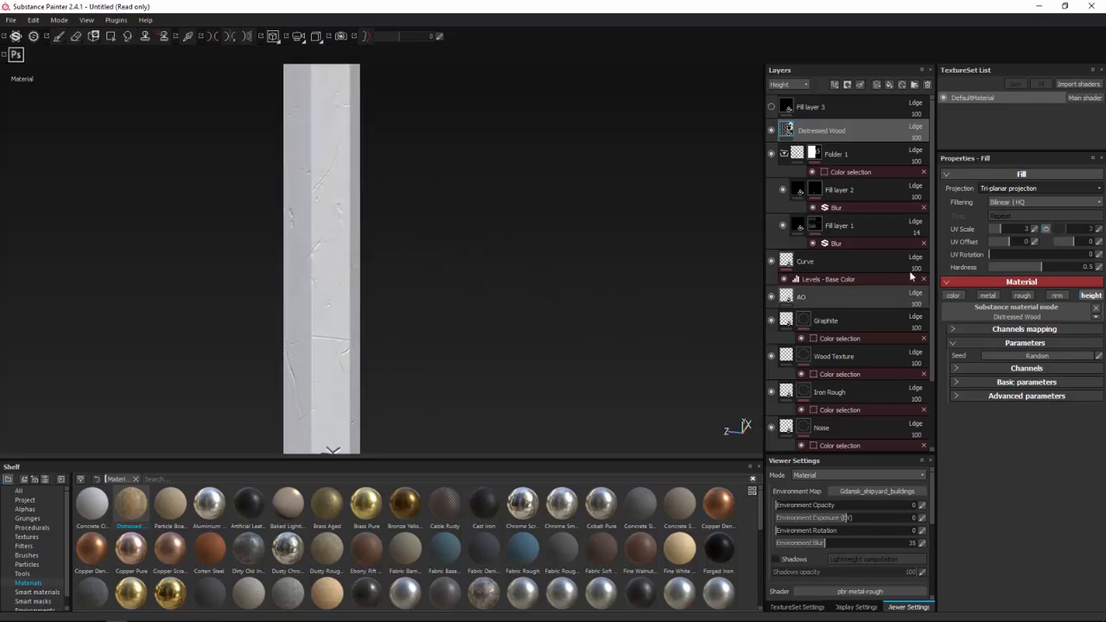
Set the Distressed Wood layer's UV scale to 1.92 and check the wear around the pencil body.
{"action": "left_click_drag", "start_coordinate": [493, 274], "coordinate": [395, 281], "text": "alt"}
{"action": "left_click_drag", "start_coordinate": [915, 228], "coordinate": [1011, 229]}
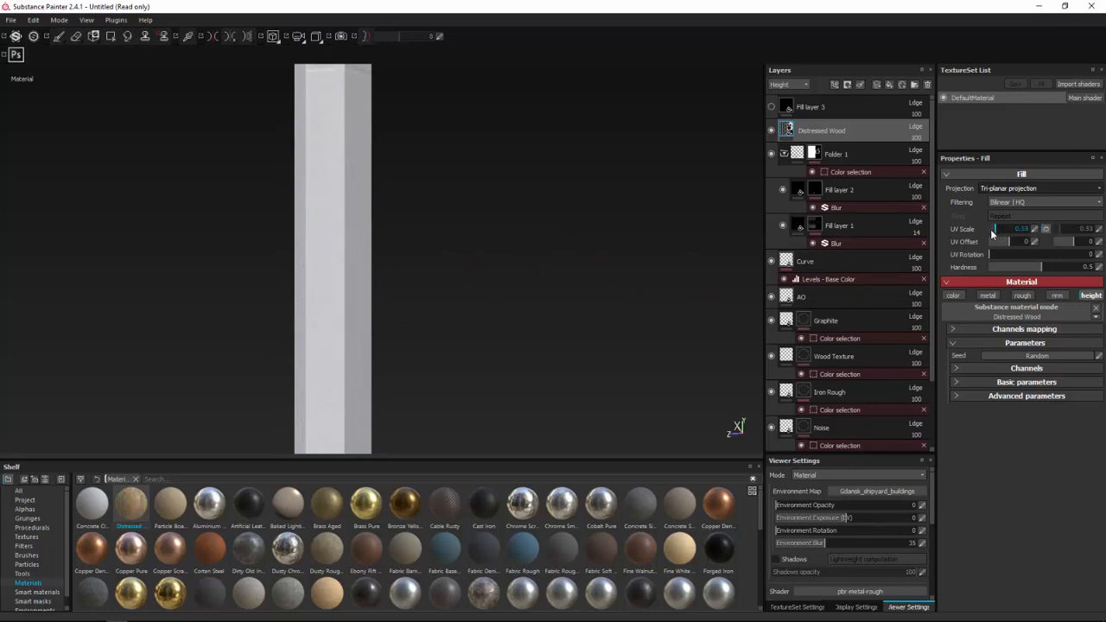
{"action": "scroll", "coordinate": [472, 266], "scroll_direction": "down", "scroll_amount": 3}
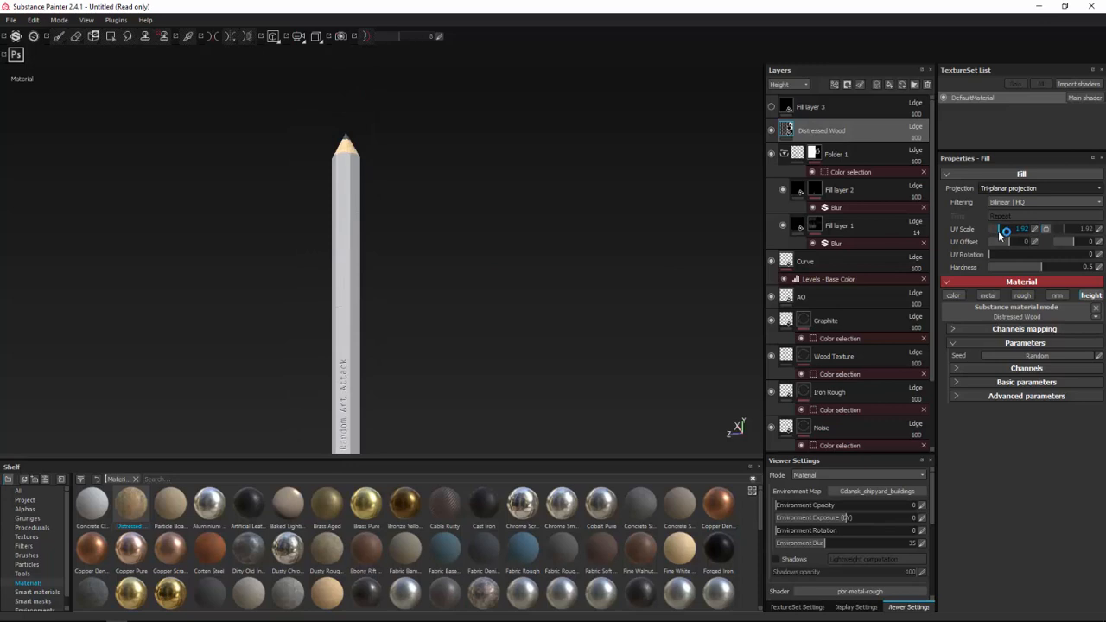
{"action": "left_click_drag", "start_coordinate": [1002, 230], "coordinate": [998, 230]}
{"action": "mouse_move", "coordinate": [388, 276]}
{"action": "left_mouse_down", "text": "alt"}
{"action": "mouse_move", "coordinate": [612, 242]}
{"action": "mouse_move", "coordinate": [508, 289]}
{"action": "mouse_move", "coordinate": [460, 262]}
{"action": "mouse_move", "coordinate": [452, 215]}
{"action": "mouse_move", "coordinate": [597, 251]}
{"action": "mouse_move", "coordinate": [518, 286]}
{"action": "mouse_move", "coordinate": [378, 227]}
{"action": "left_mouse_up", "text": "alt"}
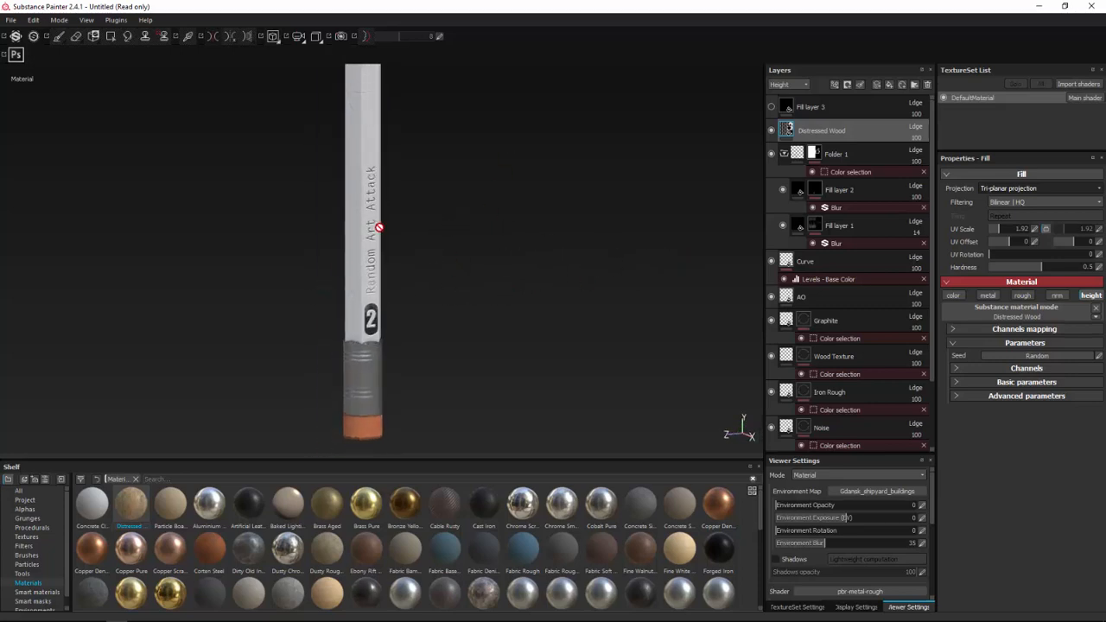
{"action": "middle_click_drag", "start_coordinate": [378, 228], "coordinate": [410, 360], "text": "alt"}
{"action": "left_click_drag", "start_coordinate": [443, 229], "coordinate": [380, 269], "text": "alt"}
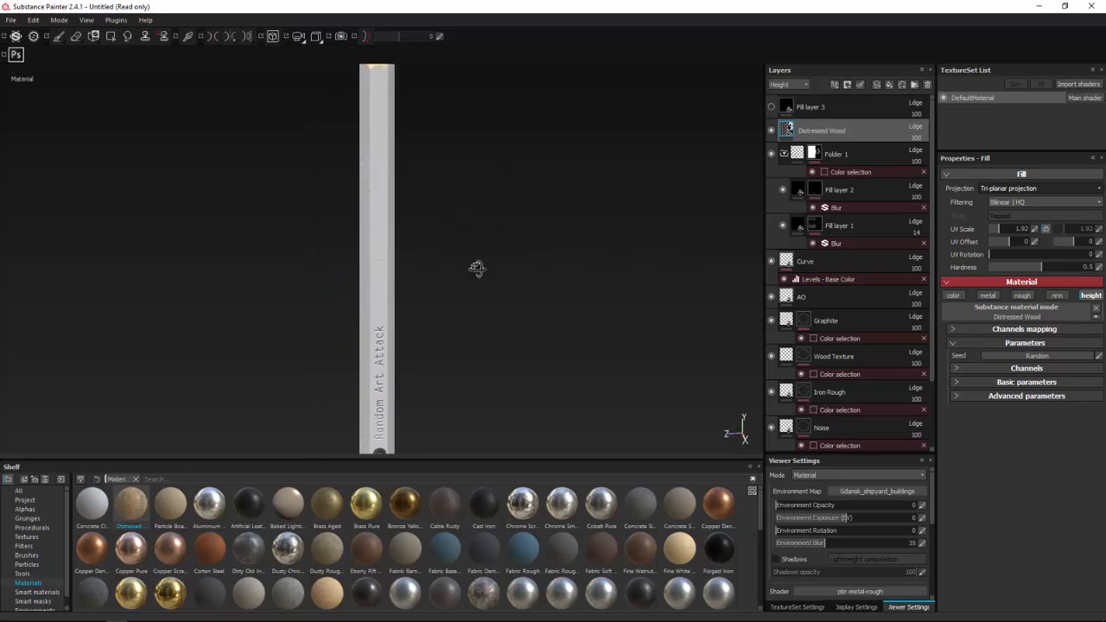
{"action": "mouse_move", "coordinate": [477, 268]}
{"action": "left_mouse_down", "text": "alt"}
{"action": "mouse_move", "coordinate": [503, 259]}
{"action": "mouse_move", "coordinate": [449, 276]}
{"action": "mouse_move", "coordinate": [311, 279]}
{"action": "mouse_move", "coordinate": [754, 244]}
{"action": "mouse_move", "coordinate": [486, 250]}
{"action": "mouse_move", "coordinate": [469, 215]}
{"action": "mouse_move", "coordinate": [449, 221]}
{"action": "left_mouse_up", "text": "alt"}
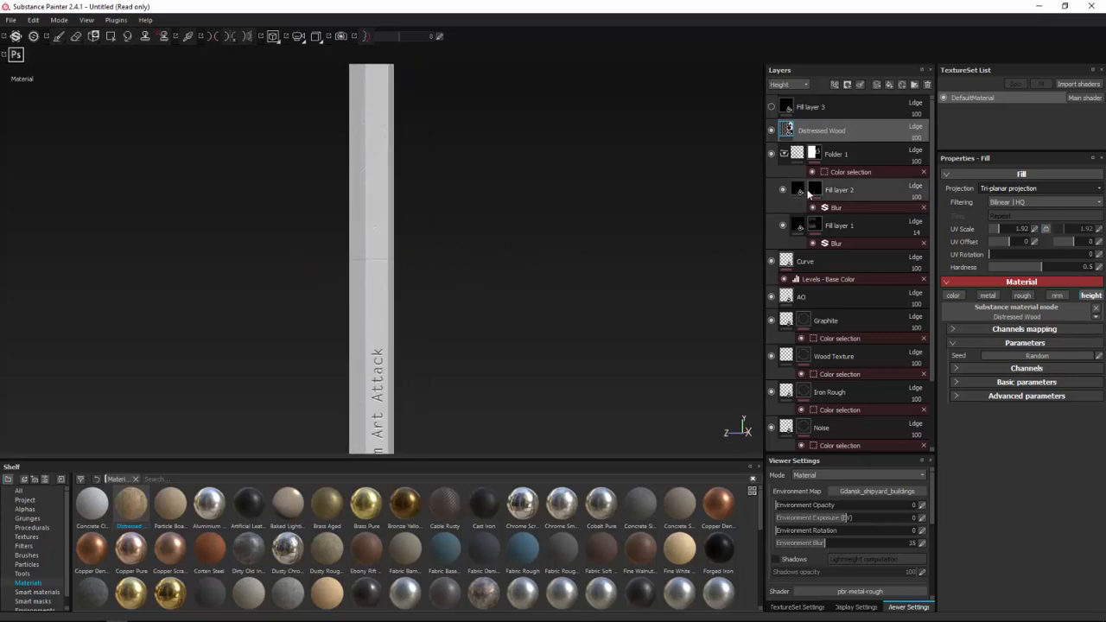
Add a white mask to the Distressed Wood layer and paint out the seam across the pencil body in black.
{"action": "right_click", "coordinate": [866, 130]}
{"action": "left_click", "coordinate": [894, 139]}
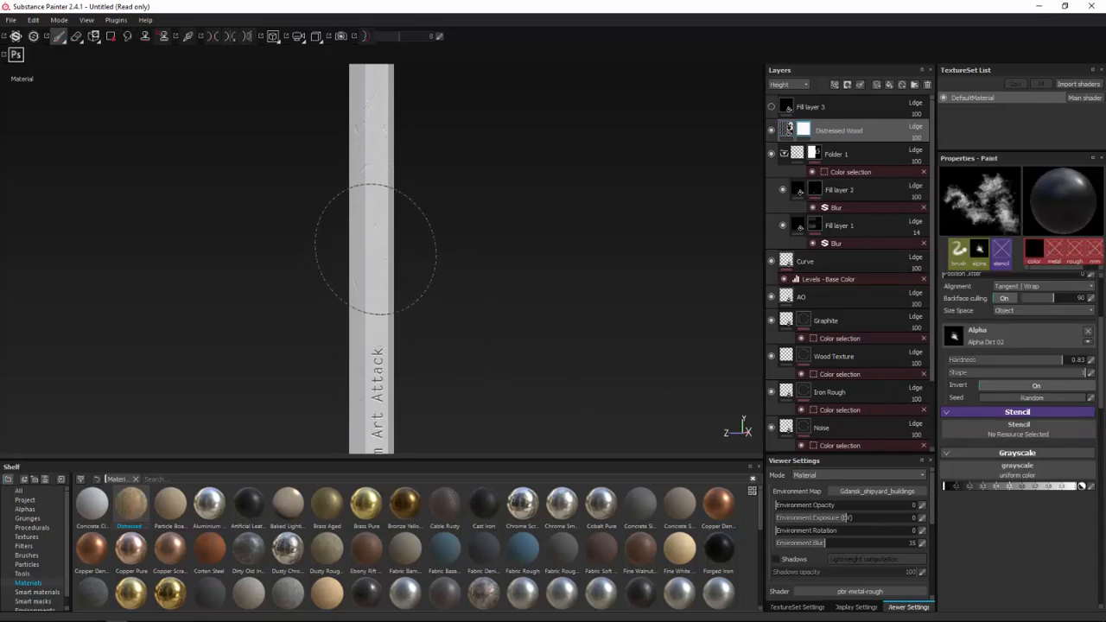
{"action": "mouse_move", "coordinate": [539, 259]}
{"action": "left_mouse_down", "text": "alt"}
{"action": "mouse_move", "coordinate": [415, 272]}
{"action": "mouse_move", "coordinate": [593, 266]}
{"action": "mouse_move", "coordinate": [535, 304]}
{"action": "left_mouse_up", "text": "alt"}
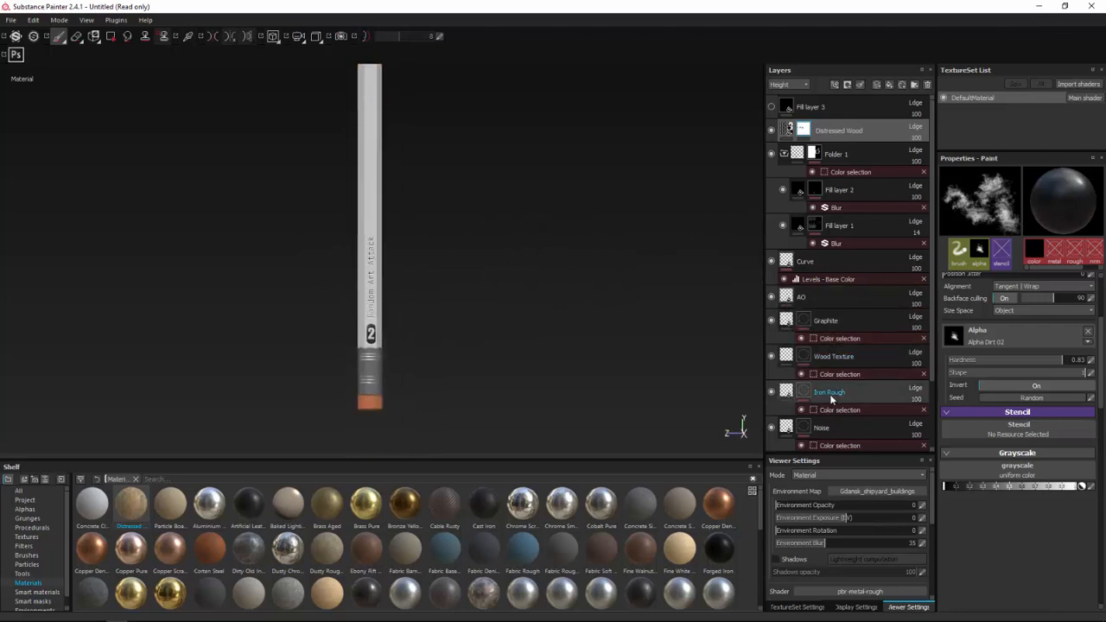
Set the Pencil Color layer's base color to yellow with RGB values 0.632, 0.535 and 0.028, and check the whole pencil.
{"action": "scroll", "coordinate": [831, 380], "scroll_direction": "down", "scroll_amount": 3}
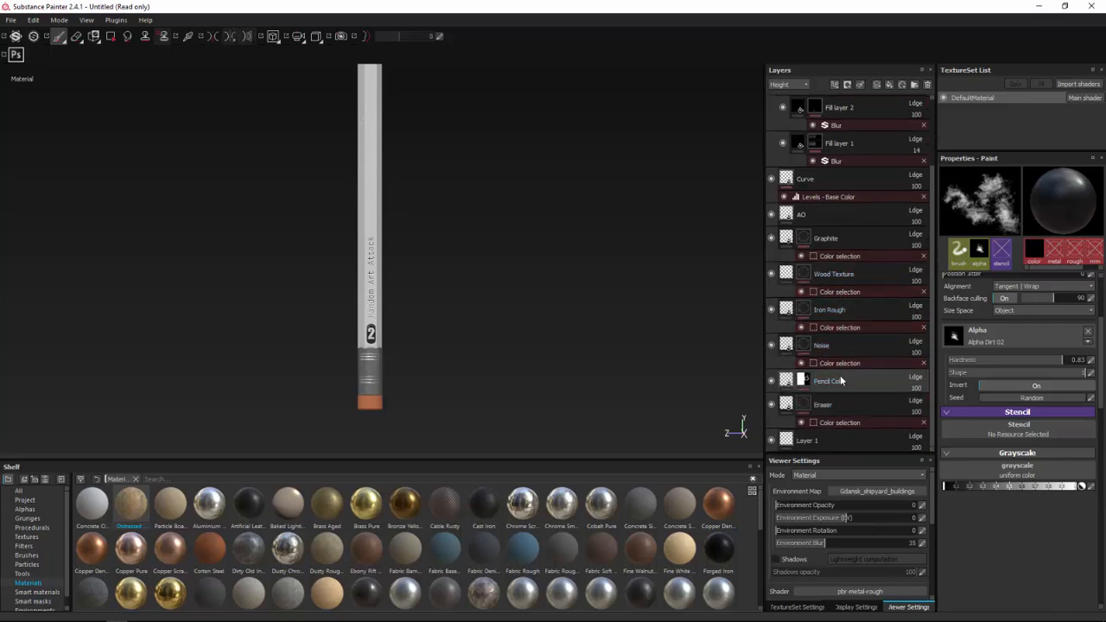
{"action": "left_click", "coordinate": [840, 383]}
{"action": "left_click", "coordinate": [976, 360]}
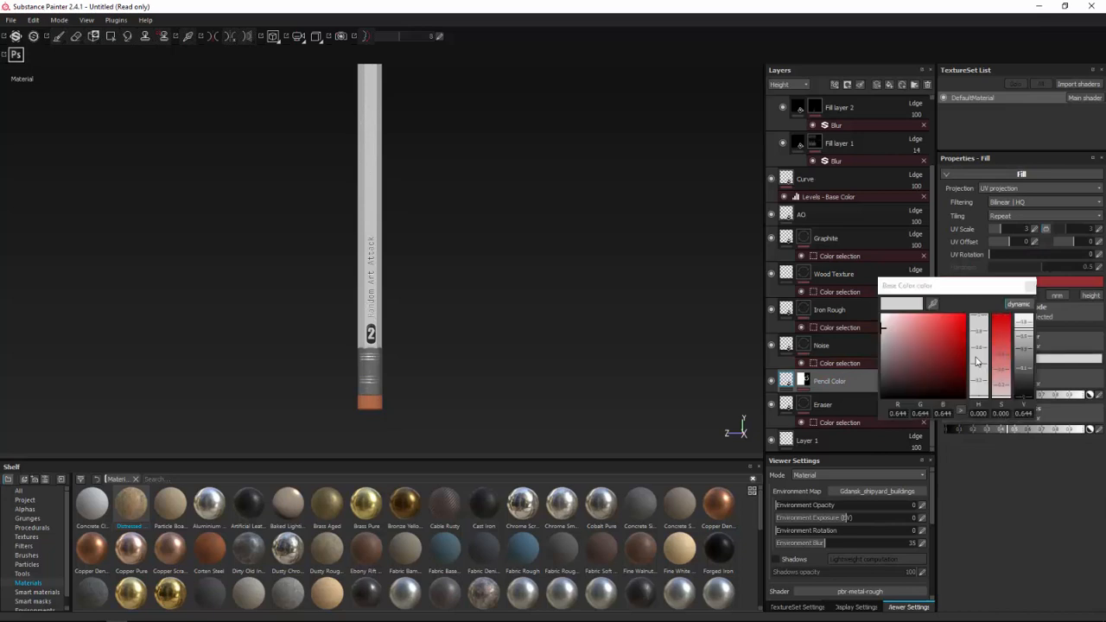
{"action": "left_click", "coordinate": [1017, 304]}
{"action": "left_click", "coordinate": [978, 382]}
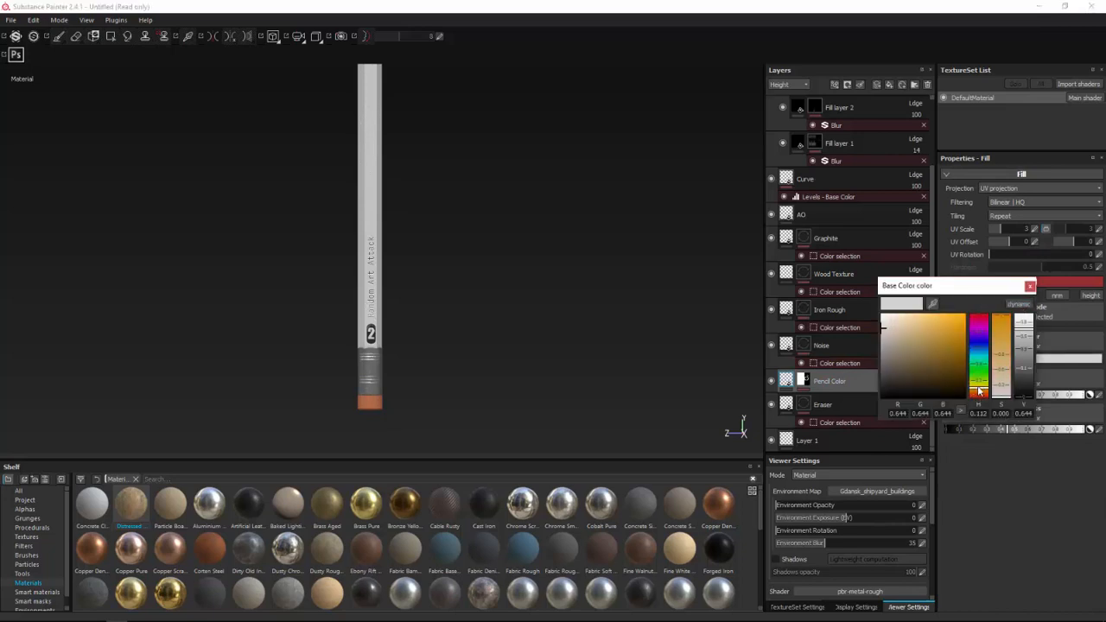
{"action": "left_click", "coordinate": [949, 331]}
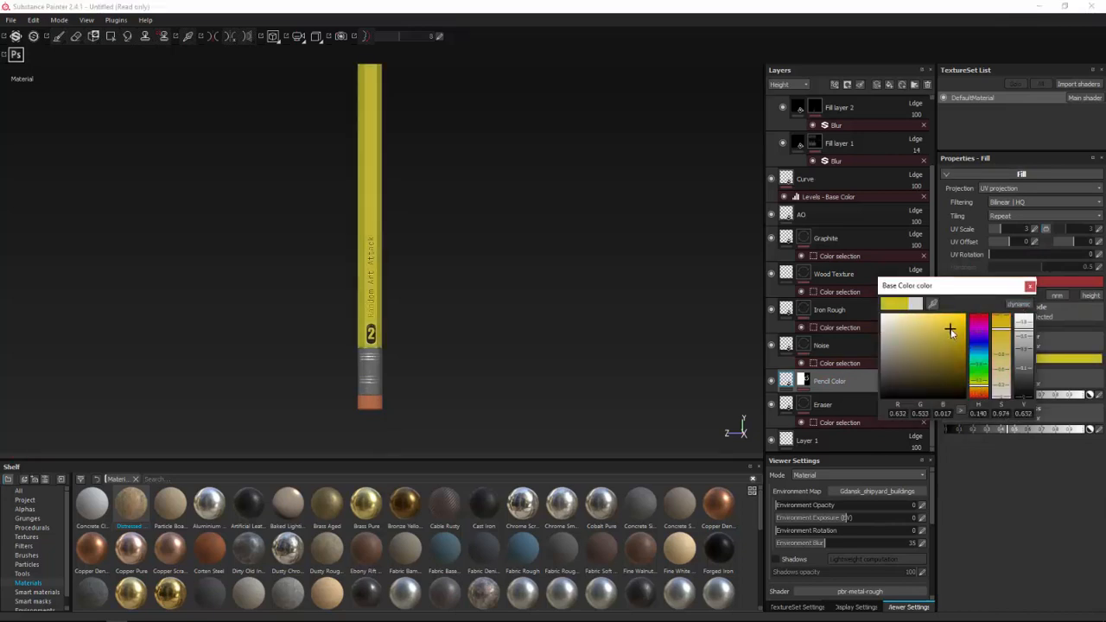
{"action": "left_click_drag", "start_coordinate": [949, 331], "coordinate": [945, 330]}
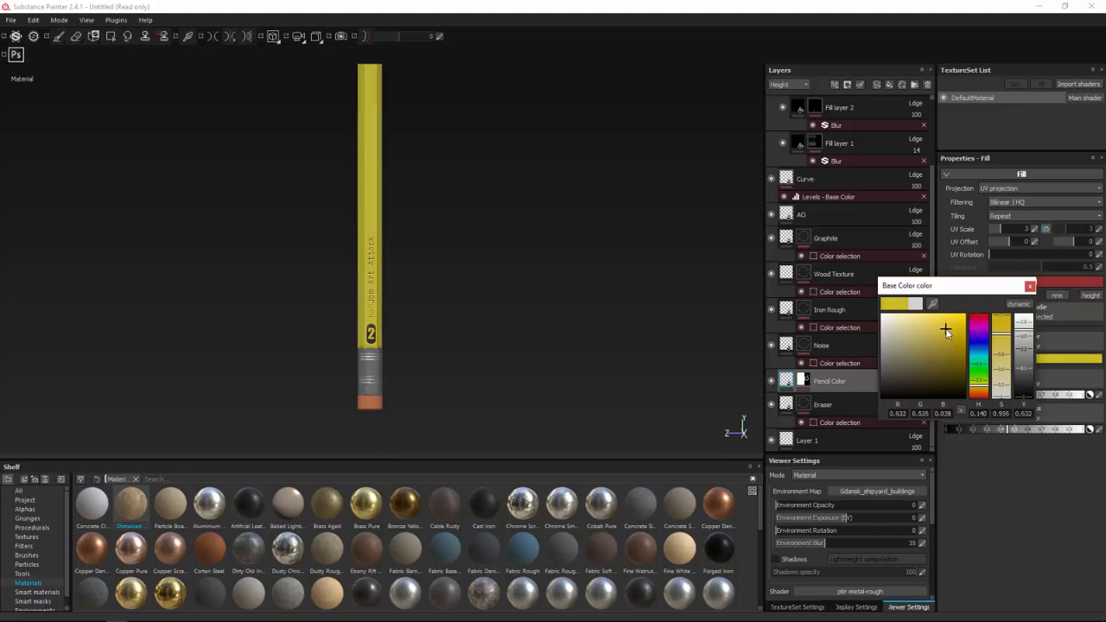
{"action": "left_click", "coordinate": [555, 333]}
{"action": "scroll", "coordinate": [543, 333], "scroll_direction": "up", "scroll_amount": 3}
{"action": "scroll", "coordinate": [540, 332], "scroll_direction": "down", "scroll_amount": 2}
{"action": "scroll", "coordinate": [519, 328], "scroll_direction": "down", "scroll_amount": 2}
{"action": "mouse_move", "coordinate": [457, 314]}
{"action": "left_mouse_down", "text": "alt"}
{"action": "mouse_move", "coordinate": [321, 328]}
{"action": "mouse_move", "coordinate": [734, 427]}
{"action": "mouse_move", "coordinate": [439, 295]}
{"action": "left_mouse_up", "text": "alt"}
{"action": "middle_click_drag", "start_coordinate": [545, 257], "coordinate": [515, 288], "text": "alt"}
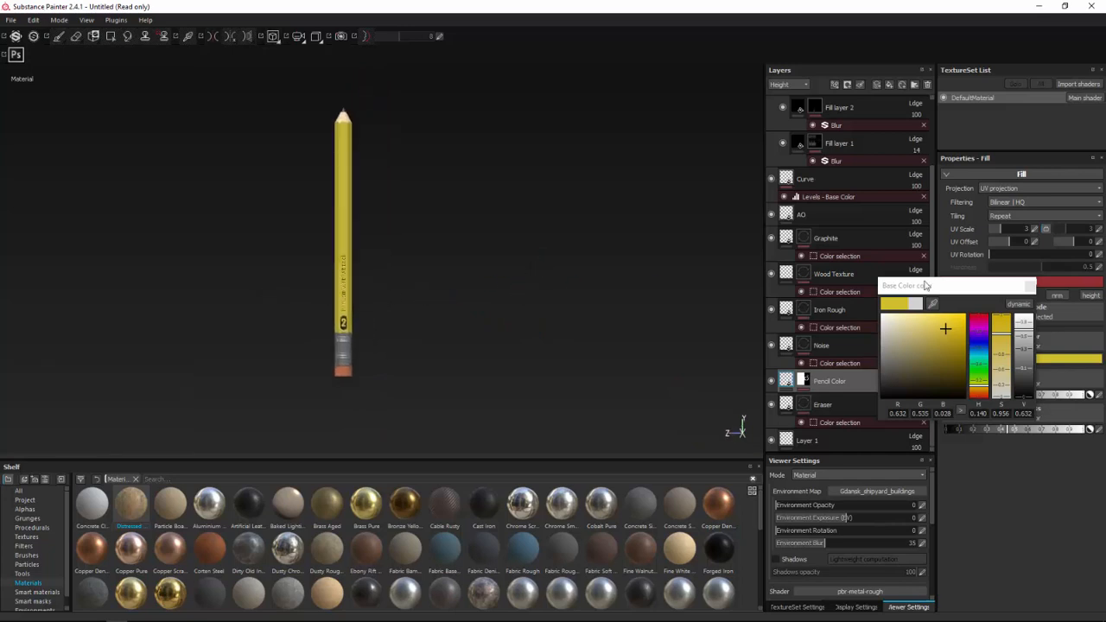
{"action": "left_click", "coordinate": [1030, 286]}
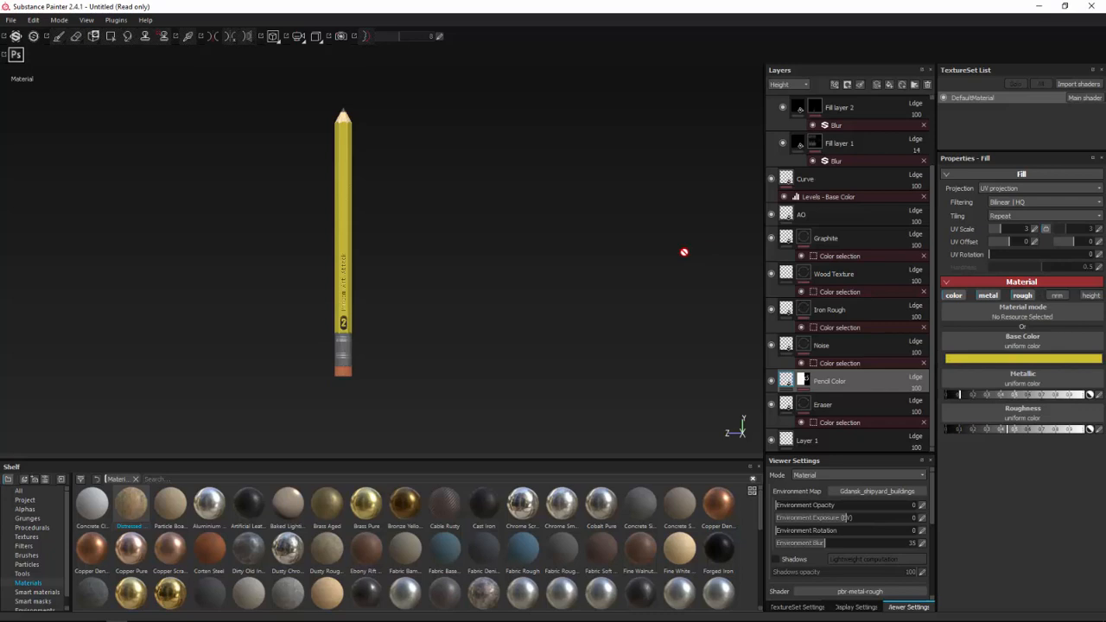
Examine the finished yellow pencil from several angles, from the graphite tip to the lettering, metal ferrule and eraser.
{"action": "scroll", "coordinate": [697, 227], "scroll_direction": "up", "scroll_amount": 1}
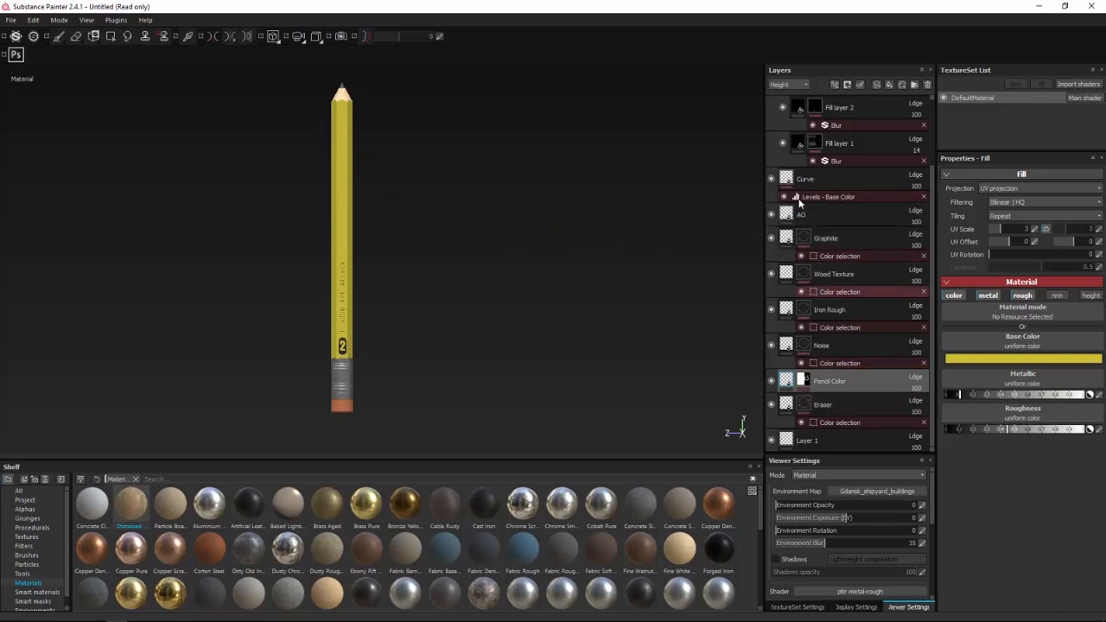
{"action": "mouse_move", "coordinate": [420, 264]}
{"action": "left_mouse_down", "text": "alt"}
{"action": "mouse_move", "coordinate": [743, 269]}
{"action": "mouse_move", "coordinate": [442, 256]}
{"action": "mouse_move", "coordinate": [466, 242]}
{"action": "mouse_move", "coordinate": [464, 359]}
{"action": "left_mouse_up", "text": "alt"}
{"action": "scroll", "coordinate": [441, 255], "scroll_direction": "up", "scroll_amount": 3}
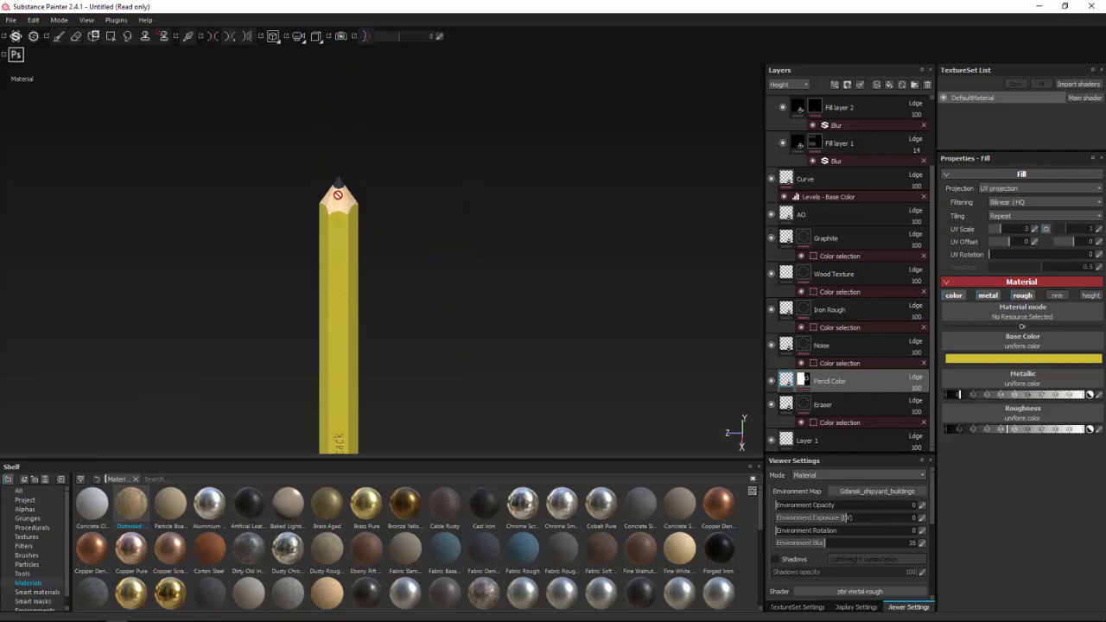
{"action": "left_click_drag", "start_coordinate": [459, 245], "coordinate": [441, 166], "text": "alt"}
{"action": "scroll", "coordinate": [391, 299], "scroll_direction": "up", "scroll_amount": 3}
{"action": "scroll", "coordinate": [393, 299], "scroll_direction": "down", "scroll_amount": 6}
{"action": "middle_click_drag", "start_coordinate": [415, 297], "coordinate": [406, 182], "text": "alt"}
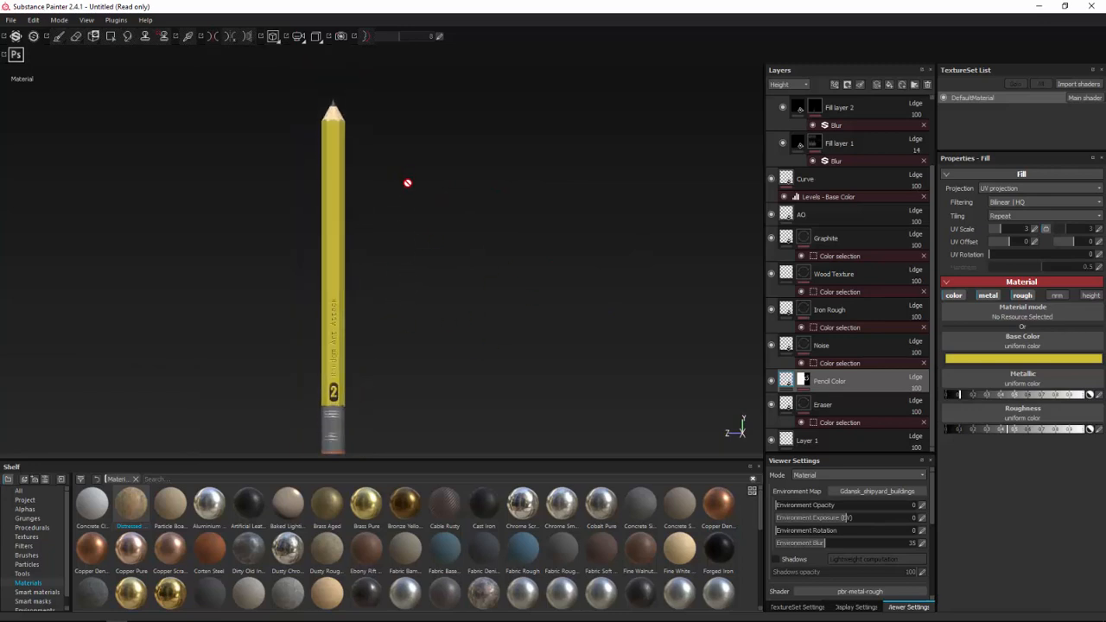
{"action": "mouse_move", "coordinate": [426, 305]}
{"action": "left_mouse_down", "text": "alt"}
{"action": "mouse_move", "coordinate": [346, 288]}
{"action": "mouse_move", "coordinate": [424, 284]}
{"action": "left_mouse_up", "text": "alt"}
{"action": "middle_click_drag", "start_coordinate": [364, 381], "coordinate": [350, 288], "text": "alt"}
{"action": "middle_click_drag", "start_coordinate": [364, 361], "coordinate": [364, 495], "text": "alt"}
{"action": "left_click_drag", "start_coordinate": [405, 255], "coordinate": [402, 280], "text": "alt"}
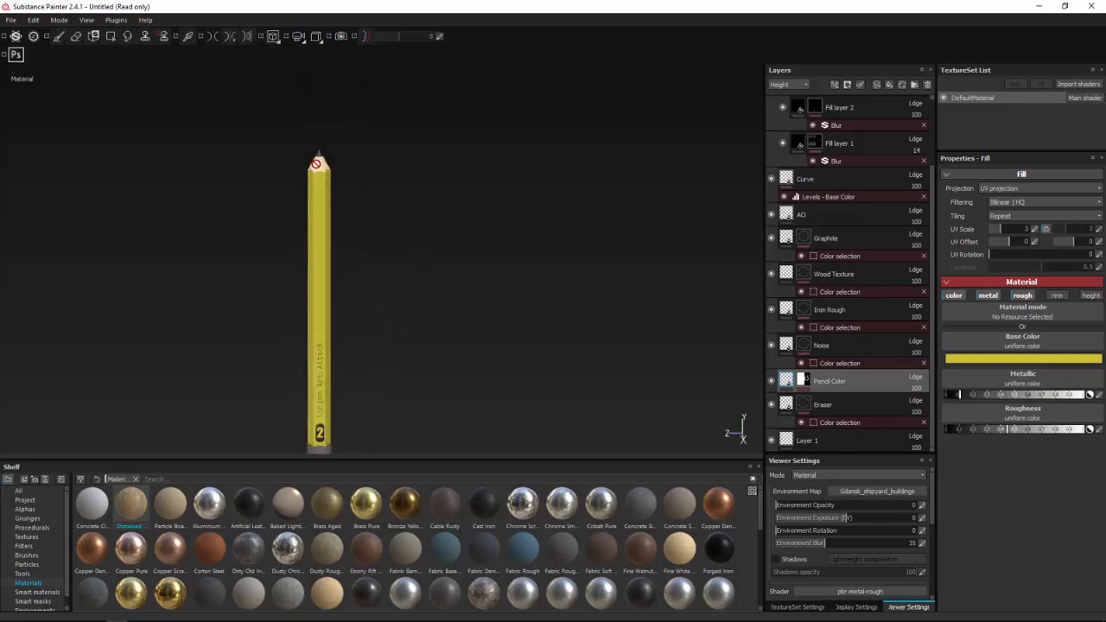
{"action": "mouse_move", "coordinate": [317, 163]}
{"action": "left_mouse_down", "text": "alt"}
{"action": "mouse_move", "coordinate": [429, 188]}
{"action": "mouse_move", "coordinate": [420, 215]}
{"action": "mouse_move", "coordinate": [412, 200]}
{"action": "mouse_move", "coordinate": [406, 217]}
{"action": "mouse_move", "coordinate": [412, 175]}
{"action": "mouse_move", "coordinate": [439, 187]}
{"action": "mouse_move", "coordinate": [550, 182]}
{"action": "mouse_move", "coordinate": [551, 206]}
{"action": "mouse_move", "coordinate": [389, 222]}
{"action": "mouse_move", "coordinate": [437, 187]}
{"action": "mouse_move", "coordinate": [458, 194]}
{"action": "left_mouse_up", "text": "alt"}
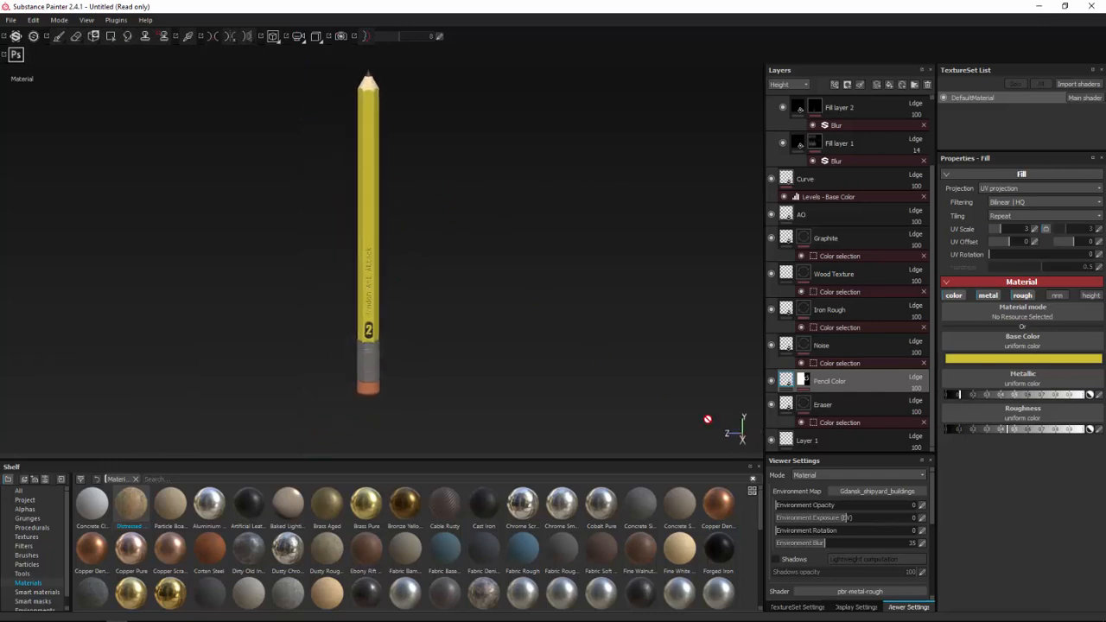
Try the Soft_1LowContrastFront environment map and look at the pencil under that lighting.
{"action": "left_click", "coordinate": [869, 491]}
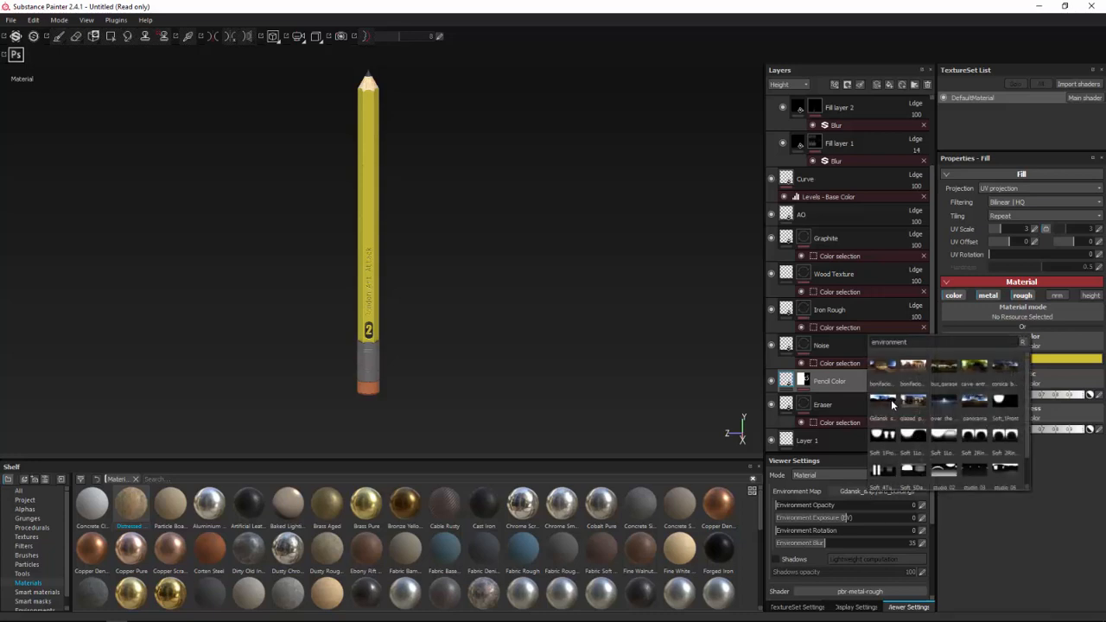
{"action": "left_click", "coordinate": [920, 438]}
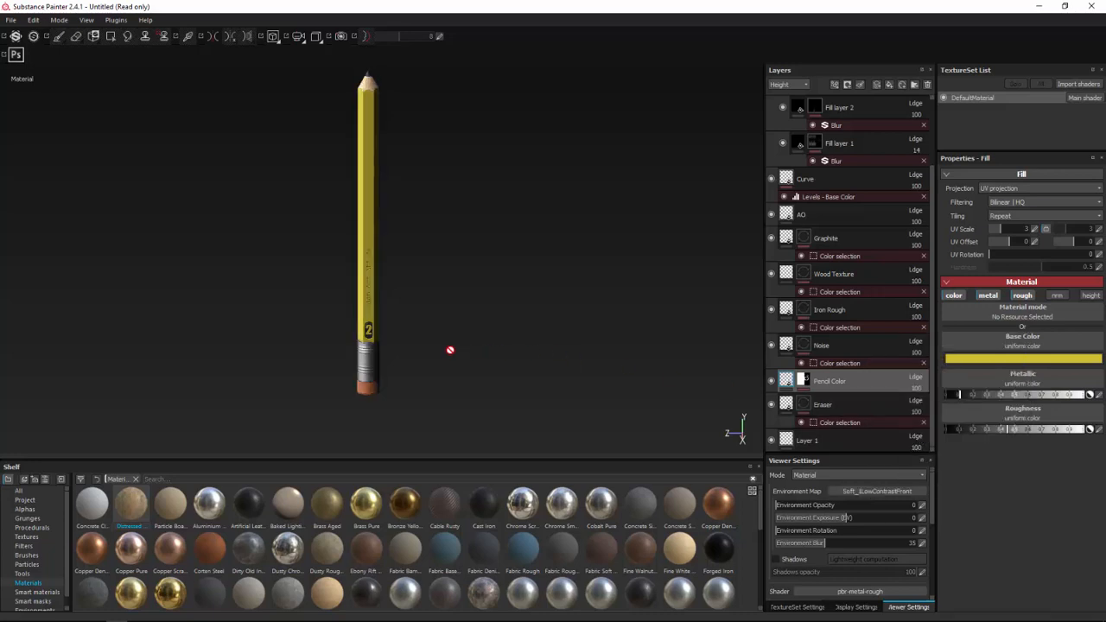
{"action": "mouse_move", "coordinate": [449, 349]}
{"action": "left_mouse_down", "text": "alt"}
{"action": "mouse_move", "coordinate": [582, 314]}
{"action": "mouse_move", "coordinate": [565, 306]}
{"action": "mouse_move", "coordinate": [605, 361]}
{"action": "left_mouse_up", "text": "alt"}
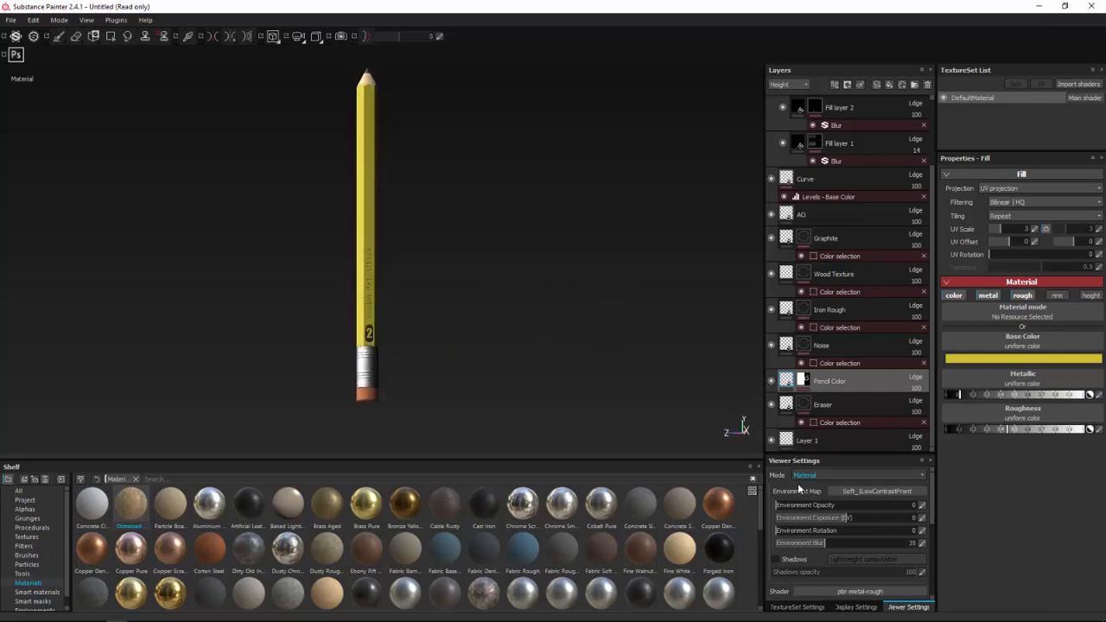
Set the environment opacity to 41 and its rotation to 59, and use the panorama environment map.
{"action": "left_click_drag", "start_coordinate": [806, 513], "coordinate": [846, 507]}
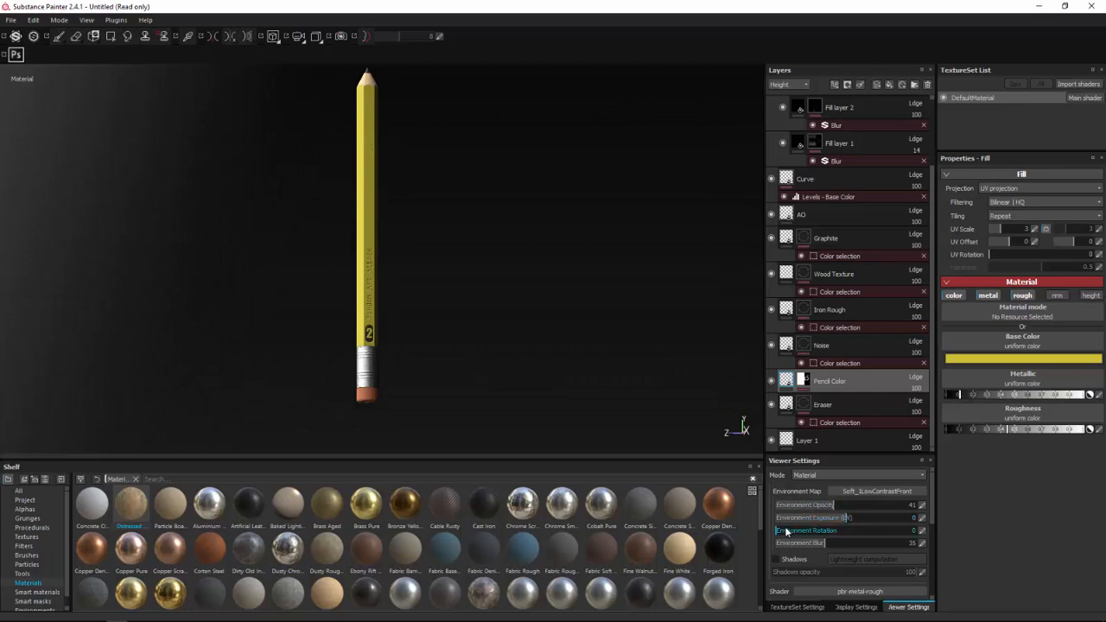
{"action": "mouse_move", "coordinate": [786, 531]}
{"action": "left_mouse_down"}
{"action": "mouse_move", "coordinate": [830, 534]}
{"action": "mouse_move", "coordinate": [798, 530]}
{"action": "left_mouse_up"}
{"action": "left_click", "coordinate": [877, 491]}
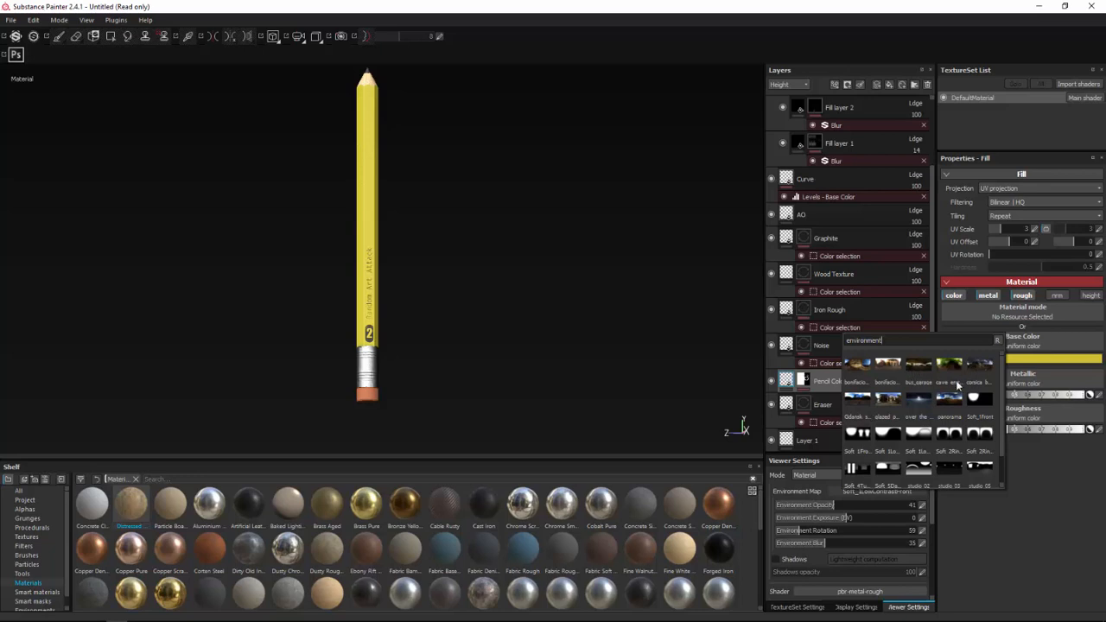
{"action": "left_click", "coordinate": [950, 400]}
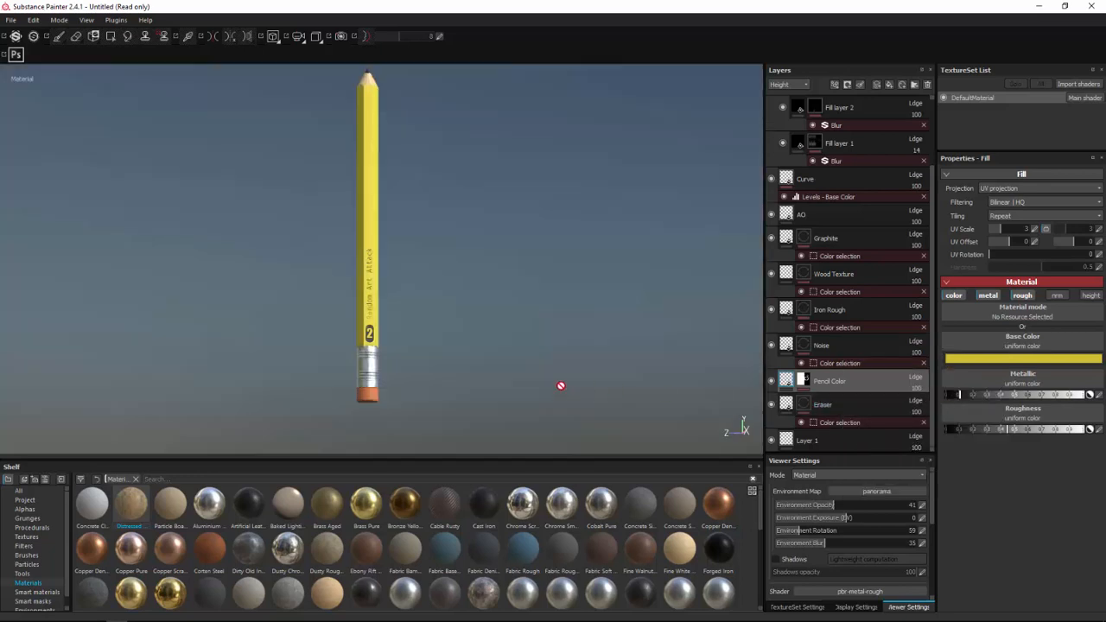
Examine the pencil under the panorama lighting from several angles, closing in on the sharpened wood tip.
{"action": "mouse_move", "coordinate": [560, 386]}
{"action": "left_mouse_down", "text": "alt"}
{"action": "mouse_move", "coordinate": [599, 395]}
{"action": "mouse_move", "coordinate": [461, 377]}
{"action": "mouse_move", "coordinate": [323, 314]}
{"action": "mouse_move", "coordinate": [510, 308]}
{"action": "mouse_move", "coordinate": [426, 303]}
{"action": "left_mouse_up", "text": "alt"}
{"action": "right_click_drag", "start_coordinate": [426, 303], "coordinate": [783, 419], "text": "alt"}
{"action": "mouse_move", "coordinate": [458, 298]}
{"action": "left_mouse_down", "text": "alt"}
{"action": "mouse_move", "coordinate": [419, 296]}
{"action": "mouse_move", "coordinate": [428, 309]}
{"action": "left_mouse_up", "text": "alt"}
{"action": "middle_click_drag", "start_coordinate": [429, 309], "coordinate": [433, 385], "text": "alt"}
{"action": "mouse_move", "coordinate": [467, 323]}
{"action": "left_mouse_down", "text": "alt"}
{"action": "mouse_move", "coordinate": [435, 365]}
{"action": "mouse_move", "coordinate": [472, 393]}
{"action": "mouse_move", "coordinate": [449, 308]}
{"action": "left_mouse_up", "text": "alt"}
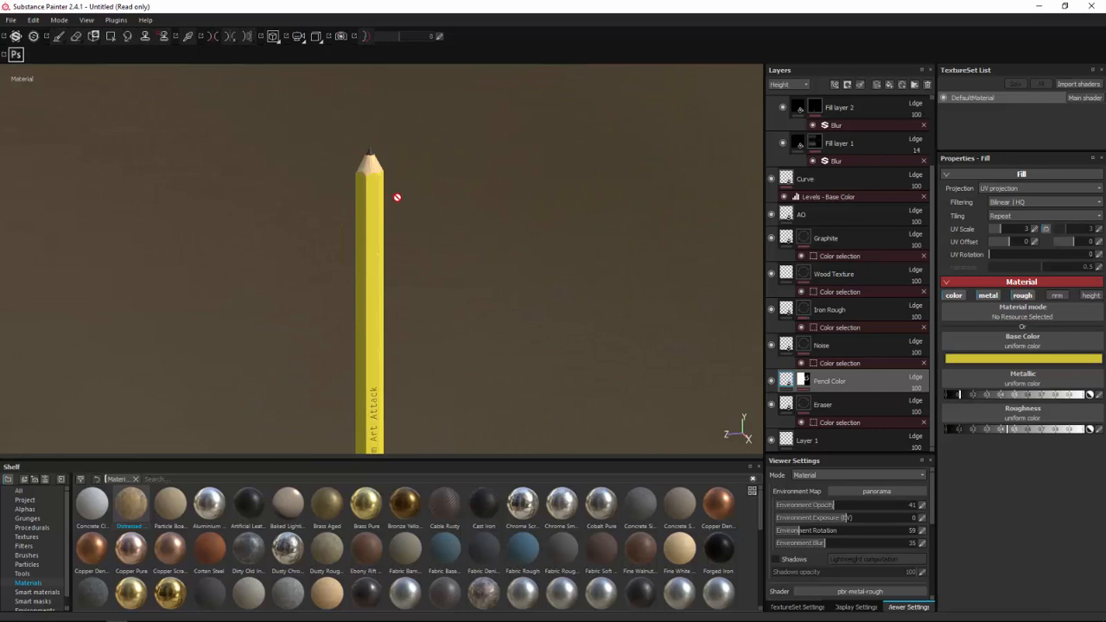
{"action": "left_click_drag", "start_coordinate": [419, 204], "coordinate": [365, 204], "text": "alt"}
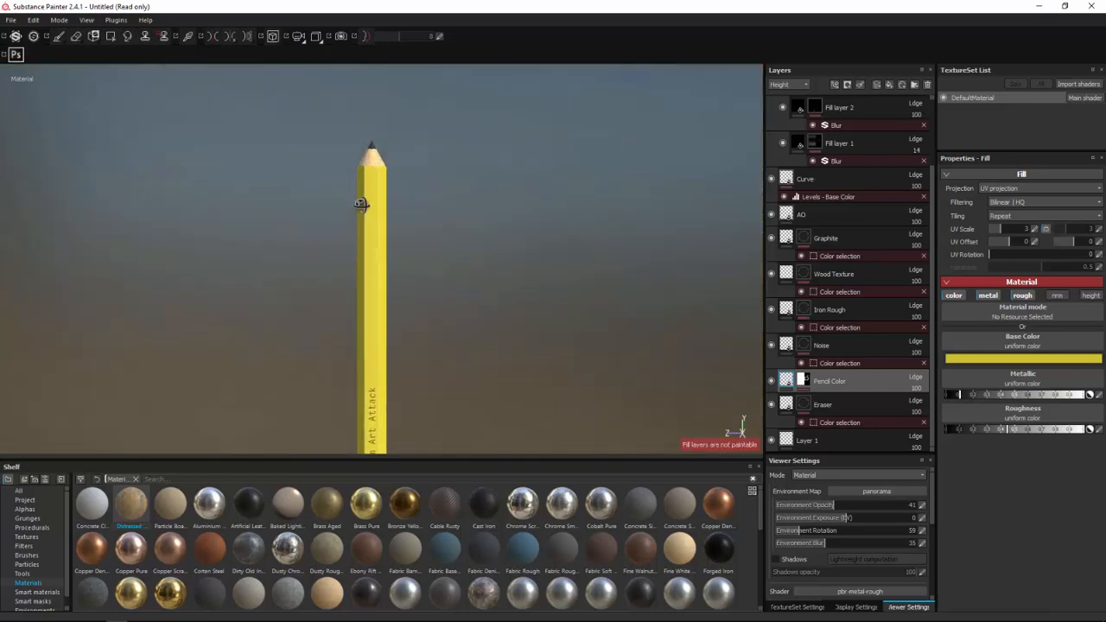
{"action": "key", "text": "alt"}
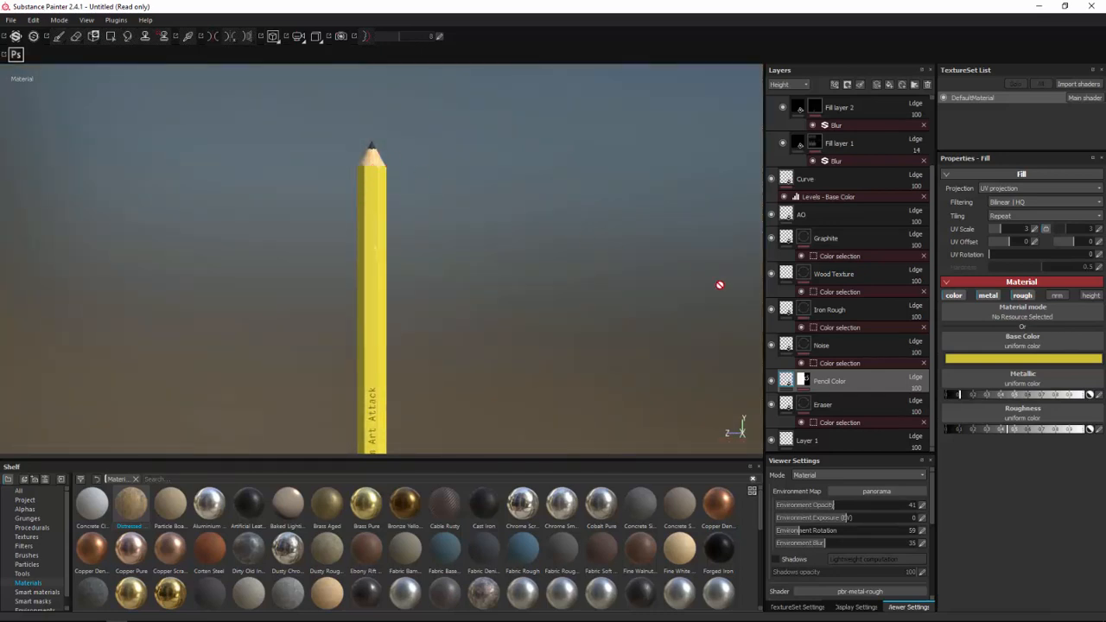
Add a fill layer directly above the Wood Texture layer and keep only its color channel enabled.
{"action": "left_click", "coordinate": [771, 273]}
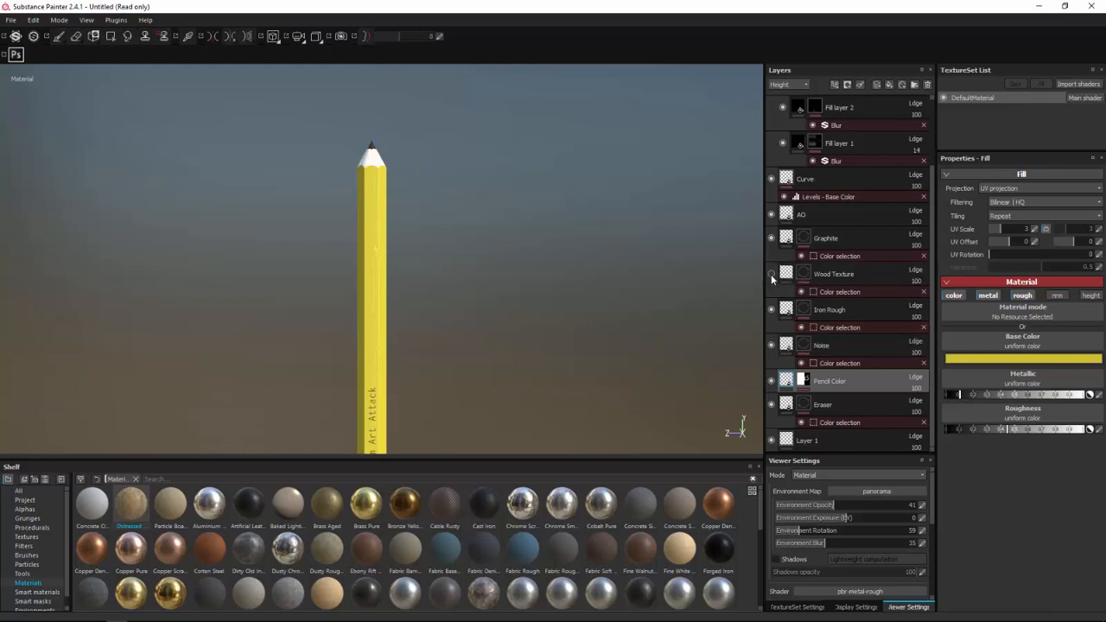
{"action": "left_click", "coordinate": [870, 275]}
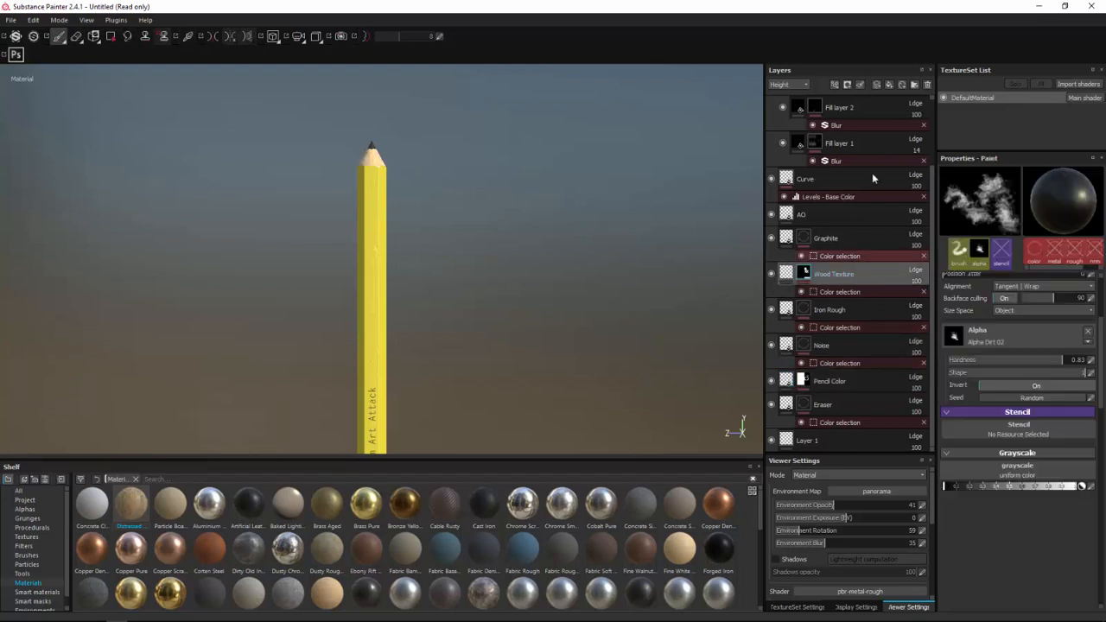
{"action": "left_click", "coordinate": [889, 86]}
{"action": "left_click", "coordinate": [987, 296]}
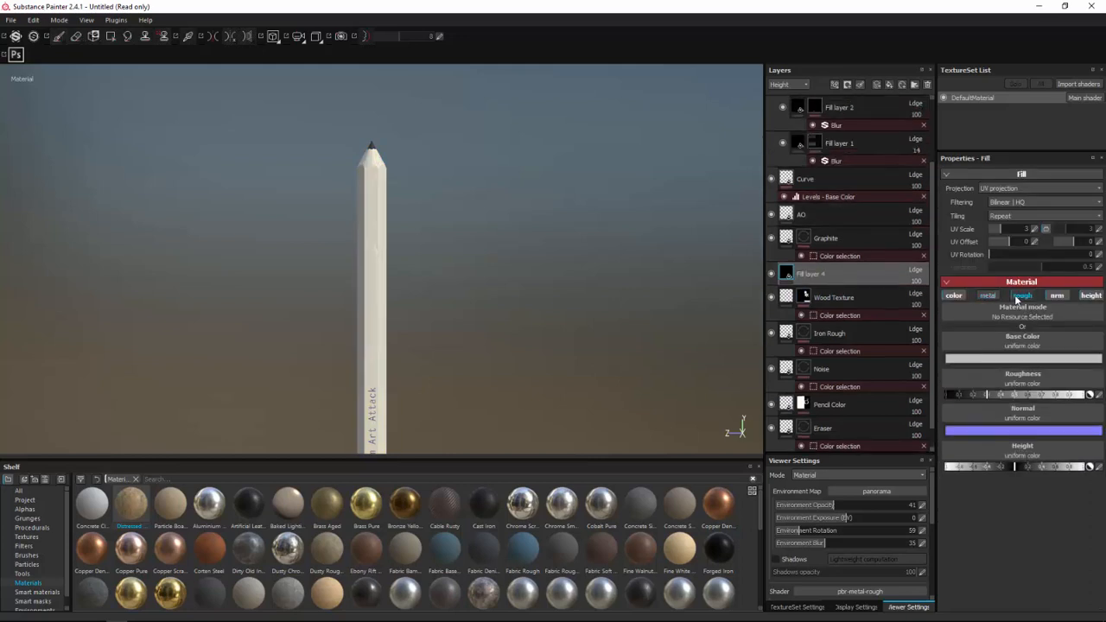
{"action": "left_click", "coordinate": [1019, 296]}
{"action": "left_click", "coordinate": [1056, 296]}
{"action": "left_click", "coordinate": [1090, 296]}
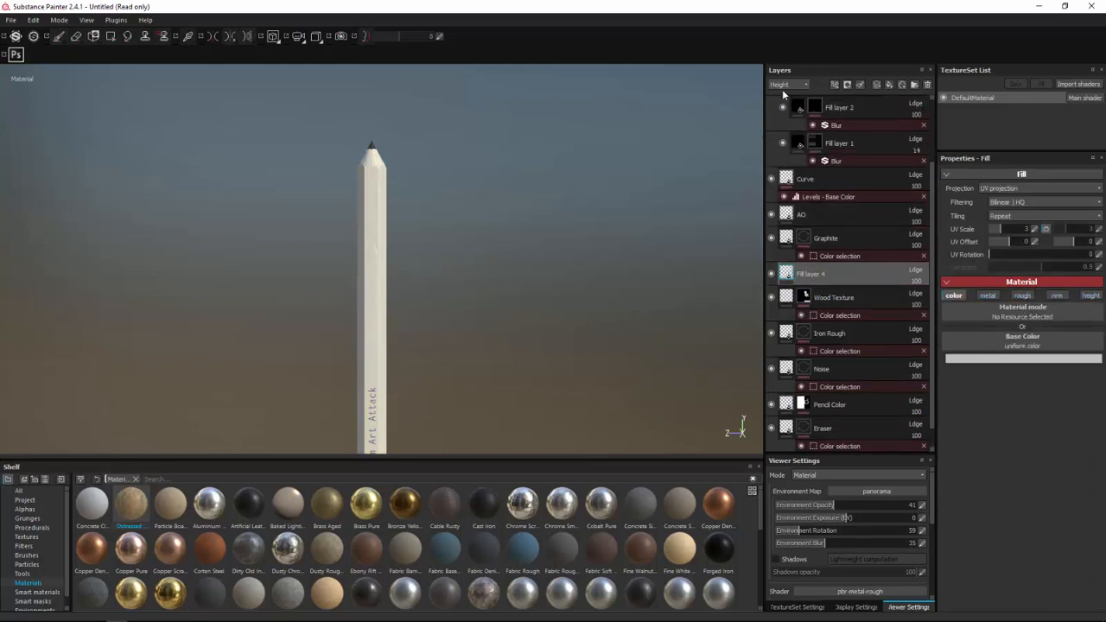
Show the layer stack's Base Color blending and set the new fill layer's blend mode to Multiply.
{"action": "left_click", "coordinate": [782, 88]}
{"action": "left_click", "coordinate": [785, 94]}
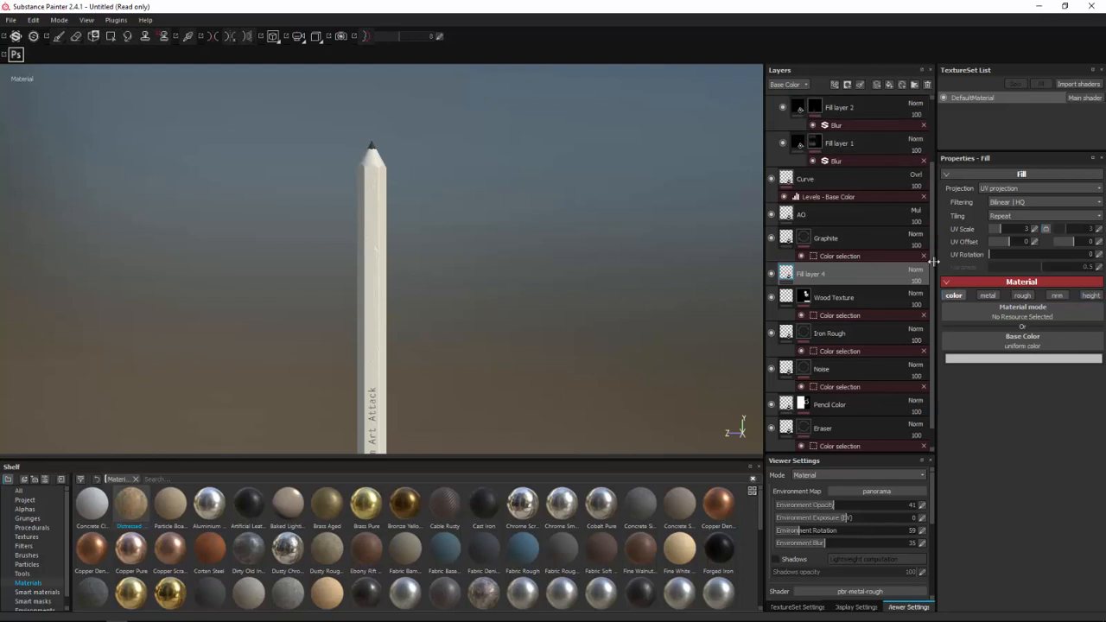
{"action": "left_click", "coordinate": [914, 271]}
{"action": "left_click", "coordinate": [921, 324]}
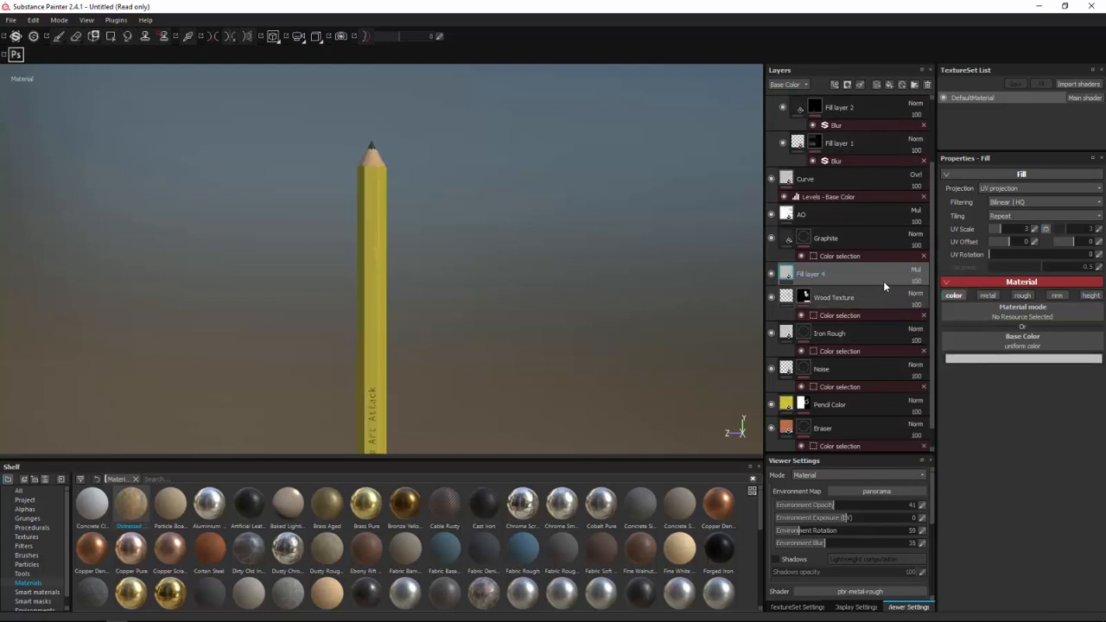
Darken the new fill layer's base color to a medium gray.
{"action": "left_click", "coordinate": [963, 360]}
{"action": "left_click_drag", "start_coordinate": [868, 345], "coordinate": [868, 359]}
{"action": "left_click", "coordinate": [1016, 288]}
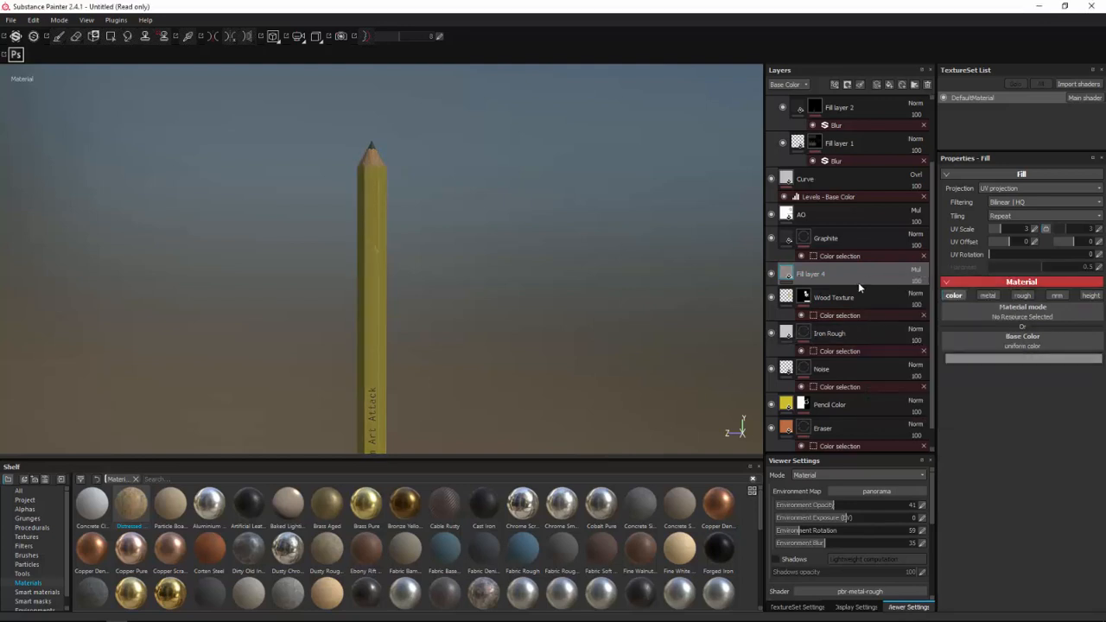
Mask the new fill layer with a color selection using the graphite tip's magenta ID color and a tolerance of 0.23.
{"action": "right_click", "coordinate": [859, 282]}
{"action": "left_click", "coordinate": [881, 319]}
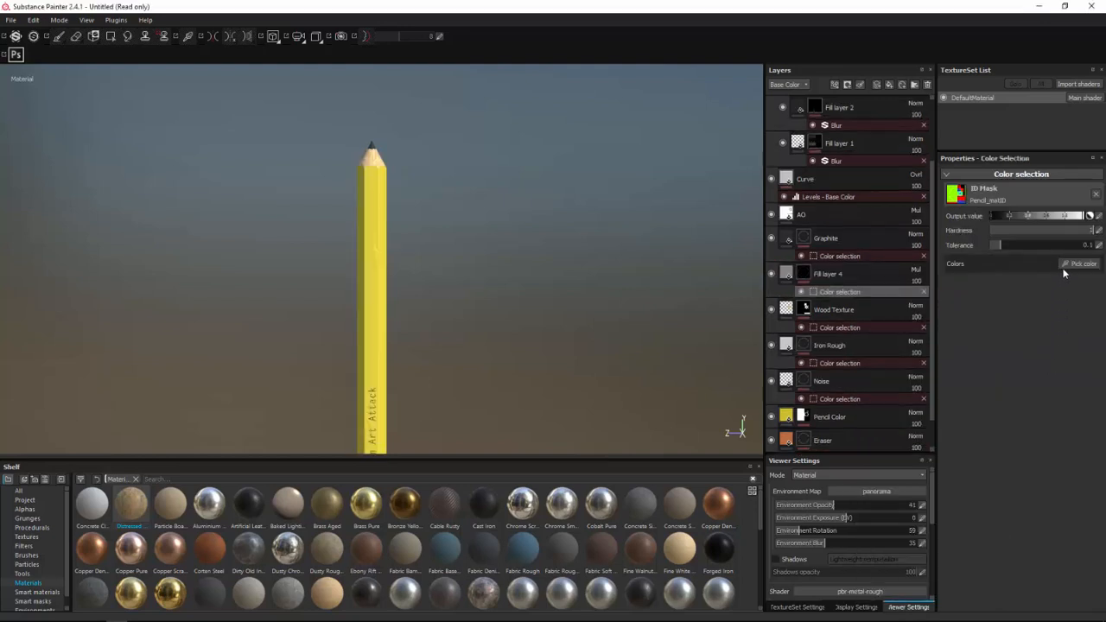
{"action": "left_click", "coordinate": [1070, 265]}
{"action": "left_click", "coordinate": [371, 145]}
{"action": "left_click_drag", "start_coordinate": [998, 246], "coordinate": [1013, 248]}
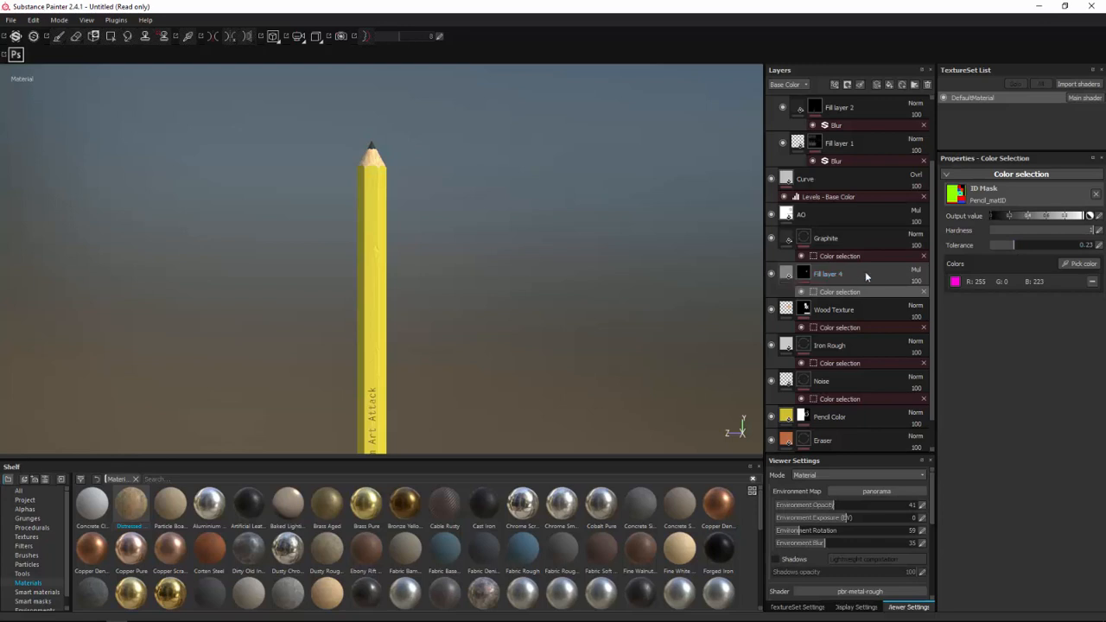
Set the masked fill layer's base color to near black, RGB 0.002.
{"action": "left_click", "coordinate": [791, 275]}
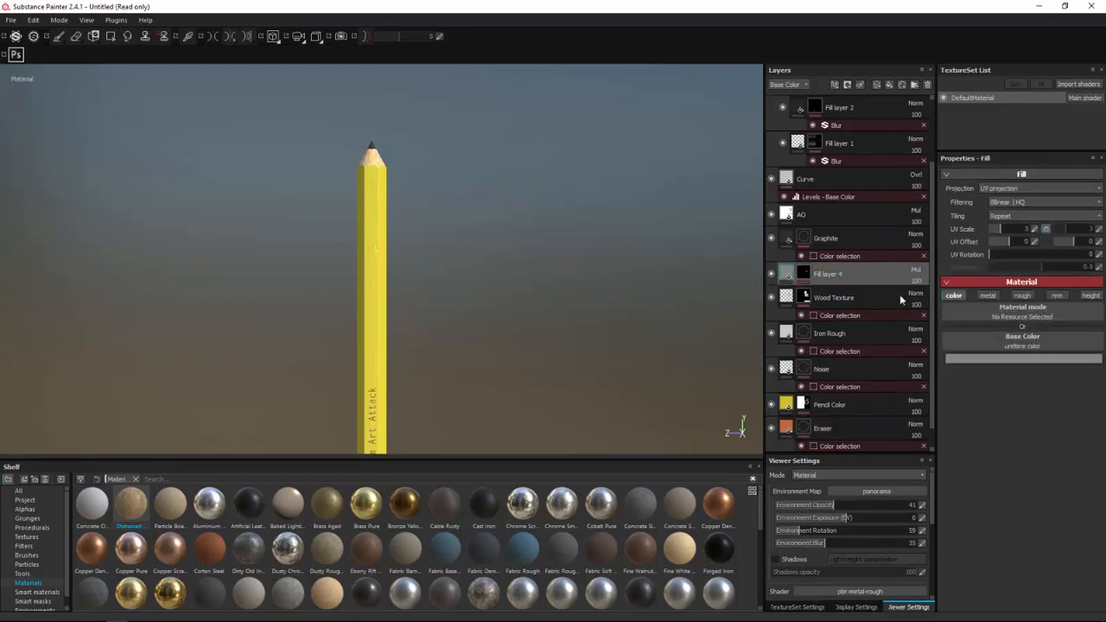
{"action": "left_click", "coordinate": [973, 359]}
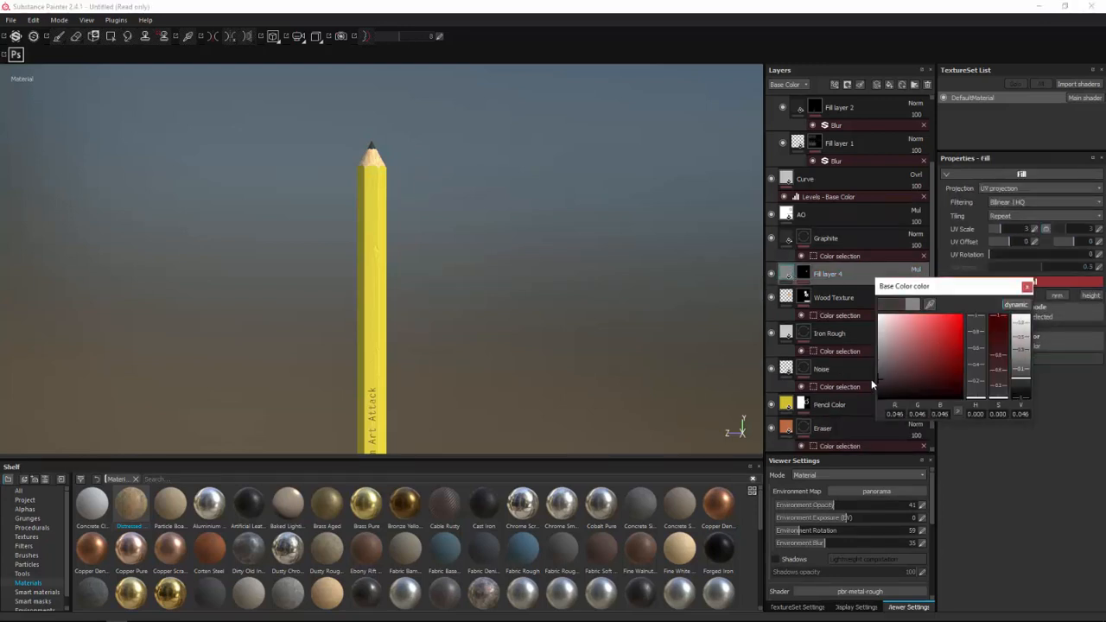
{"action": "left_click", "coordinate": [1026, 286]}
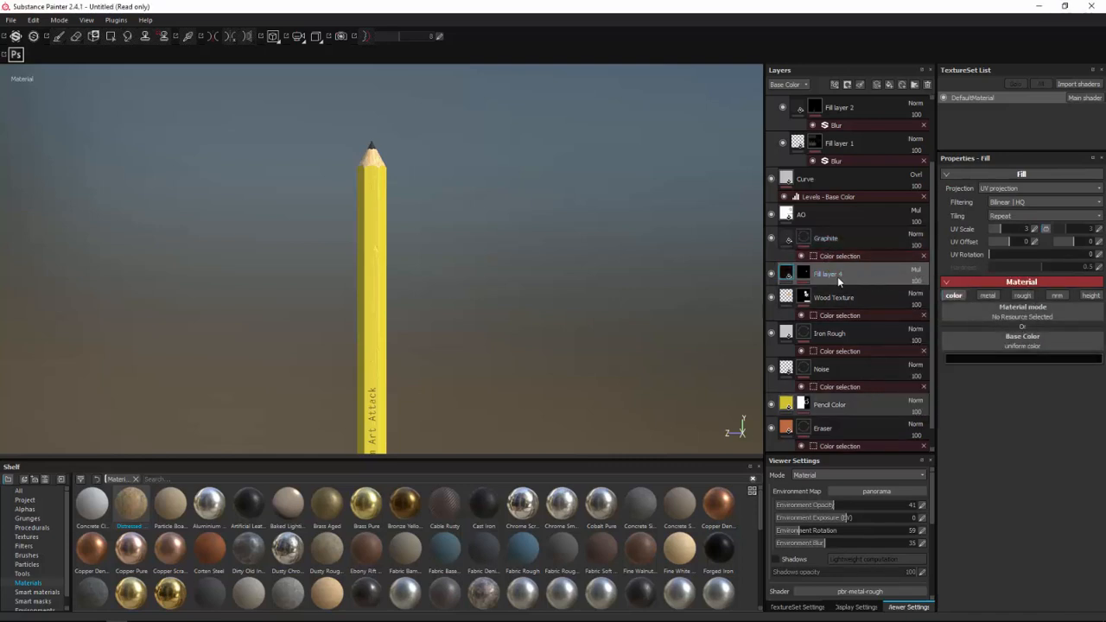
Replace the magenta in the fill layer's color selection with the exposed wood's cyan ID color, RGB 0, 255, 212.
{"action": "left_click", "coordinate": [806, 274]}
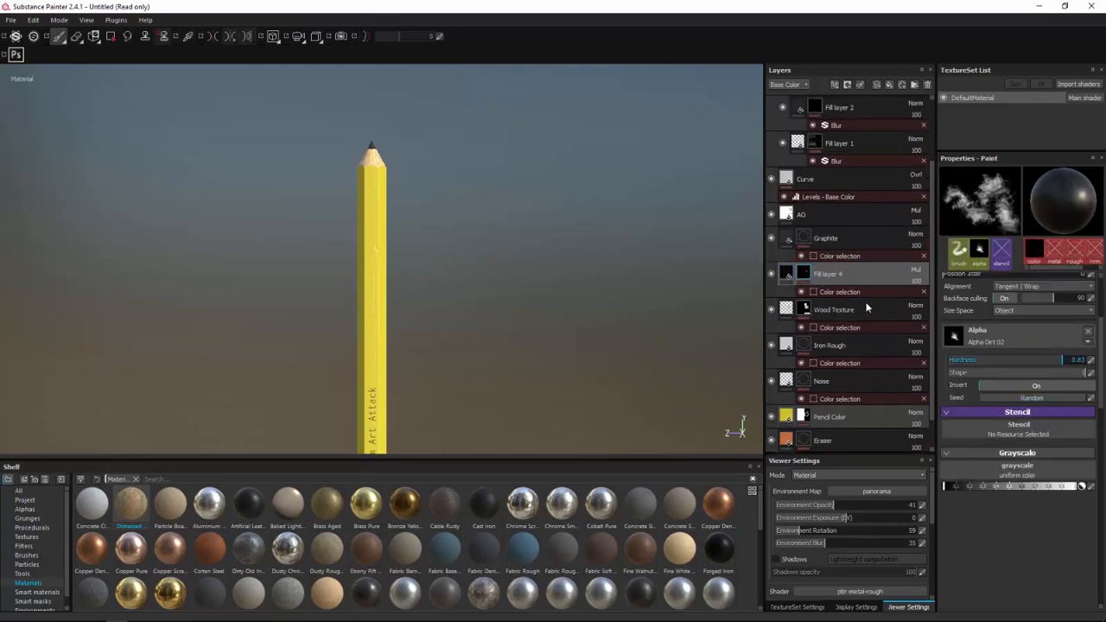
{"action": "left_click", "coordinate": [829, 292]}
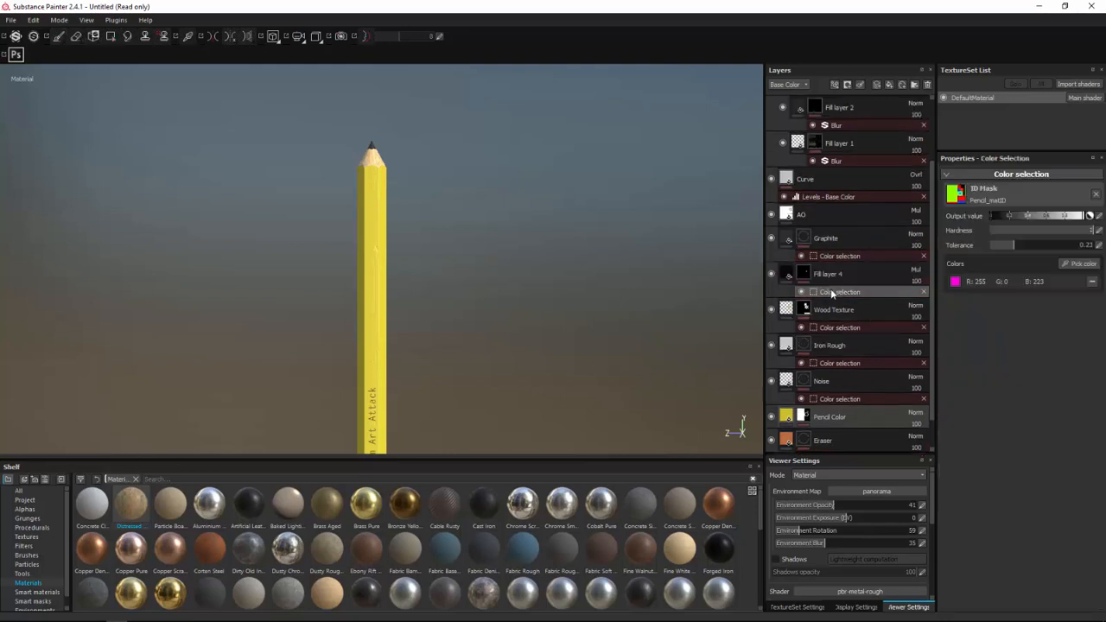
{"action": "left_click", "coordinate": [1092, 283]}
{"action": "left_click", "coordinate": [1080, 264]}
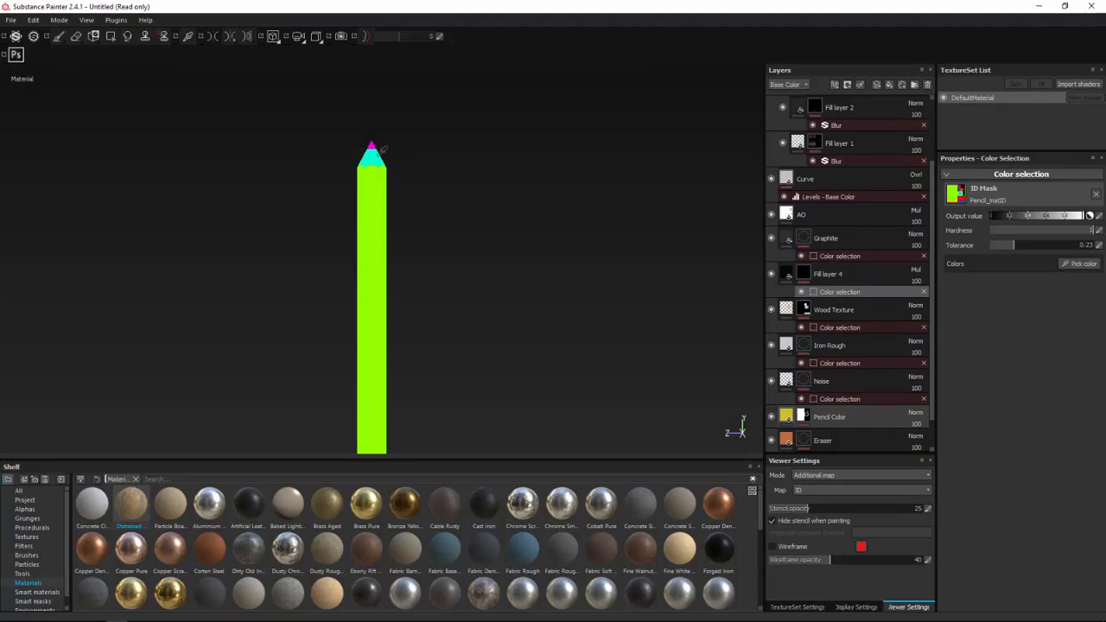
{"action": "left_click", "coordinate": [381, 150]}
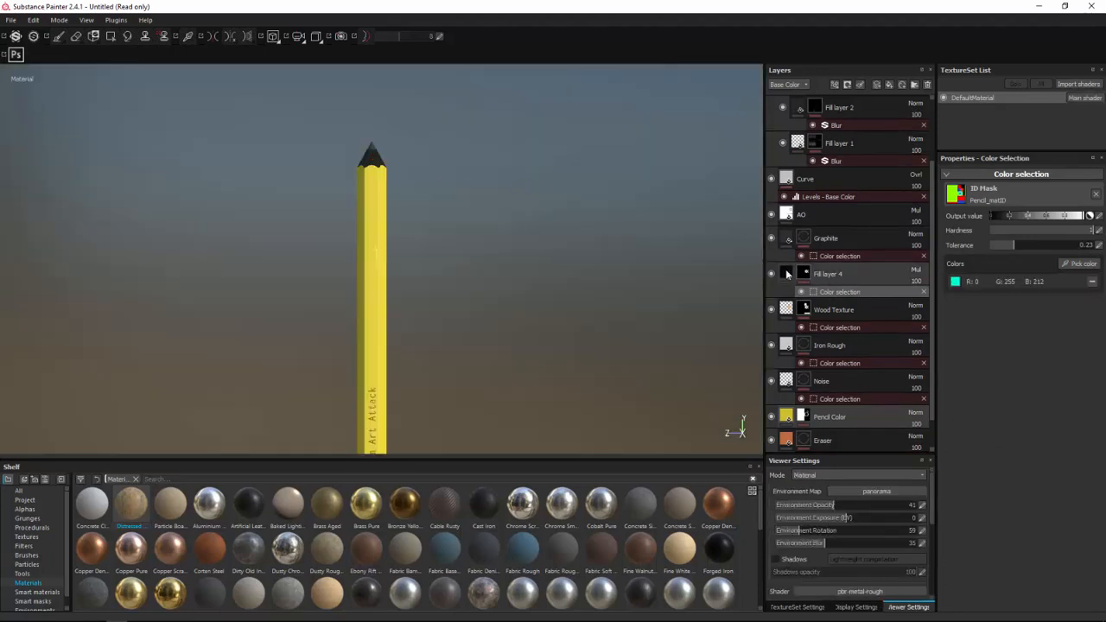
Set the fill layer's base color to light gray, RGB 0.449, to darken the wood tip, and check the whole pencil.
{"action": "left_click", "coordinate": [787, 273]}
{"action": "left_click", "coordinate": [1020, 358]}
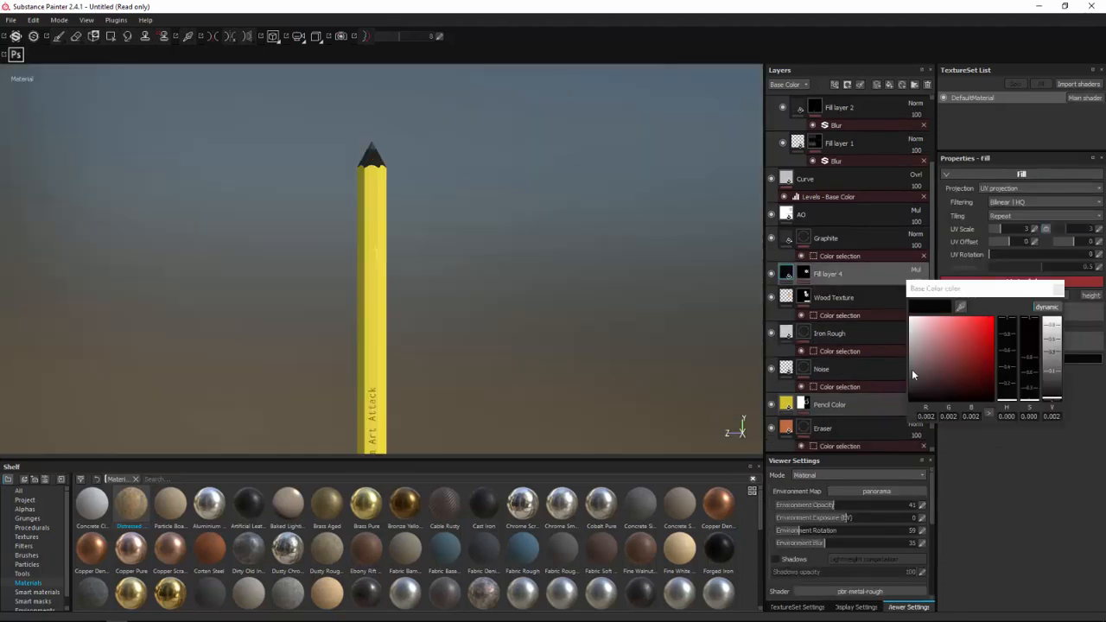
{"action": "mouse_move", "coordinate": [911, 369]}
{"action": "left_mouse_down"}
{"action": "mouse_move", "coordinate": [898, 319]}
{"action": "mouse_move", "coordinate": [896, 340]}
{"action": "left_mouse_up"}
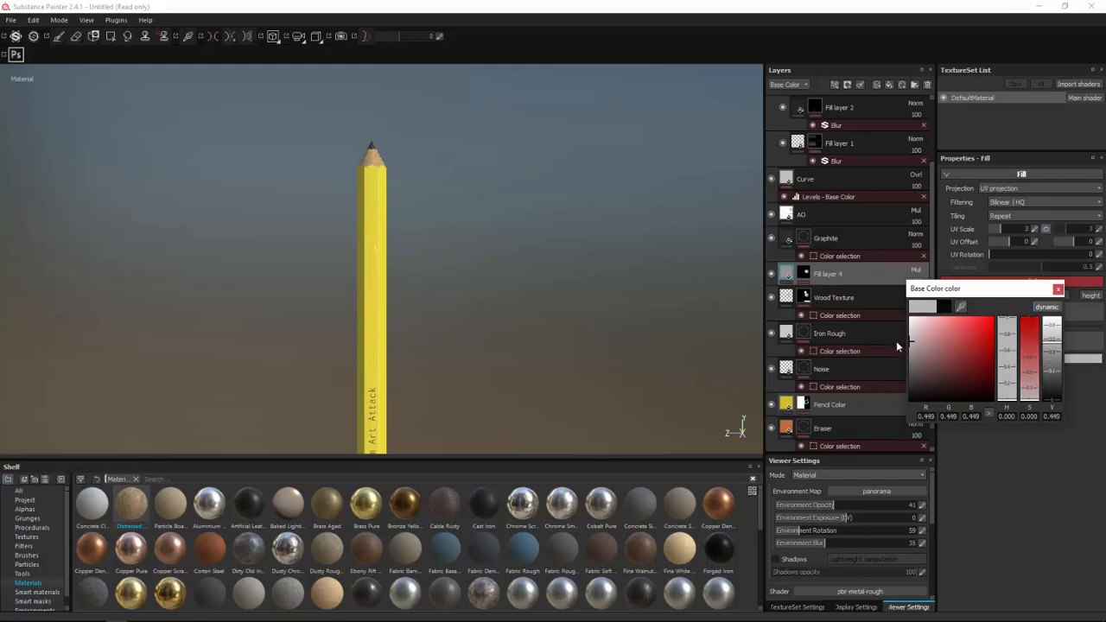
{"action": "left_click", "coordinate": [594, 294]}
{"action": "mouse_move", "coordinate": [522, 275]}
{"action": "left_mouse_down", "text": "alt"}
{"action": "mouse_move", "coordinate": [671, 301]}
{"action": "mouse_move", "coordinate": [424, 311]}
{"action": "mouse_move", "coordinate": [270, 287]}
{"action": "mouse_move", "coordinate": [434, 210]}
{"action": "mouse_move", "coordinate": [530, 267]}
{"action": "mouse_move", "coordinate": [394, 306]}
{"action": "mouse_move", "coordinate": [459, 311]}
{"action": "mouse_move", "coordinate": [437, 195]}
{"action": "mouse_move", "coordinate": [523, 184]}
{"action": "mouse_move", "coordinate": [487, 200]}
{"action": "mouse_move", "coordinate": [486, 250]}
{"action": "left_mouse_up", "text": "alt"}
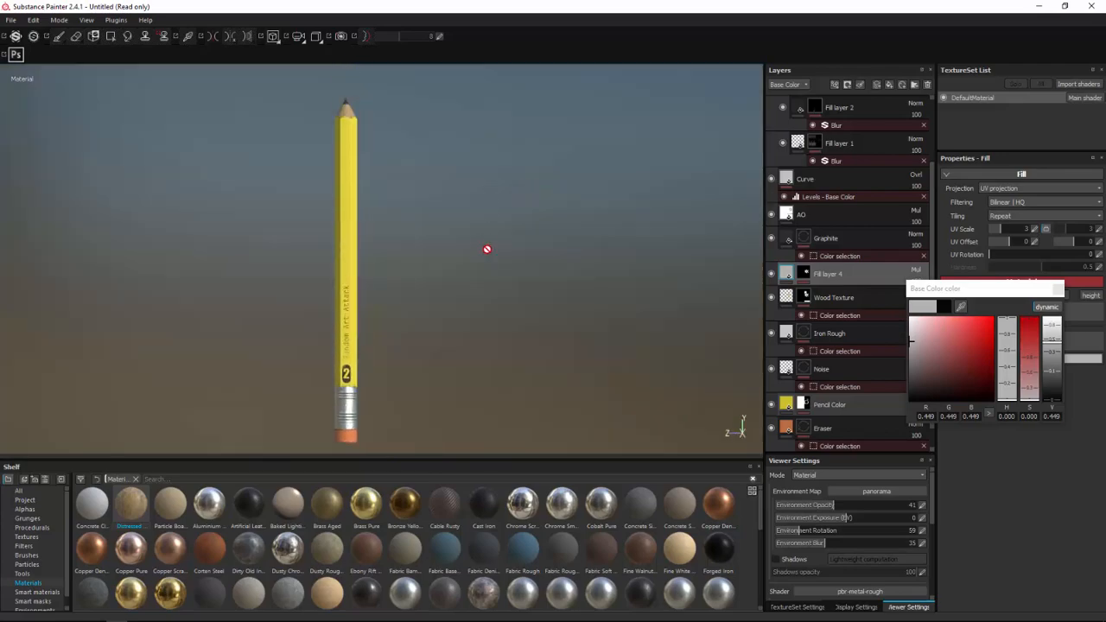